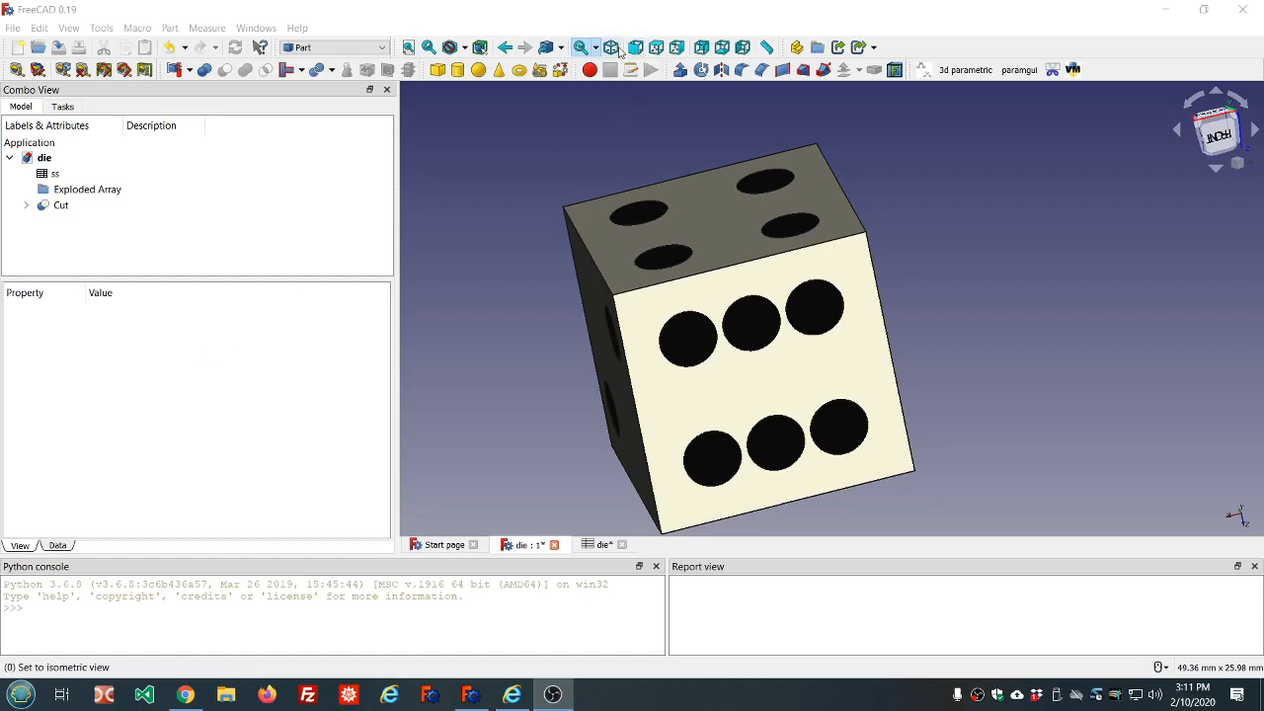
Examine the finished die model in isometric view and from a slightly rotated angle
click(616, 50)
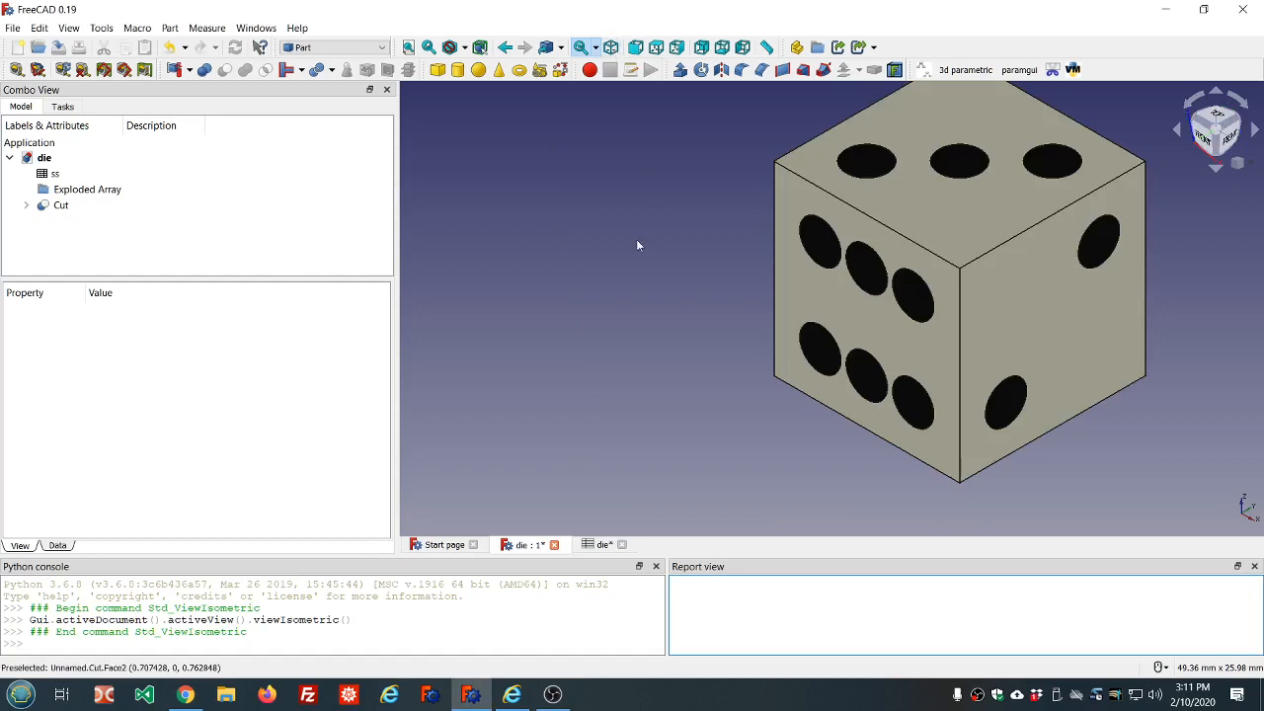
scroll(636, 240, down, 2)
scroll(1052, 198, up, 2)
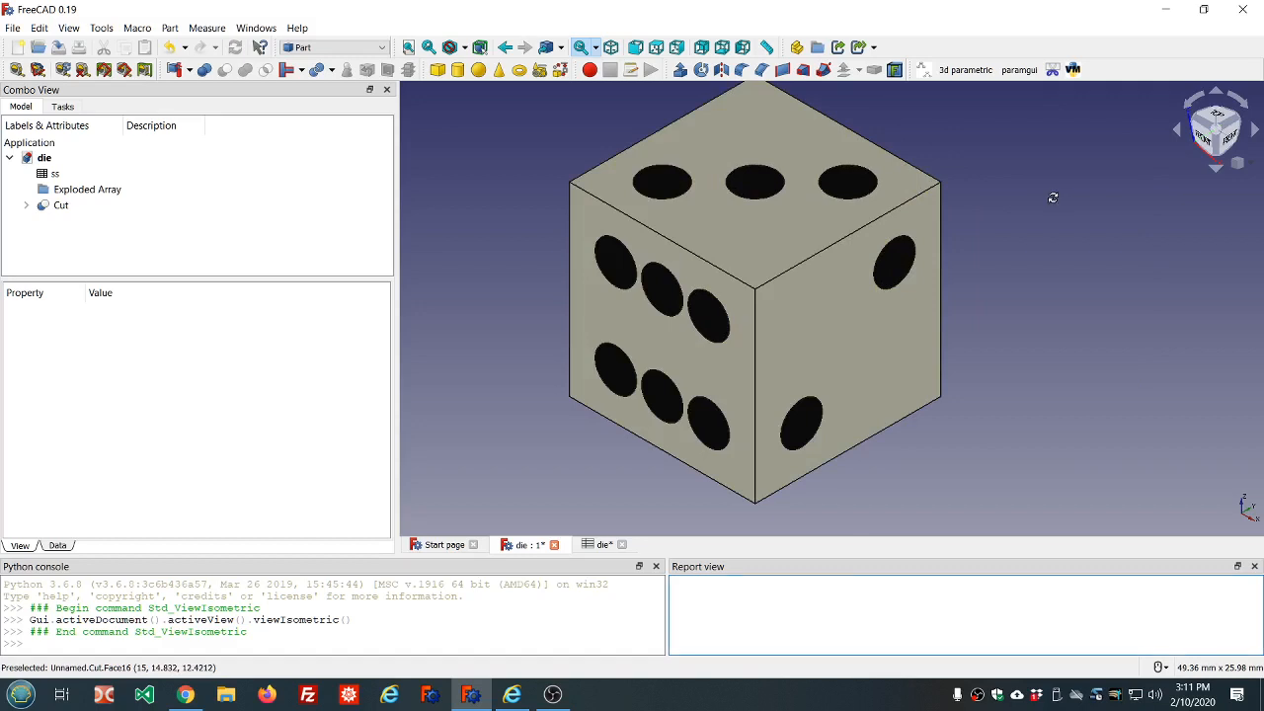
middle_drag(1053, 203, 1062, 180)
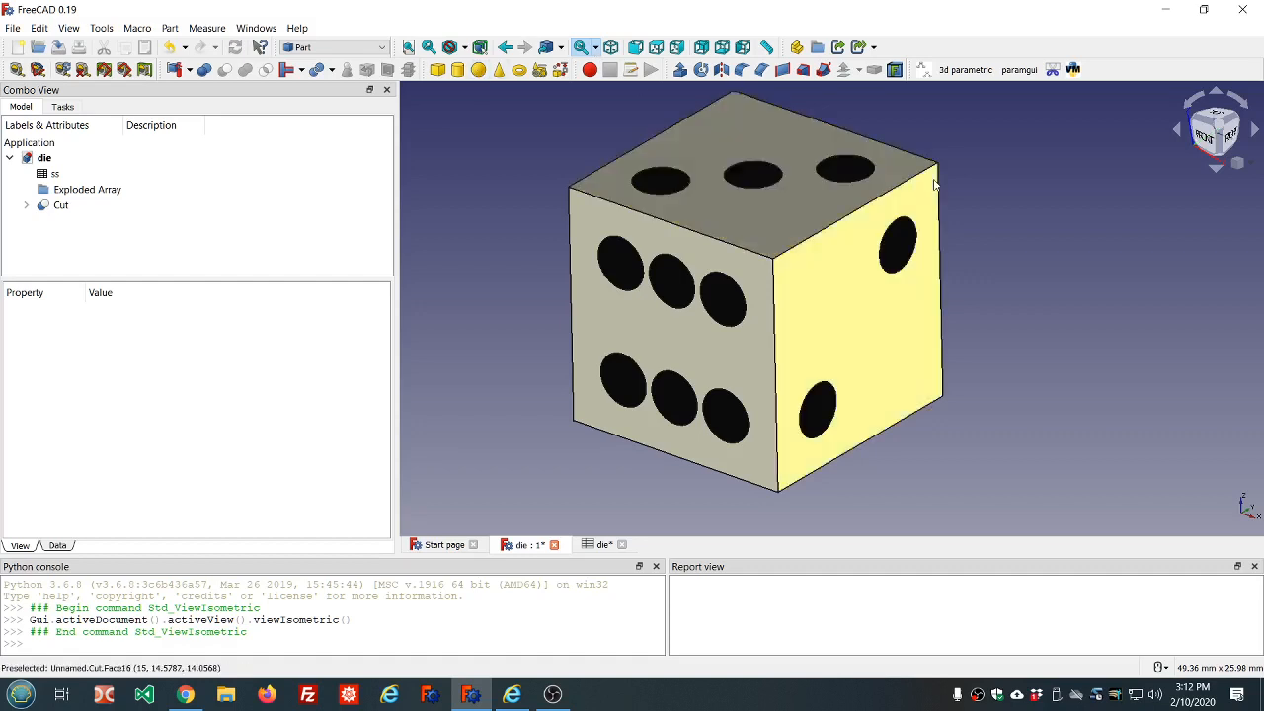
scroll(993, 209, up, 2)
scroll(992, 209, down, 2)
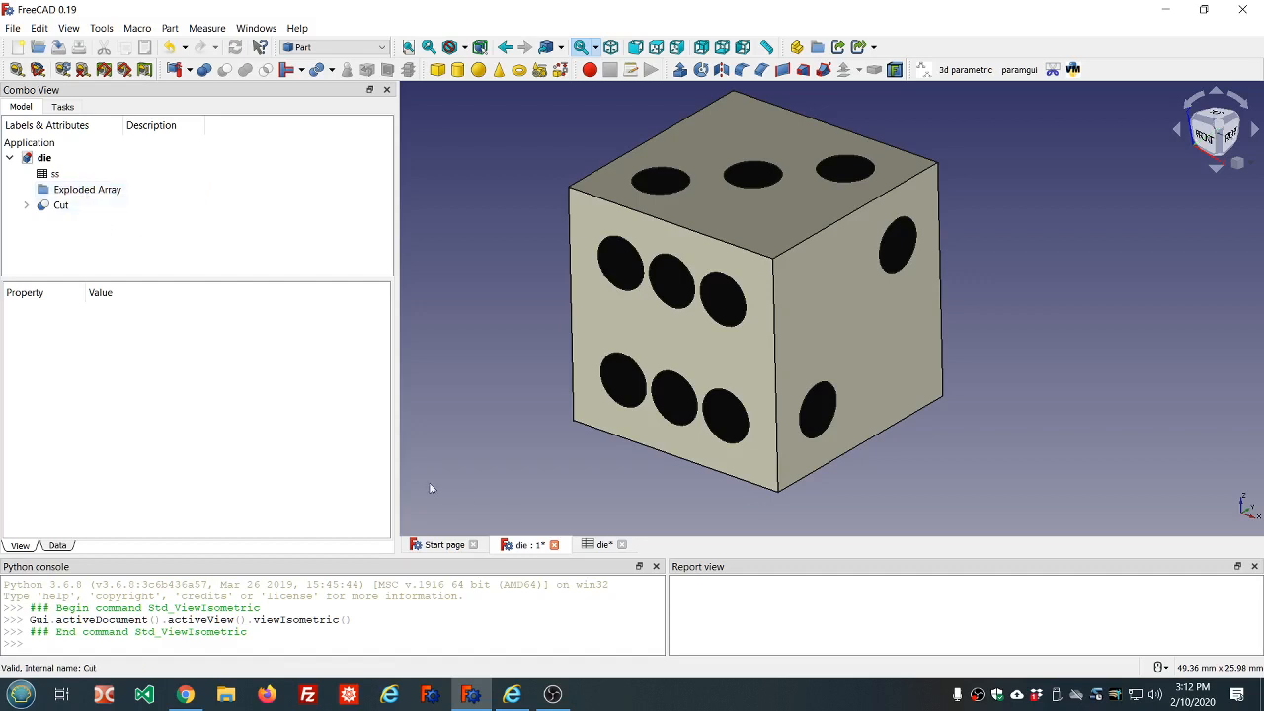
Close the die spreadsheet and document, discarding the changes, and open the recent file die.FCStd
click(622, 545)
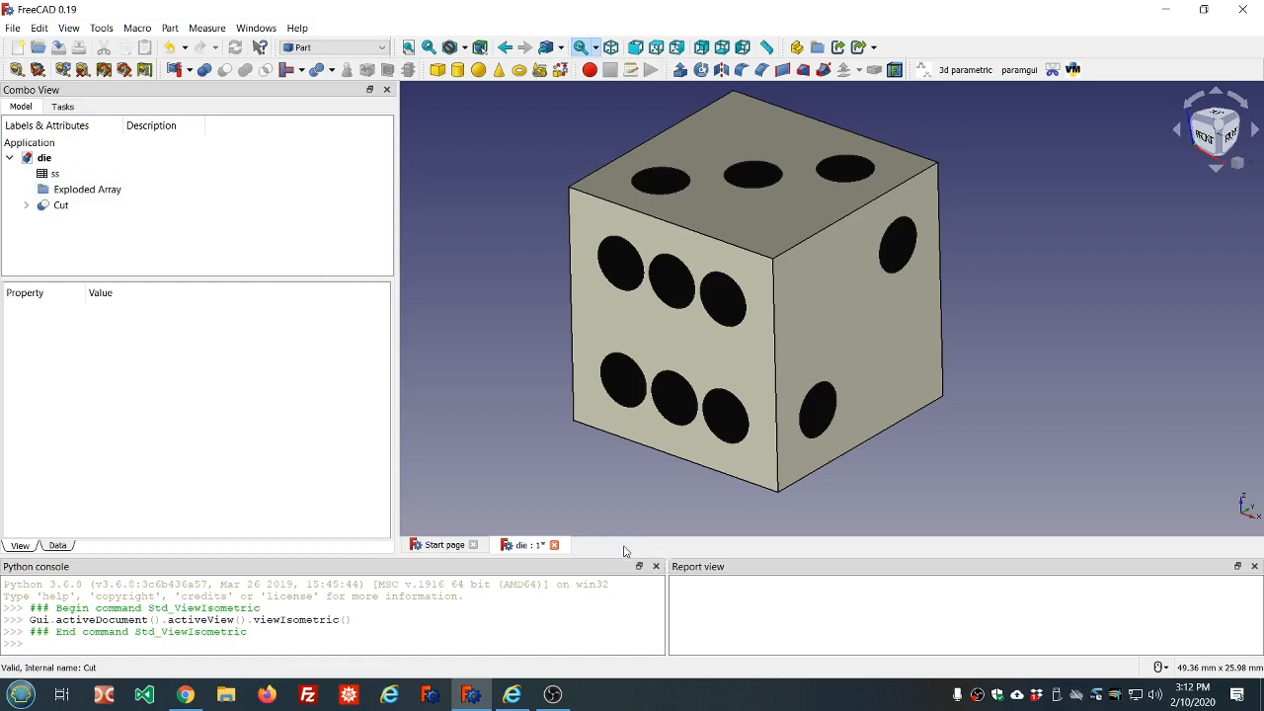
click(554, 545)
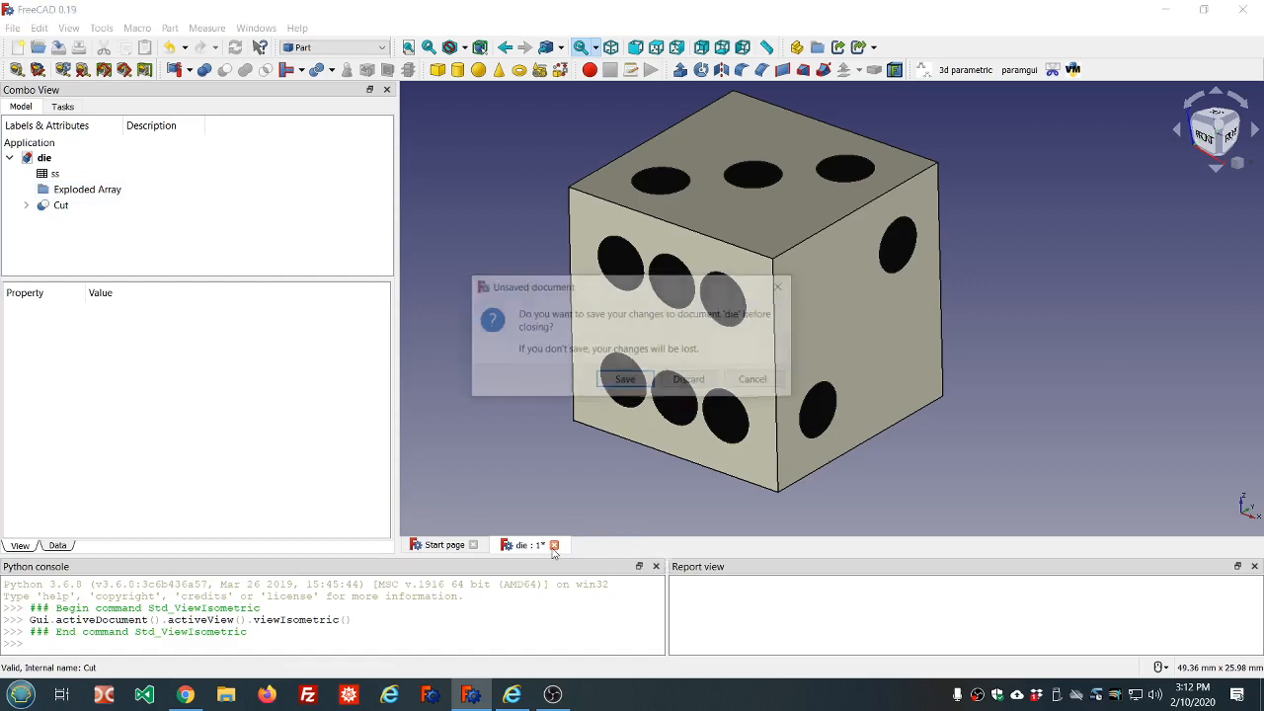
click(690, 380)
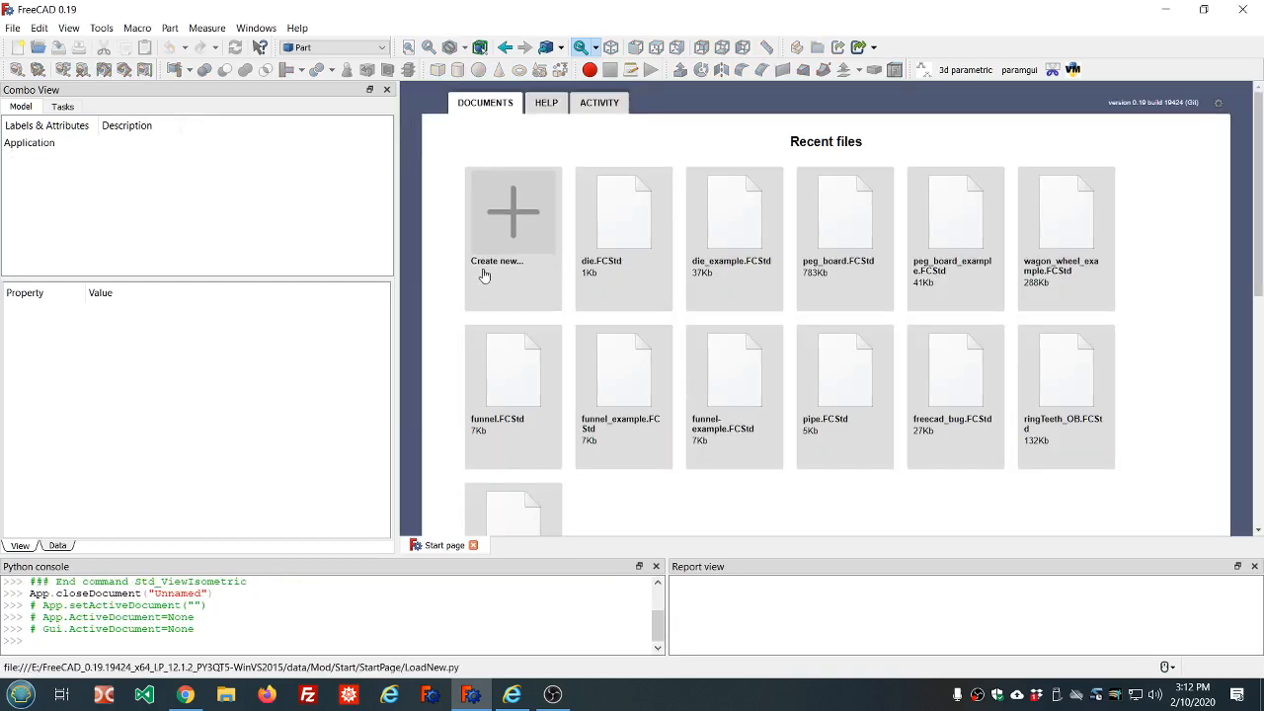
click(636, 222)
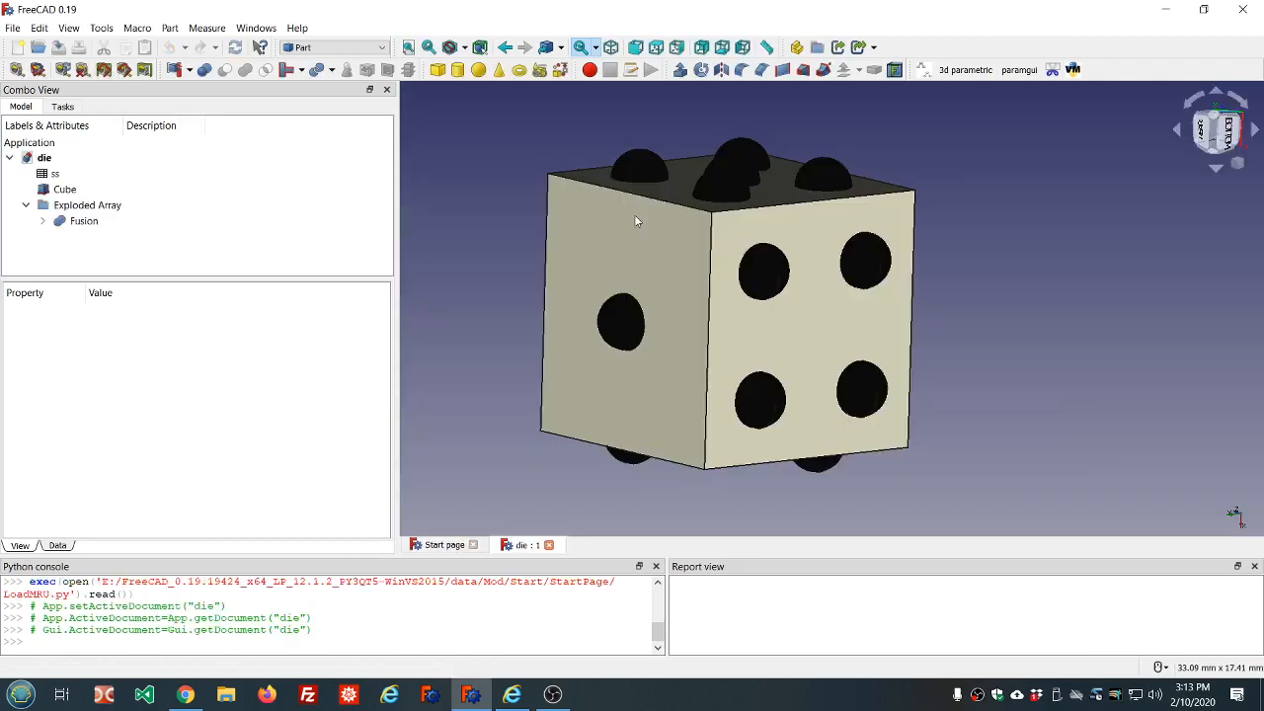
Remove the ss spreadsheet, Cube, Exploded Array and Fusion with all their children using OpenSCAD's remove-subtree command
double_click(56, 173)
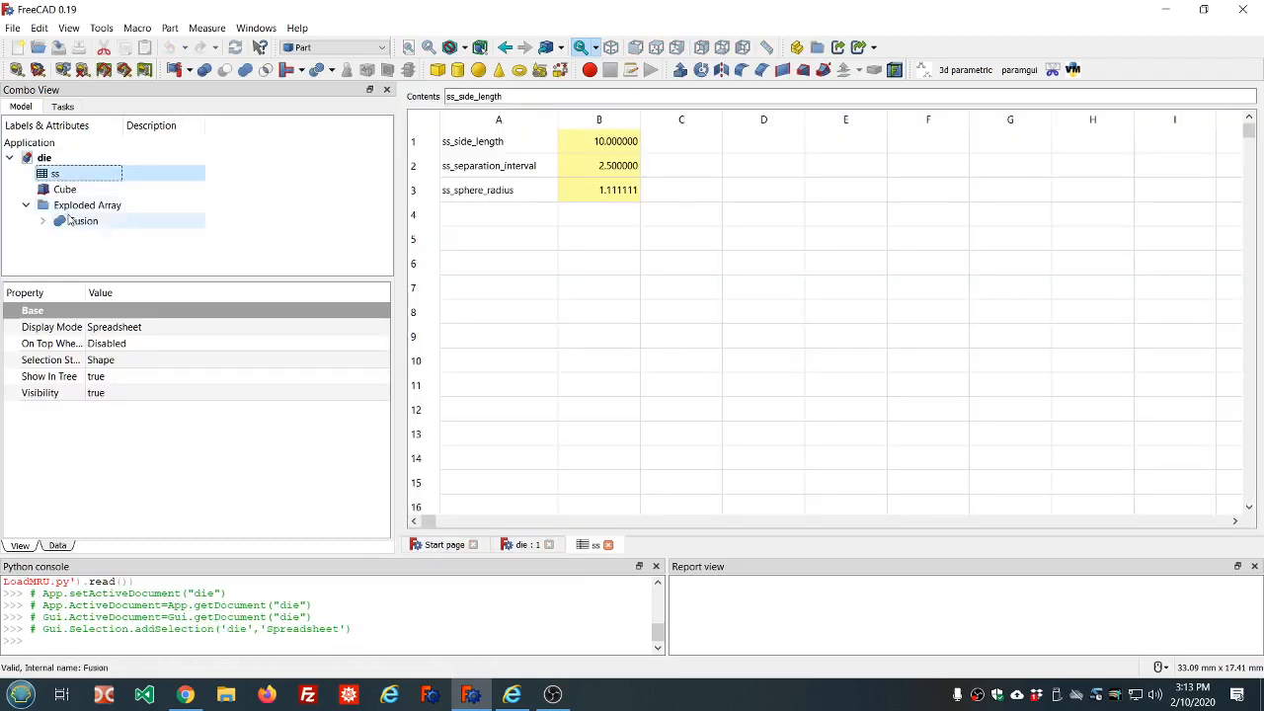
ctrl+click(61, 189)
ctrl+click(81, 204)
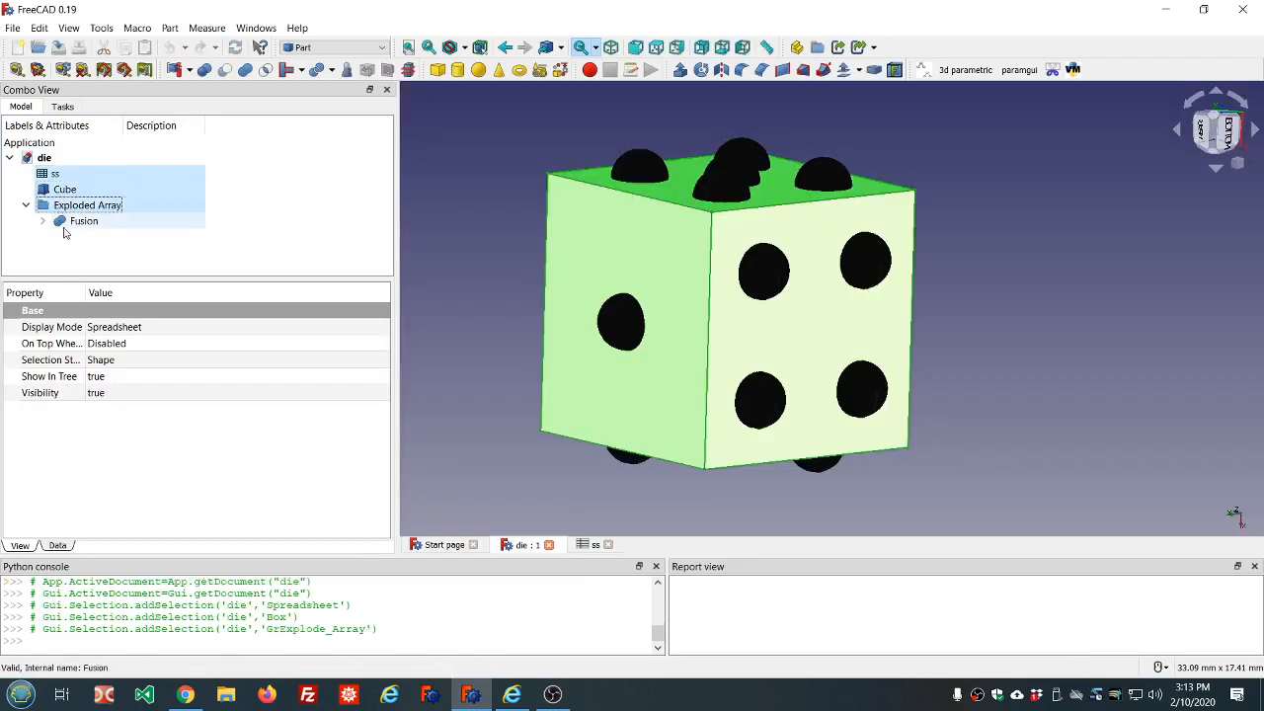
ctrl+click(74, 221)
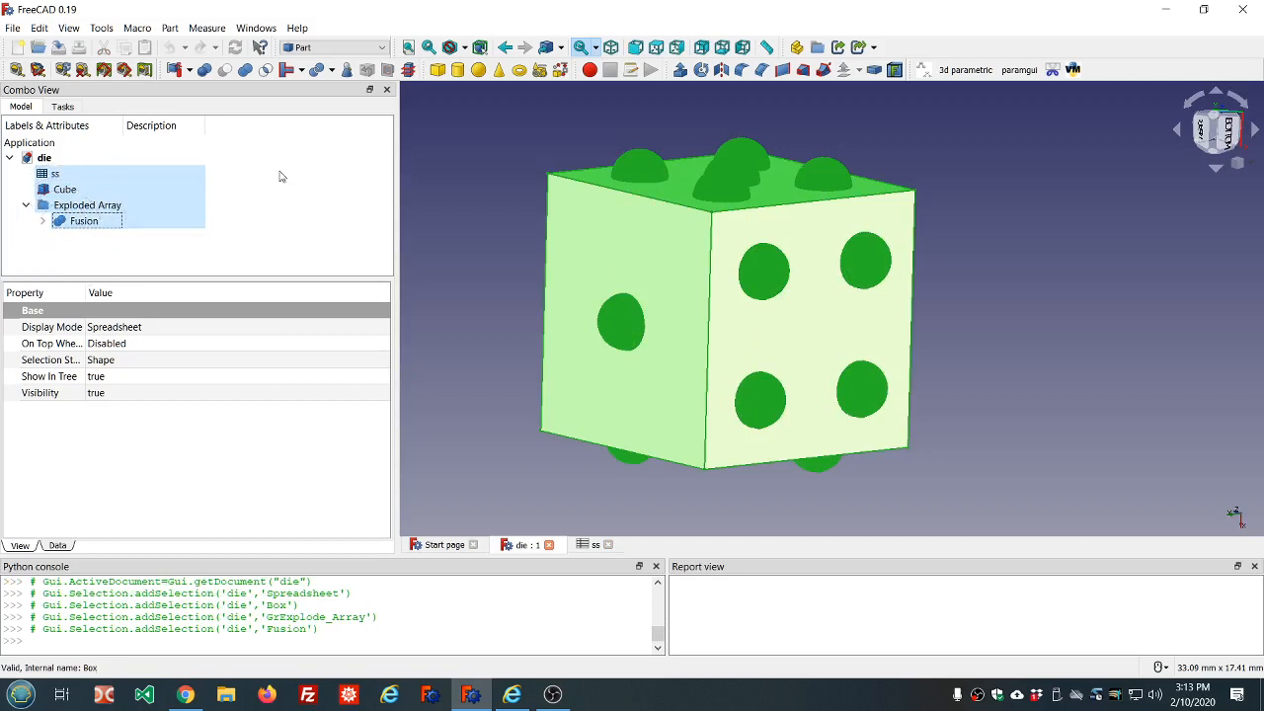
click(383, 47)
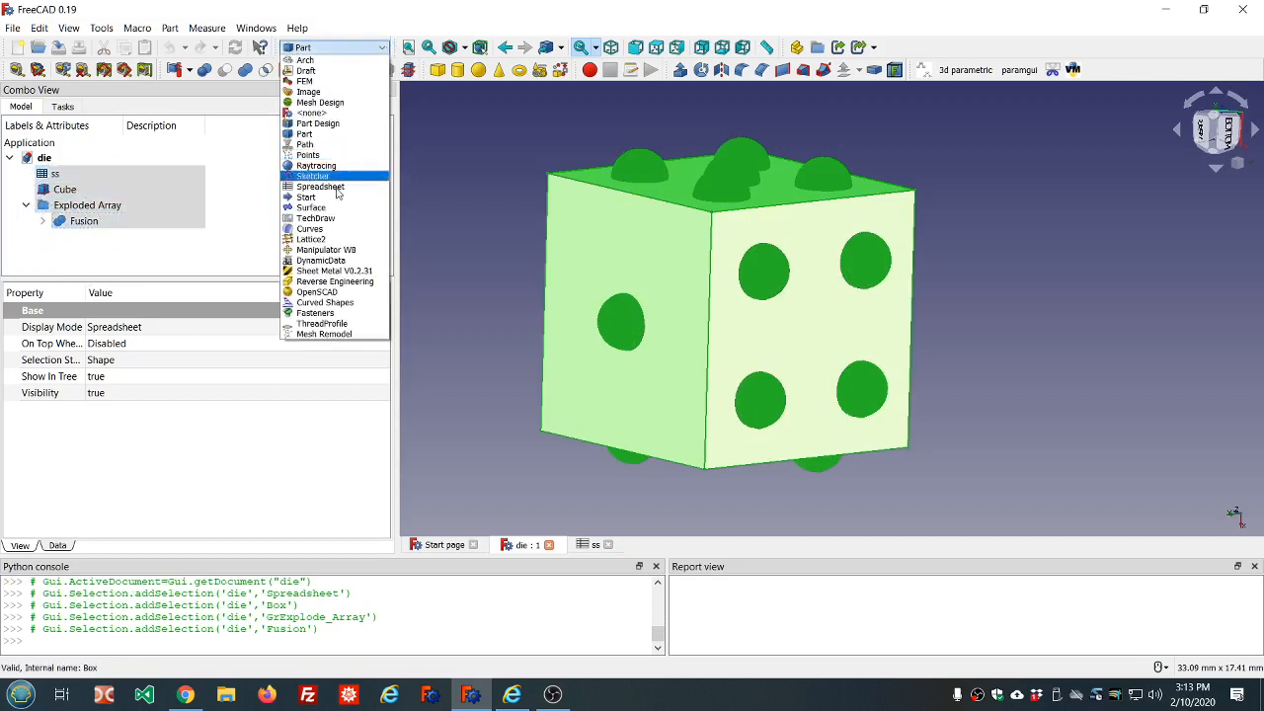
click(326, 293)
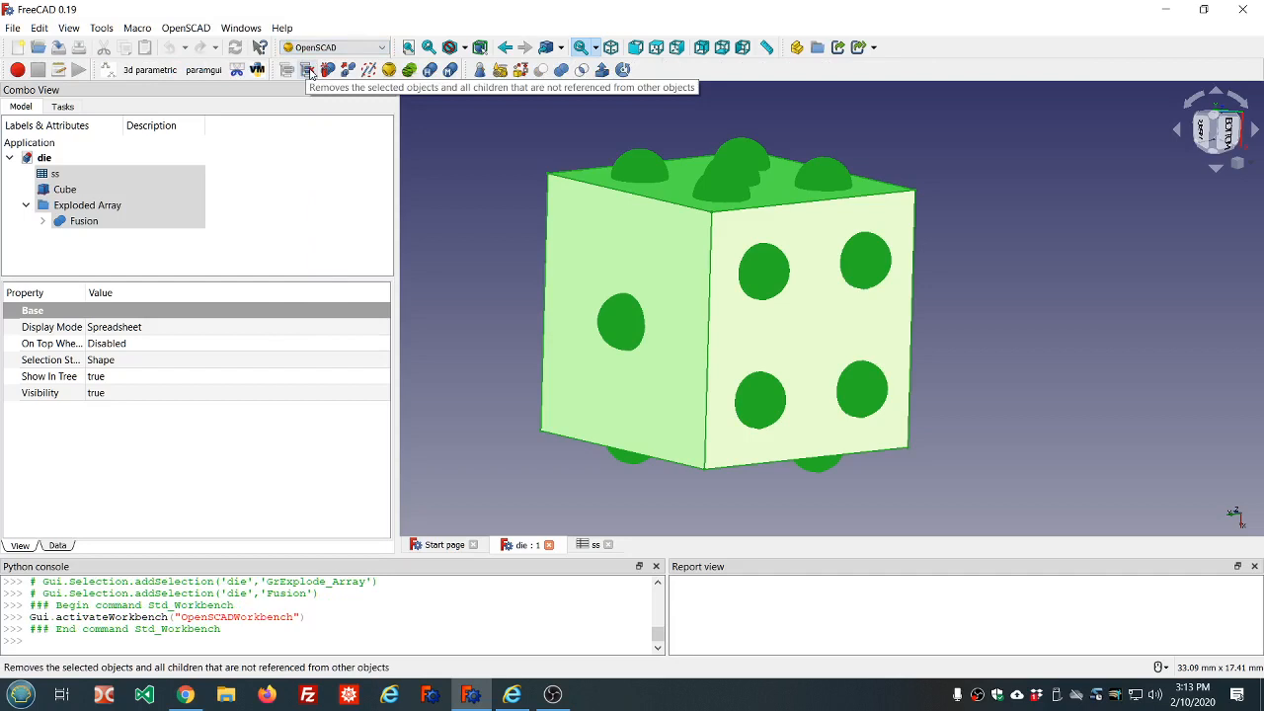
click(42, 221)
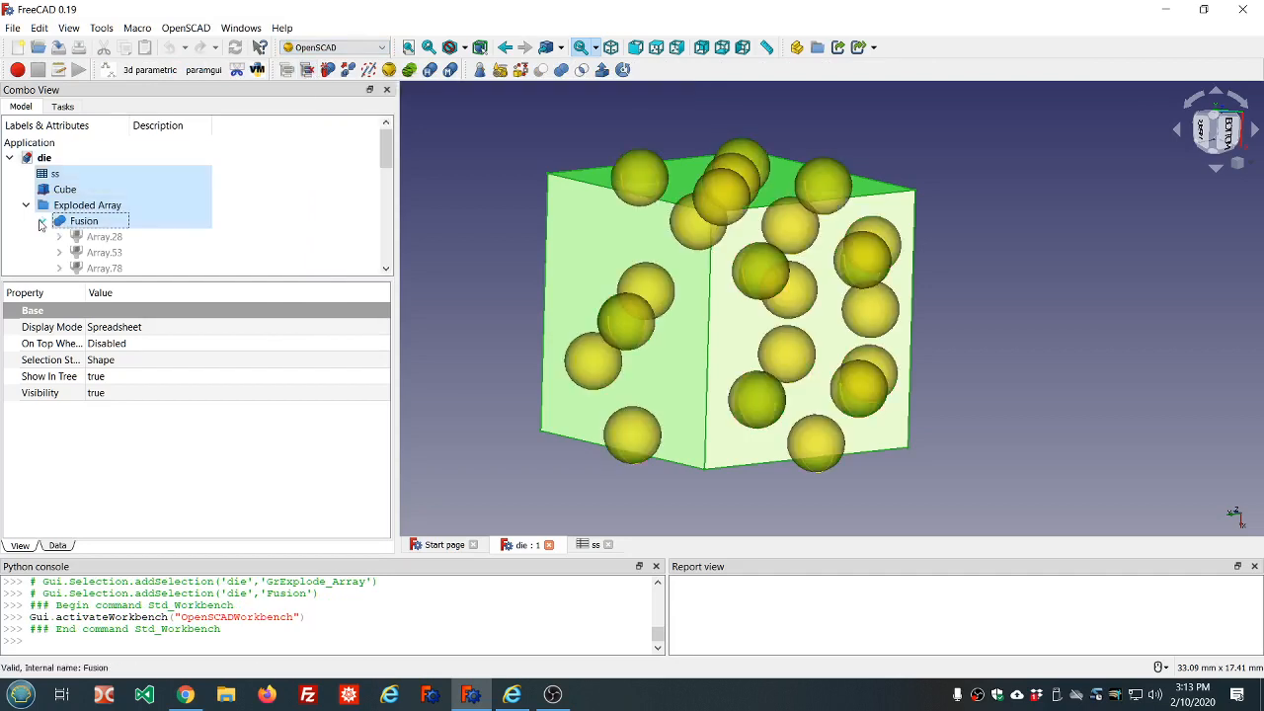
click(59, 237)
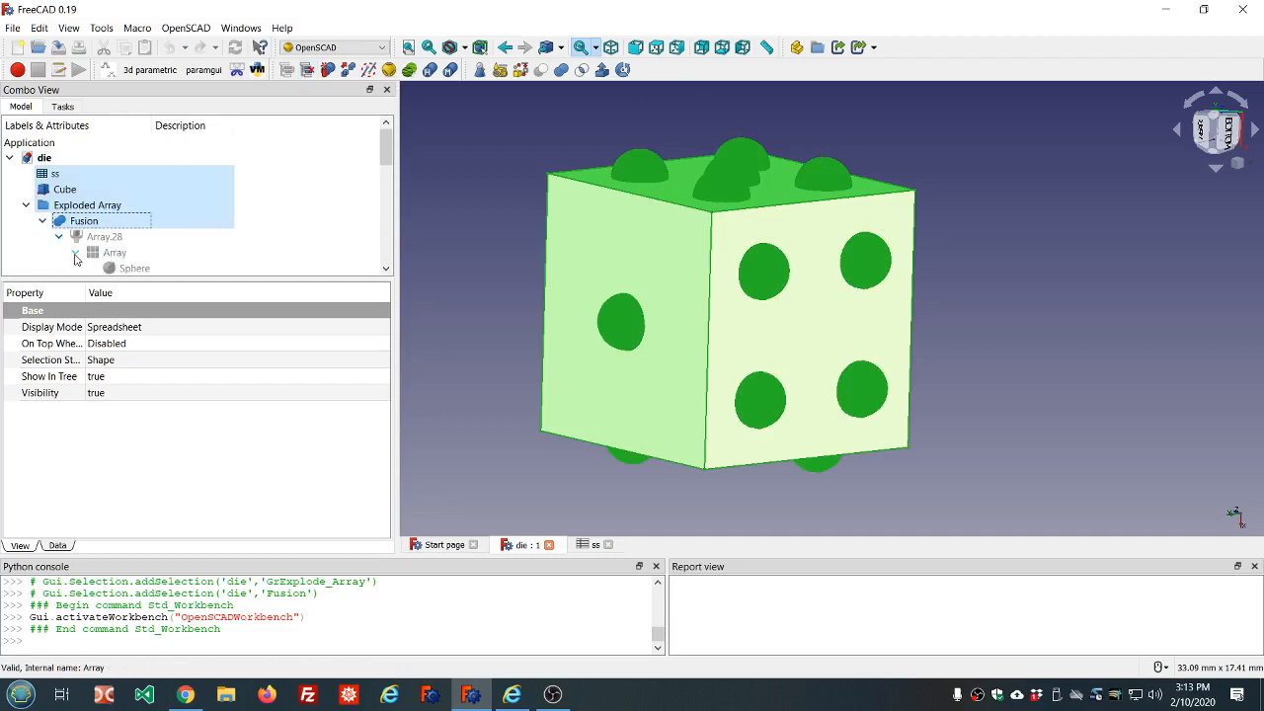
click(307, 70)
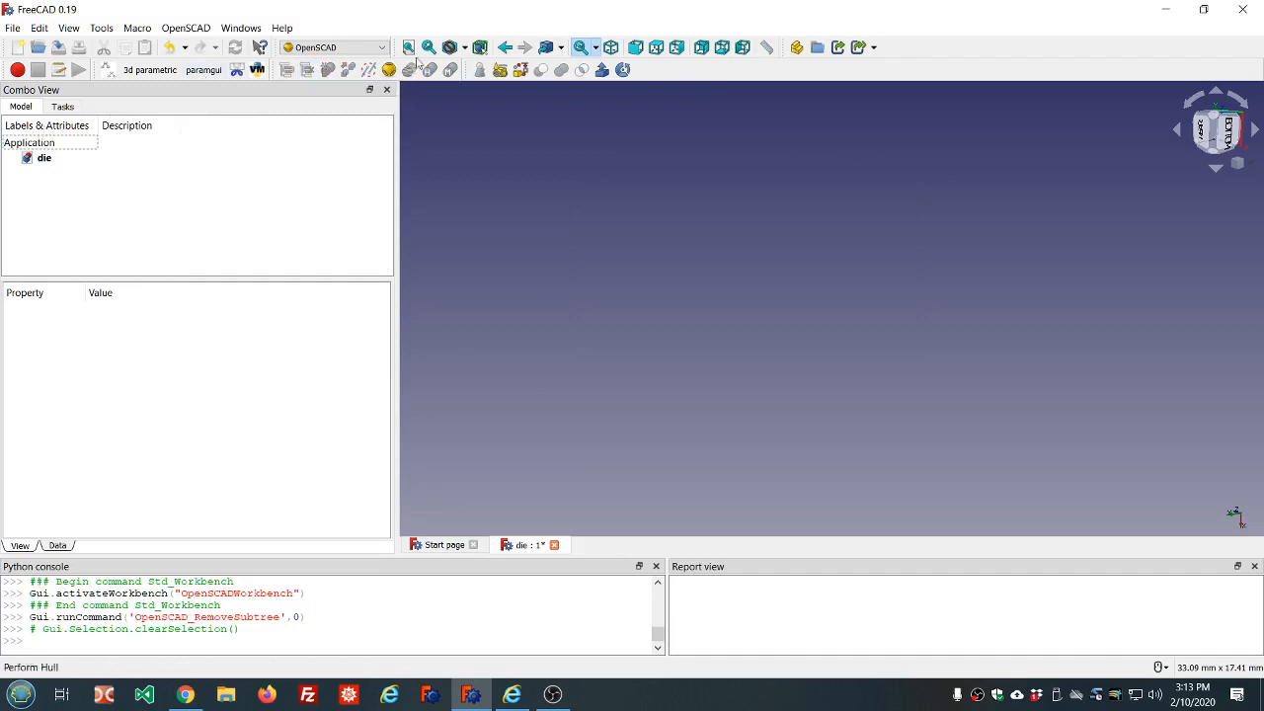
Save the emptied die document, then create a new spreadsheet in it with the Spreadsheet workbench and open it
click(385, 47)
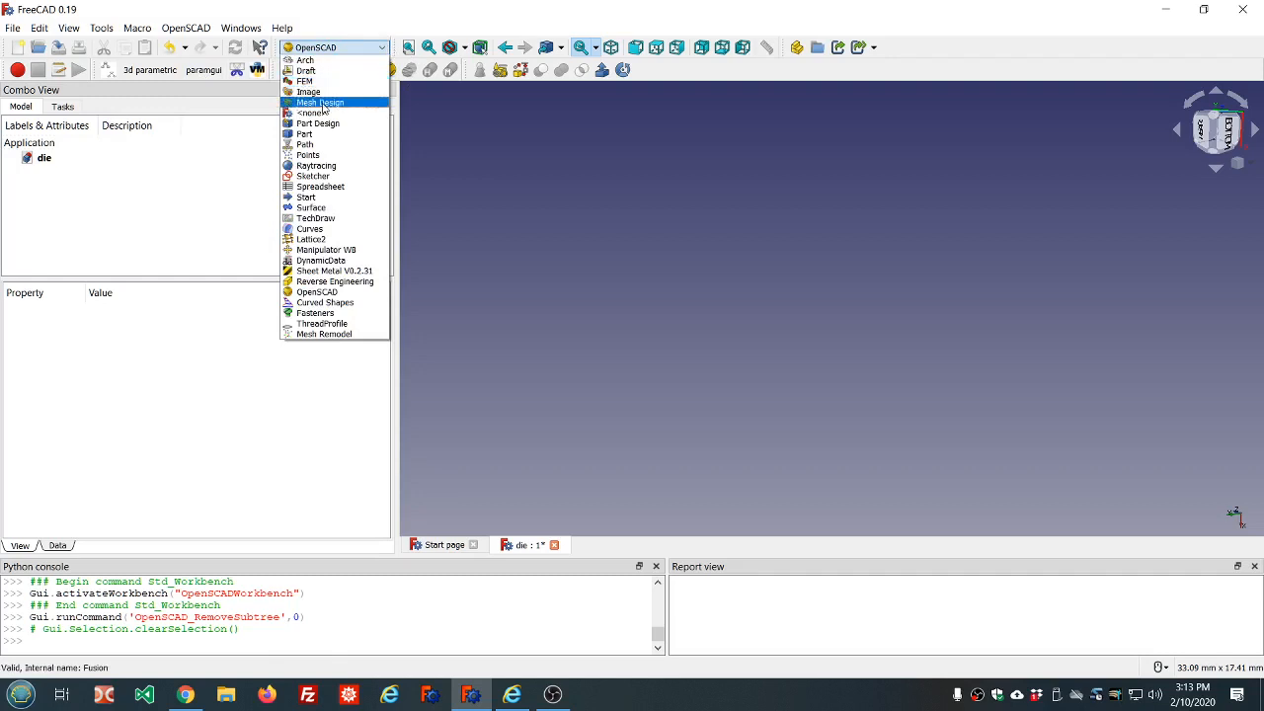
click(325, 186)
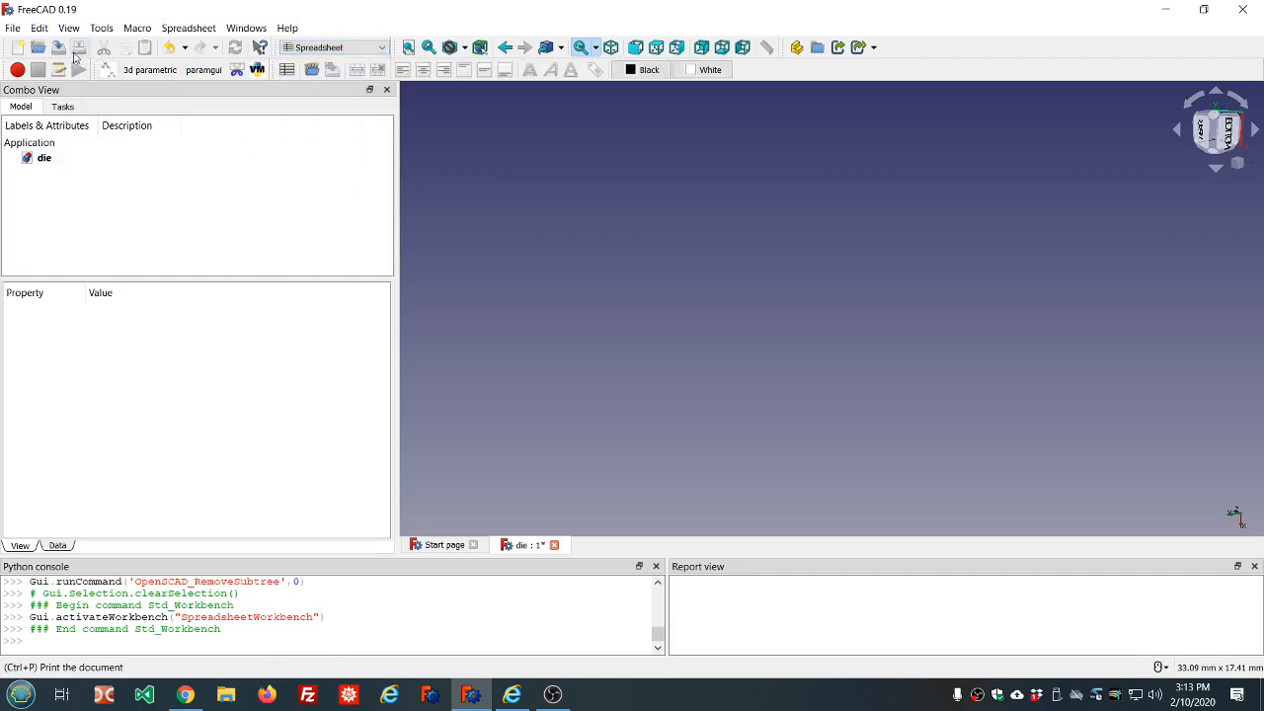
click(59, 50)
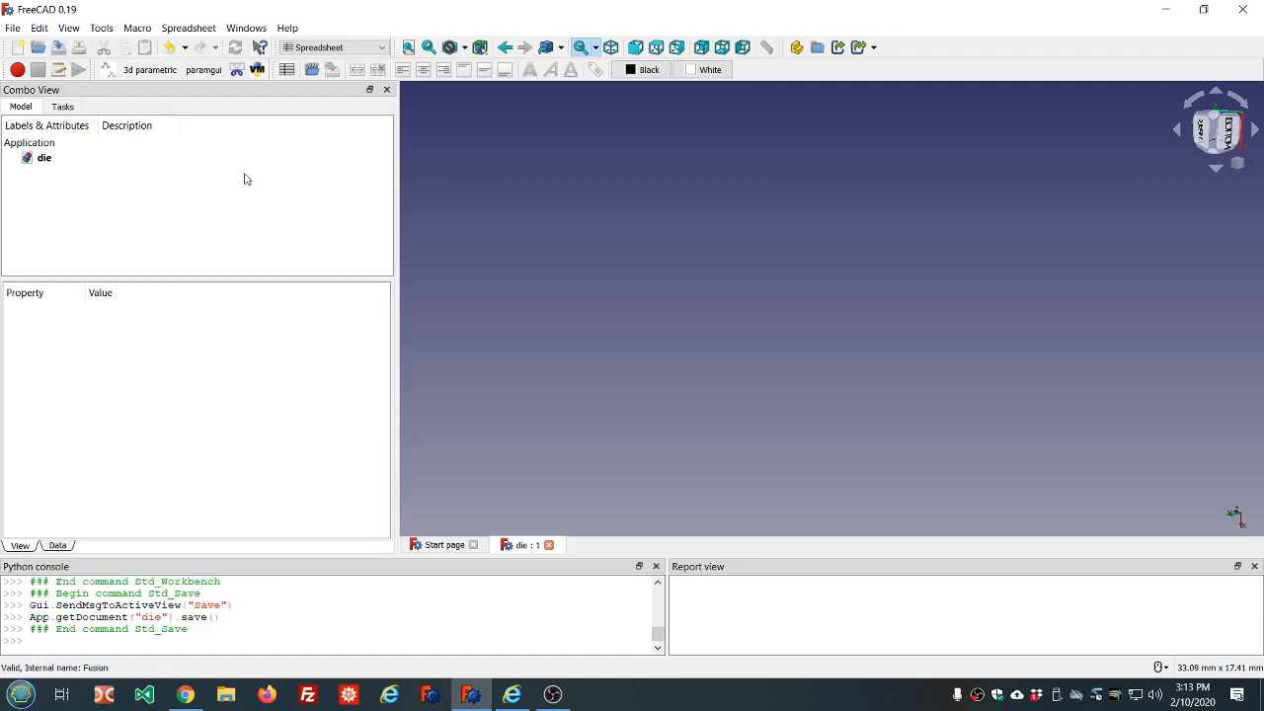
click(187, 29)
click(201, 48)
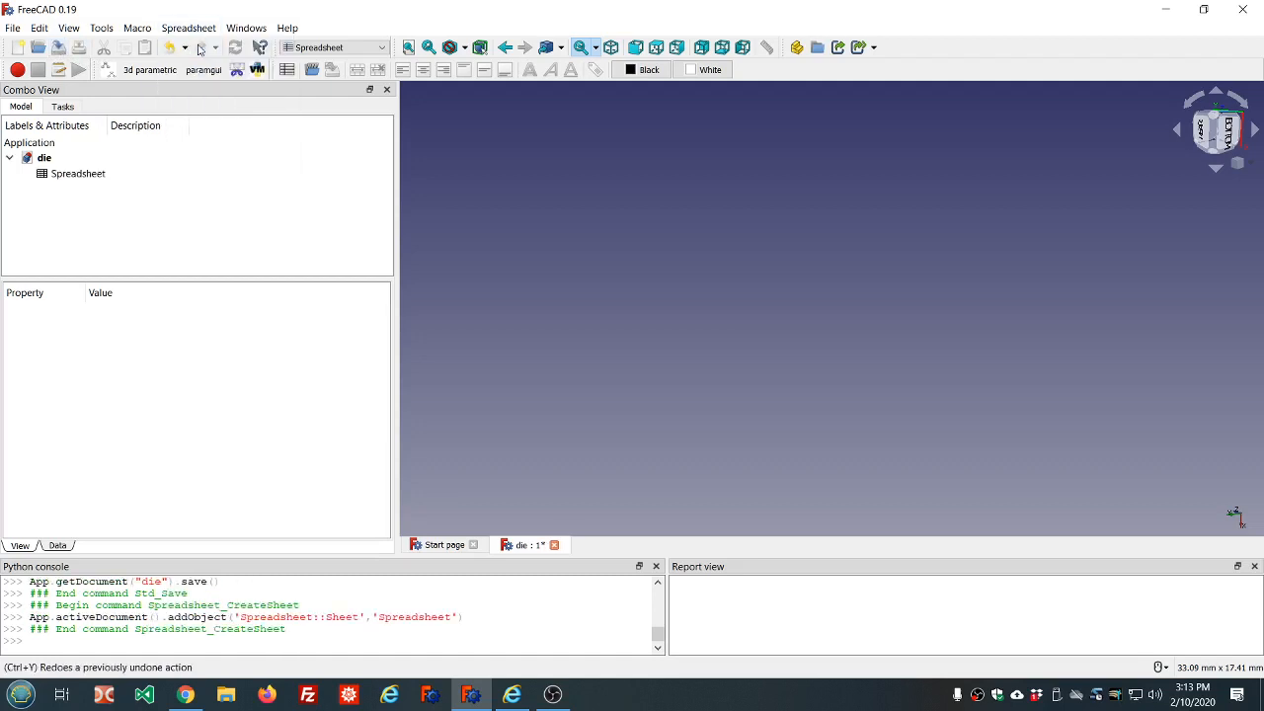
double_click(75, 175)
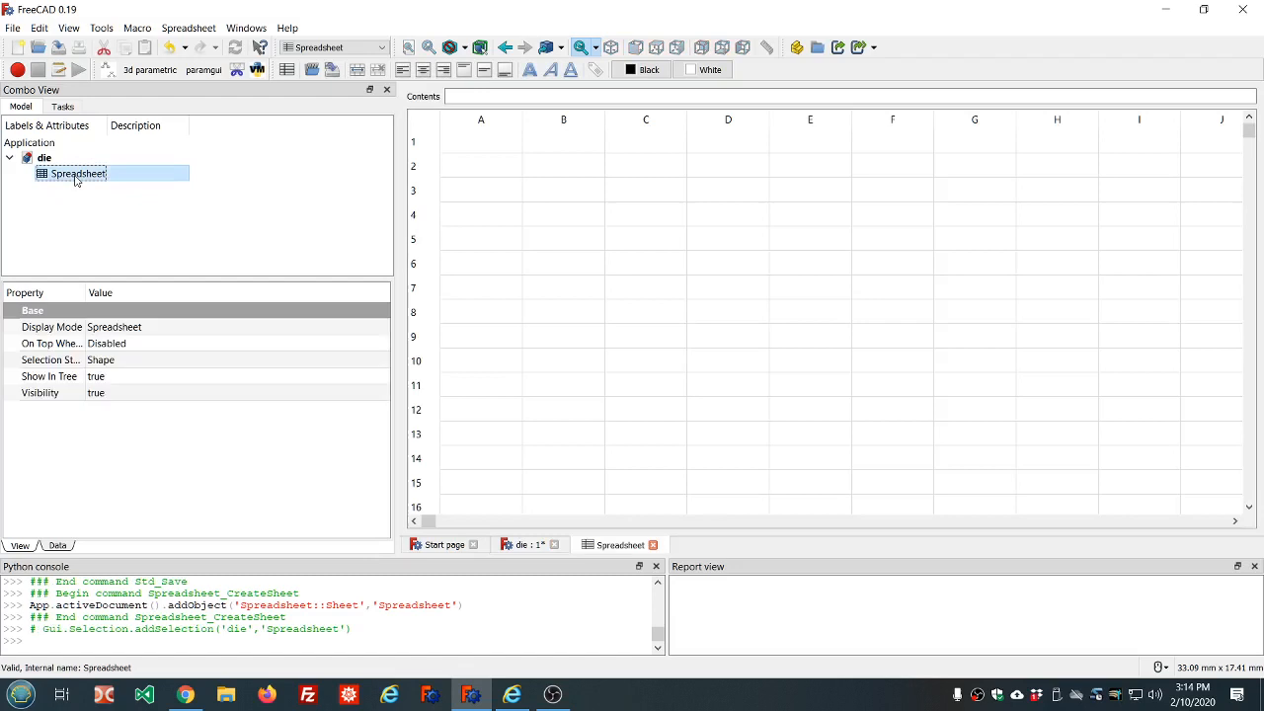
Rename the new spreadsheet as ss in the model tree
click(75, 174)
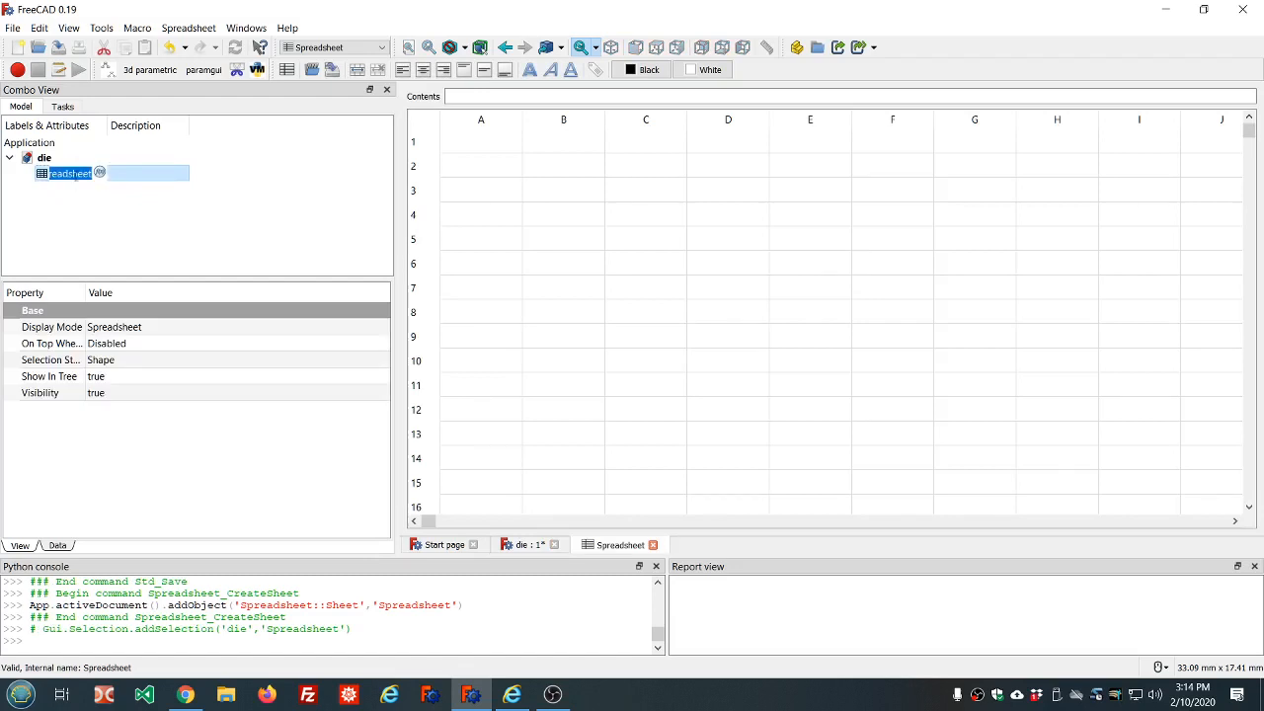
click(77, 212)
click(70, 178)
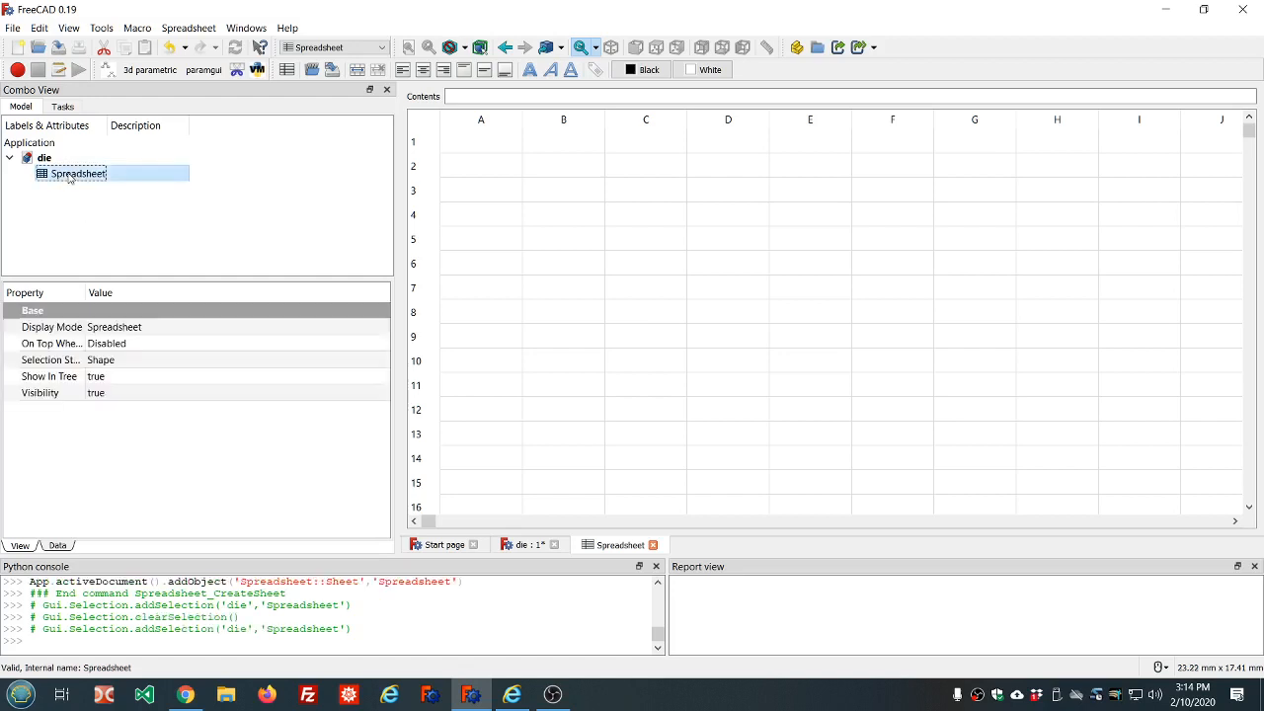
click(69, 176)
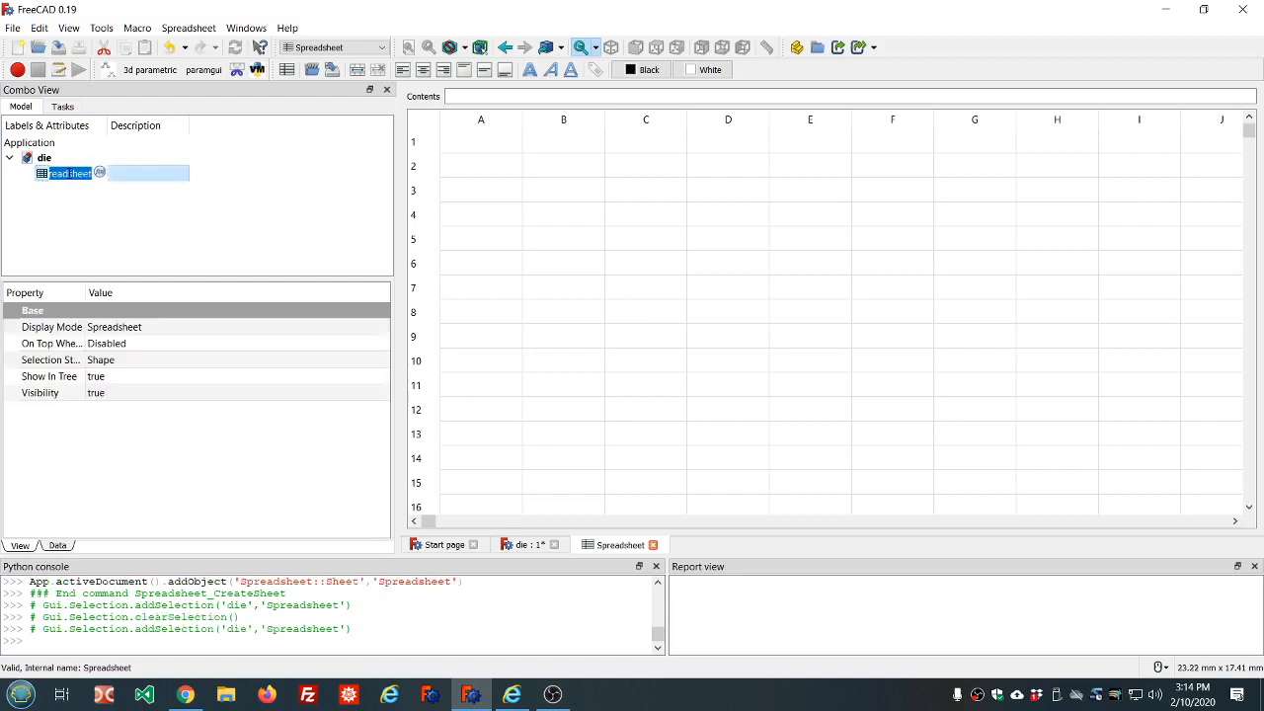
text(ss)
key(Return)
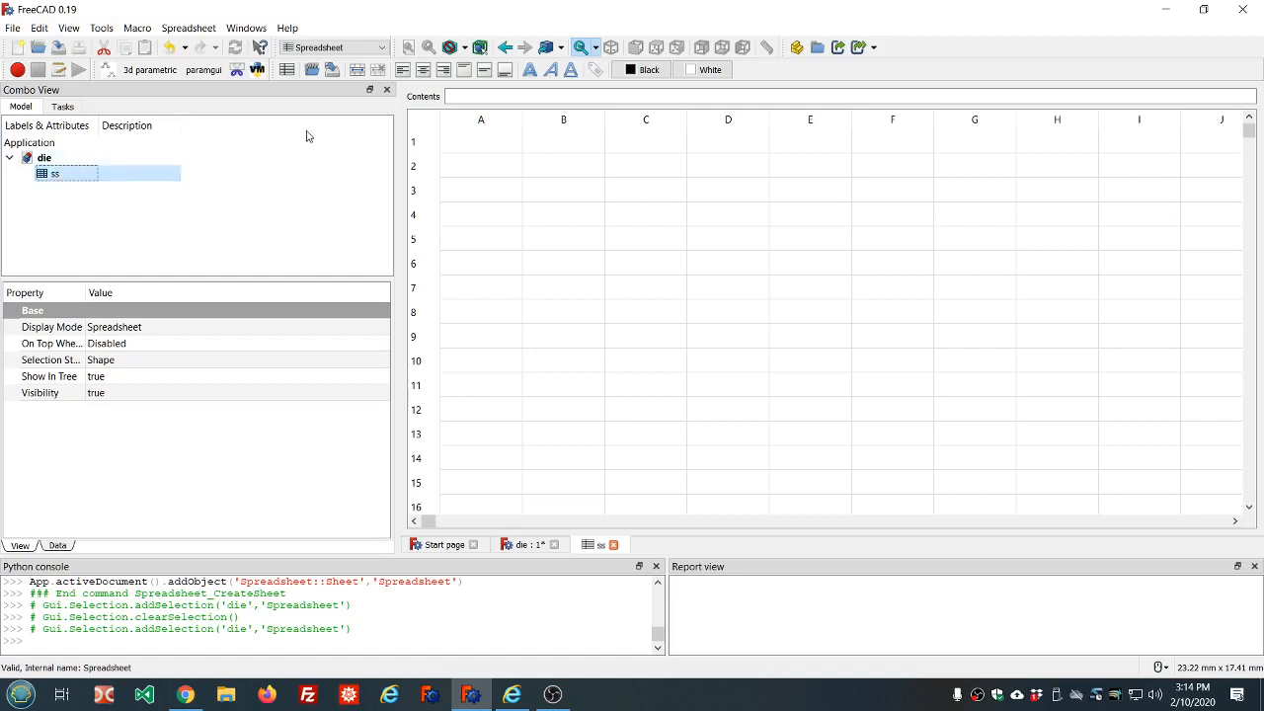
click(340, 158)
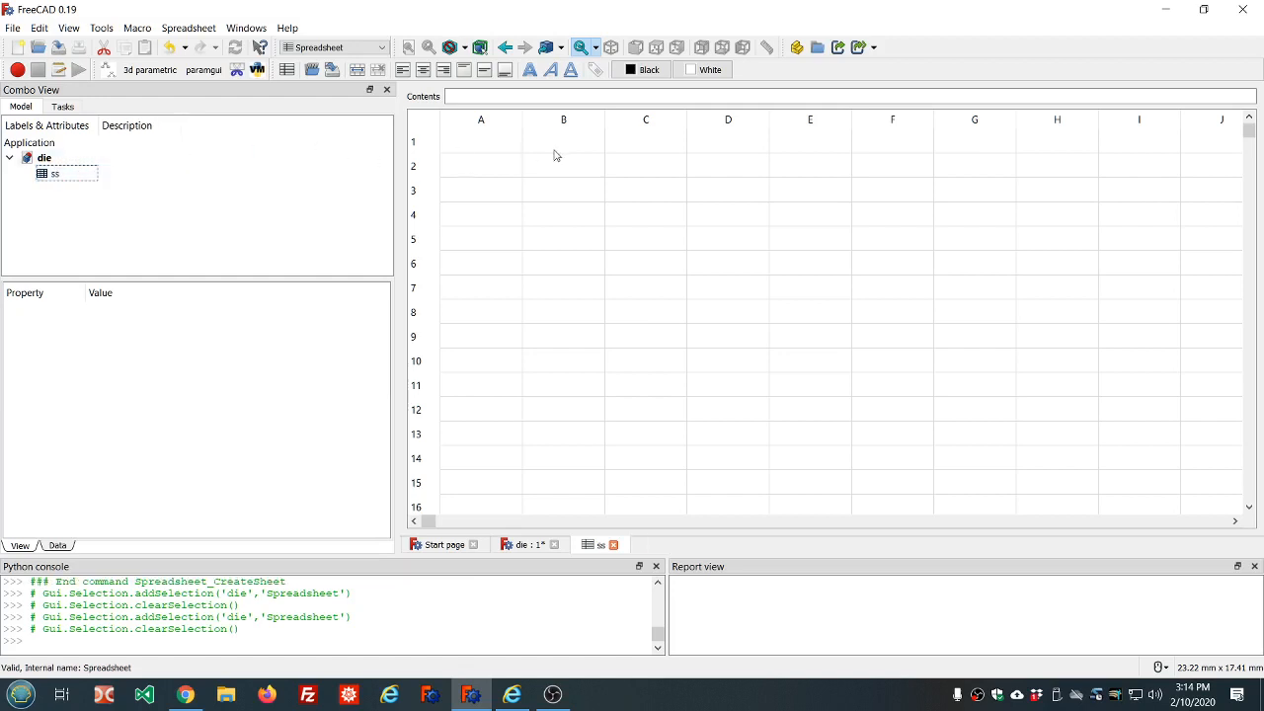
Enter the labels ss_side_length, ss_interval and ss_sphere_radius in cells A1 to A3 of the spreadsheet
click(487, 148)
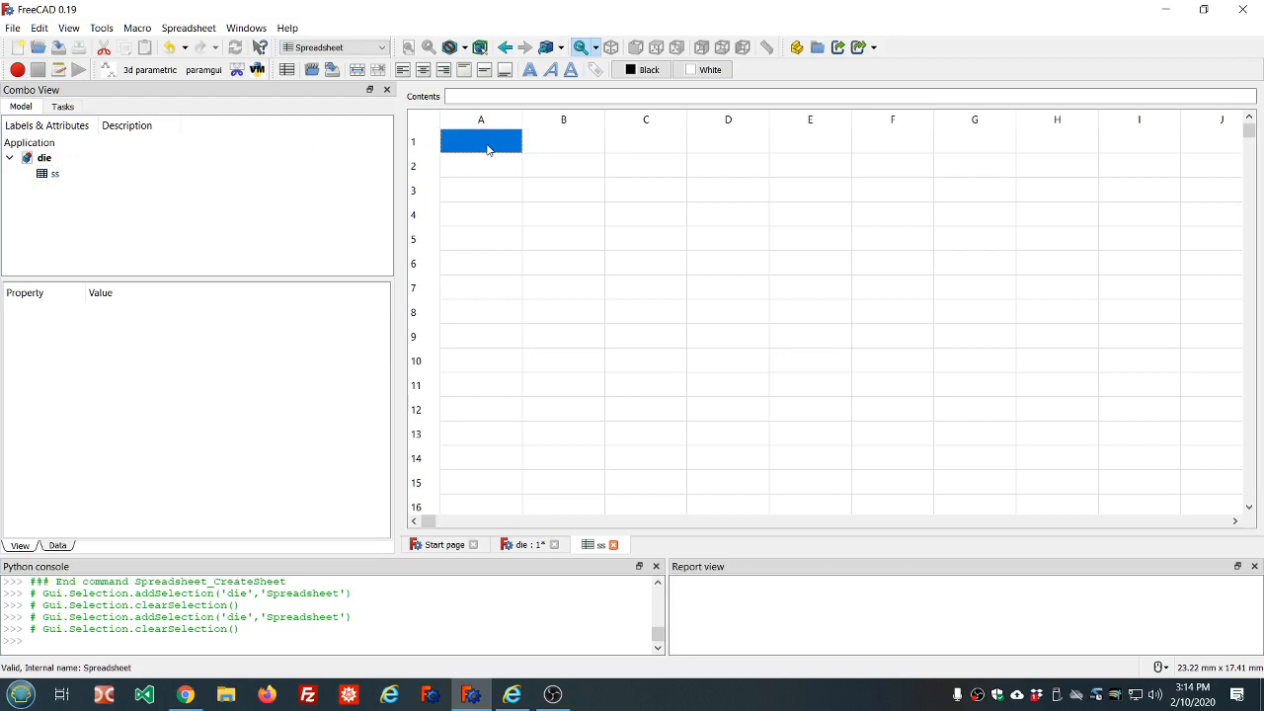
text(ss_)
text(side_)
text(length)
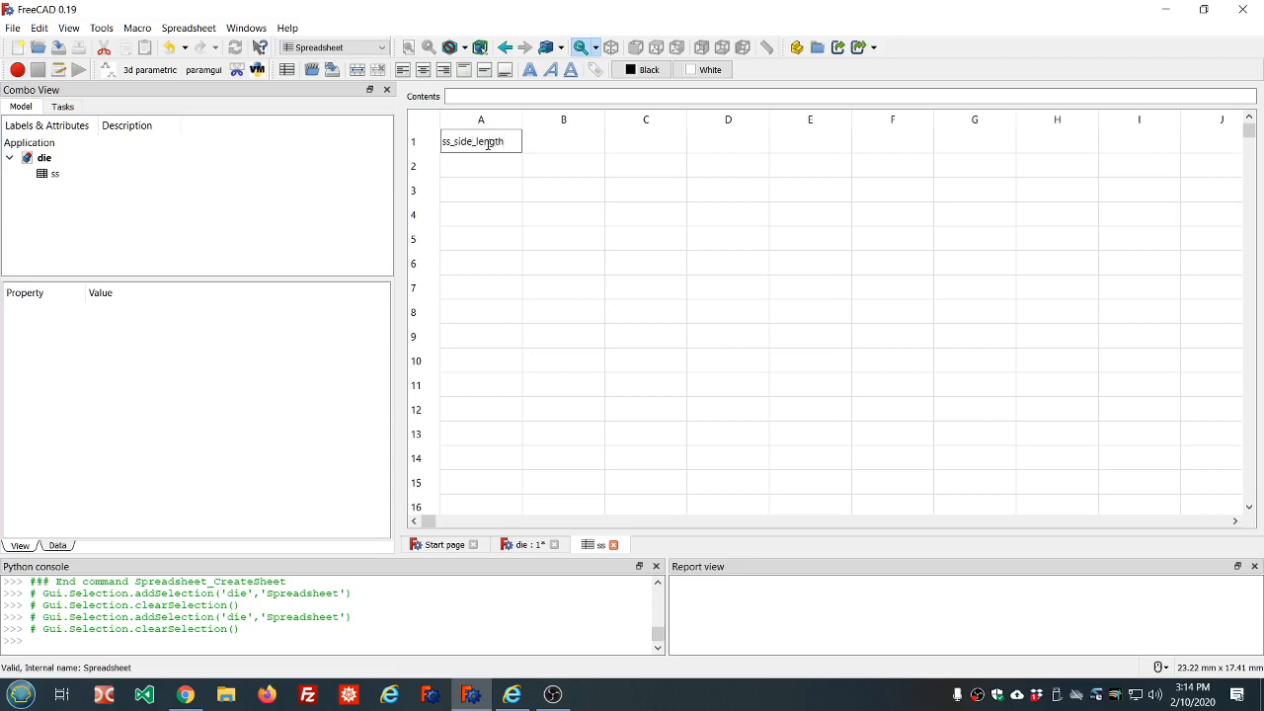
key(Return)
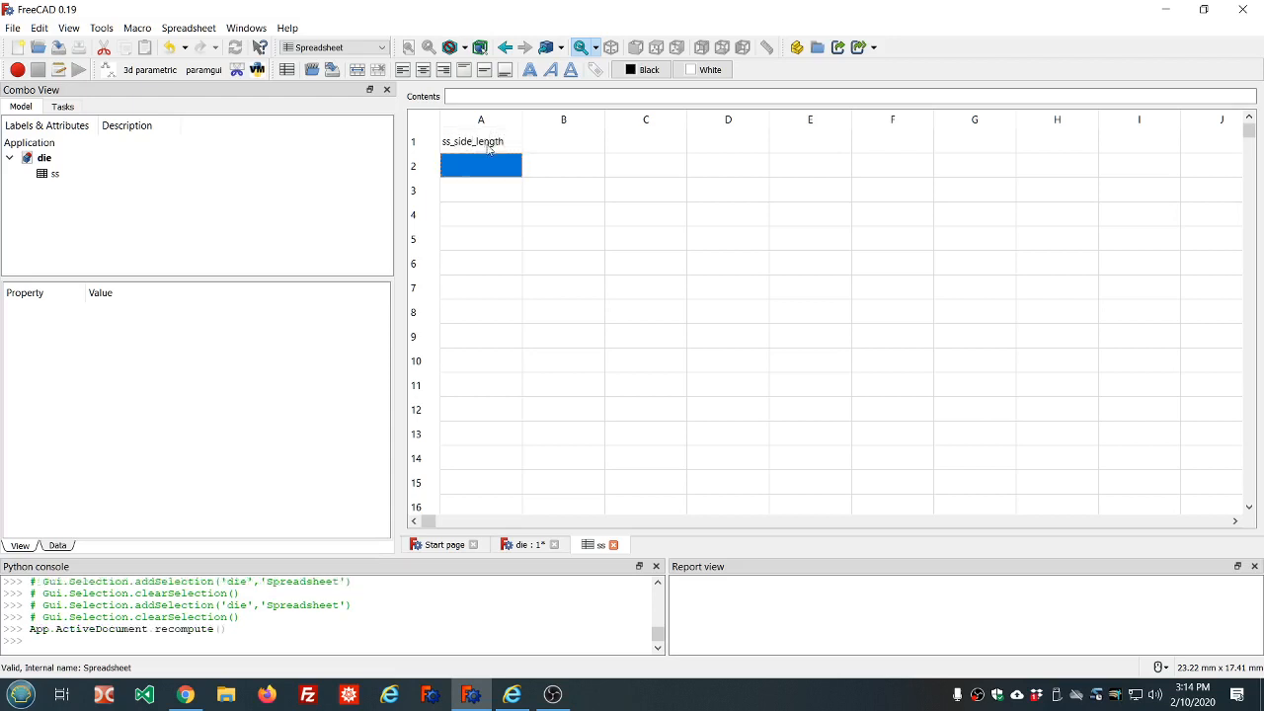
text(ss)
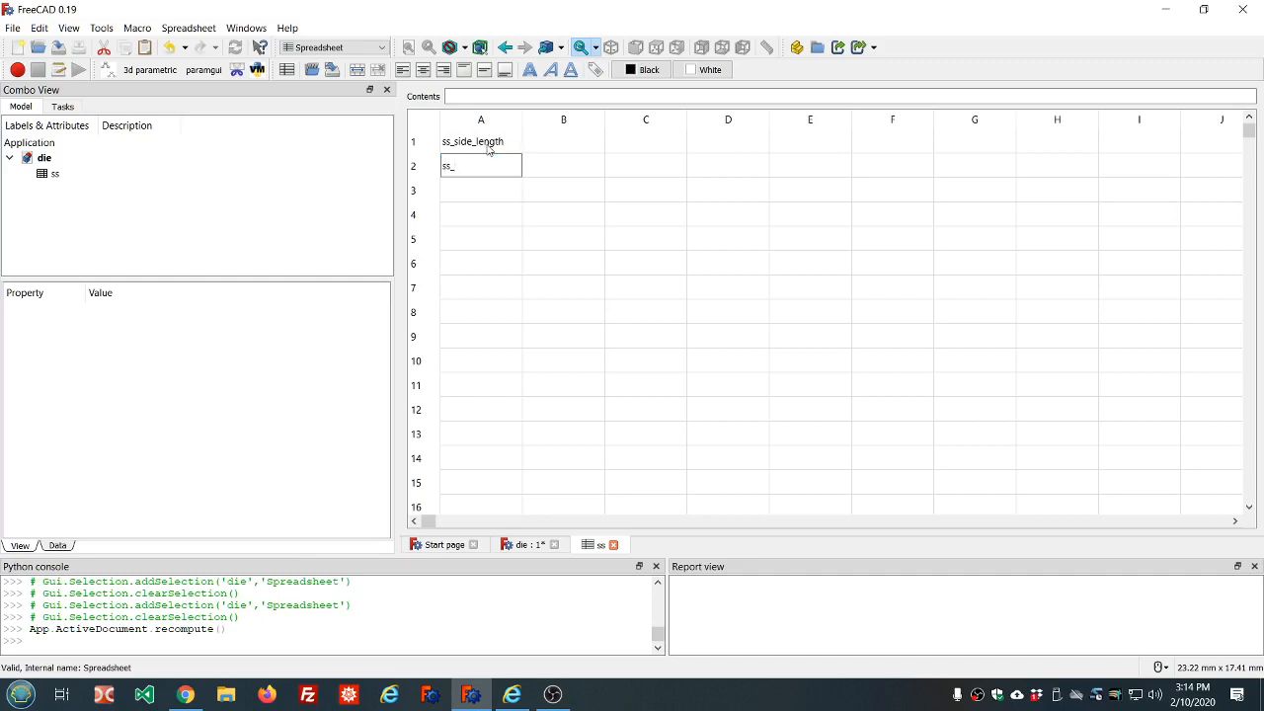
text(_interval)
key(Return)
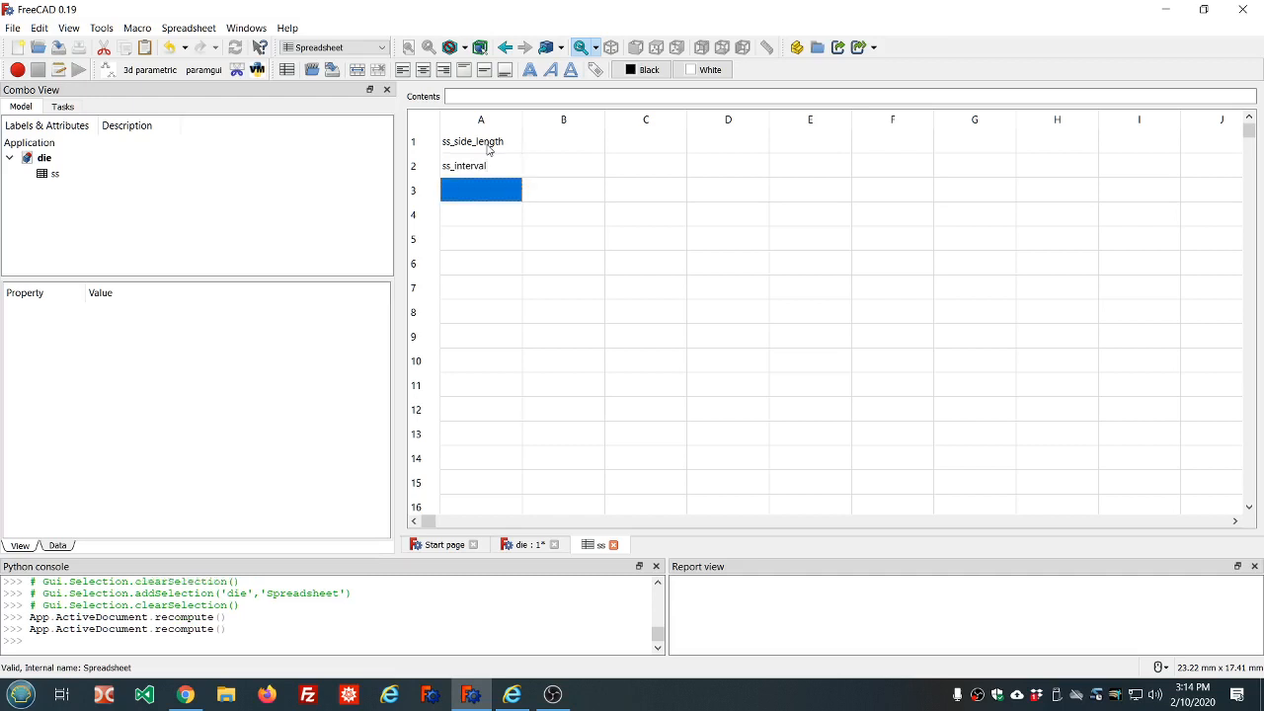
text(ss_)
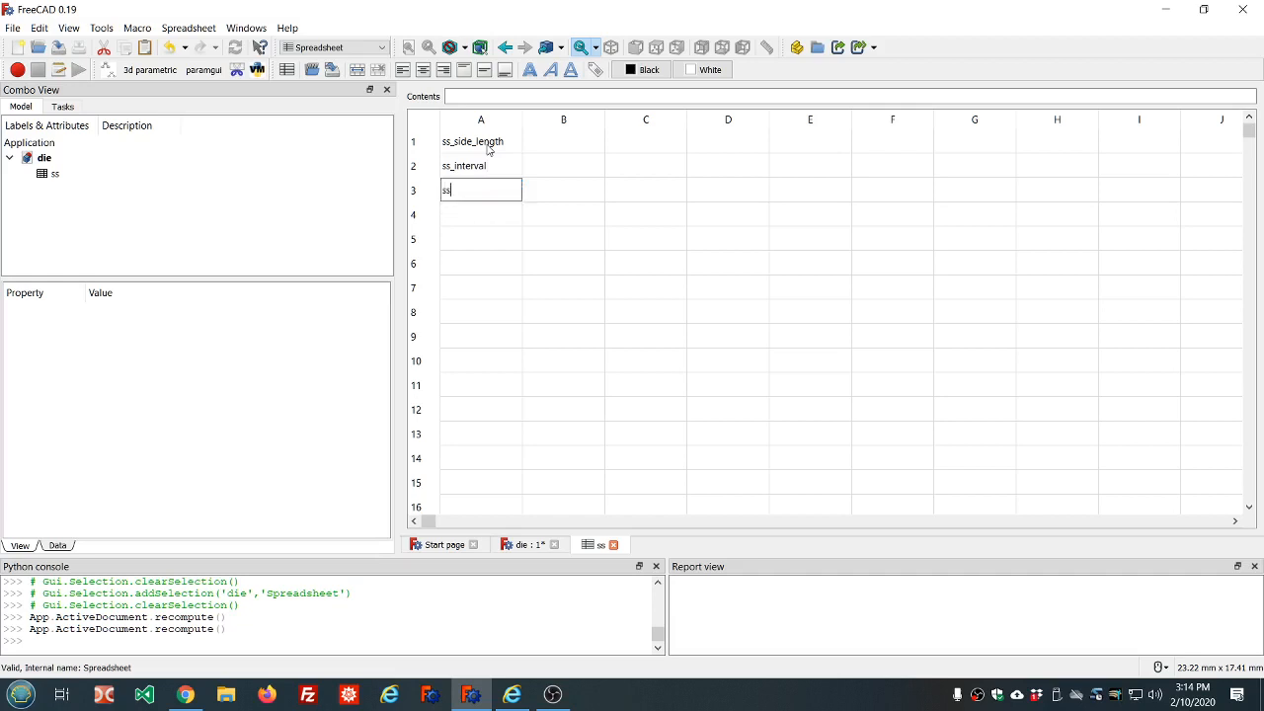
text(sphere_radius)
key(Return)
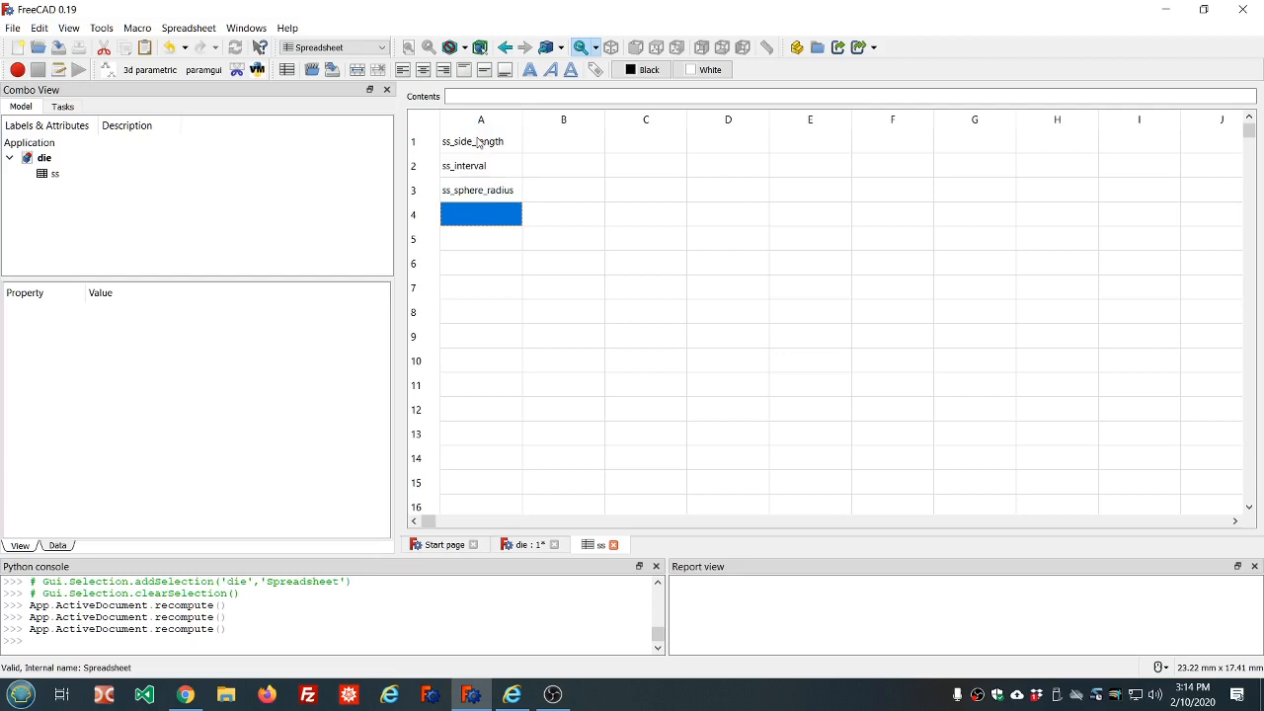
click(549, 146)
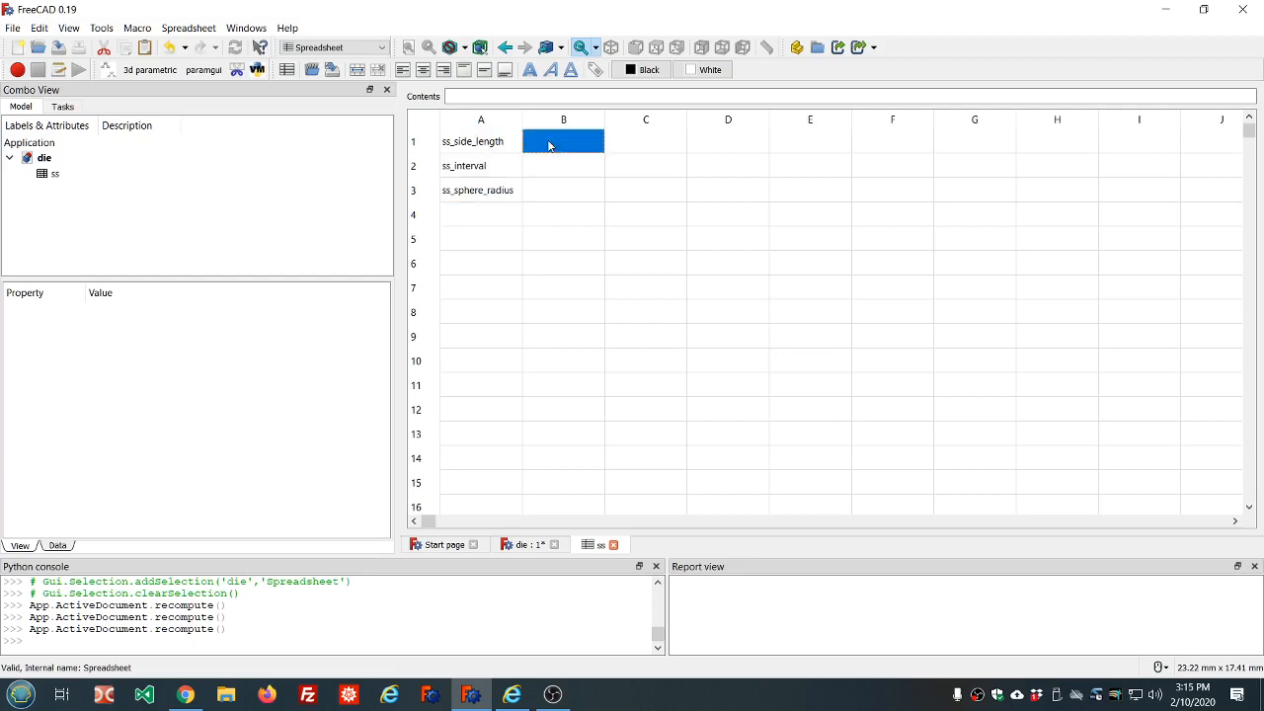
click(447, 143)
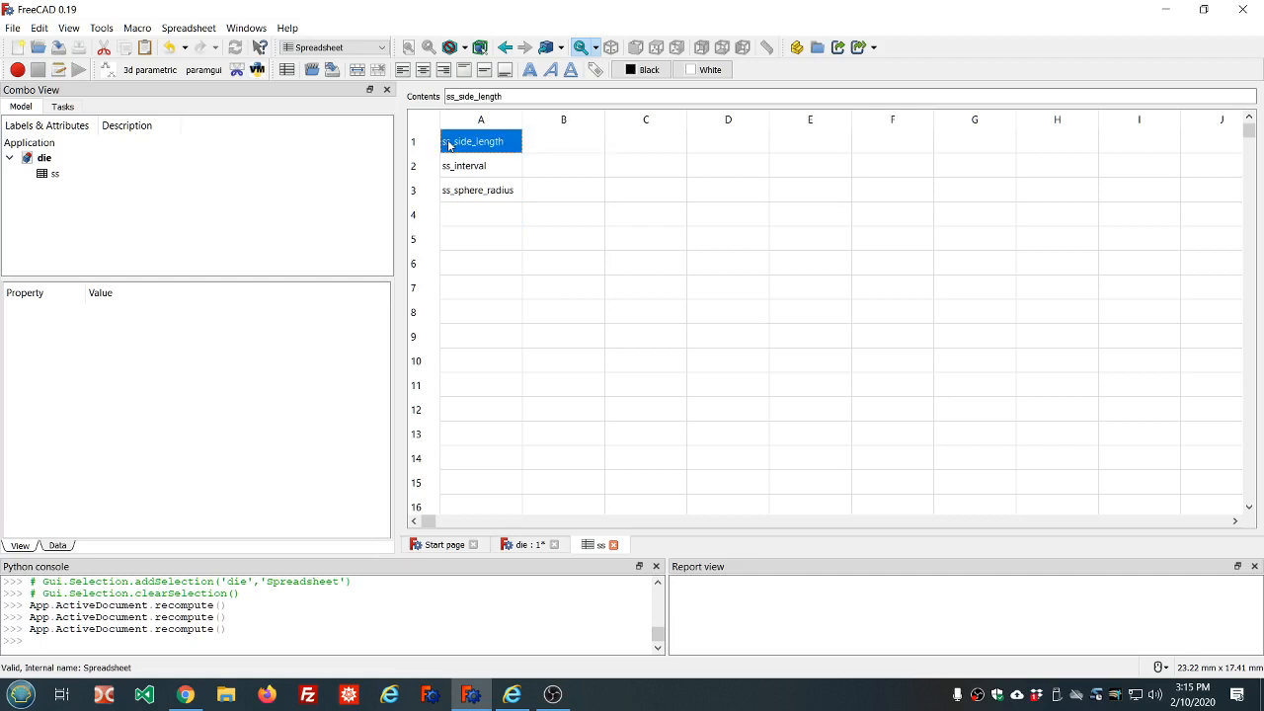
click(460, 168)
click(461, 193)
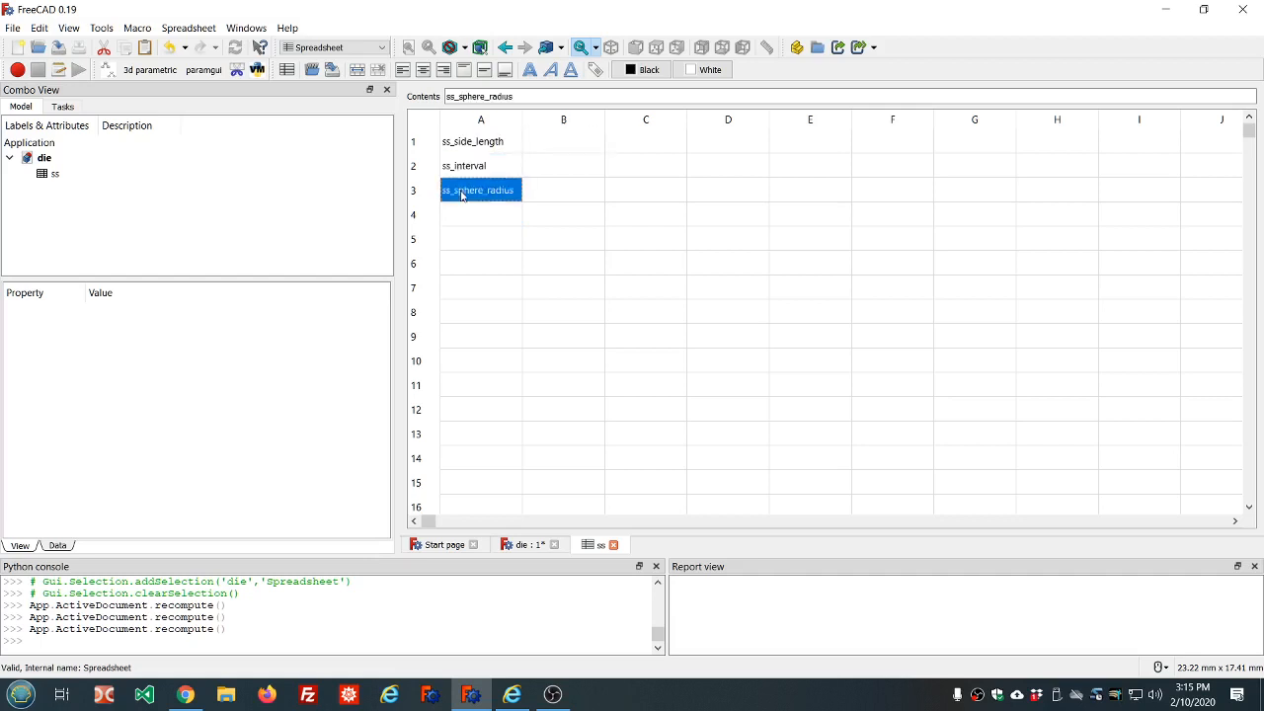
click(473, 143)
click(472, 168)
click(472, 193)
Enter 10 in cell B1 as the value for ss_side_length
click(559, 145)
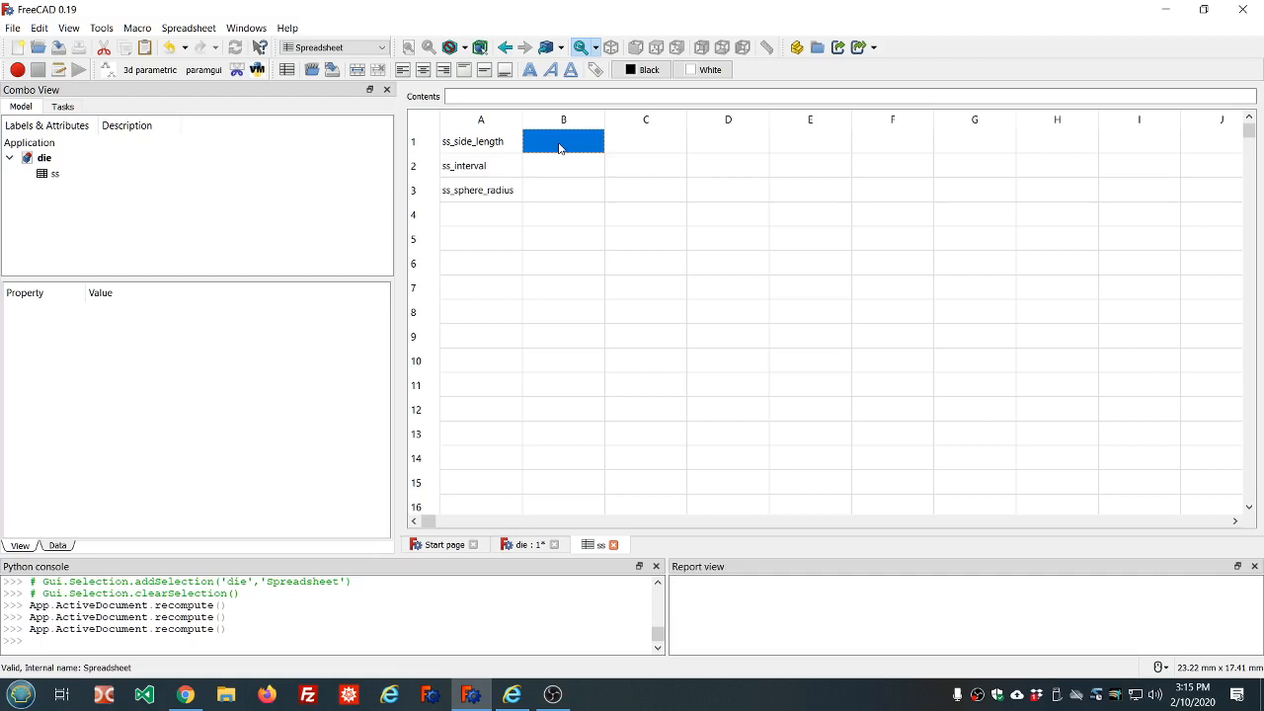
text(10)
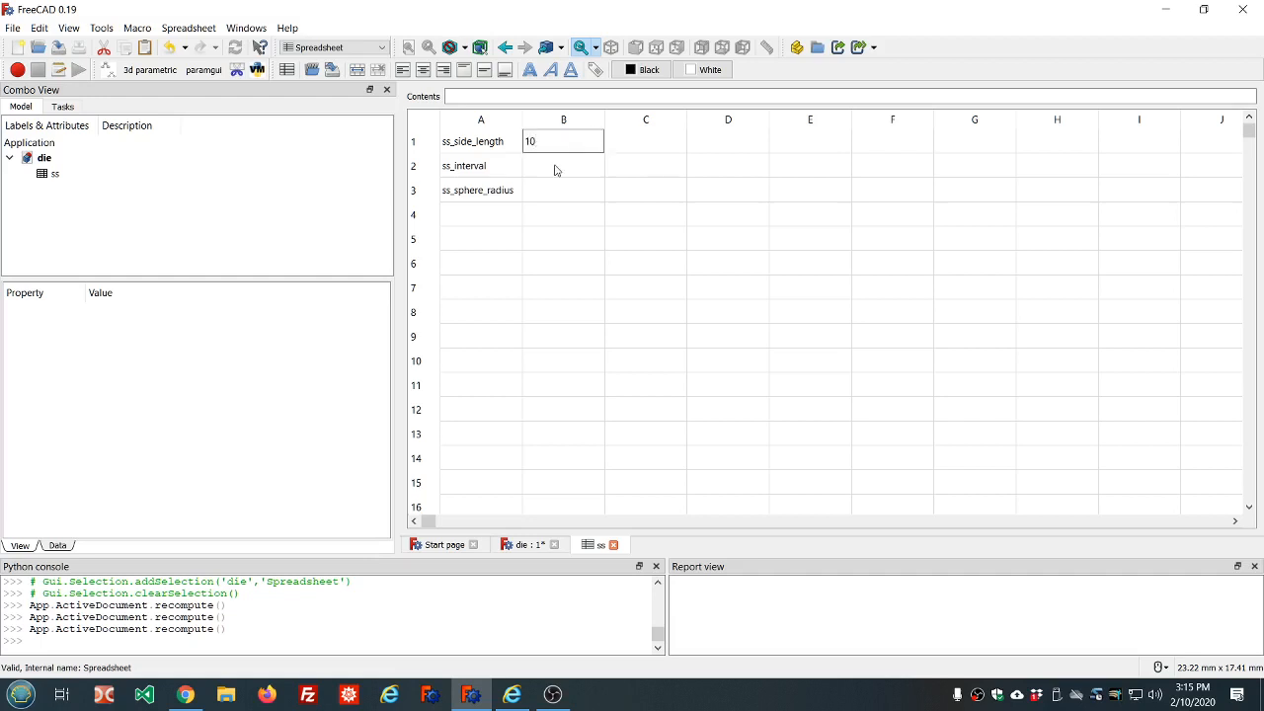
click(555, 169)
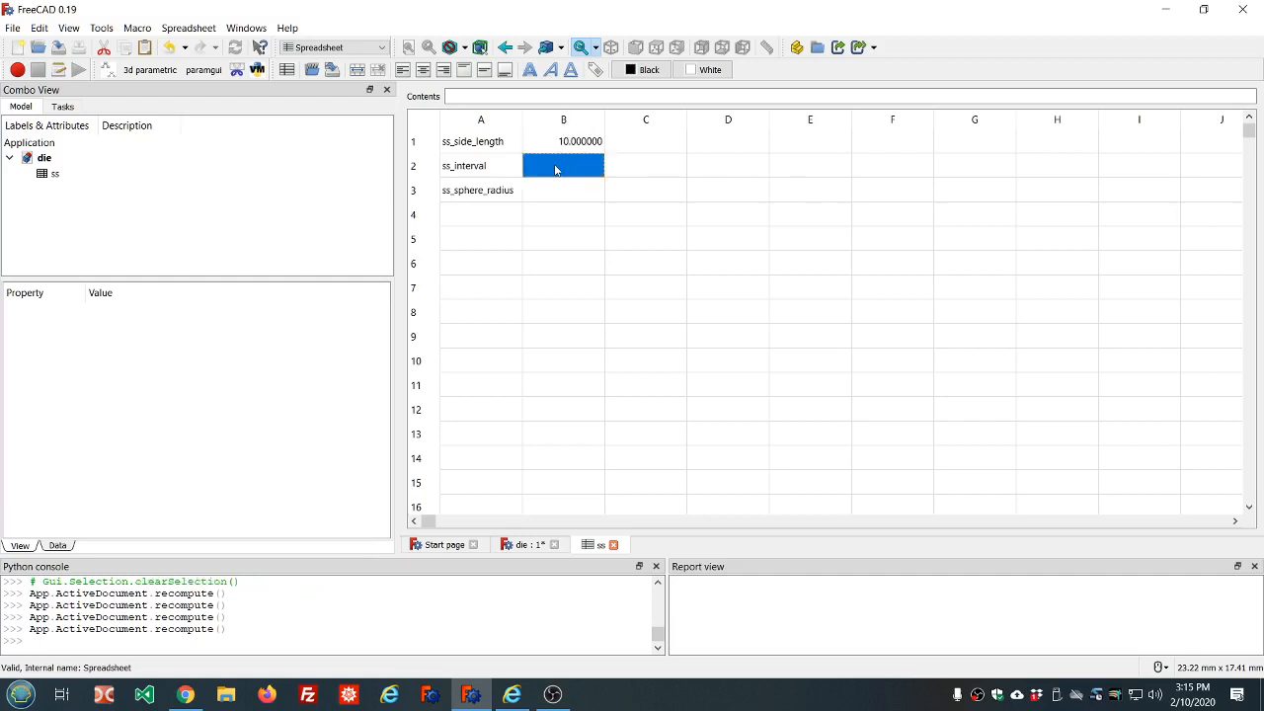
Give cell B1 the alias ss_side_length in its cell properties
click(553, 144)
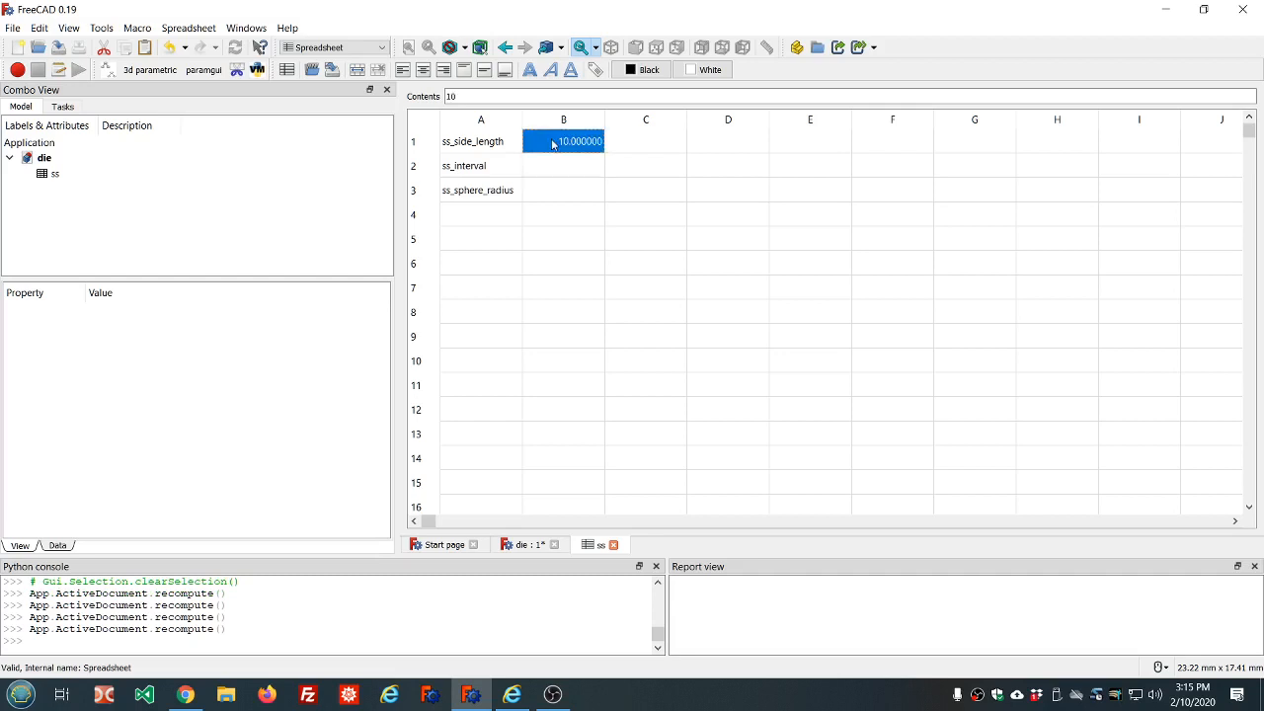
right_click(553, 144)
click(596, 150)
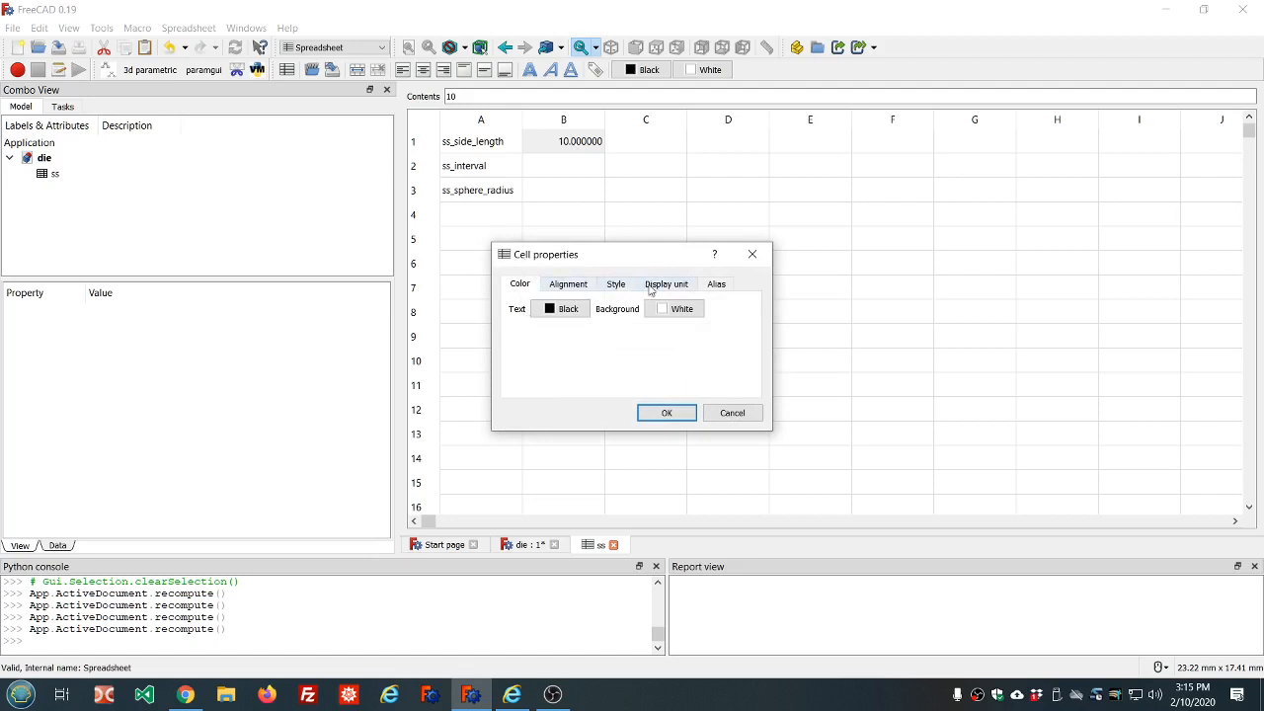
click(717, 284)
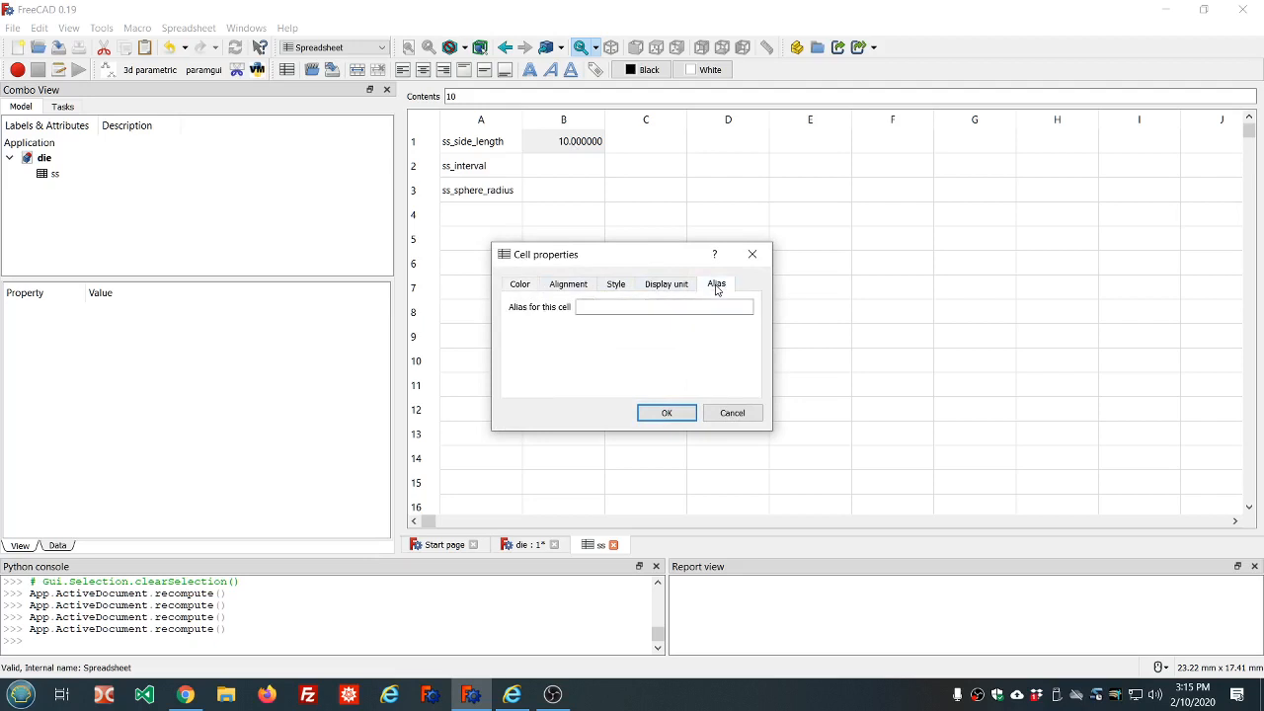
click(674, 306)
text(ss_s)
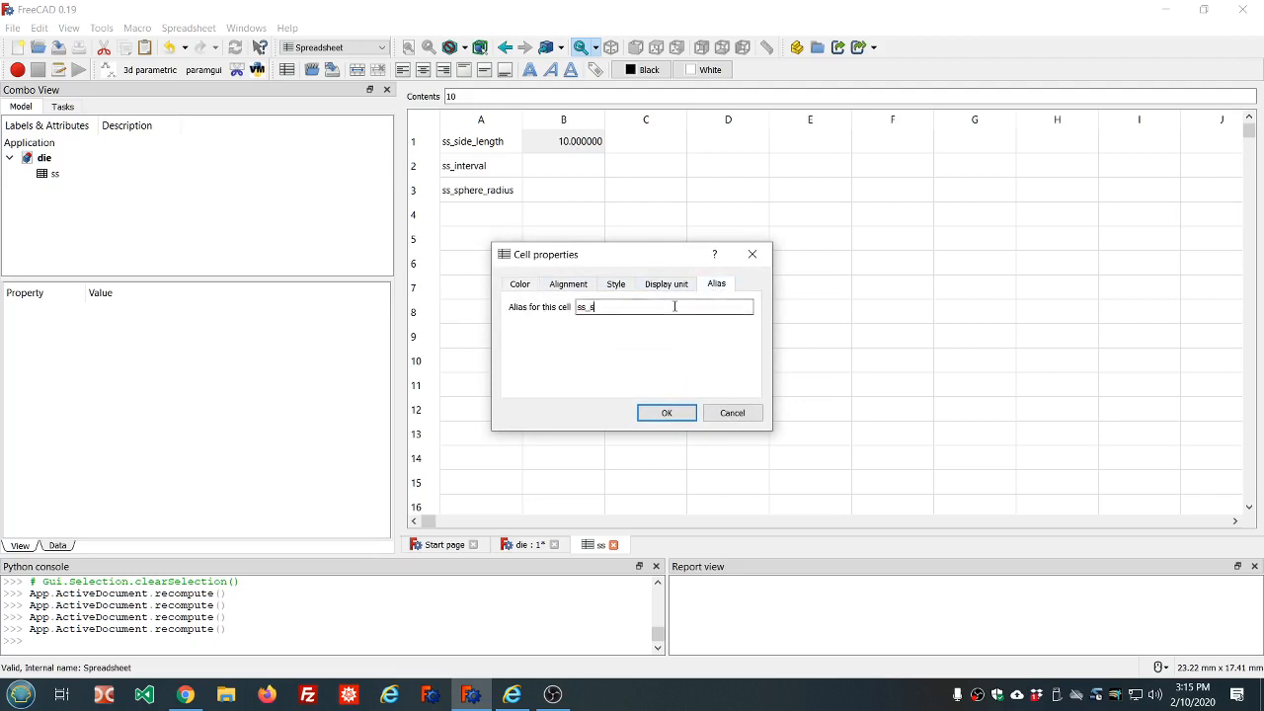
text(ide_length)
key(Return)
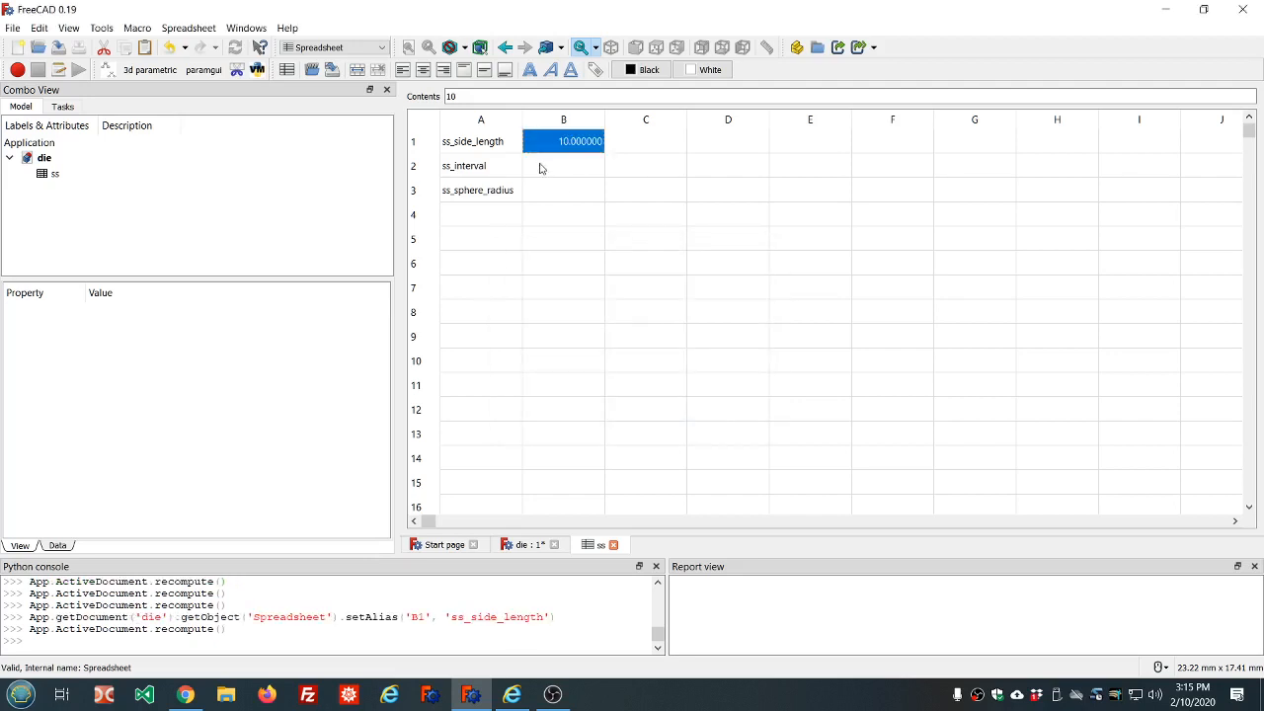
click(463, 146)
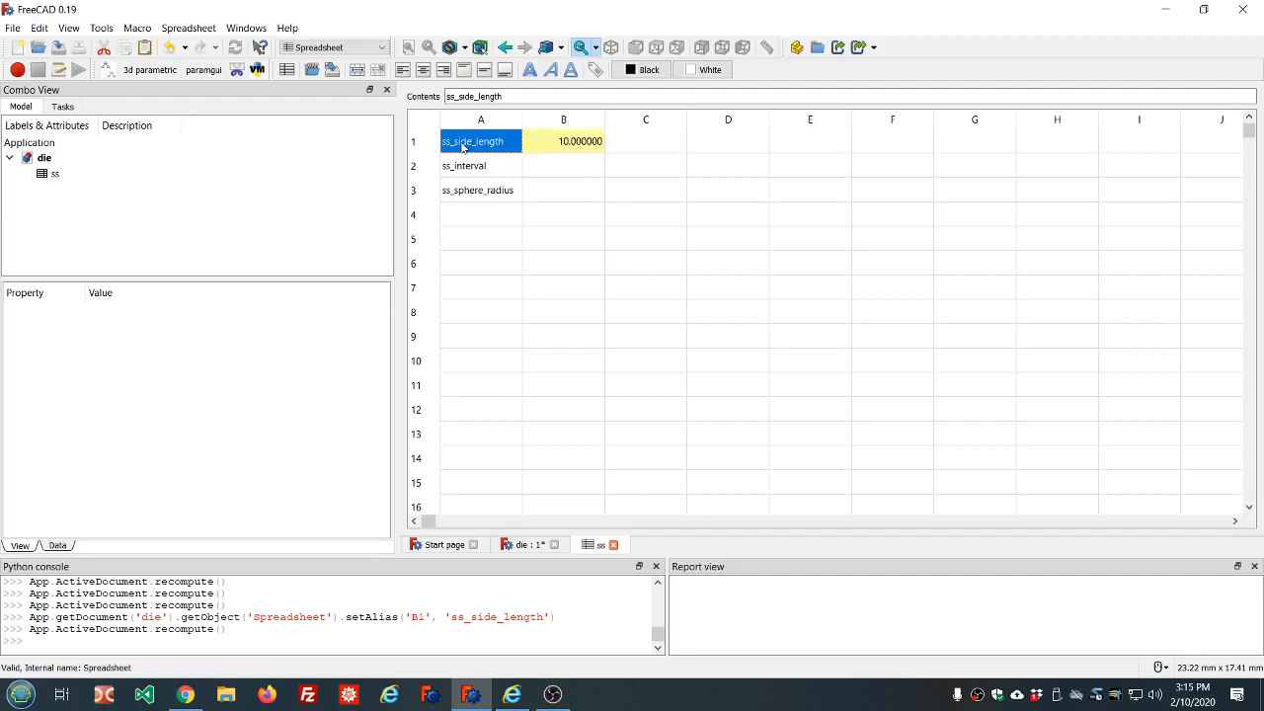
click(473, 234)
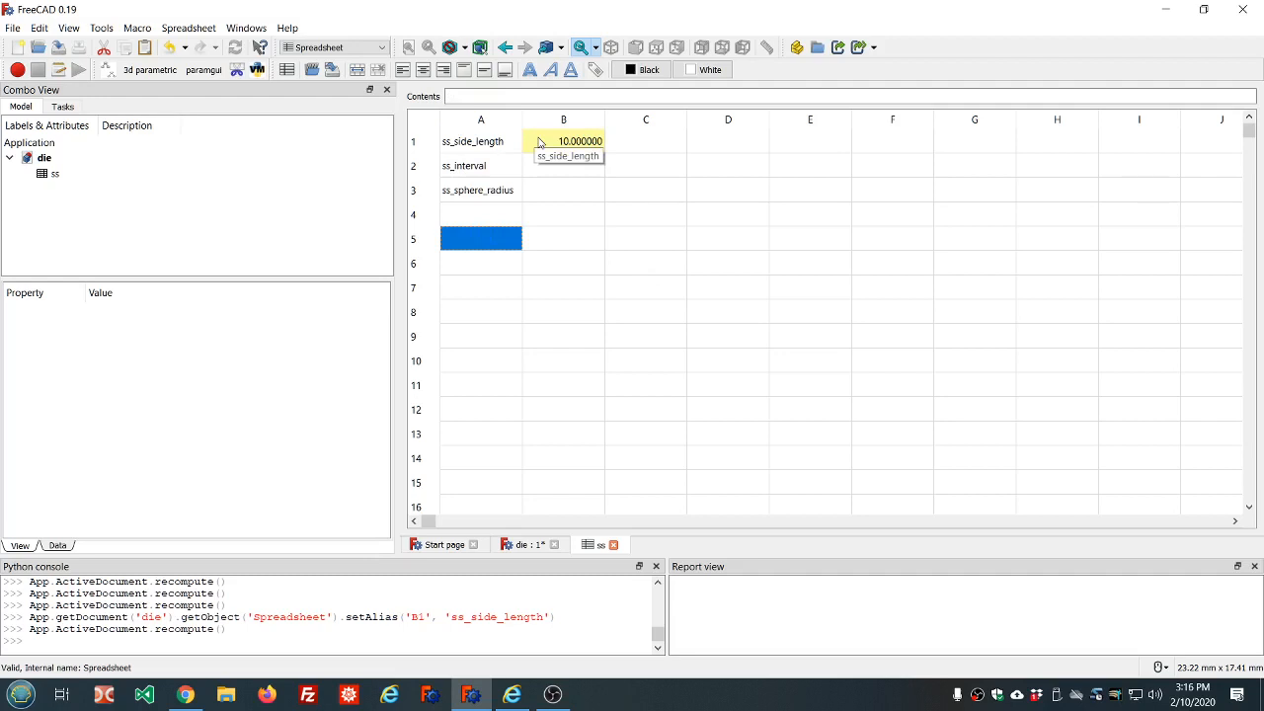
Select the label cells A2 and A3 and try to run the EasyAlias.FCMacro macro on them
click(484, 169)
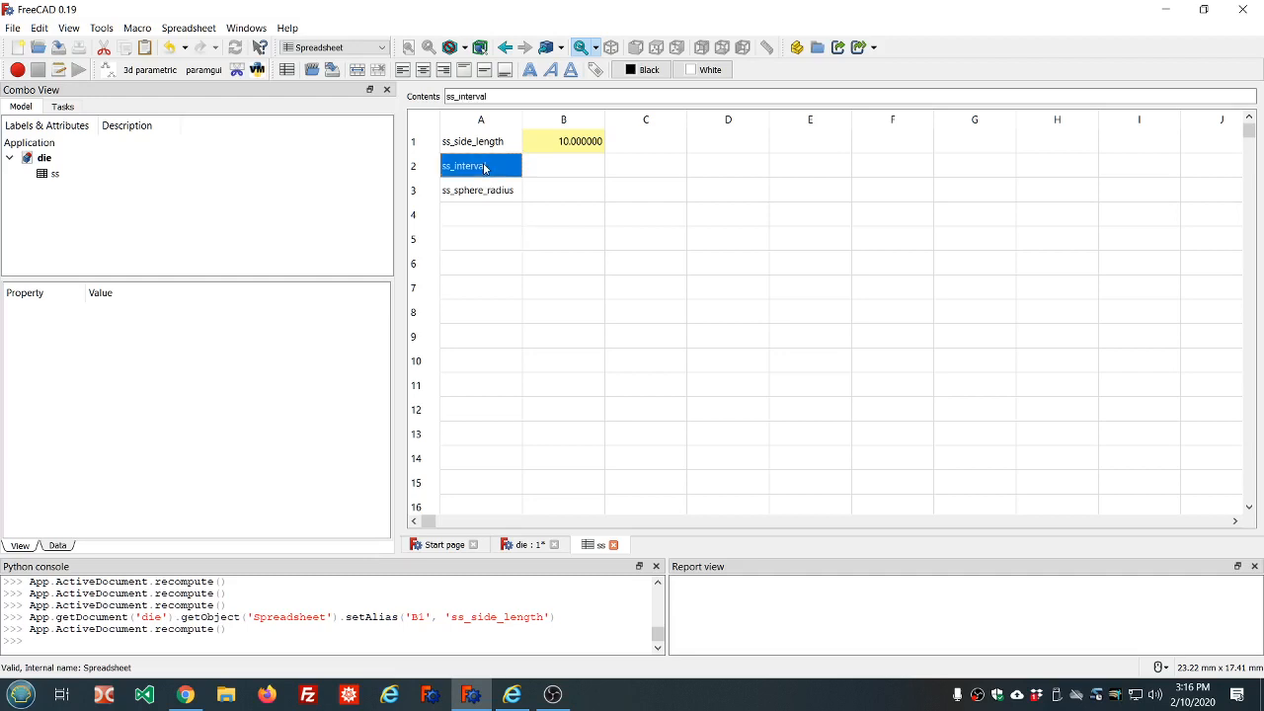
drag(485, 169, 477, 199)
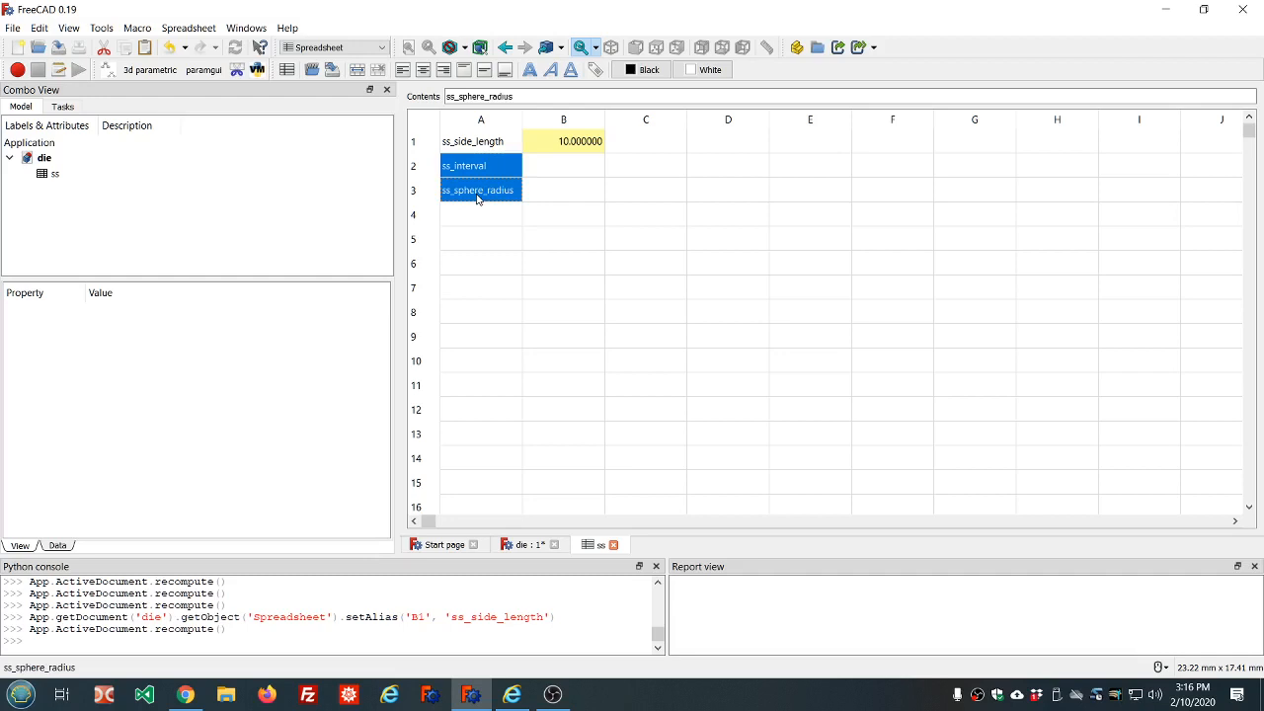
click(138, 27)
click(160, 80)
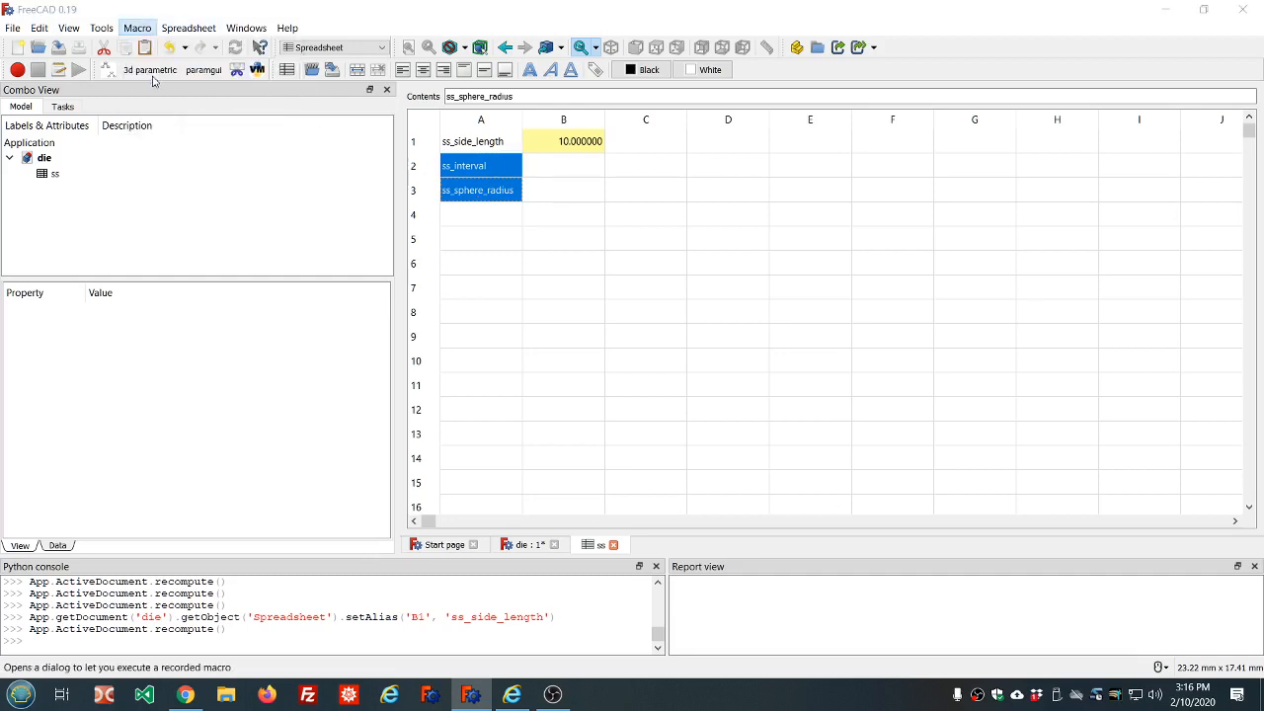
scroll(649, 378, down, 9)
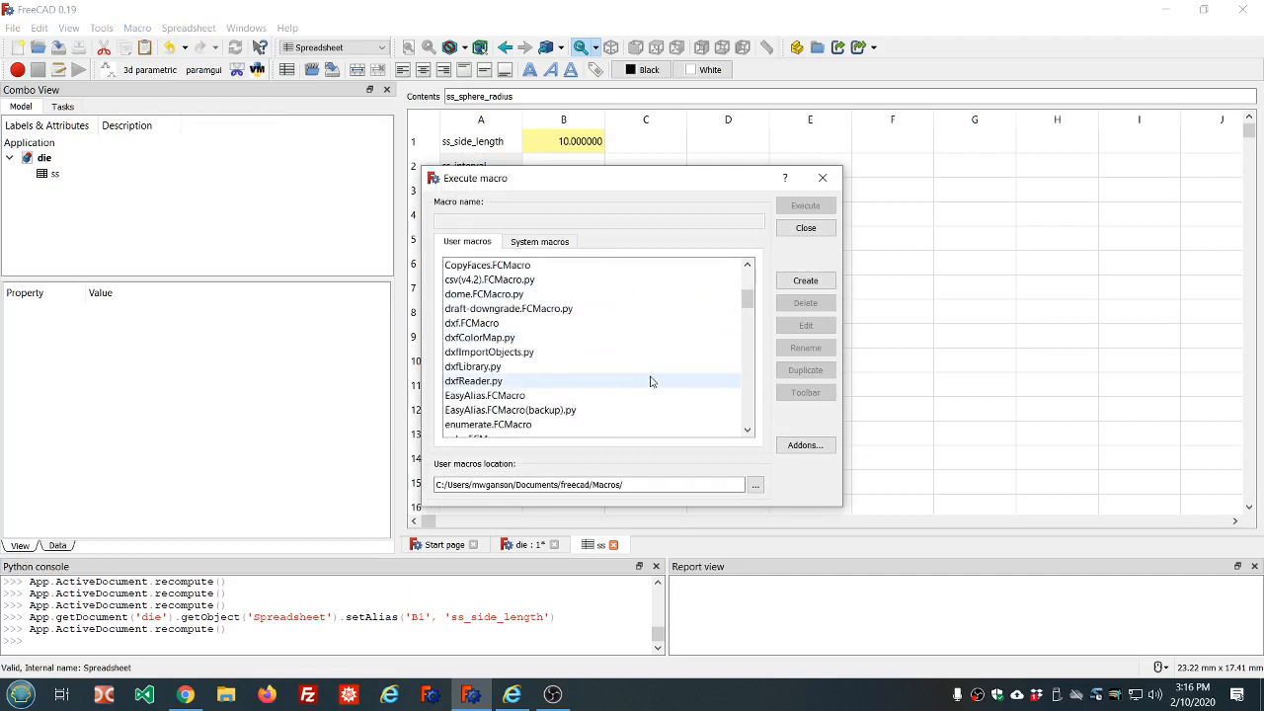
click(496, 310)
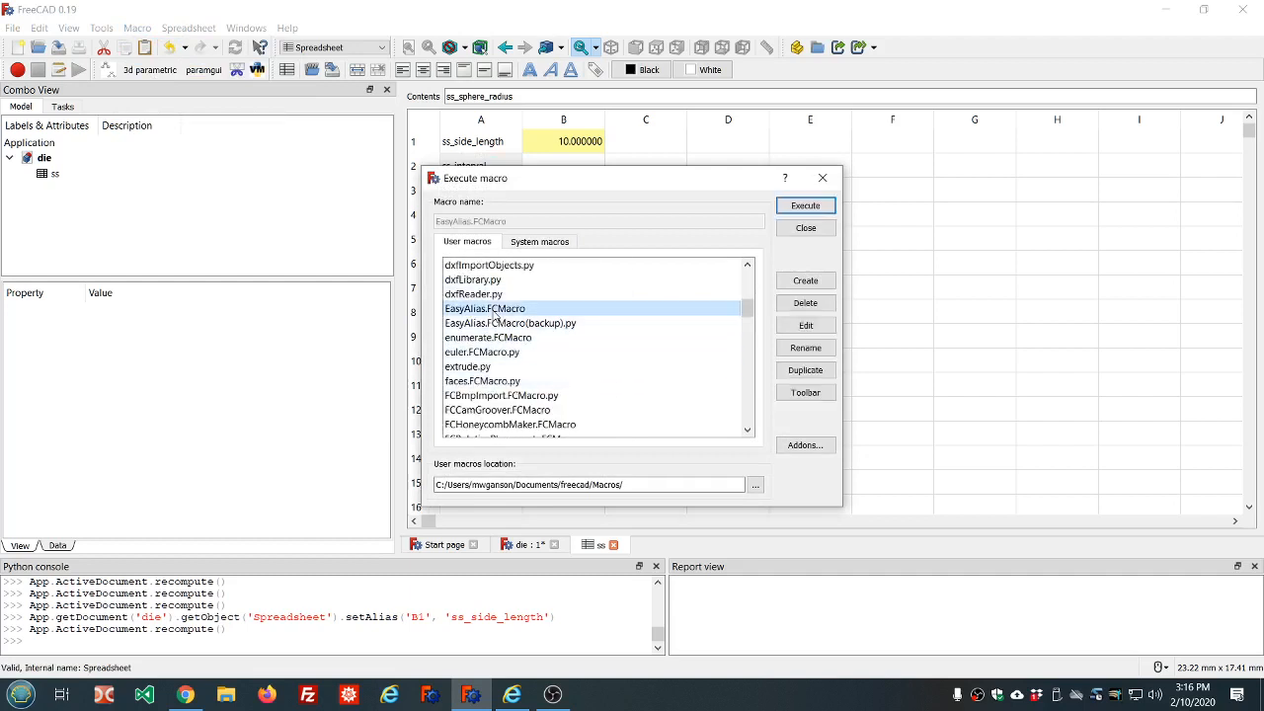
click(815, 209)
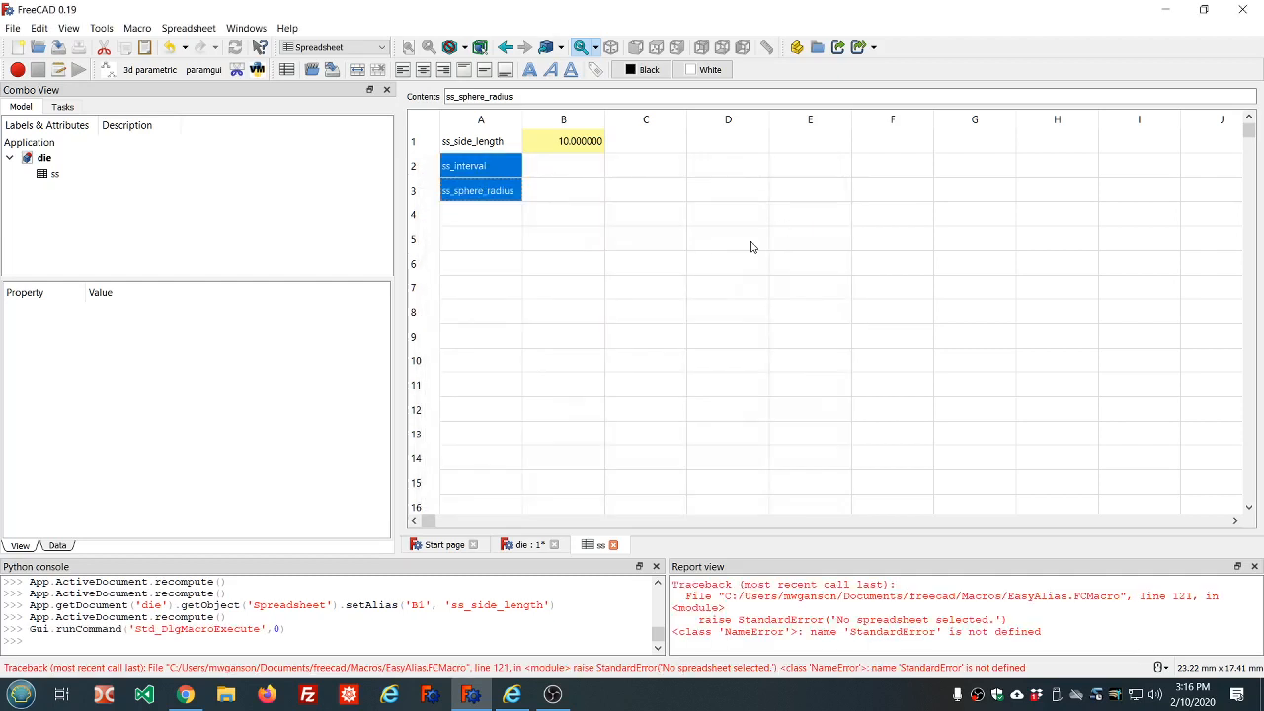
Run EasyAlias.FCMacro with the ss spreadsheet selected in the model tree to alias B2 and B3 from their labels, and clear the report view
click(59, 174)
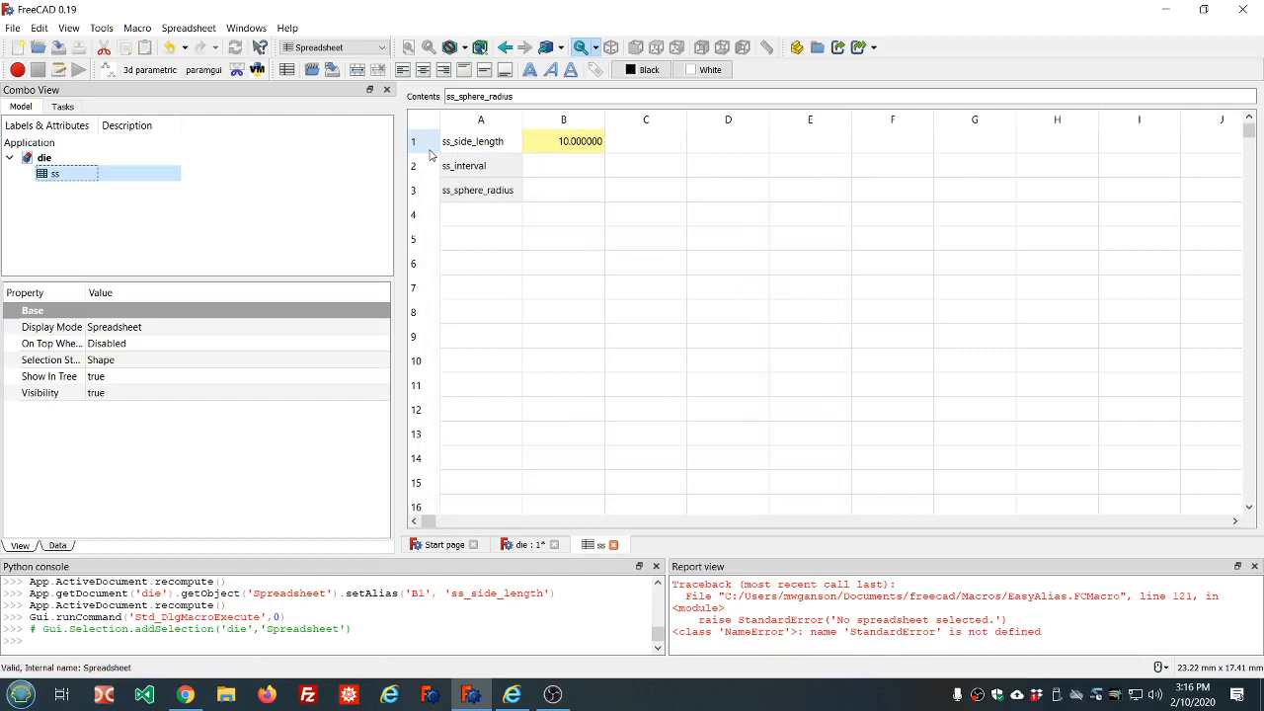
click(137, 29)
click(158, 81)
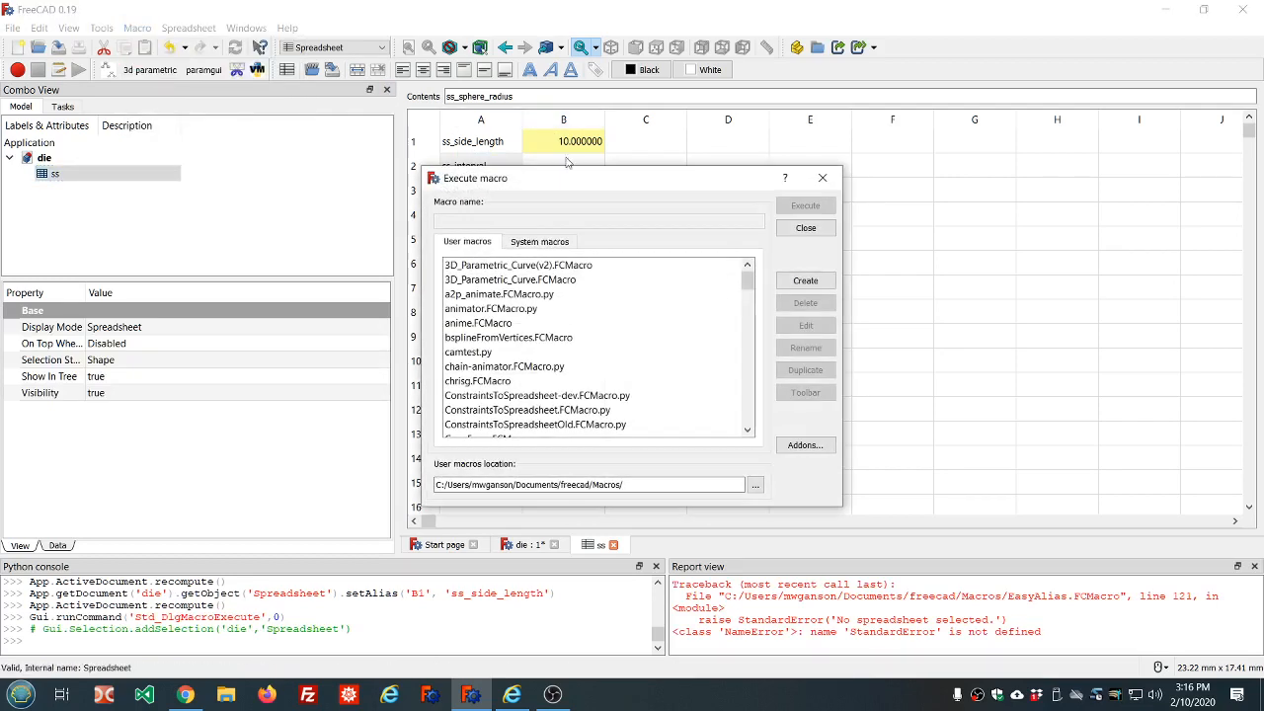
scroll(472, 388, down, 5)
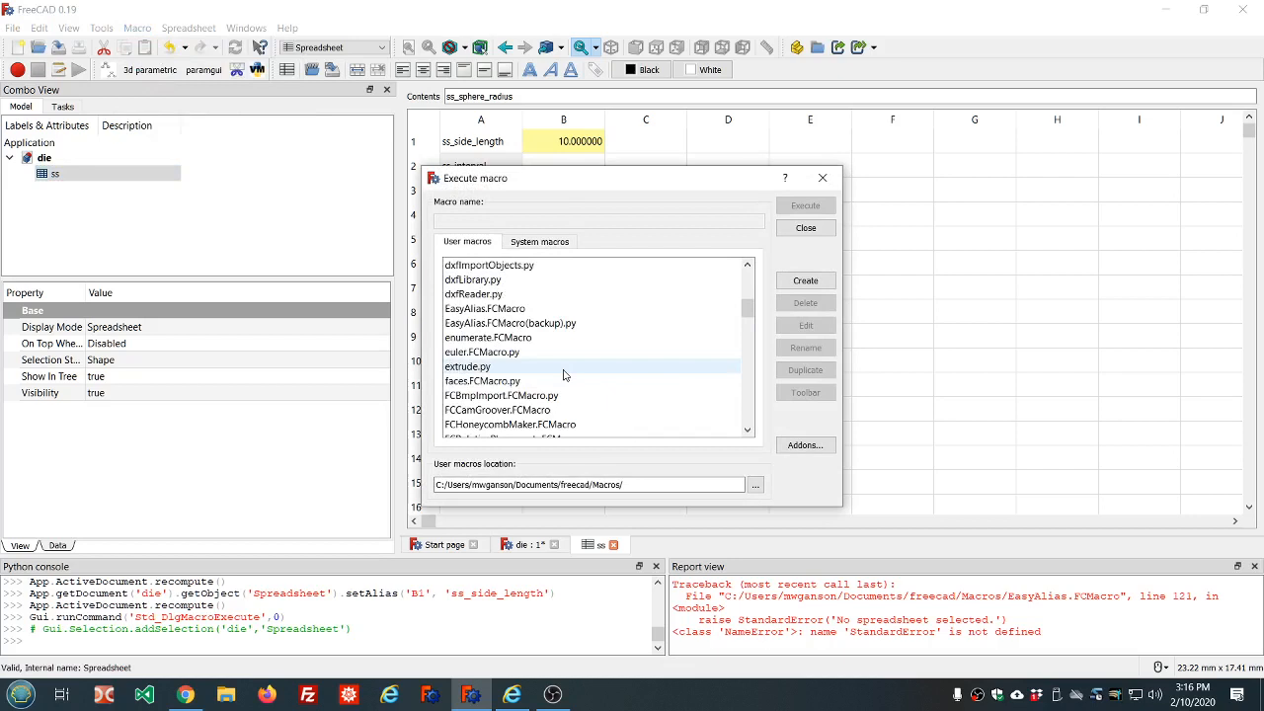
click(500, 310)
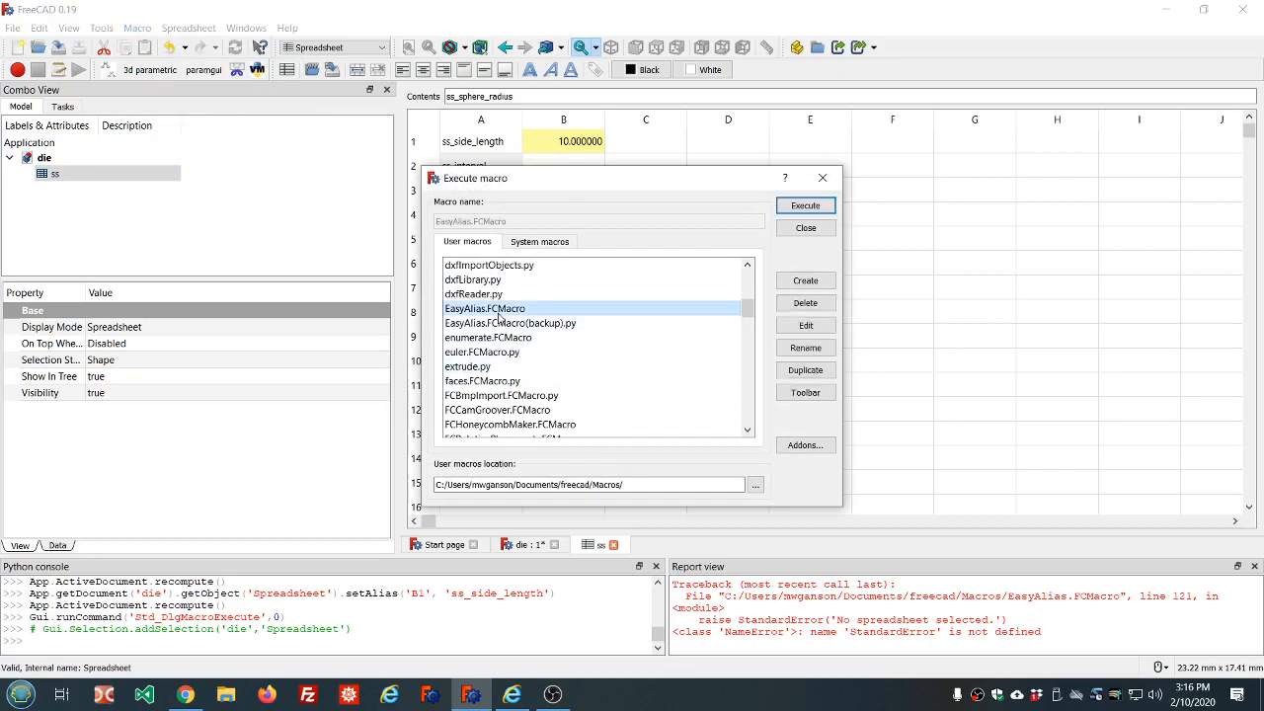
click(805, 206)
click(666, 269)
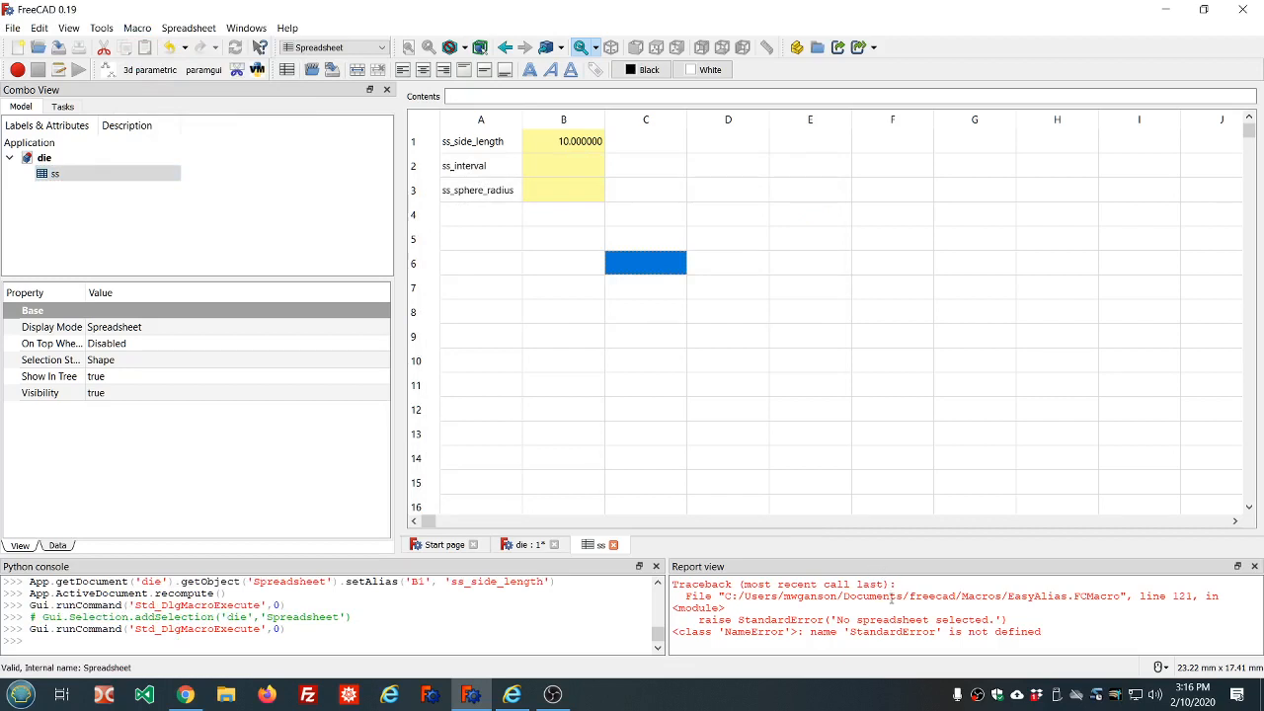
right_click(891, 602)
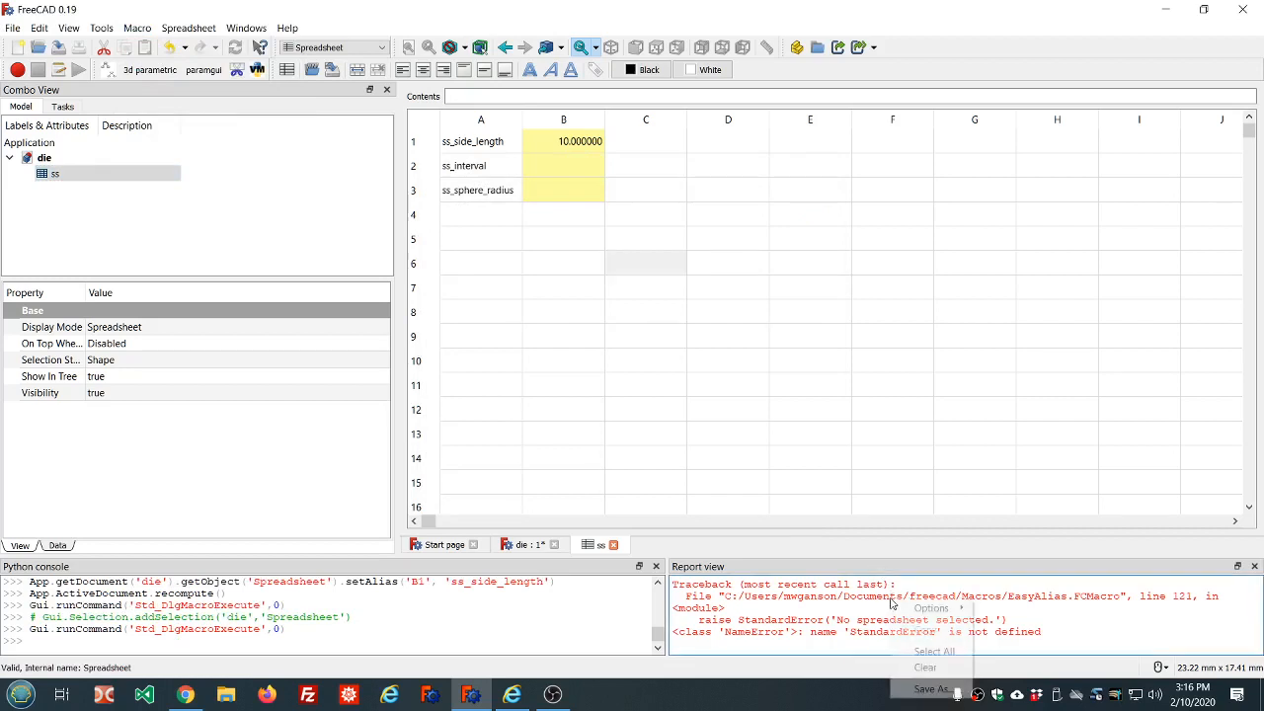
click(935, 670)
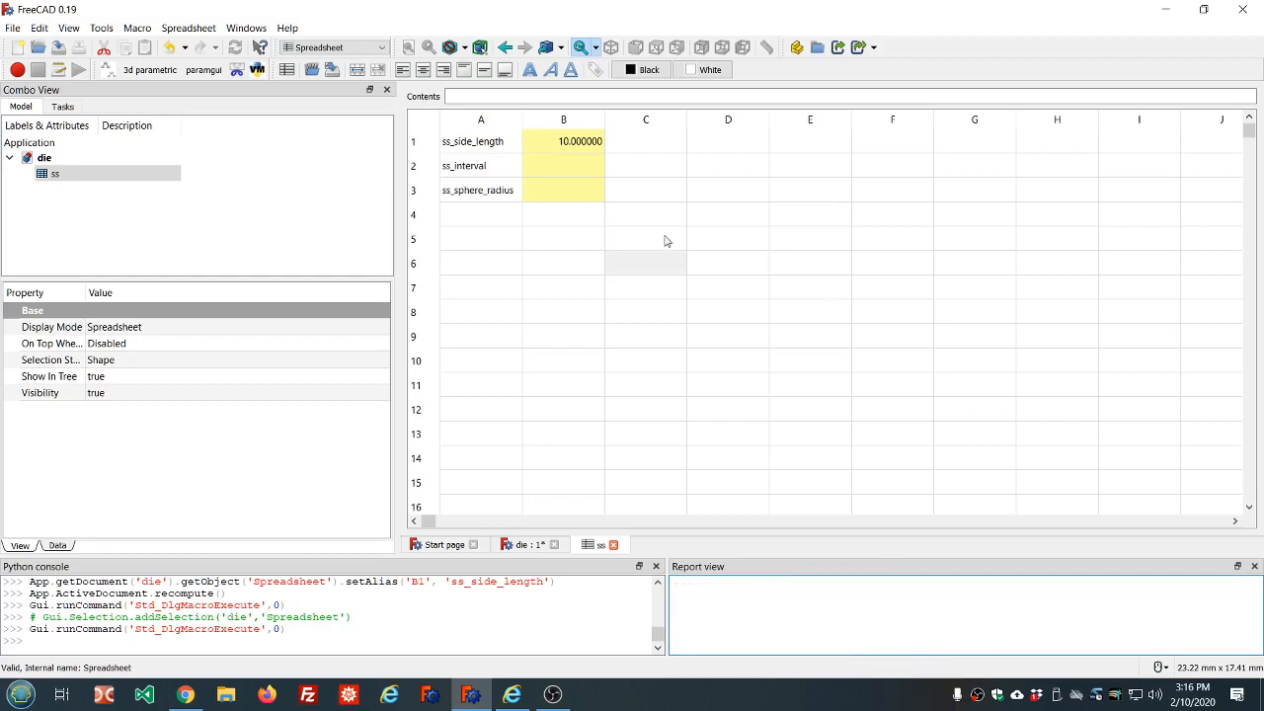
Enter the formula ss_side_length/4 in cell B2 for the dot interval
click(571, 158)
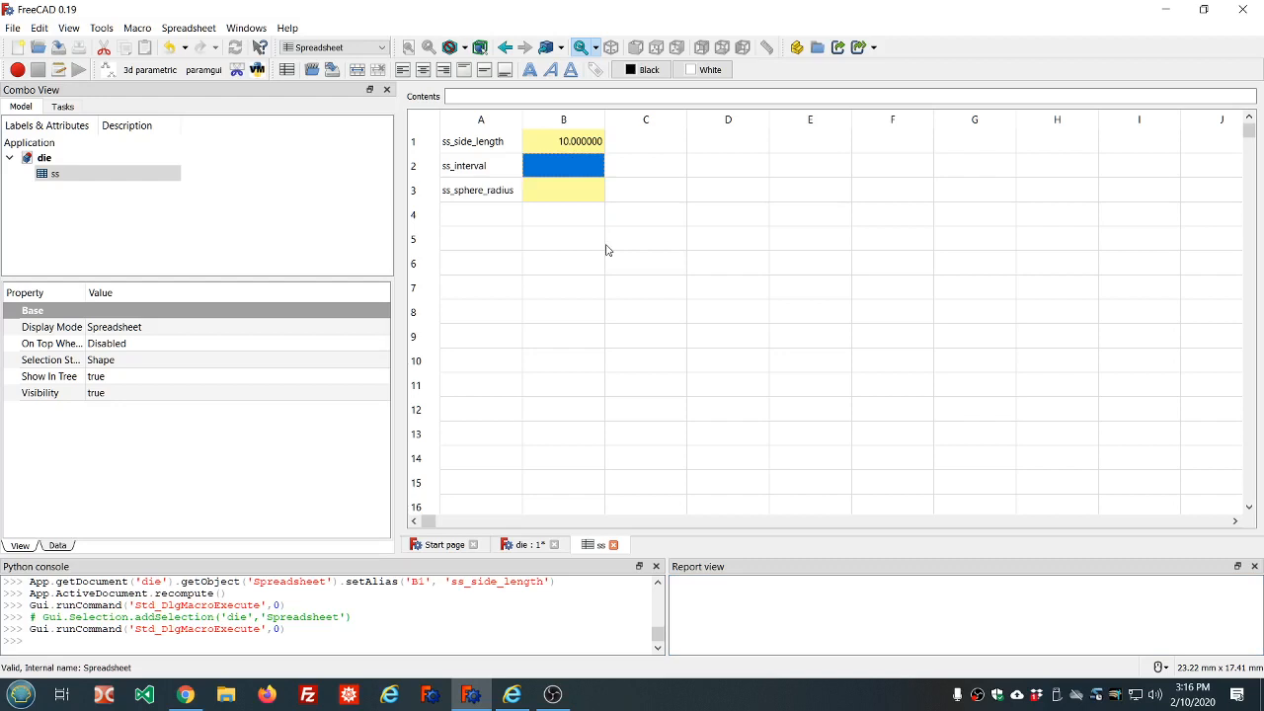
text(ss_)
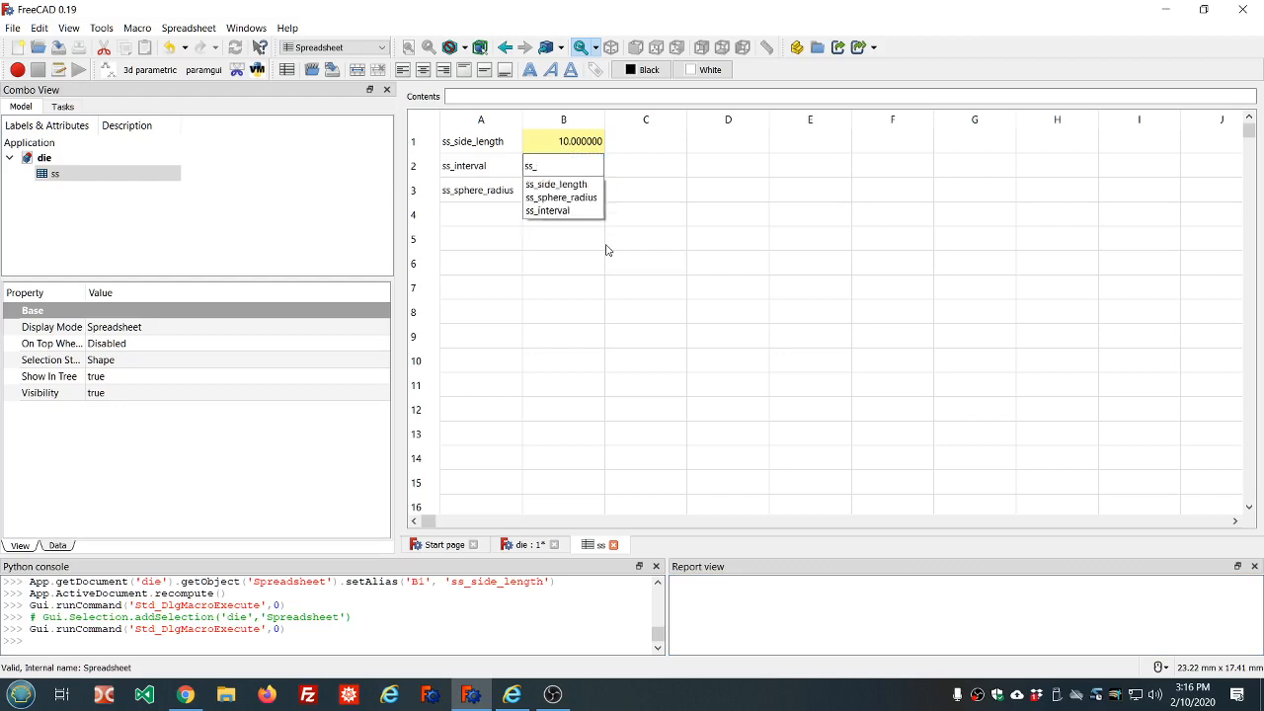
key(Down)
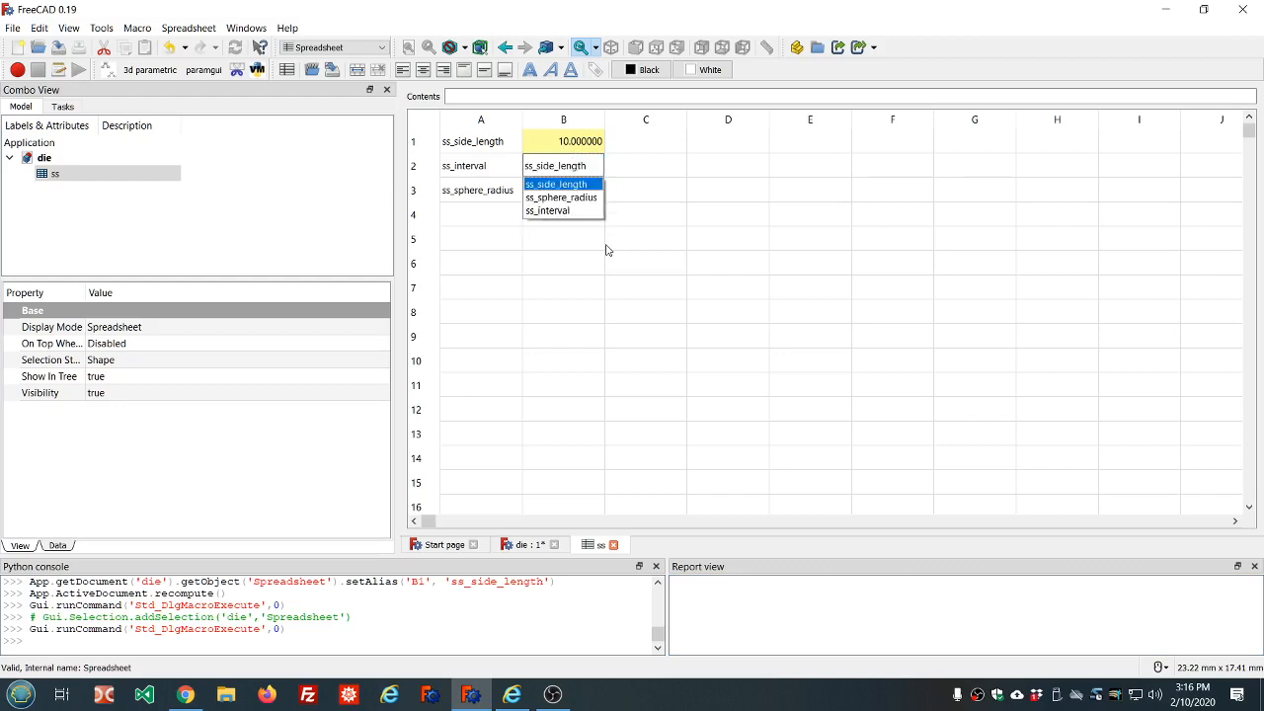
text(/4)
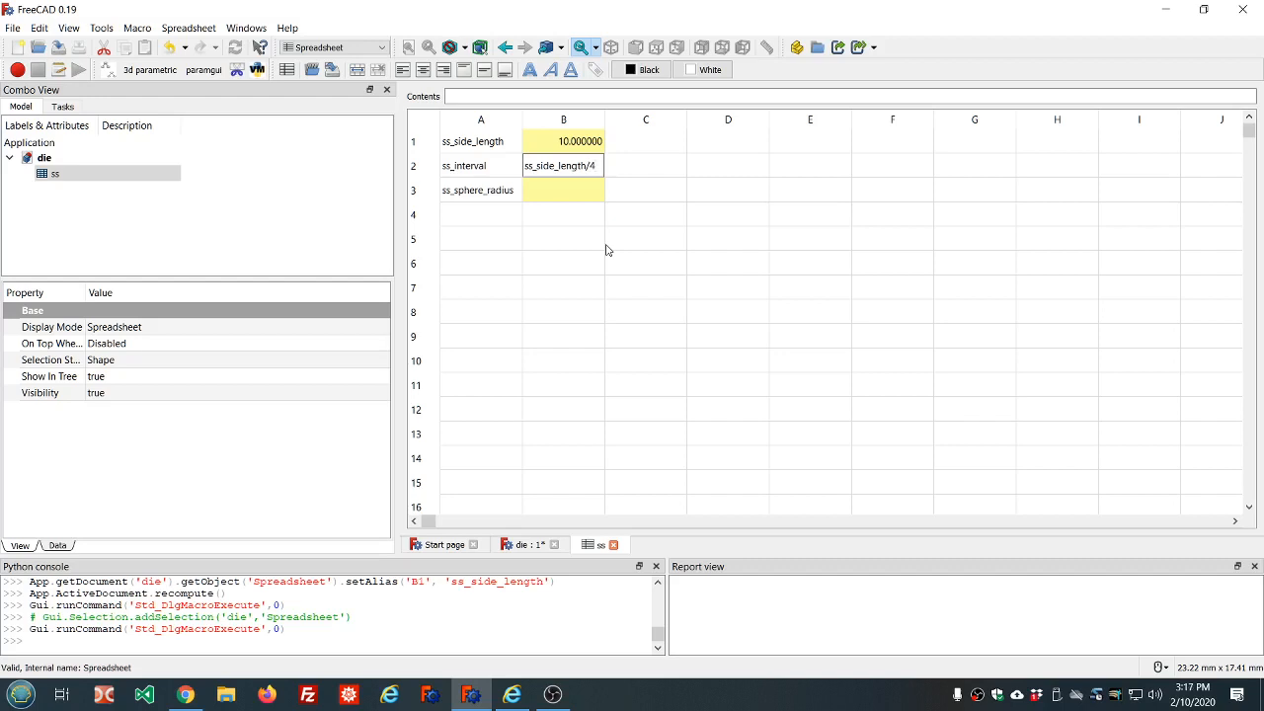
key(Return)
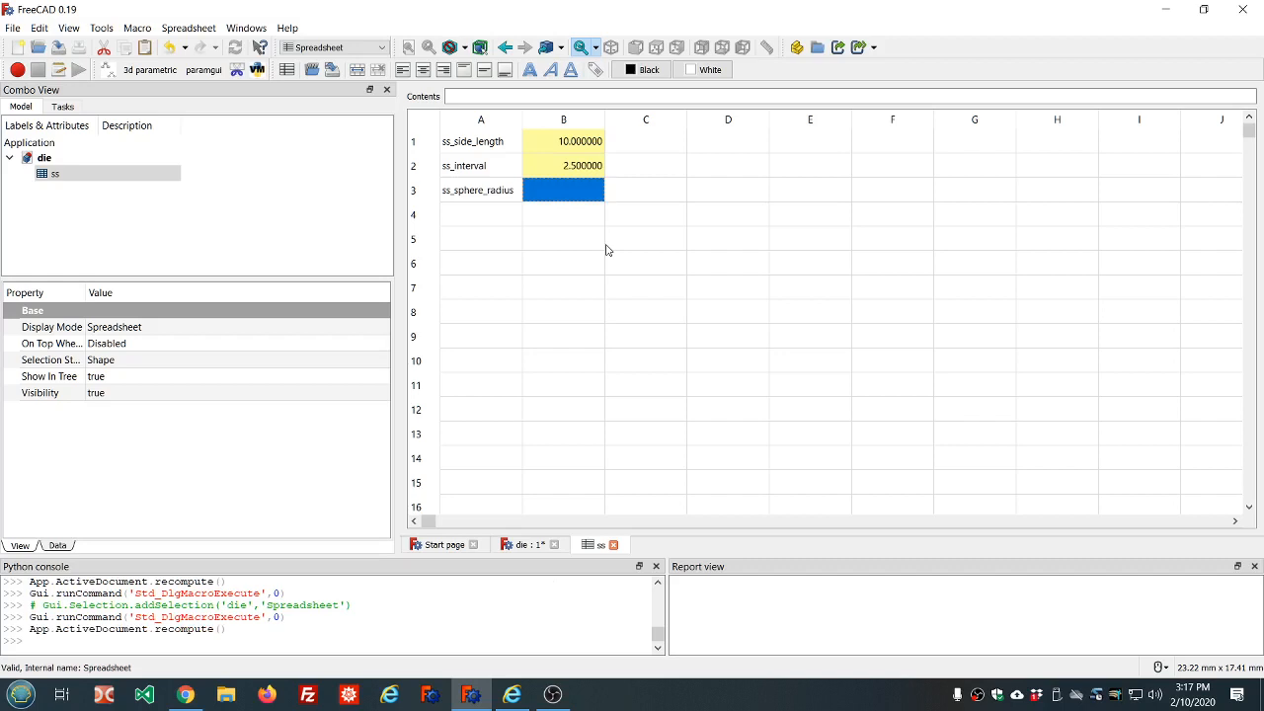
Enter the formula ss_side_length/9 in cell B3 for the sphere radius
text(ss)
key(Down)
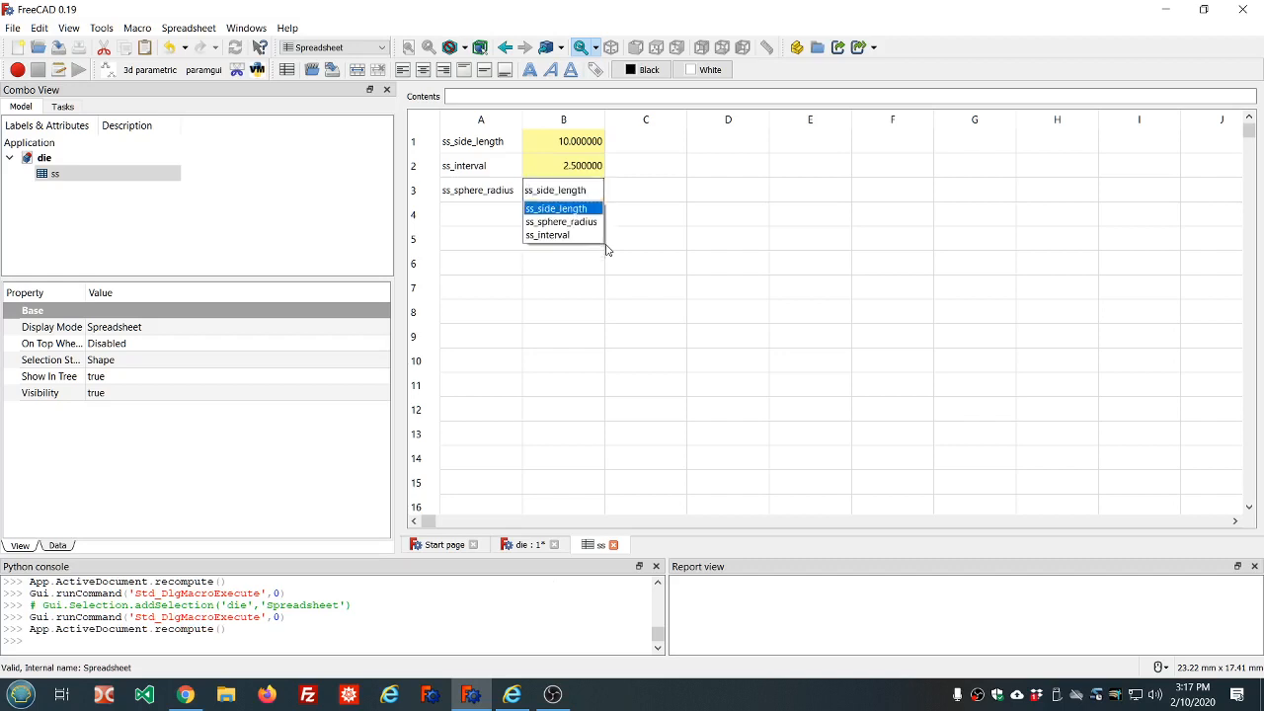
text(/9)
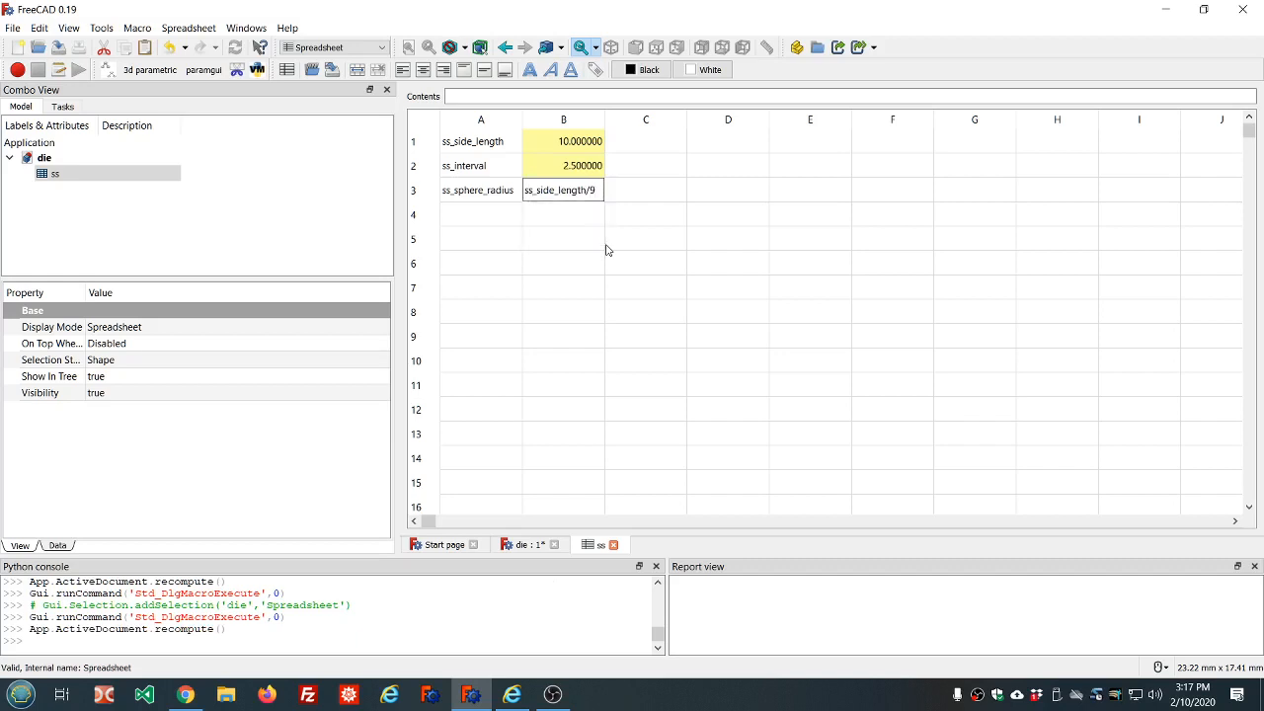
key(Return)
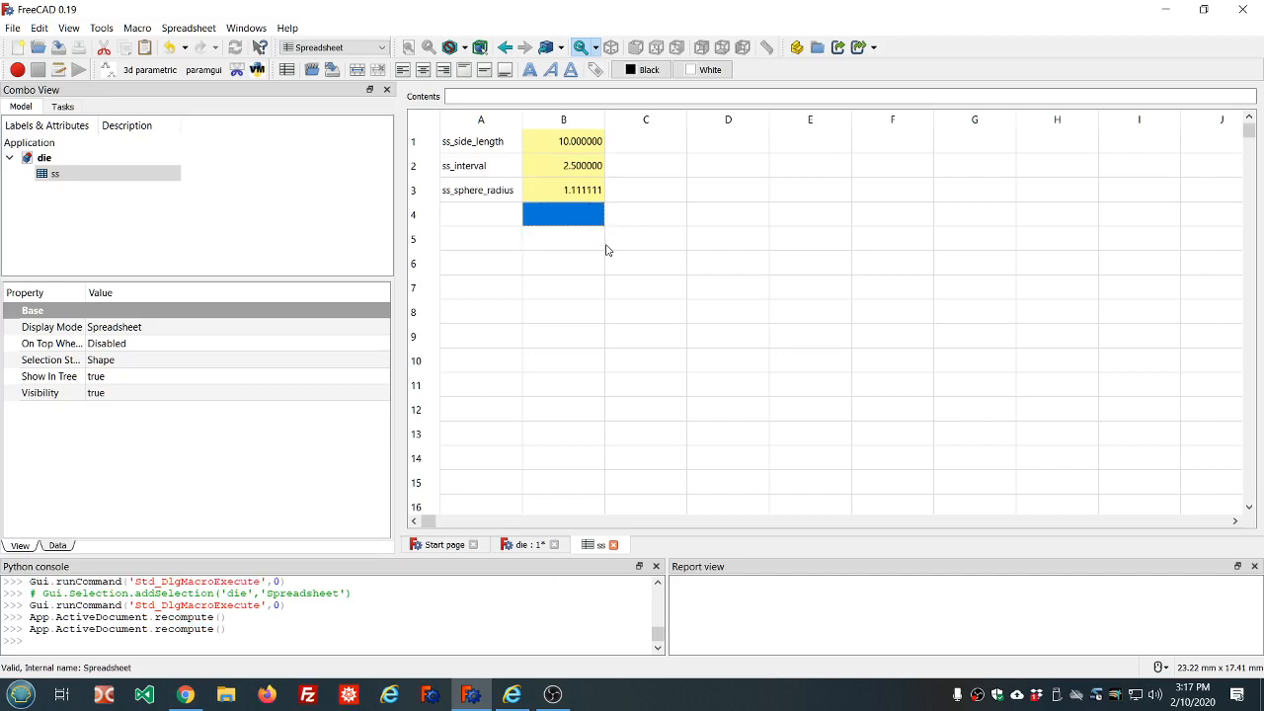
click(572, 143)
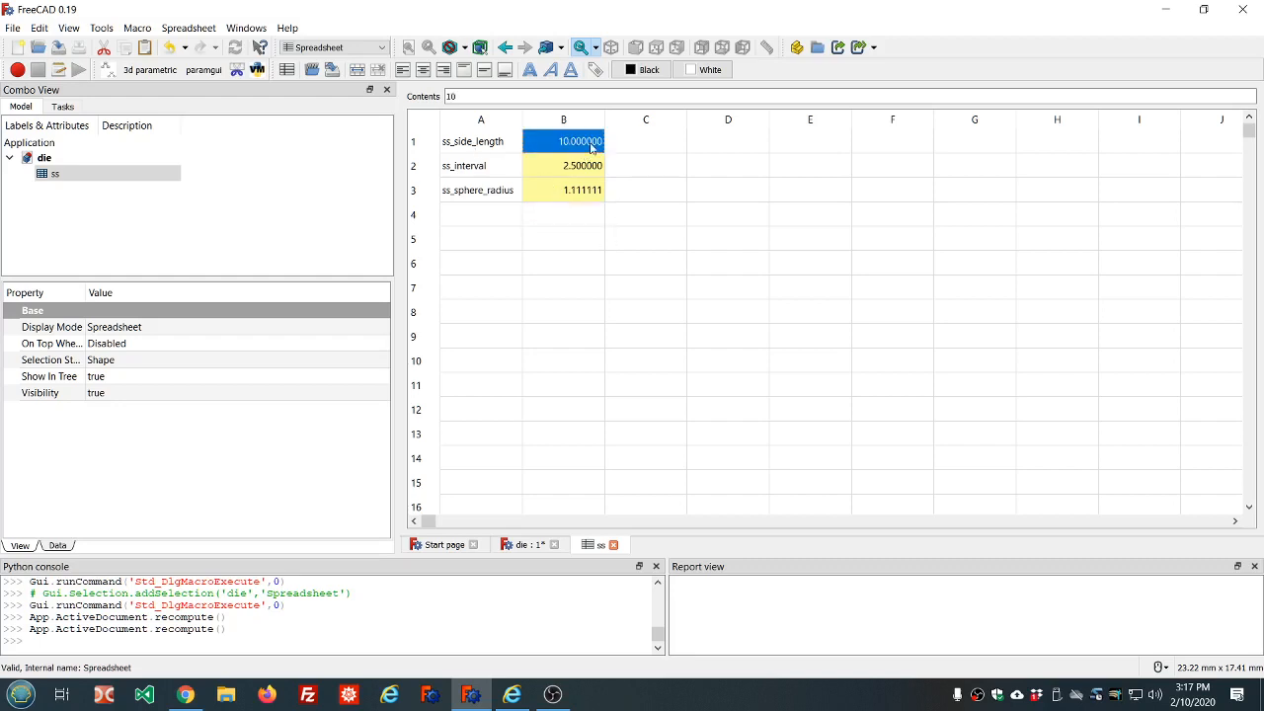
Review the dot interval and sphere radius formulas in B2 and B3, and save the die document from its 3D view
click(569, 166)
click(567, 191)
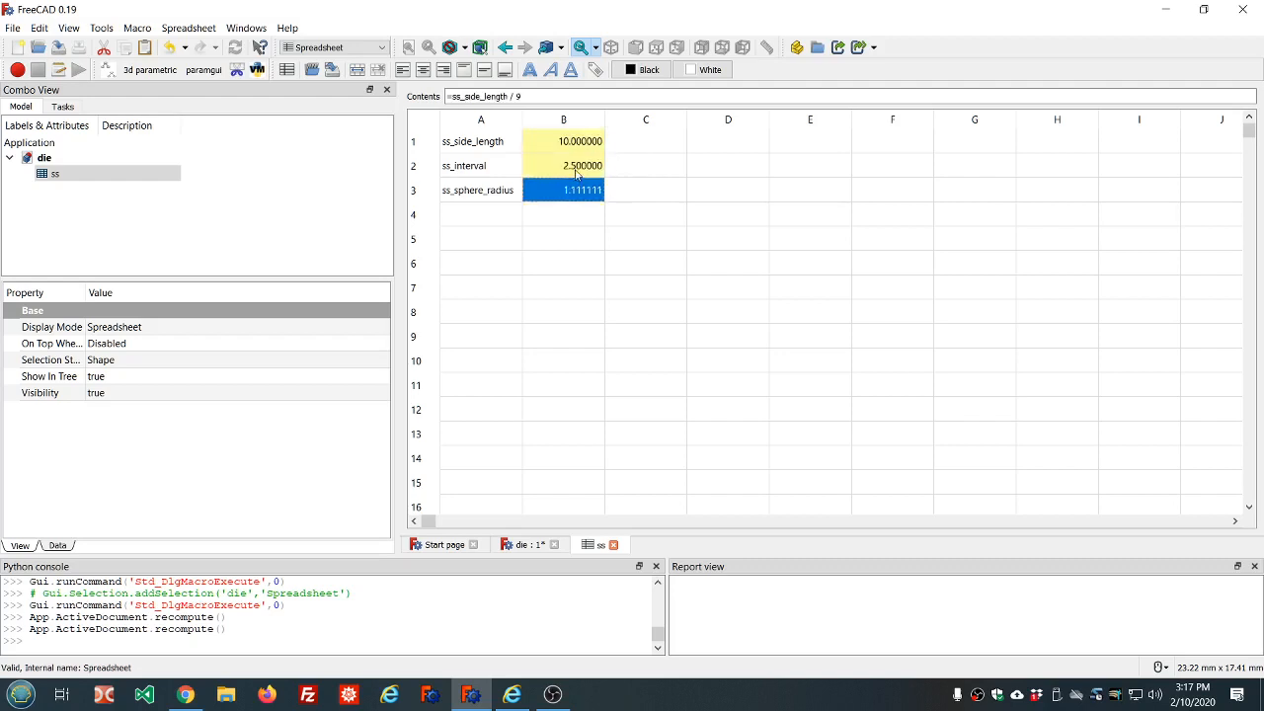
click(576, 168)
click(574, 194)
click(576, 170)
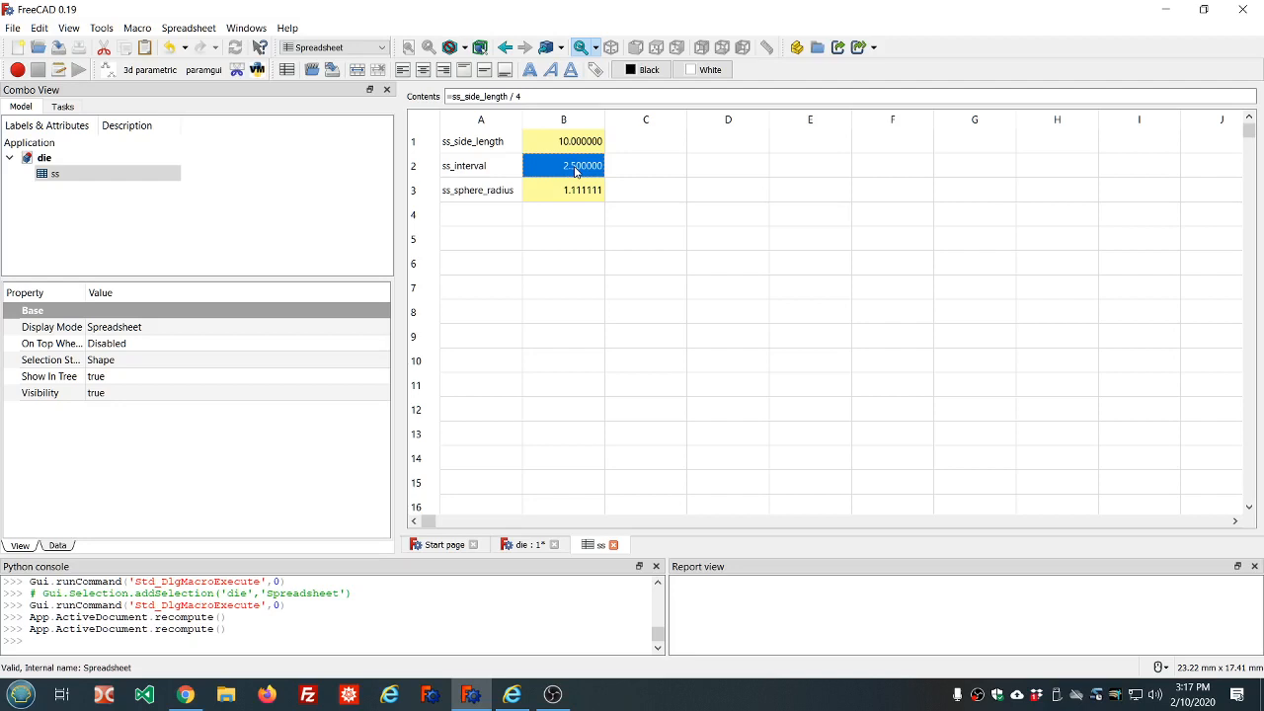
click(532, 549)
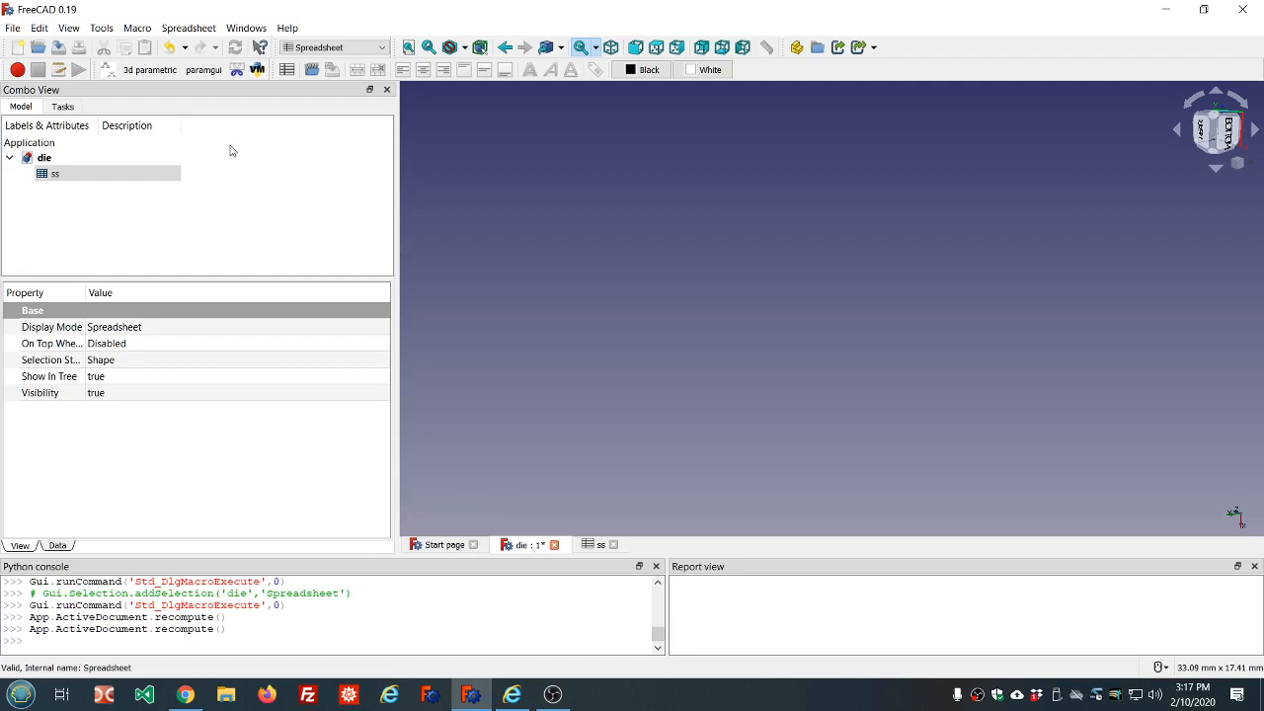
click(59, 48)
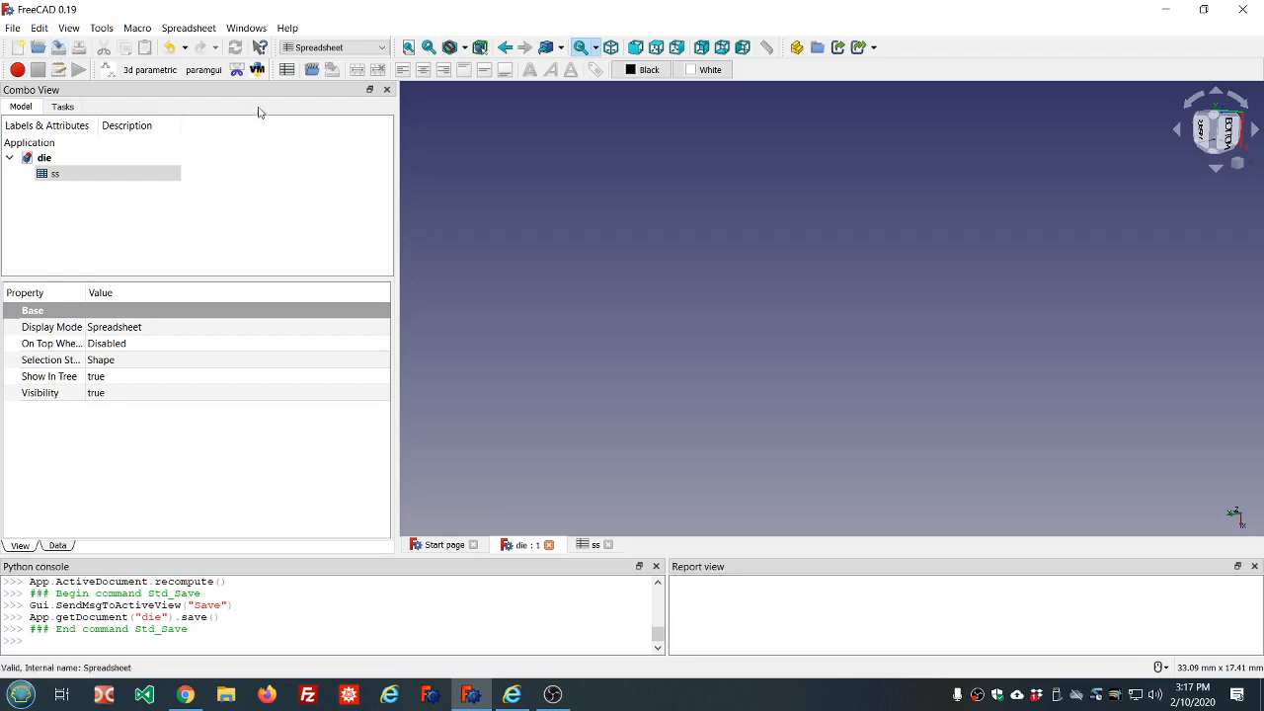
Switch to the Part workbench and create a cube primitive
click(385, 47)
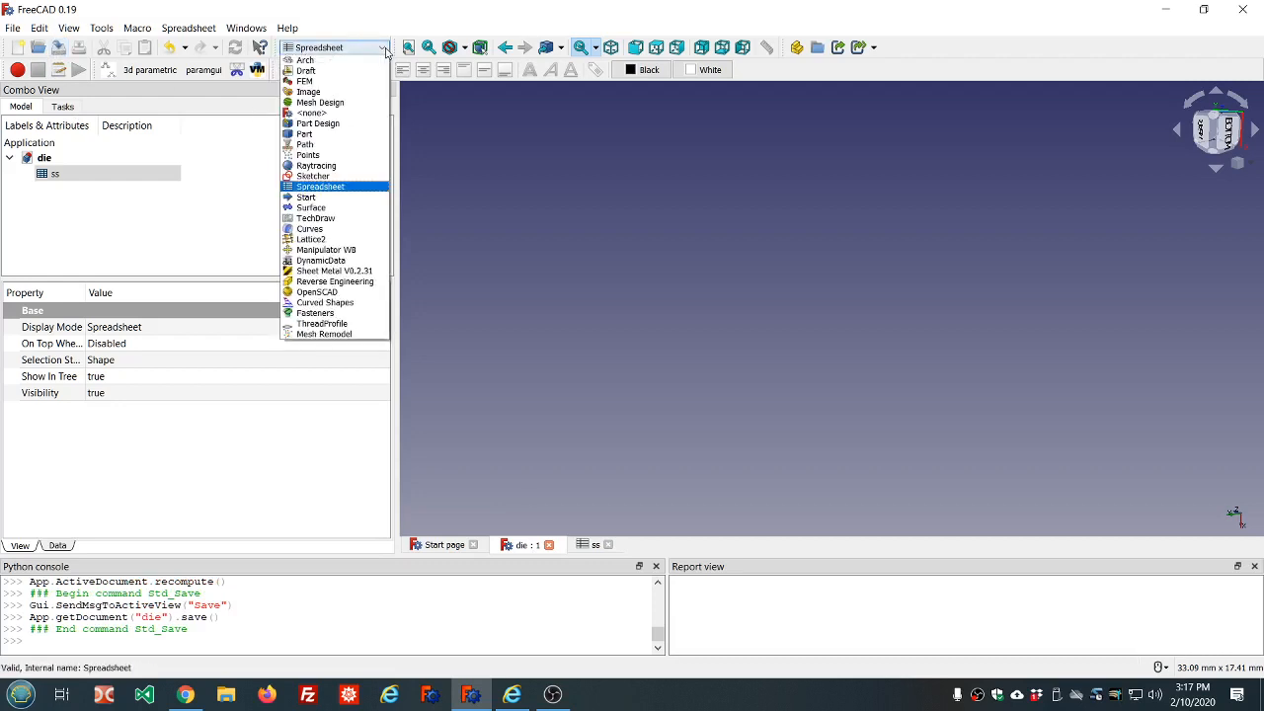
click(326, 136)
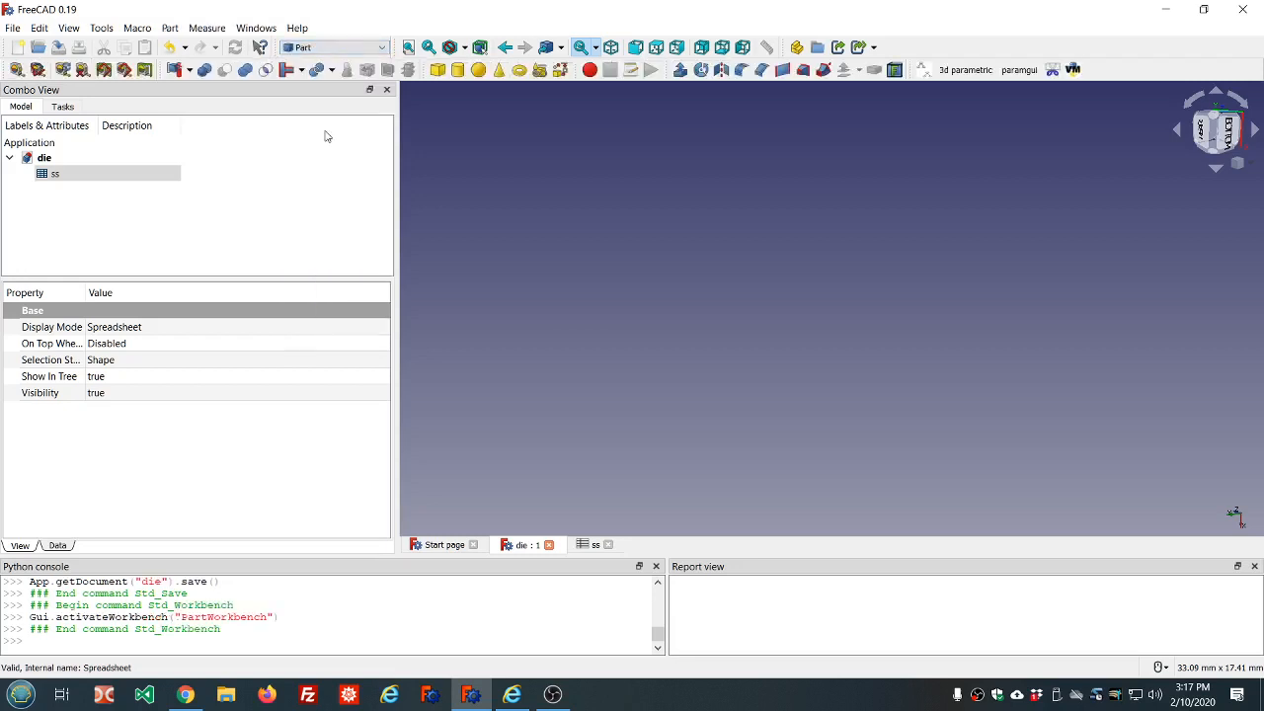
click(439, 71)
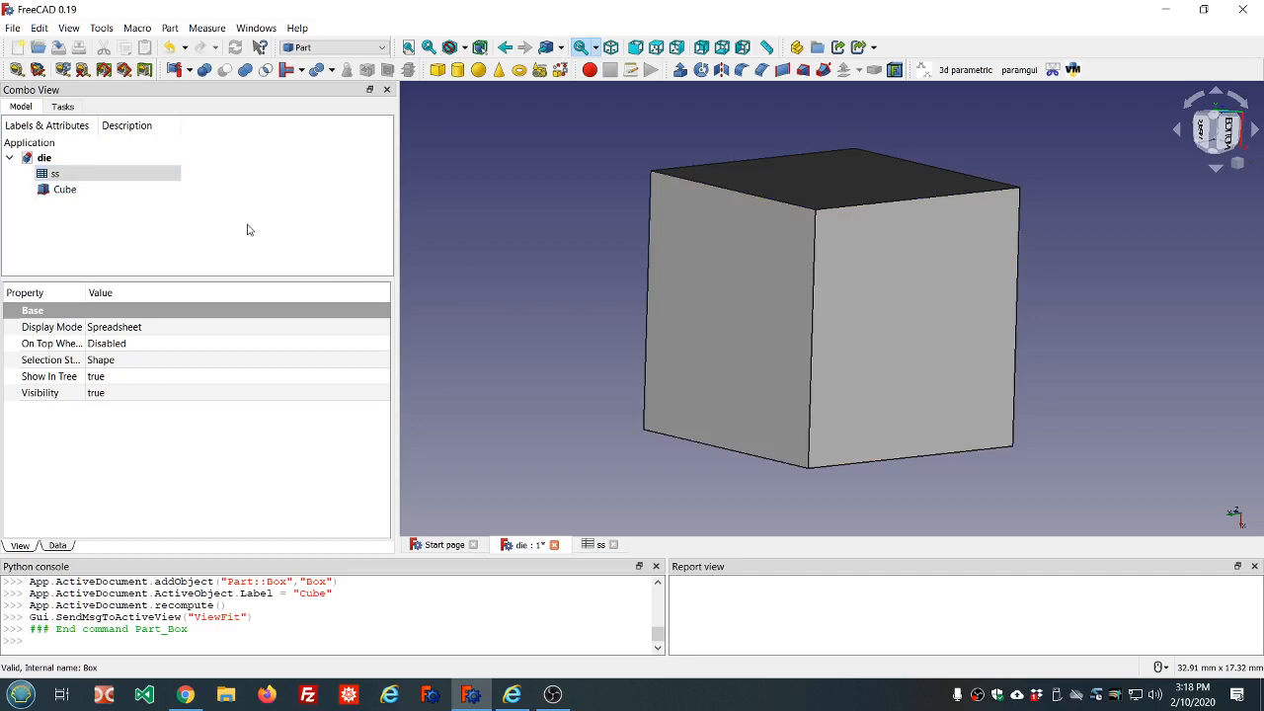
Bind the cube's Length to the expression <<ss>>.ss_side_length
click(54, 191)
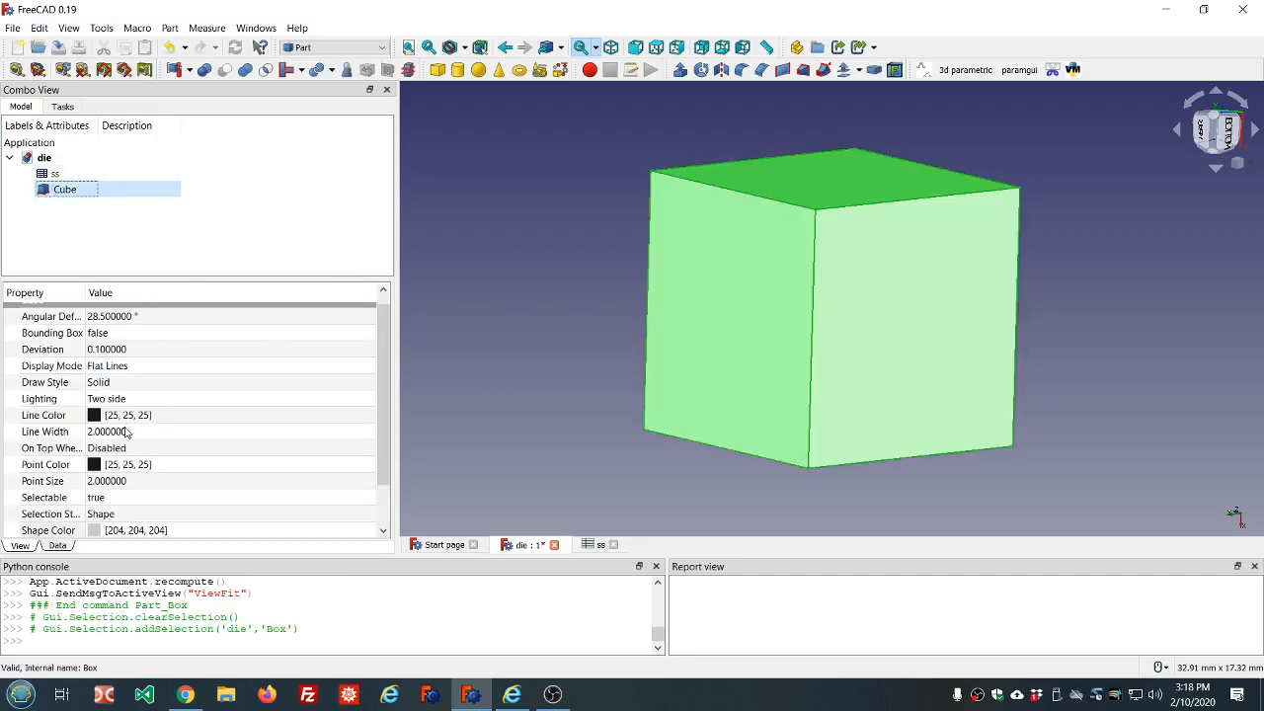
scroll(188, 393, down, 1)
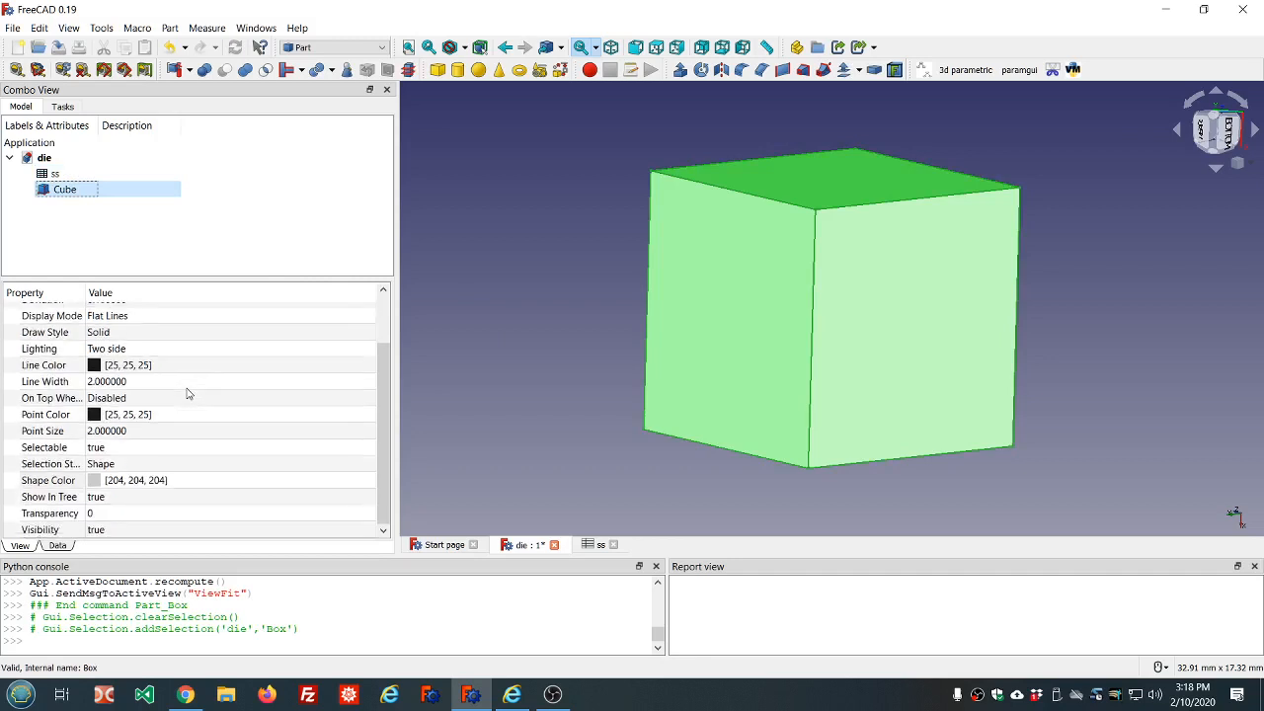
click(56, 546)
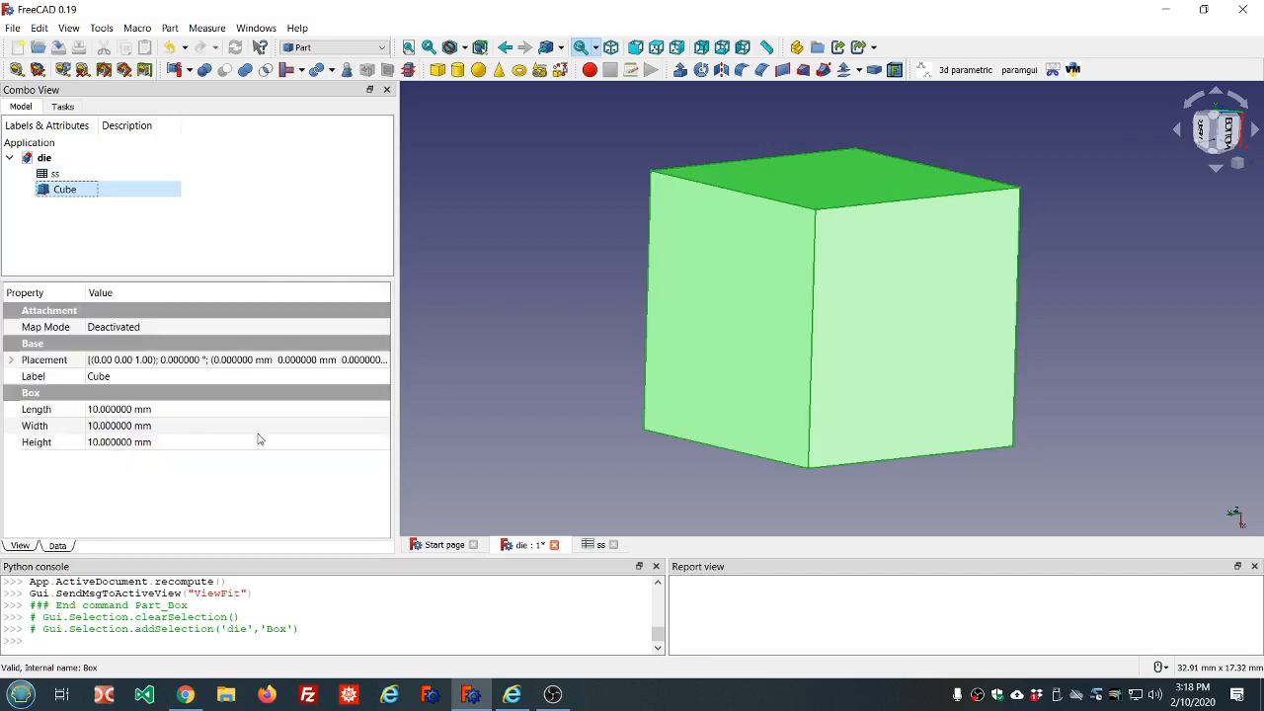
click(187, 412)
click(186, 408)
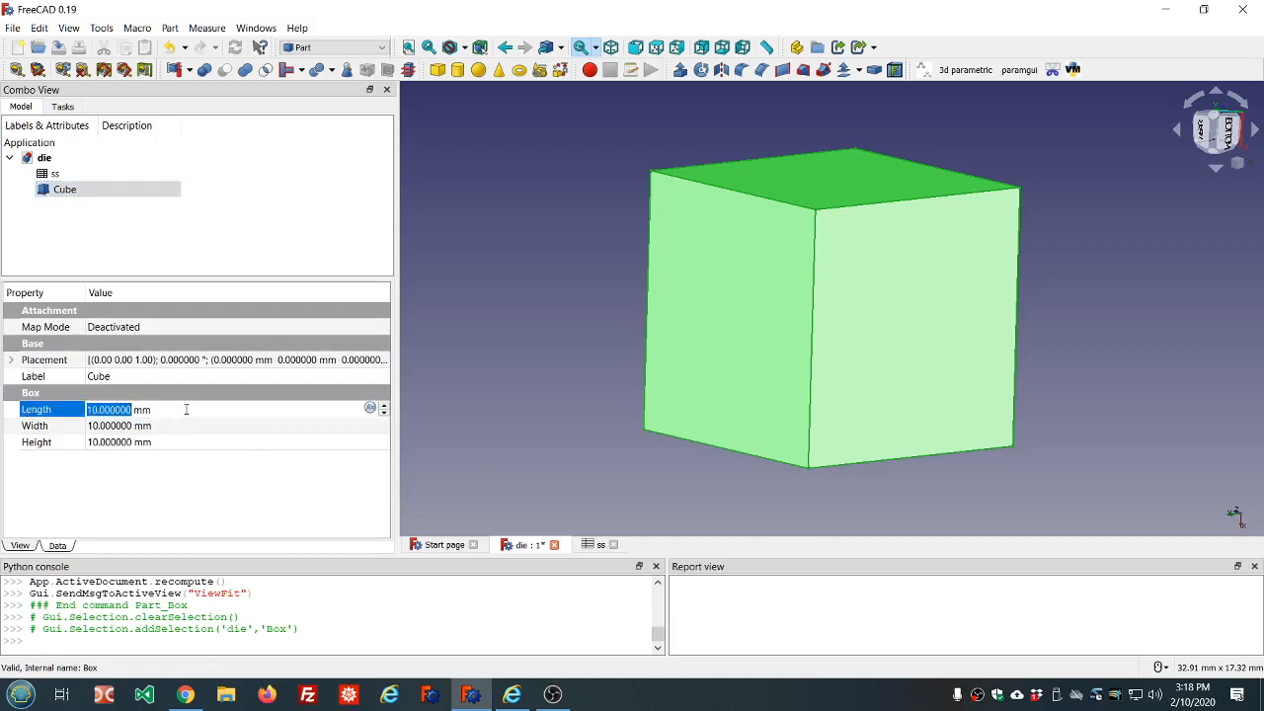
click(369, 408)
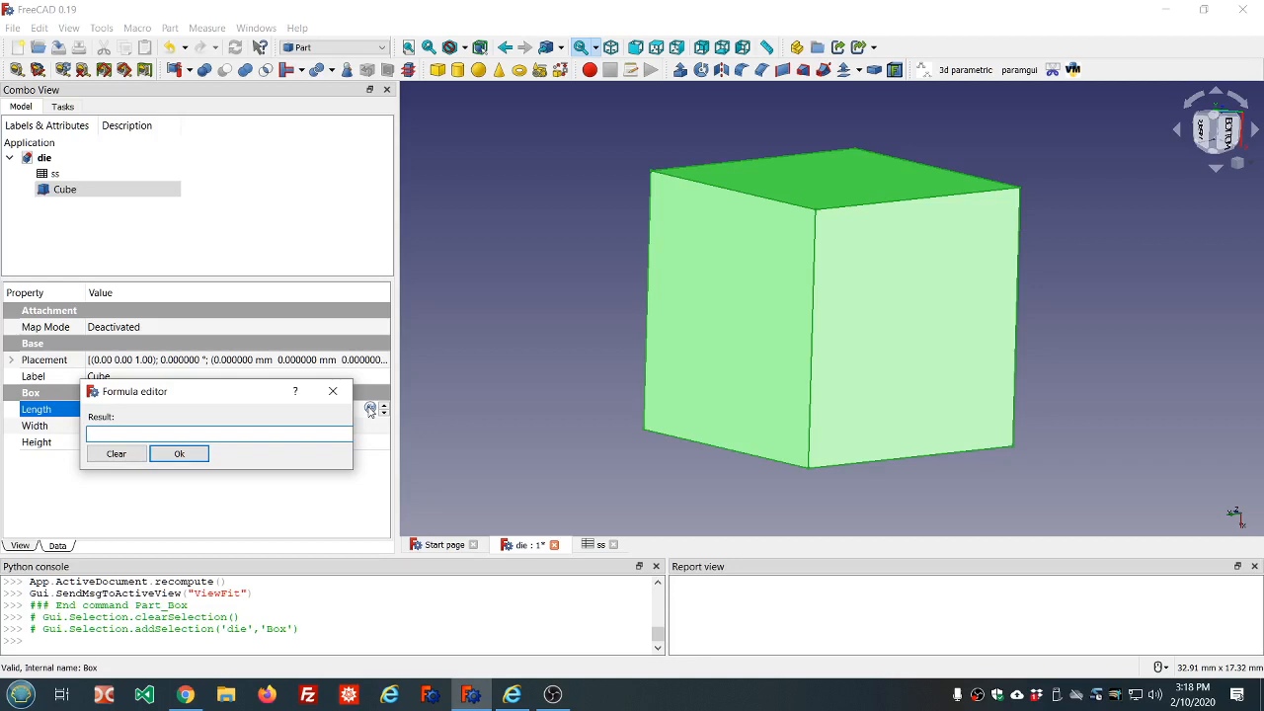
text(ss.ss)
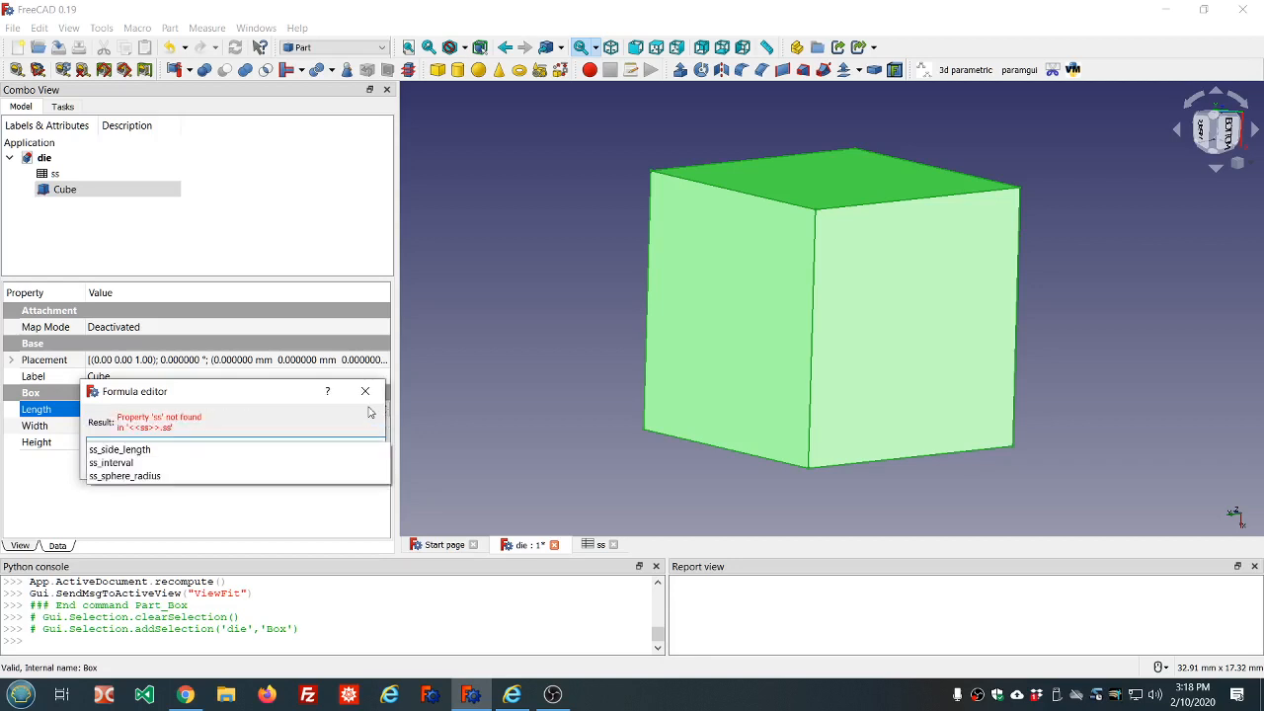
click(149, 450)
click(178, 453)
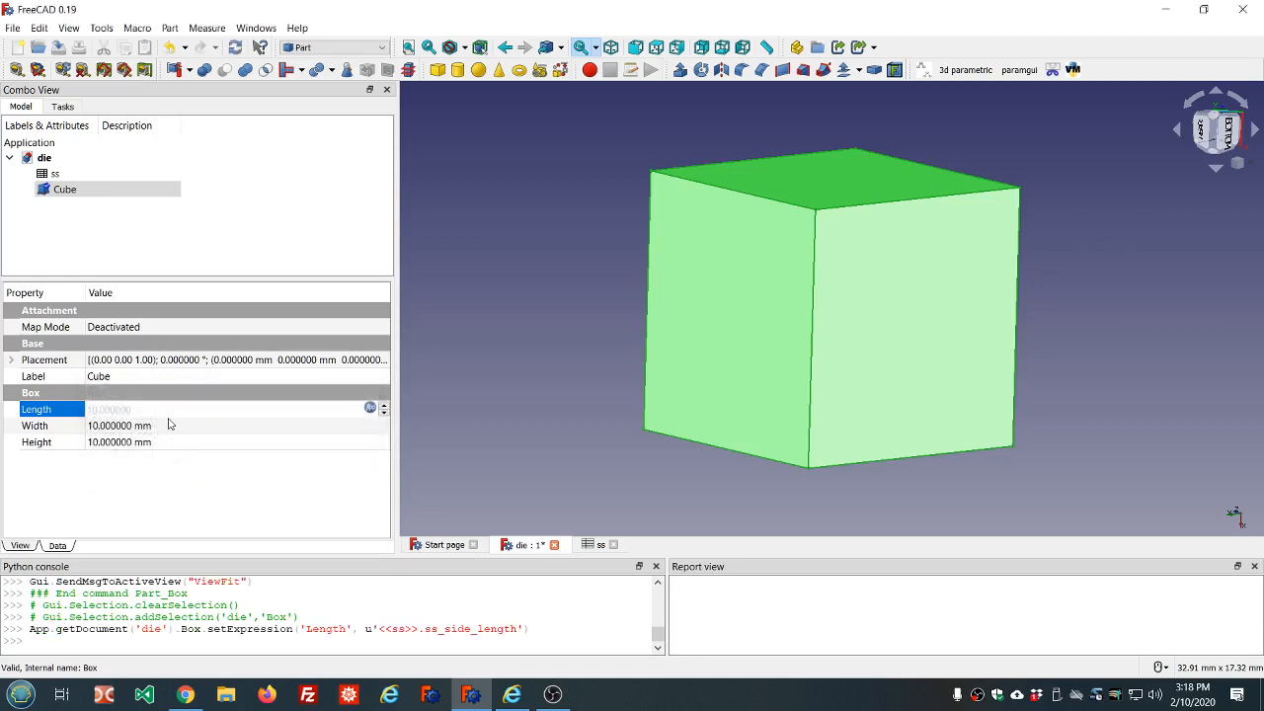
Bind the cube's Width to the expression <<ss>>.ss_side_length
click(168, 426)
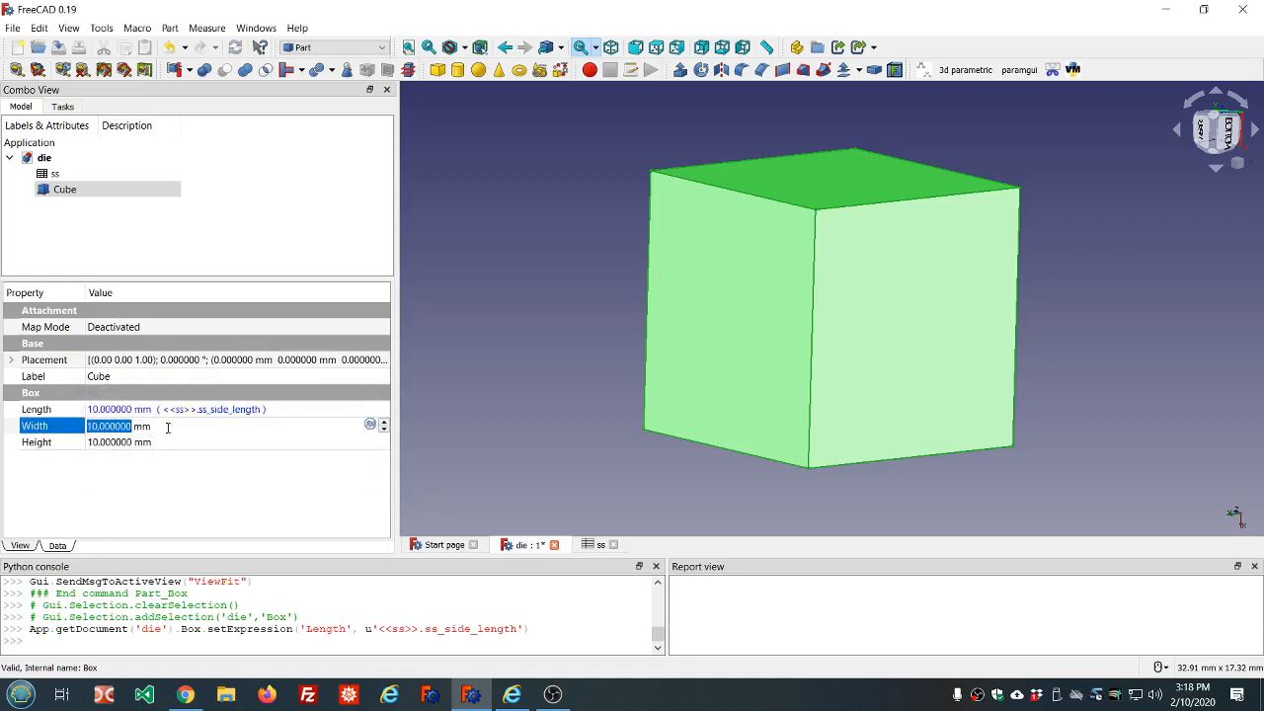
key(equal)
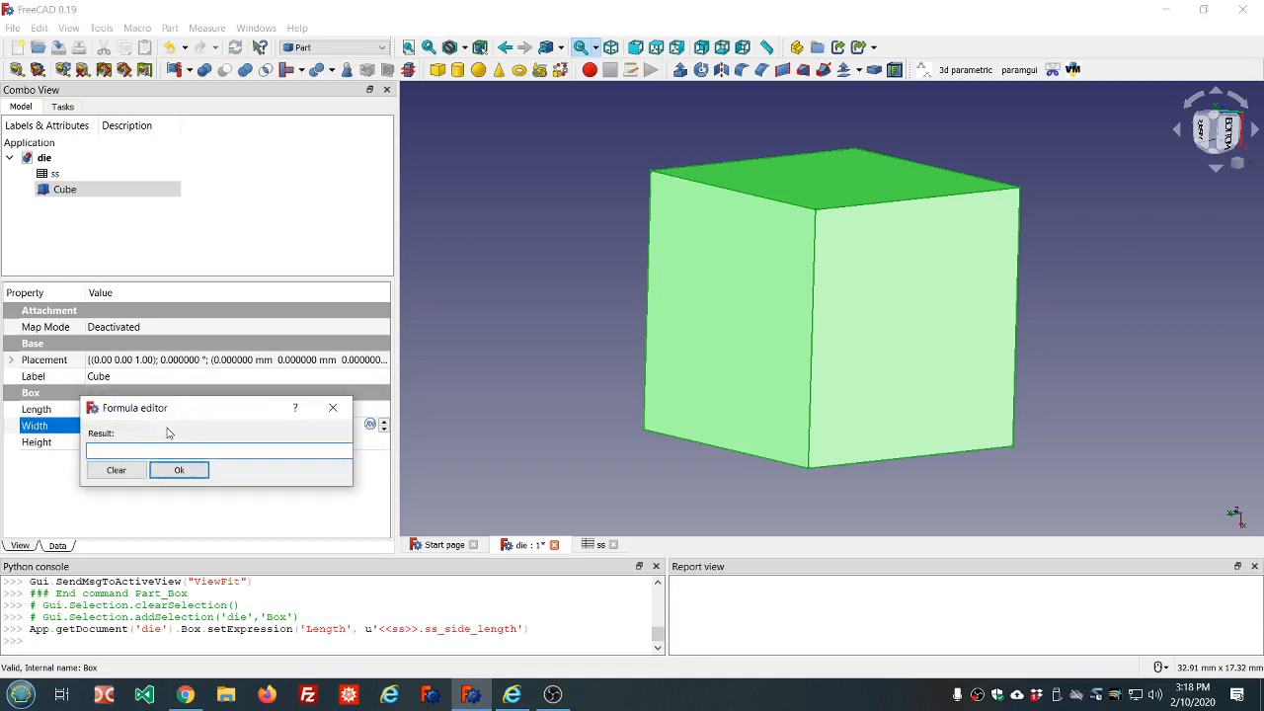
text(<<ss>>.)
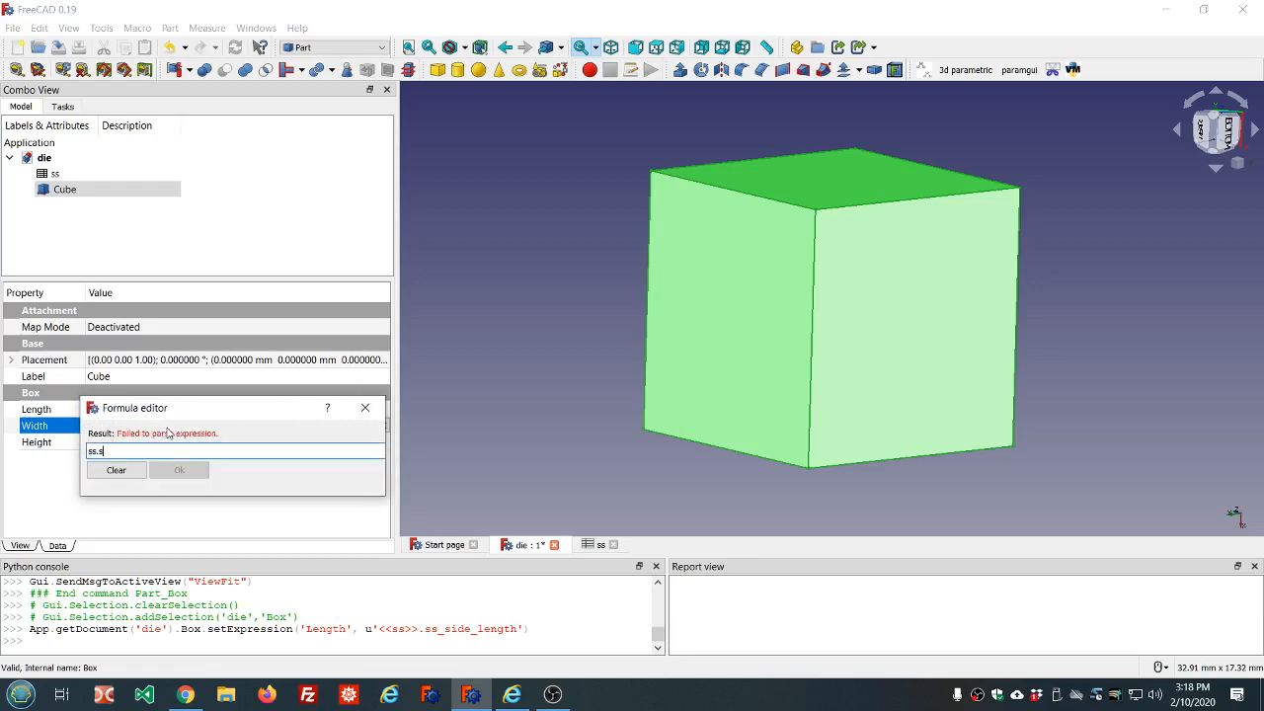
key(Down)
key(Down)
key(Up)
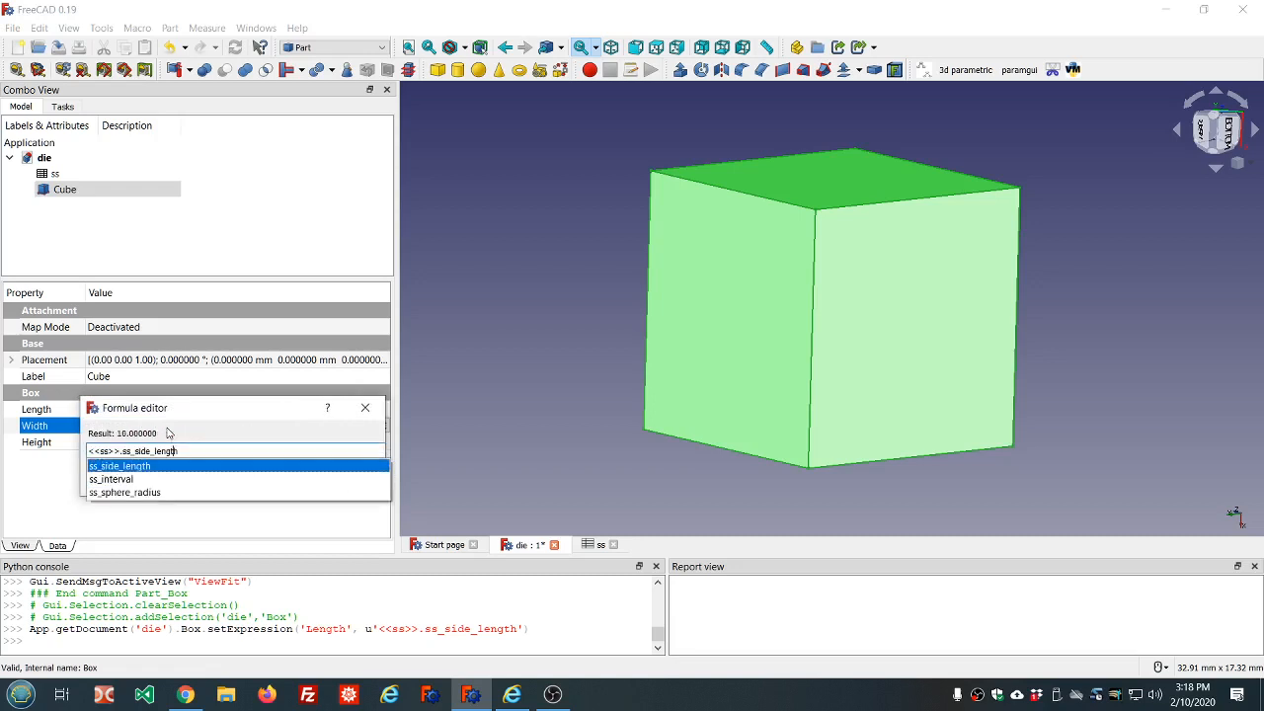
key(Return)
key(Return)
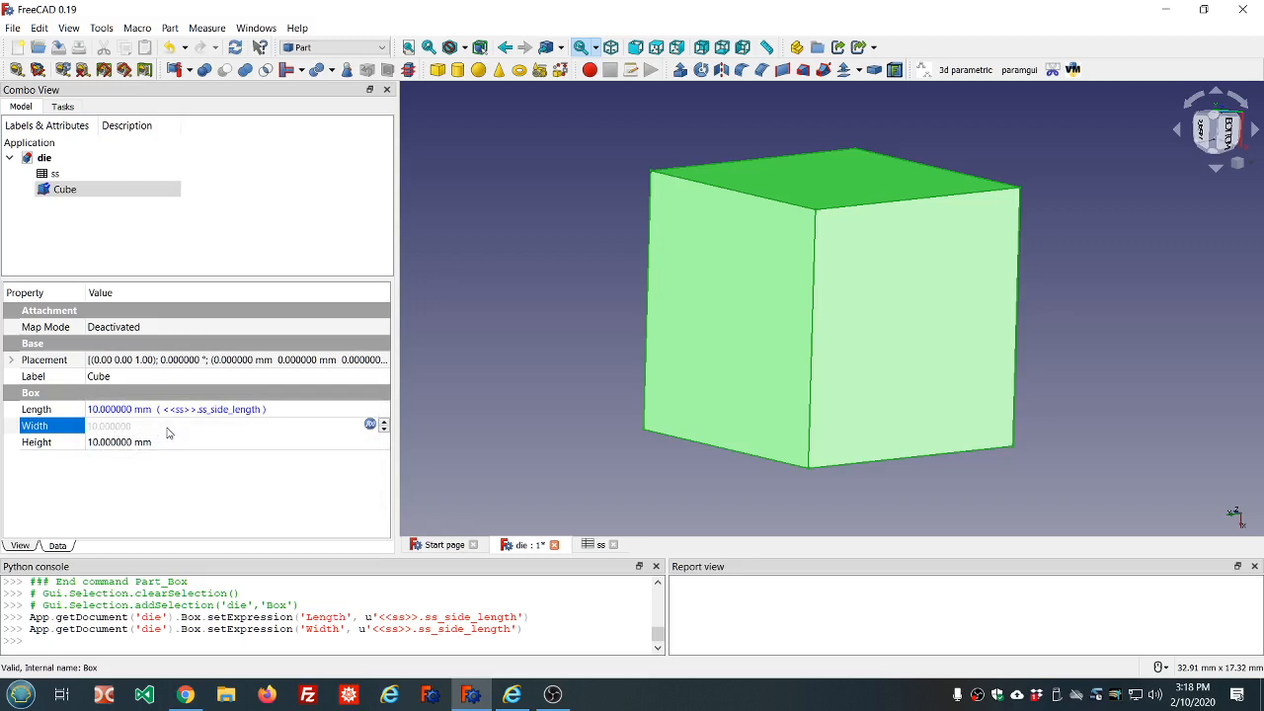
Bind the cube's Height to the expression <<ss>>.ss_side_length, and check the cube's dimensions against the ss spreadsheet
click(156, 443)
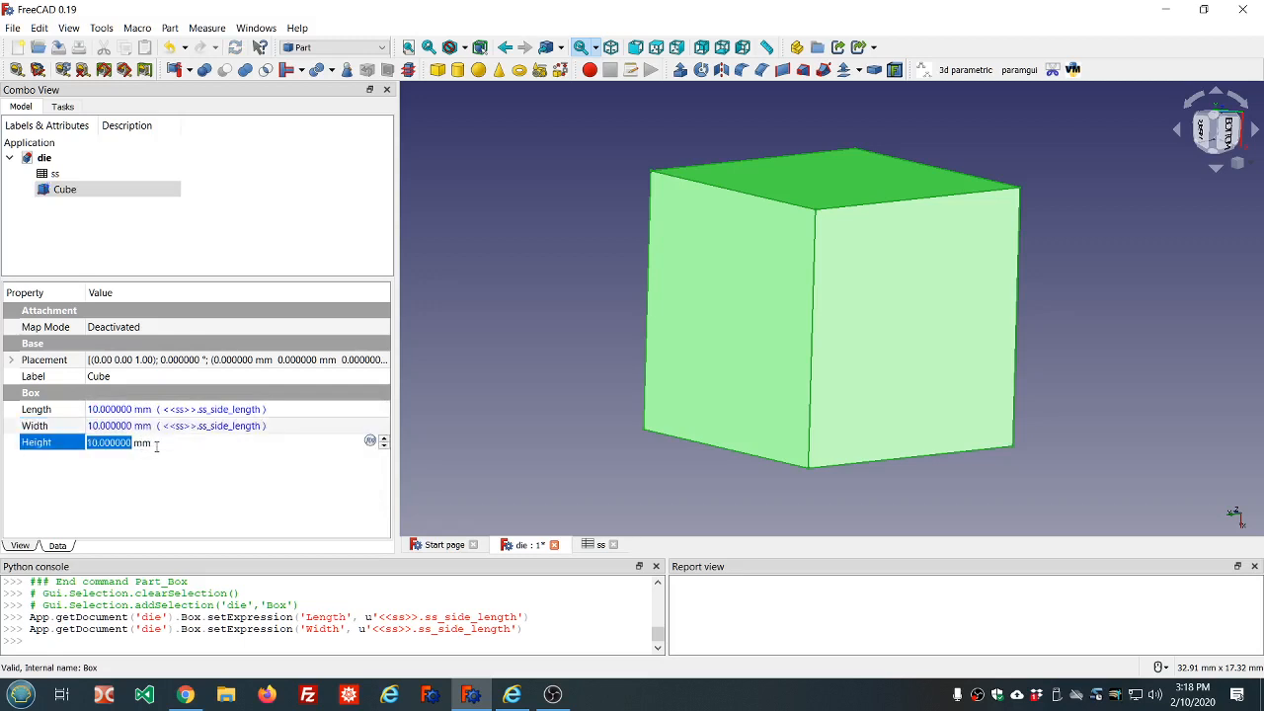
key(equal)
text(<<ss>>.ss)
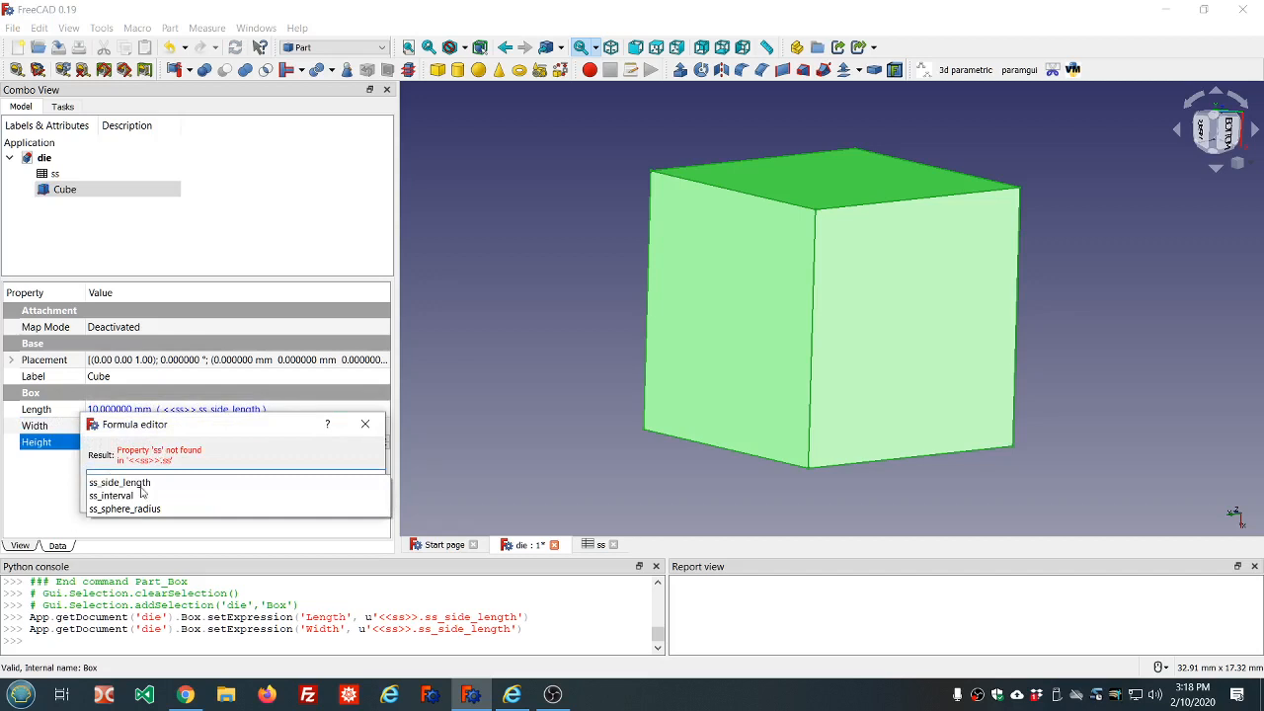
key(Return)
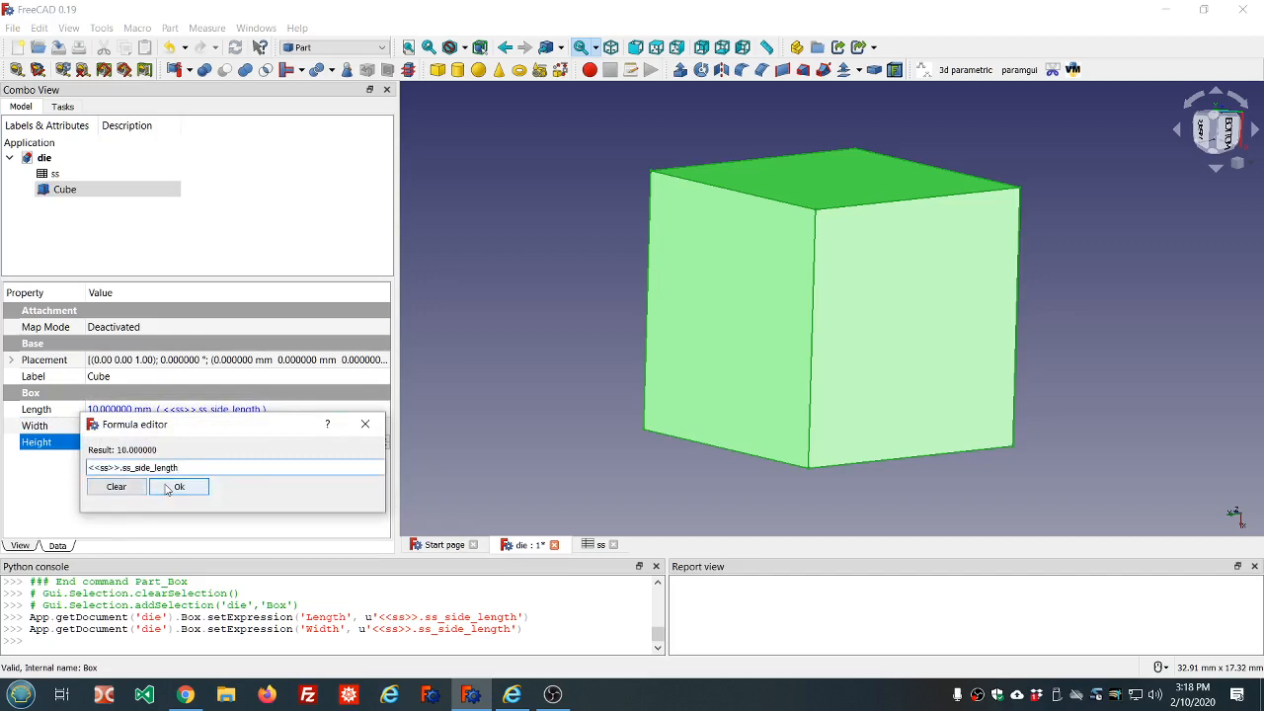
click(170, 486)
click(293, 156)
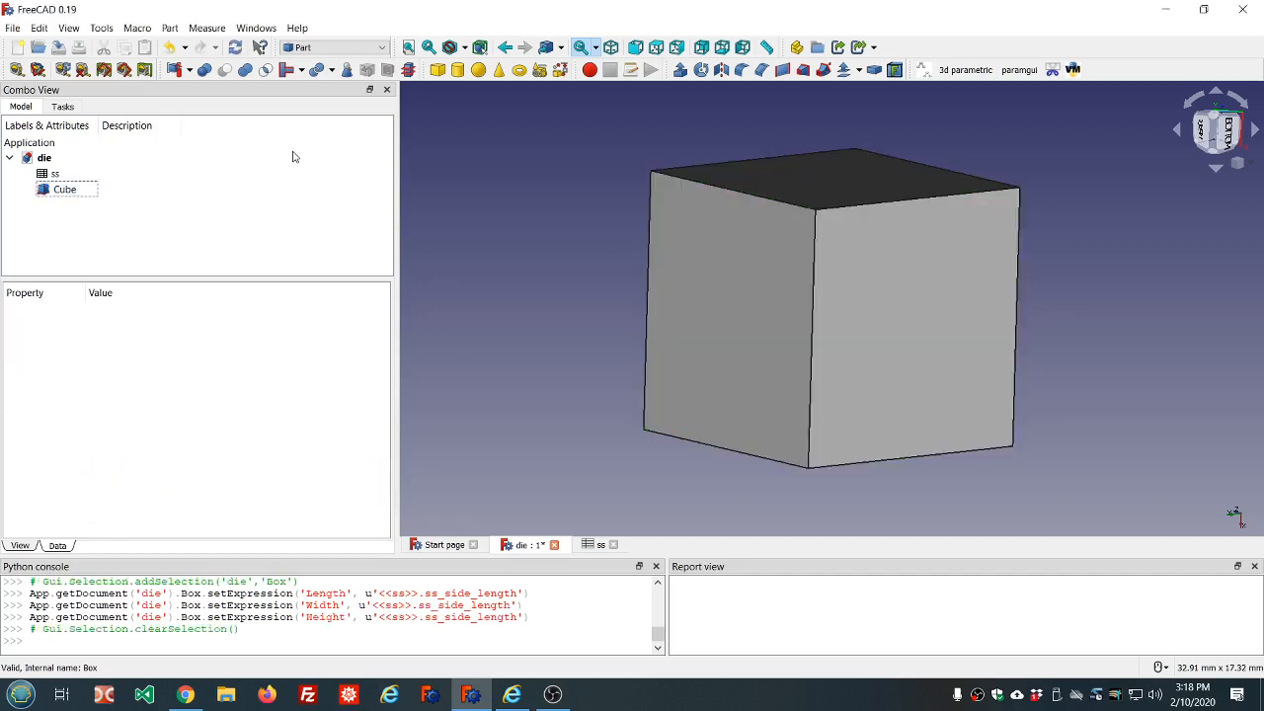
double_click(89, 178)
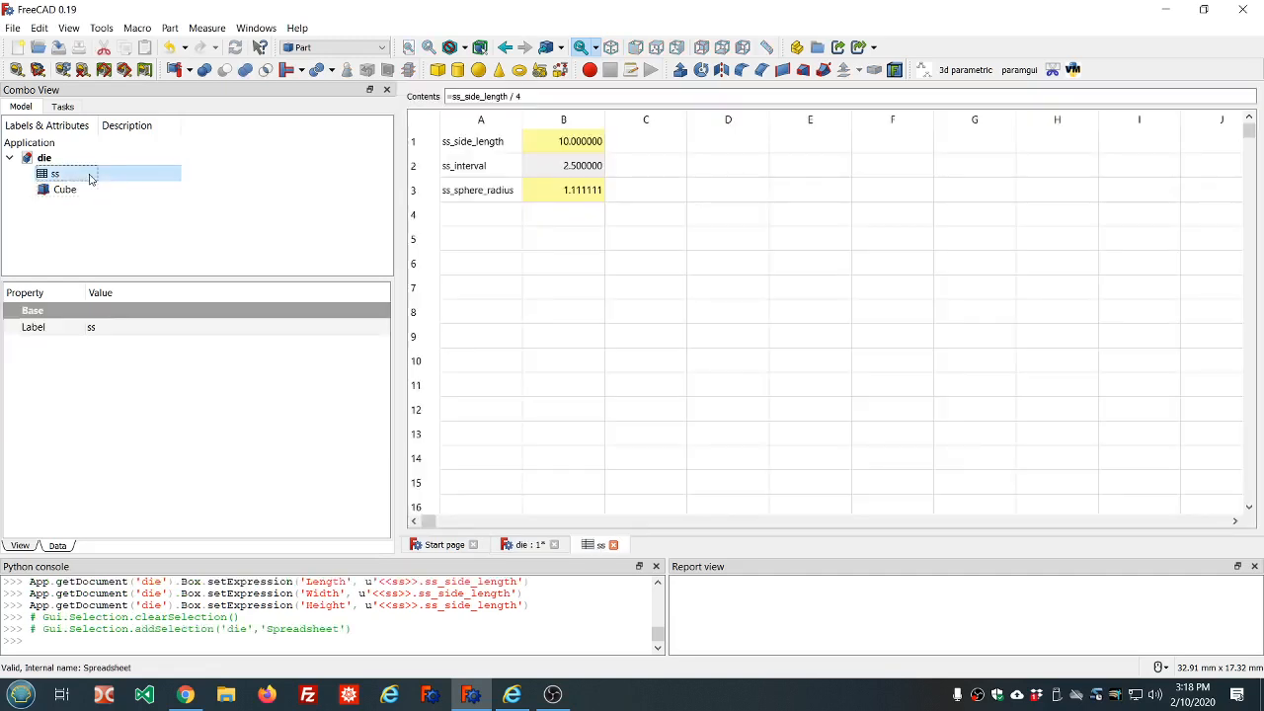
double_click(72, 189)
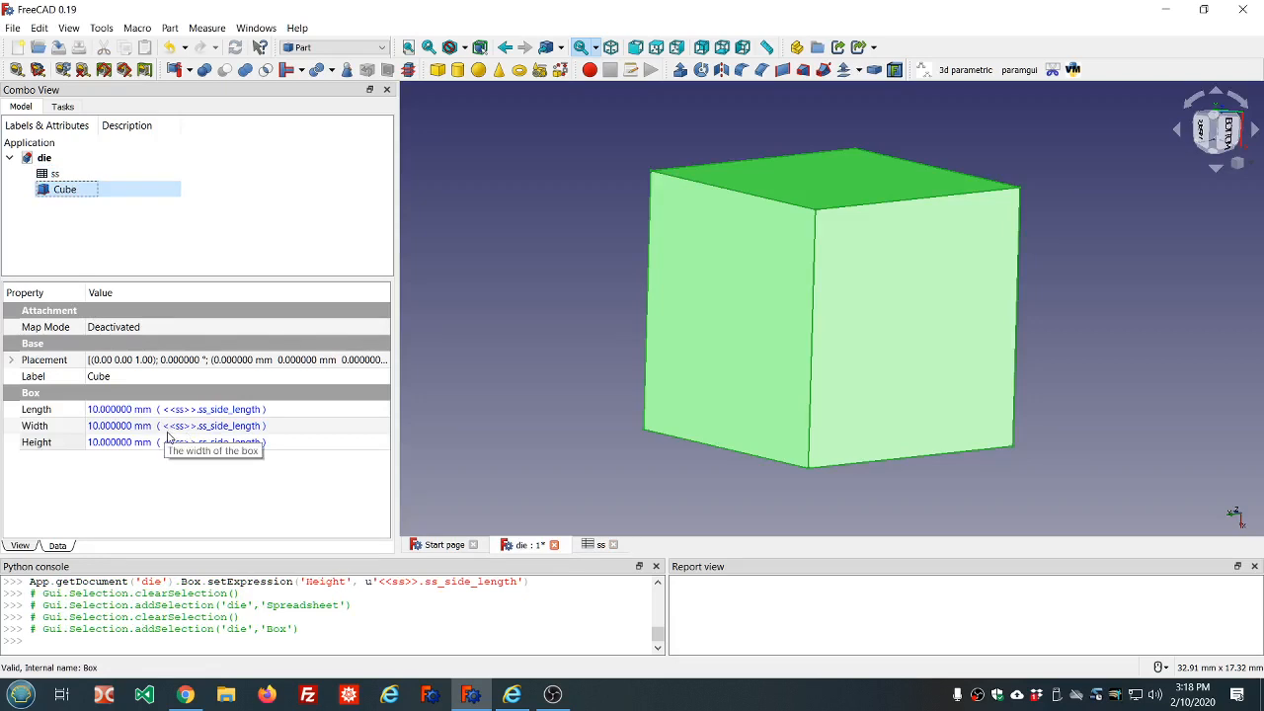
click(457, 212)
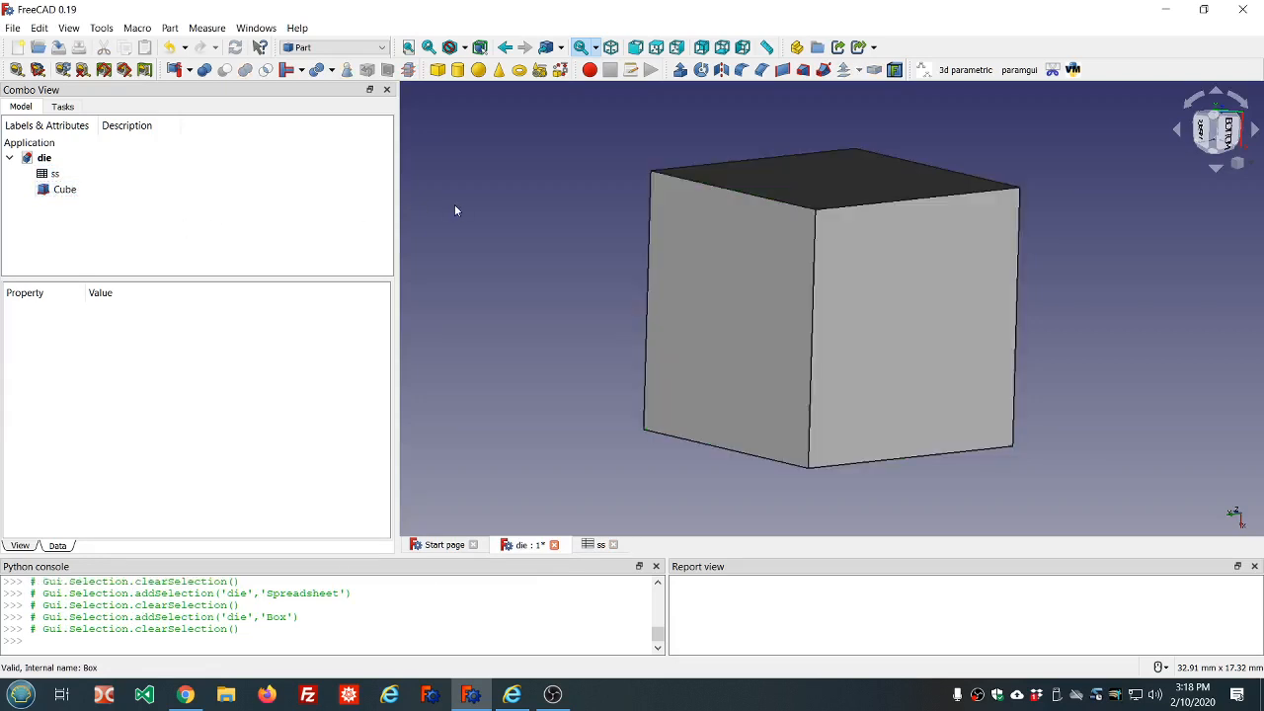
Create a sphere primitive and bind its Radius to the expression <<ss>>.ss_sphere_radius
click(478, 72)
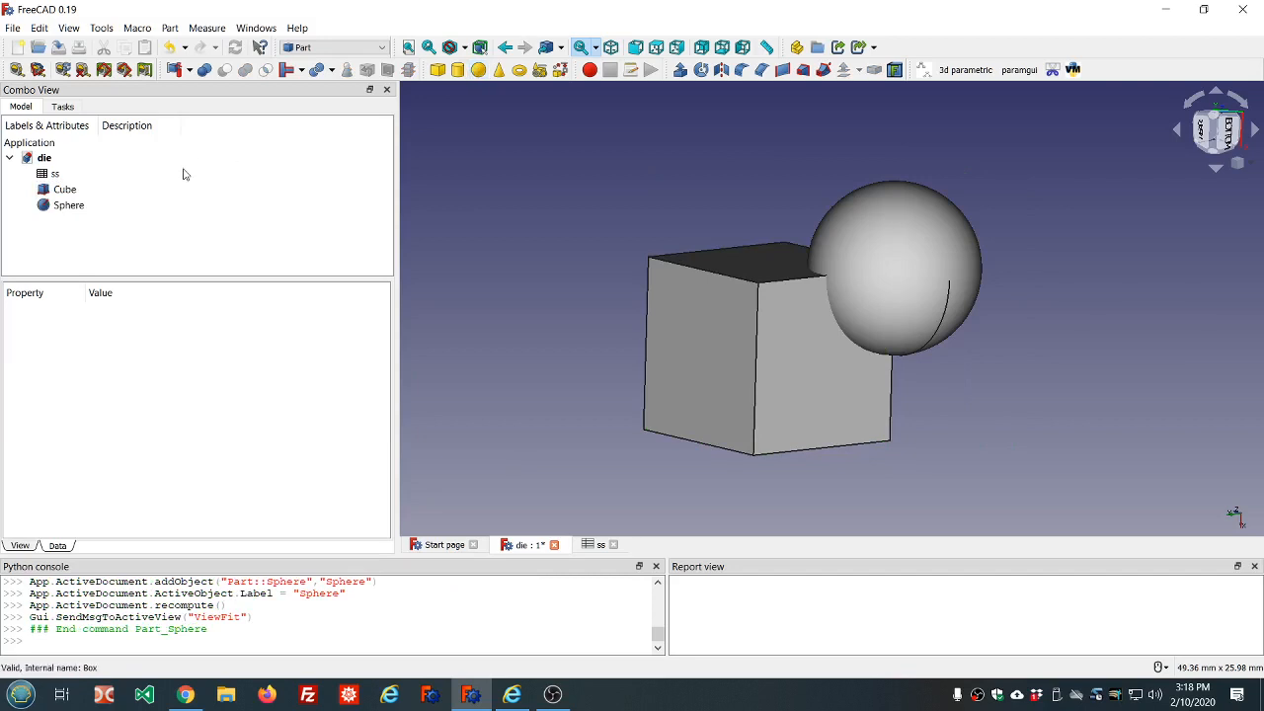
click(71, 204)
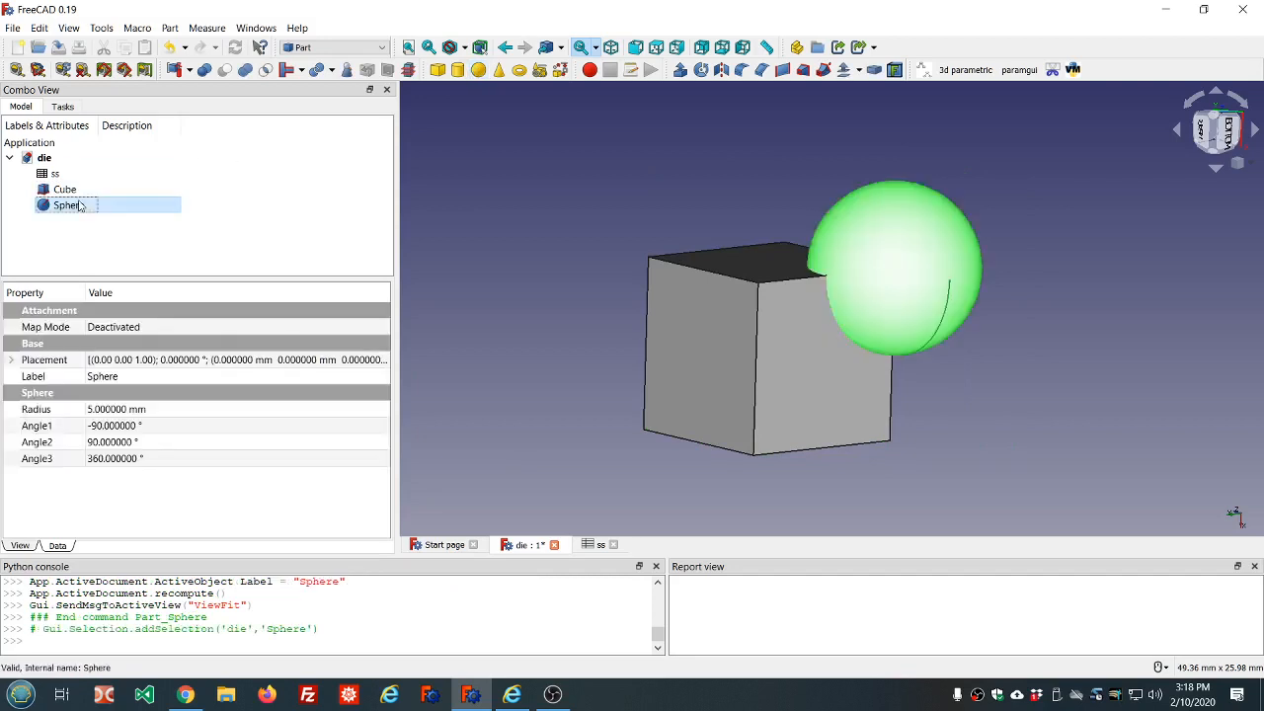
click(252, 409)
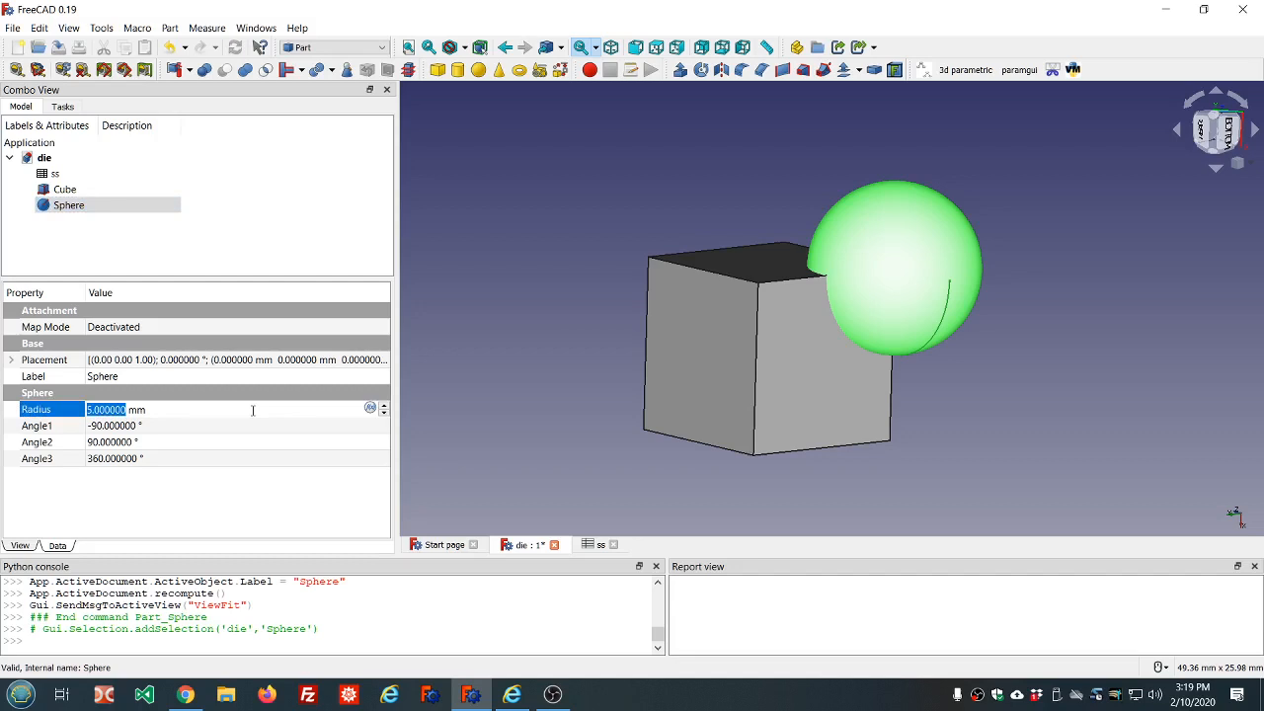
key(equal)
text(ss)
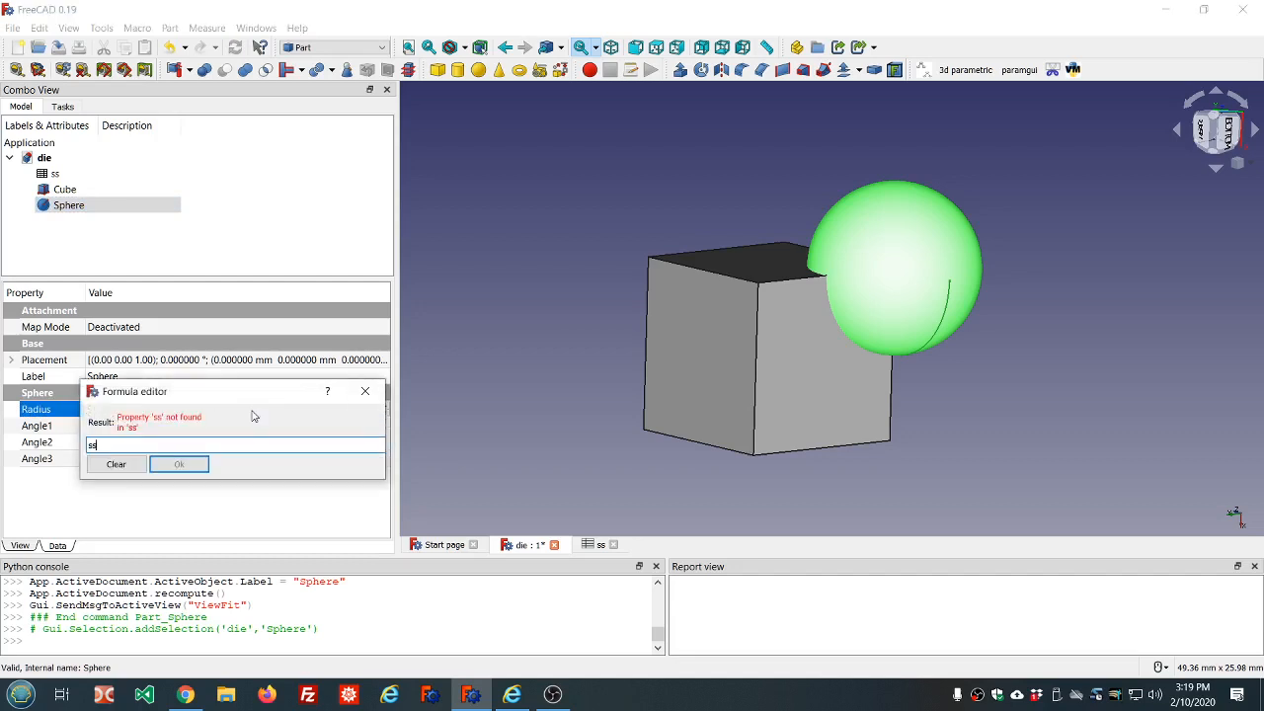
text(.)
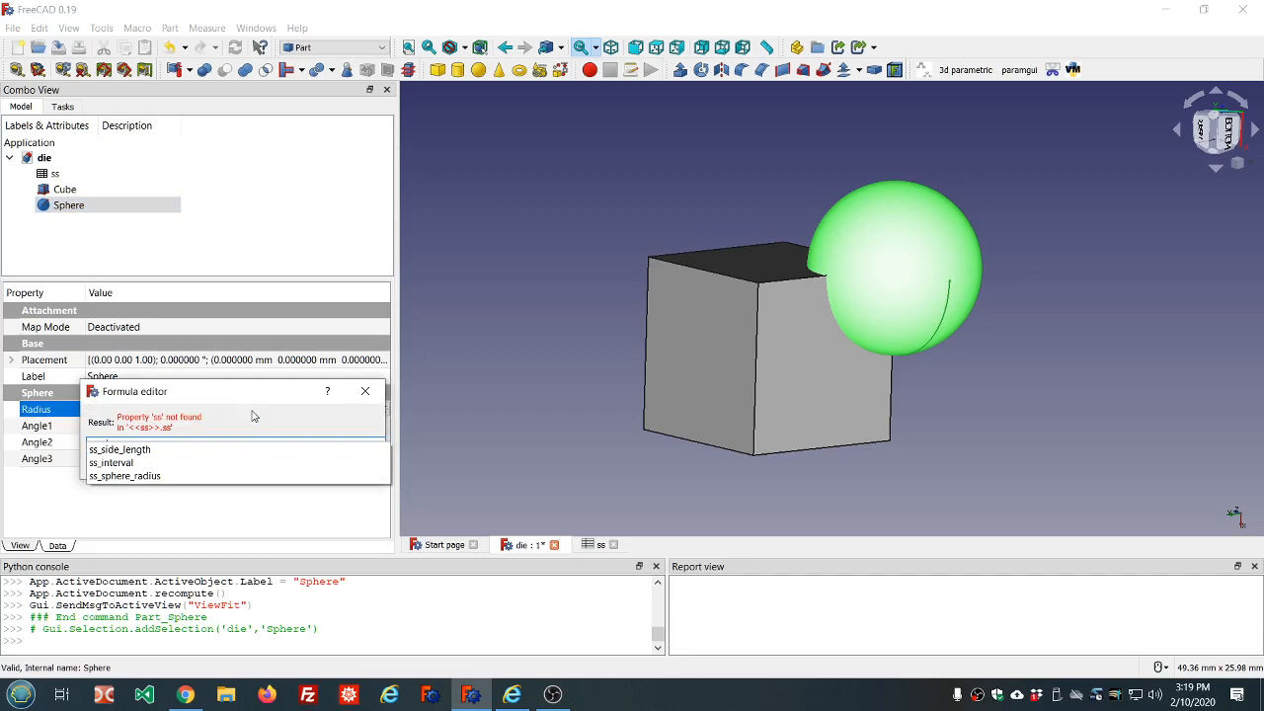
click(148, 477)
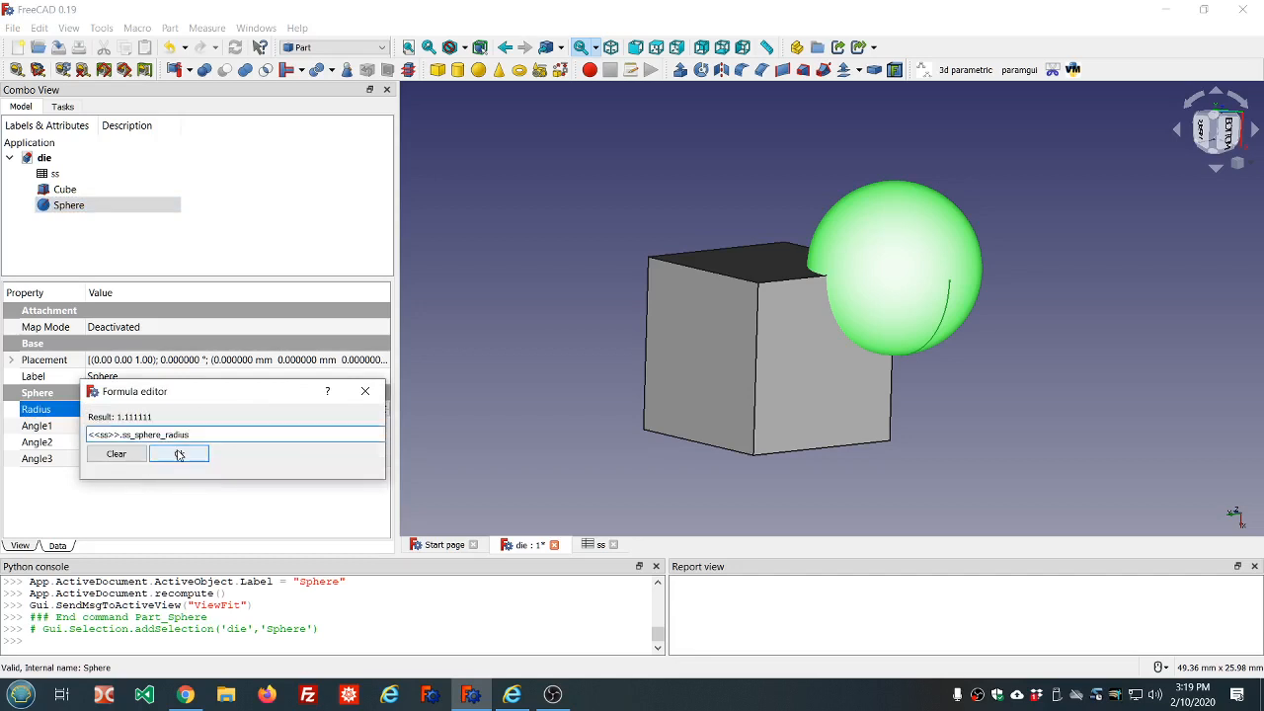
click(179, 456)
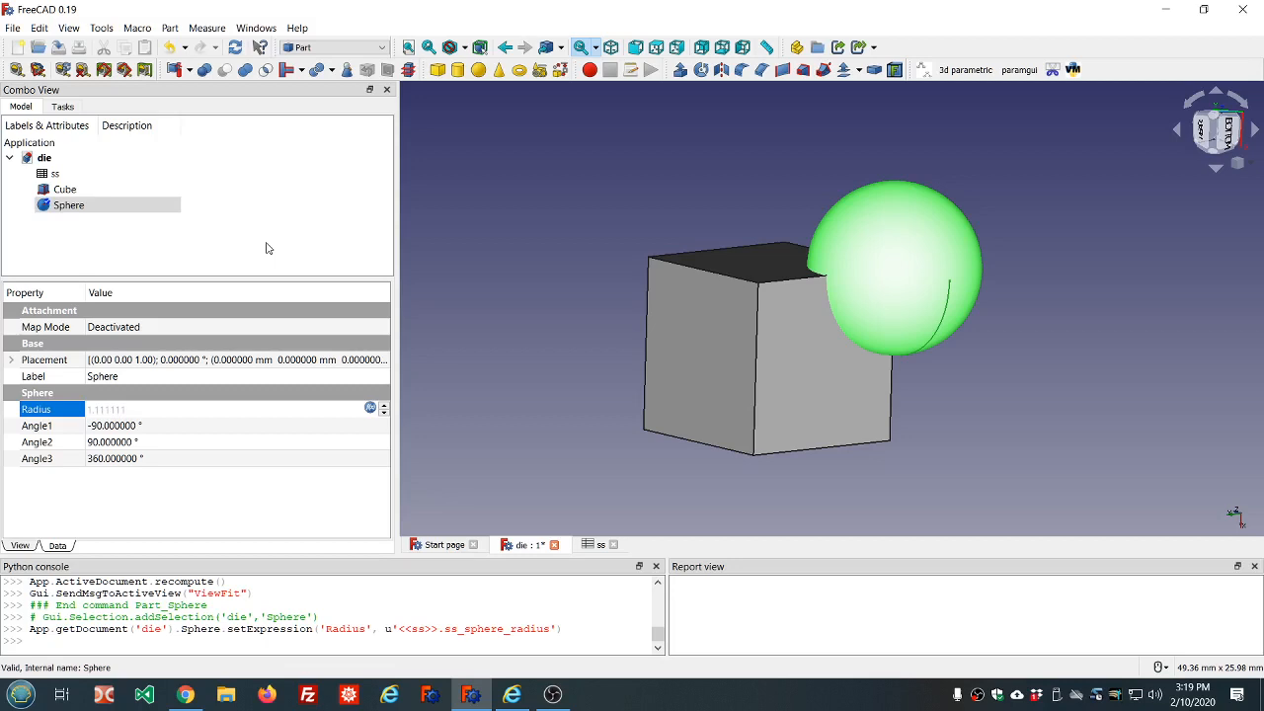
click(369, 408)
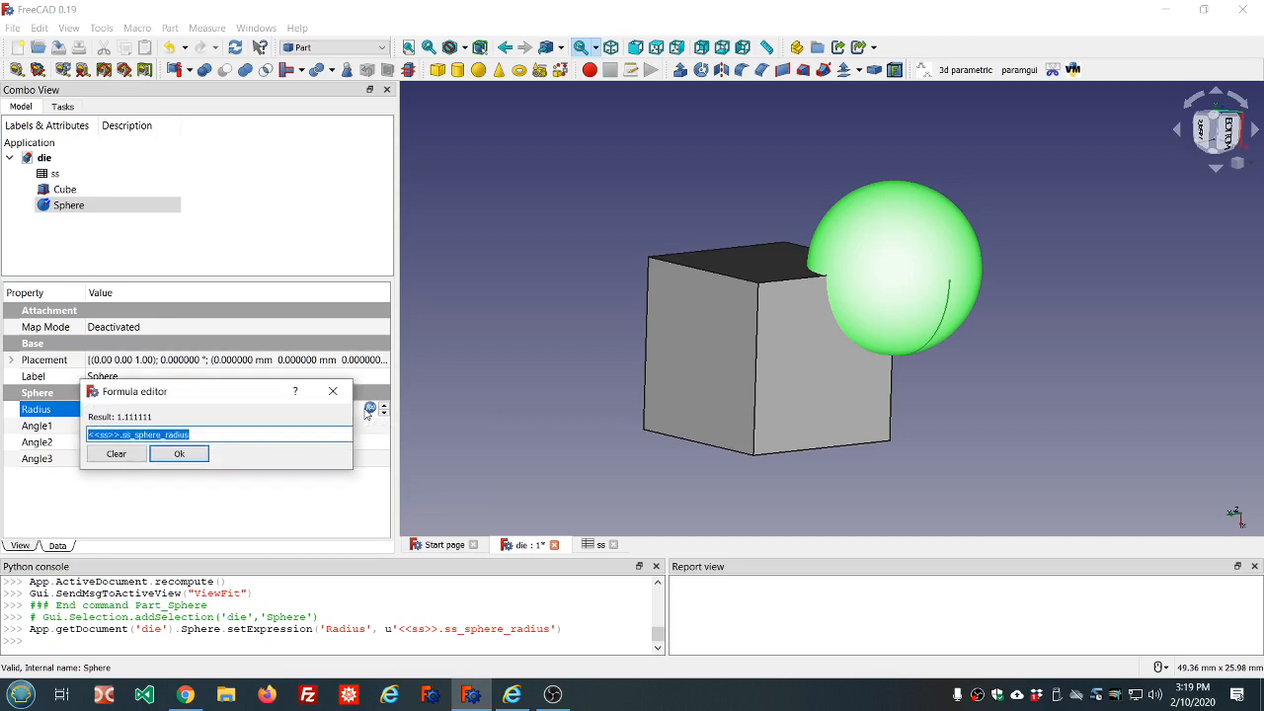
click(180, 454)
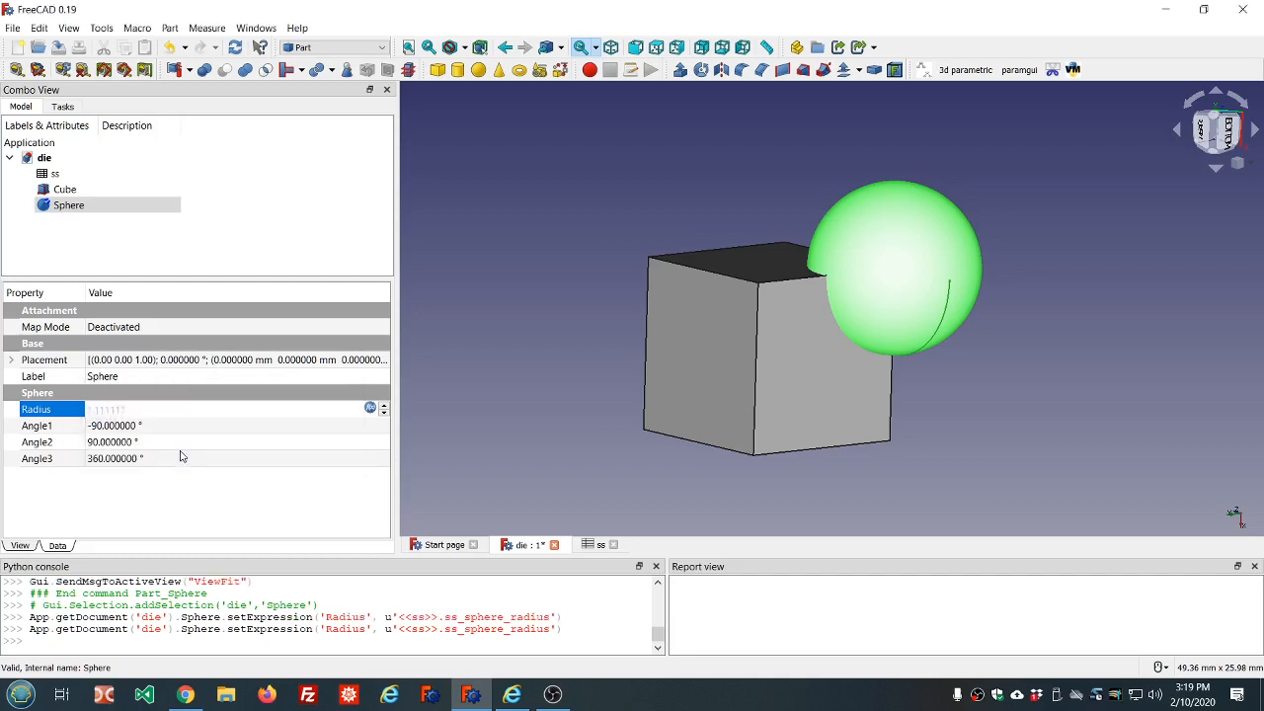
Inspect the sphere's position at the cube's corner from several angles, including the front view
click(286, 243)
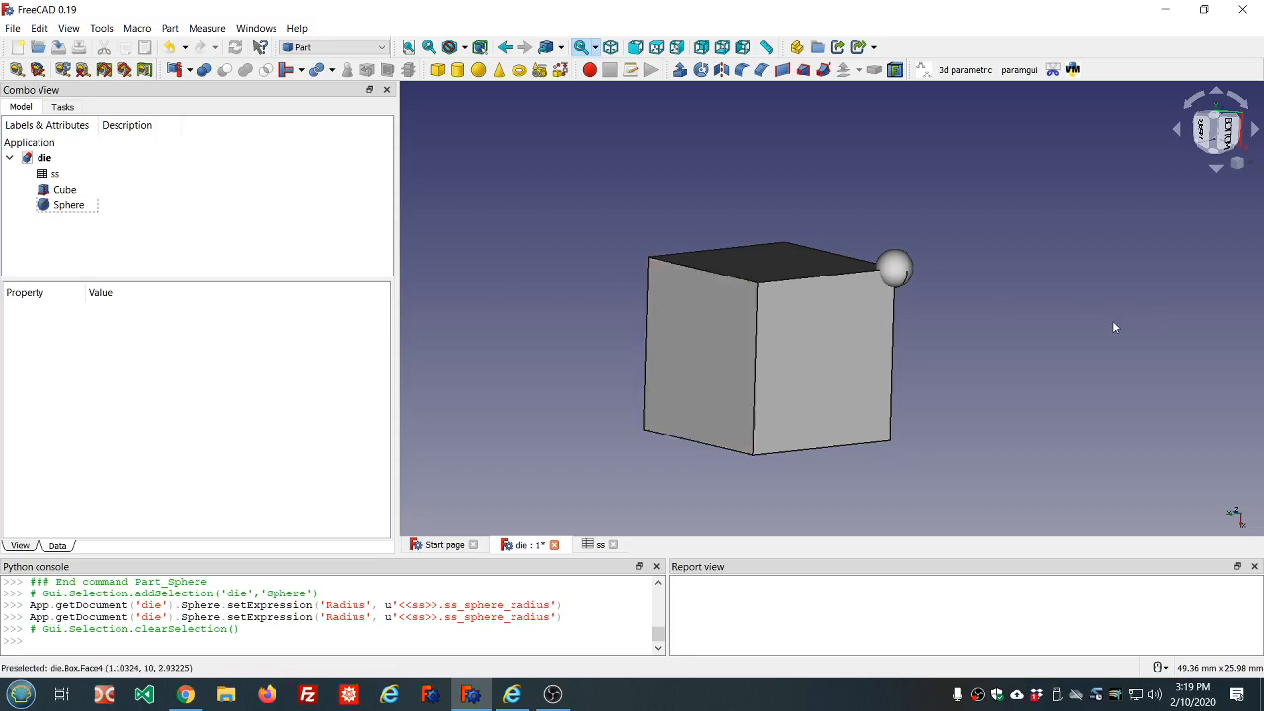
middle_drag(1111, 320, 976, 257)
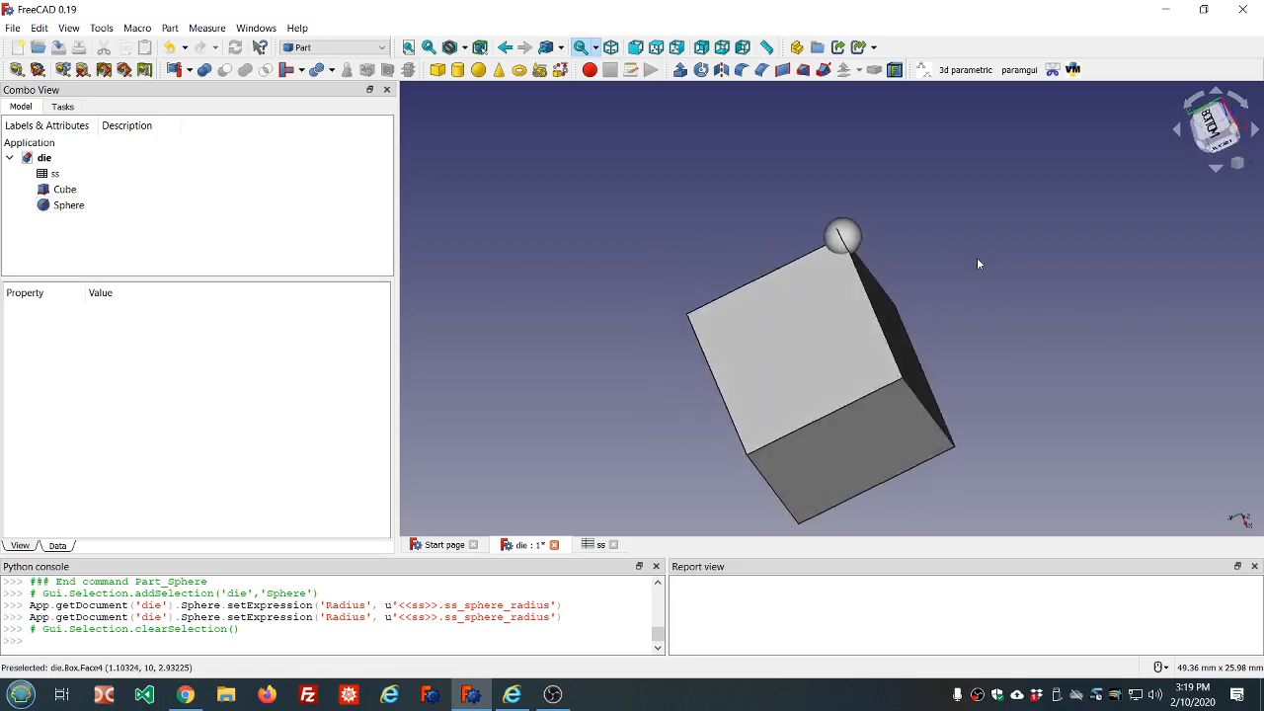
click(636, 48)
scroll(658, 177, down, 5)
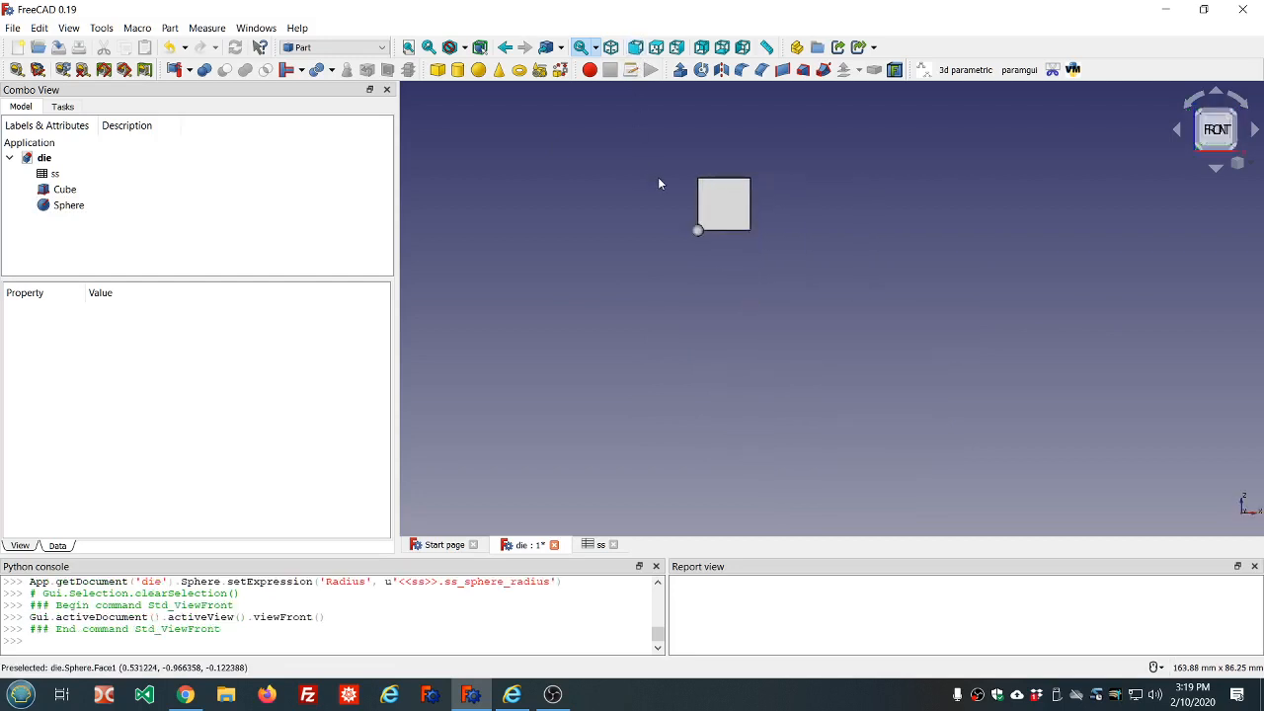
scroll(730, 197, up, 7)
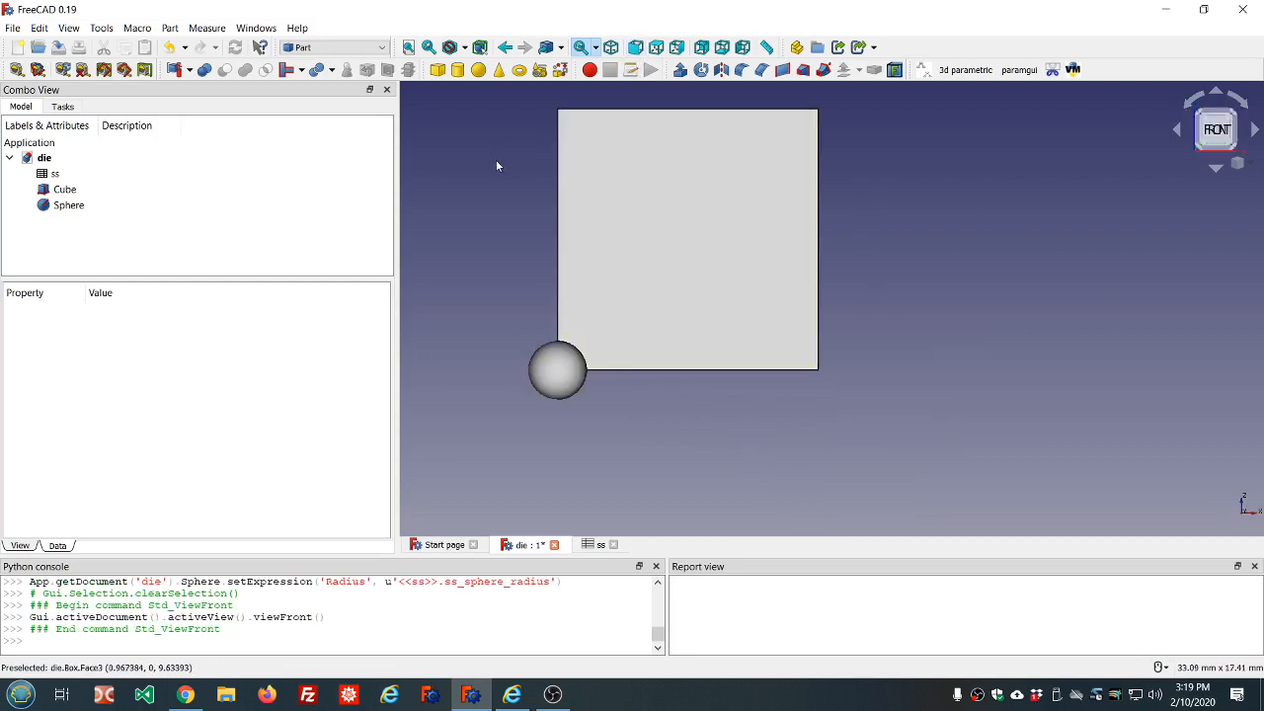
mouse_move(497, 161)
middle_down()
mouse_move(606, 182)
mouse_move(686, 280)
mouse_move(671, 217)
mouse_move(551, 159)
mouse_move(544, 211)
mouse_move(576, 240)
mouse_move(534, 166)
mouse_move(509, 172)
middle_up()
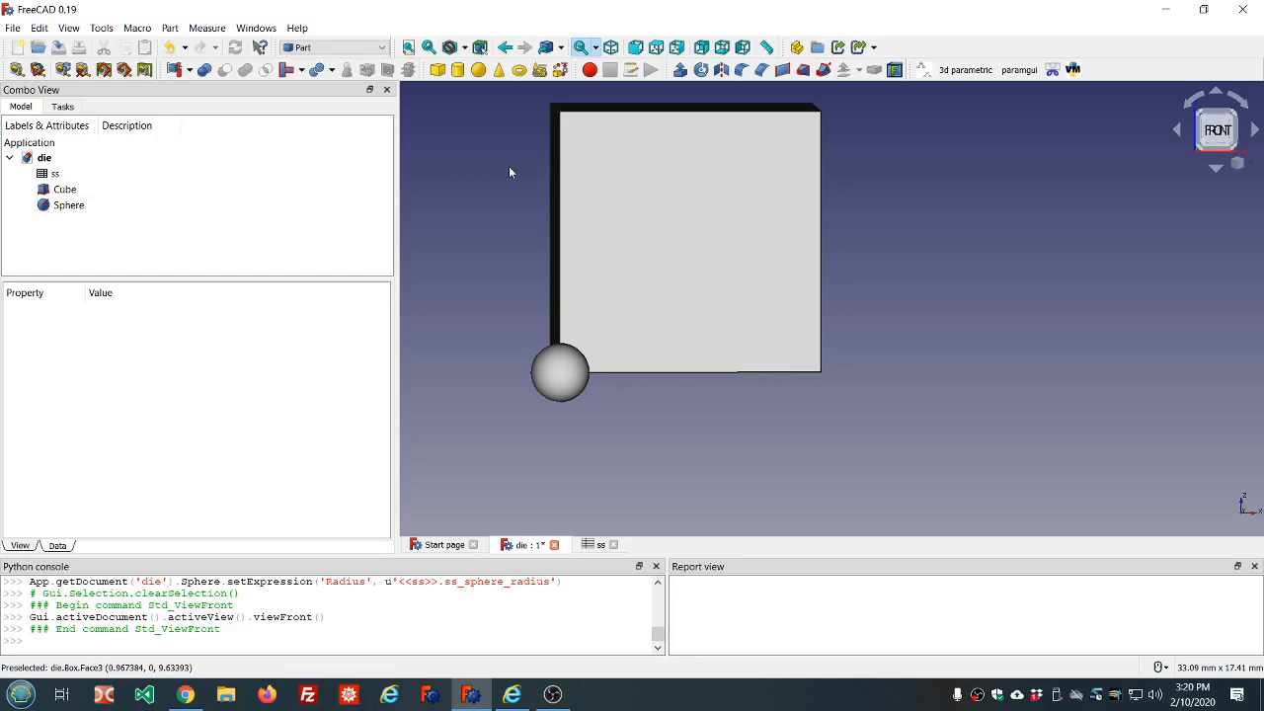
Turn on the axis cross at the model's origin and look at it from an angle
click(68, 29)
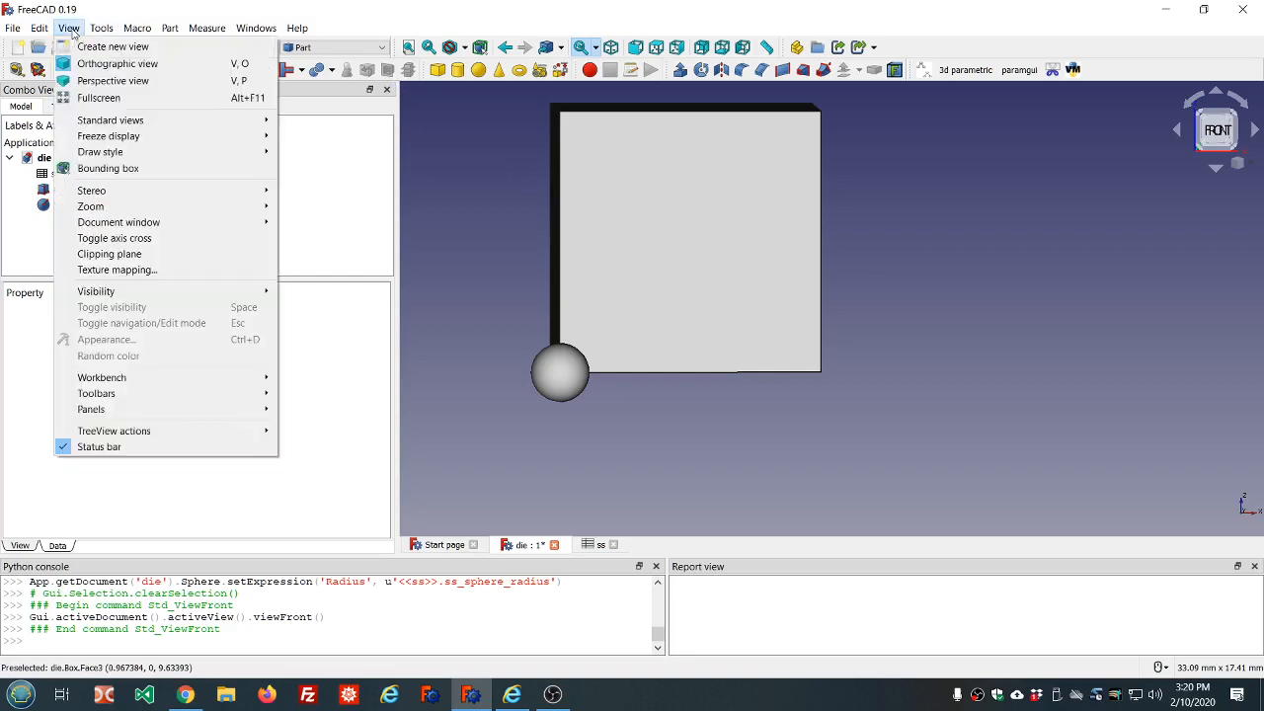
click(120, 240)
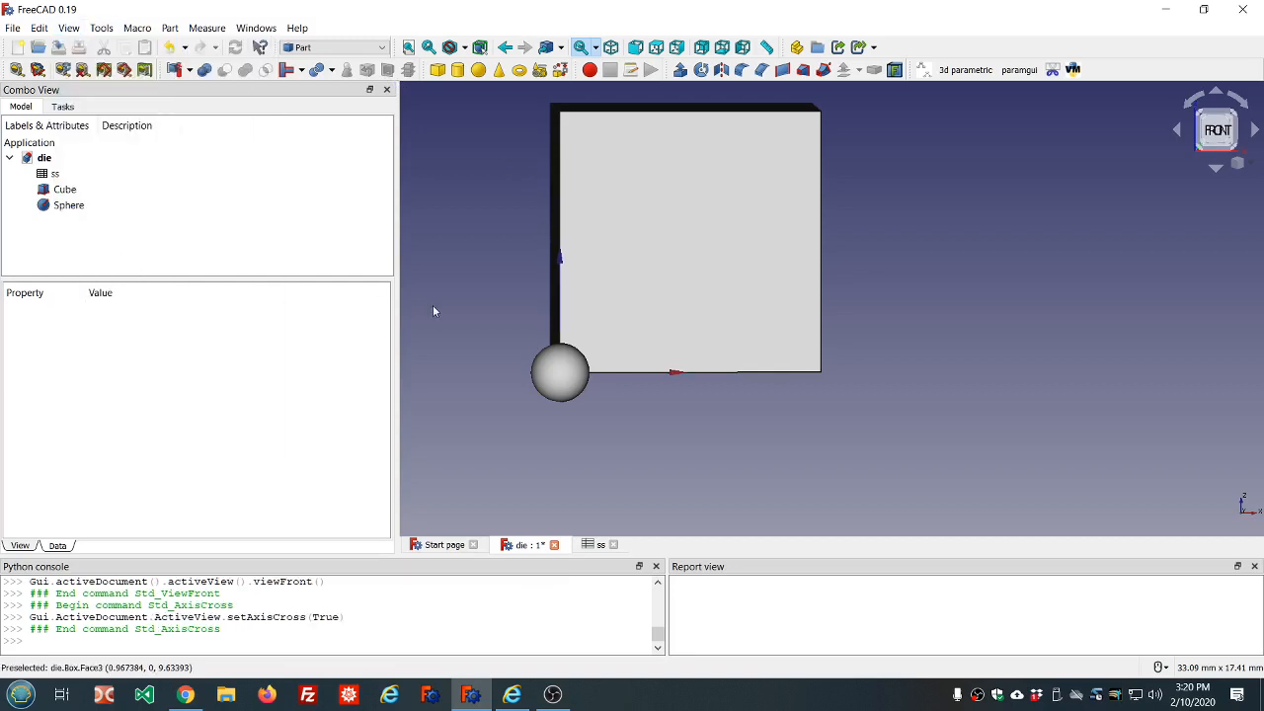
middle_drag(463, 367, 525, 365)
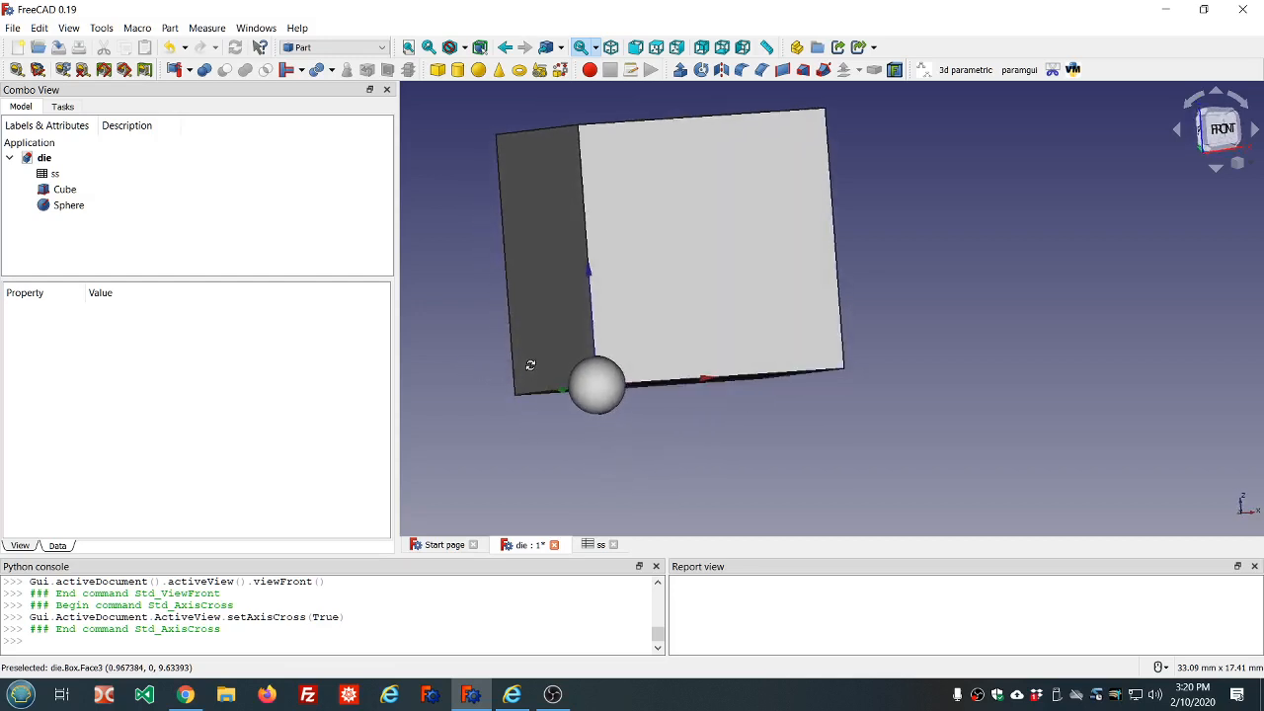
Hide the sphere and the cube and study the directions of the X, Y and Z axes
click(79, 205)
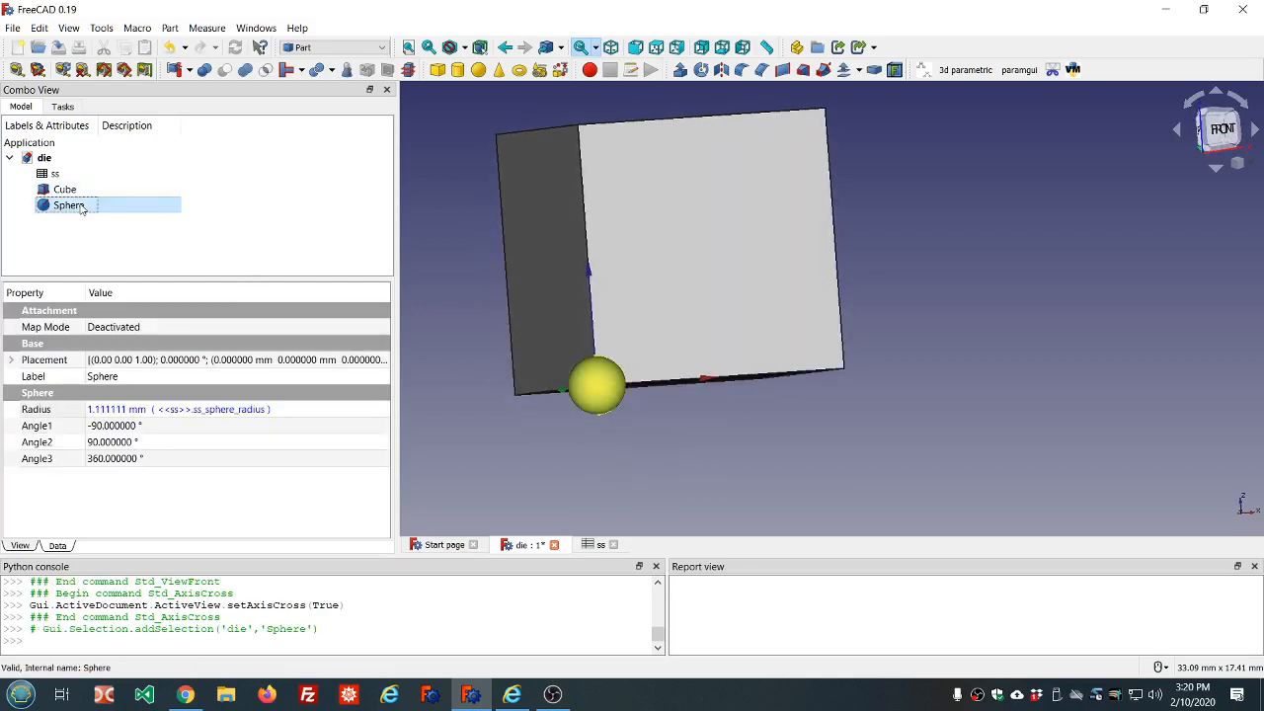
key(space)
click(65, 188)
key(space)
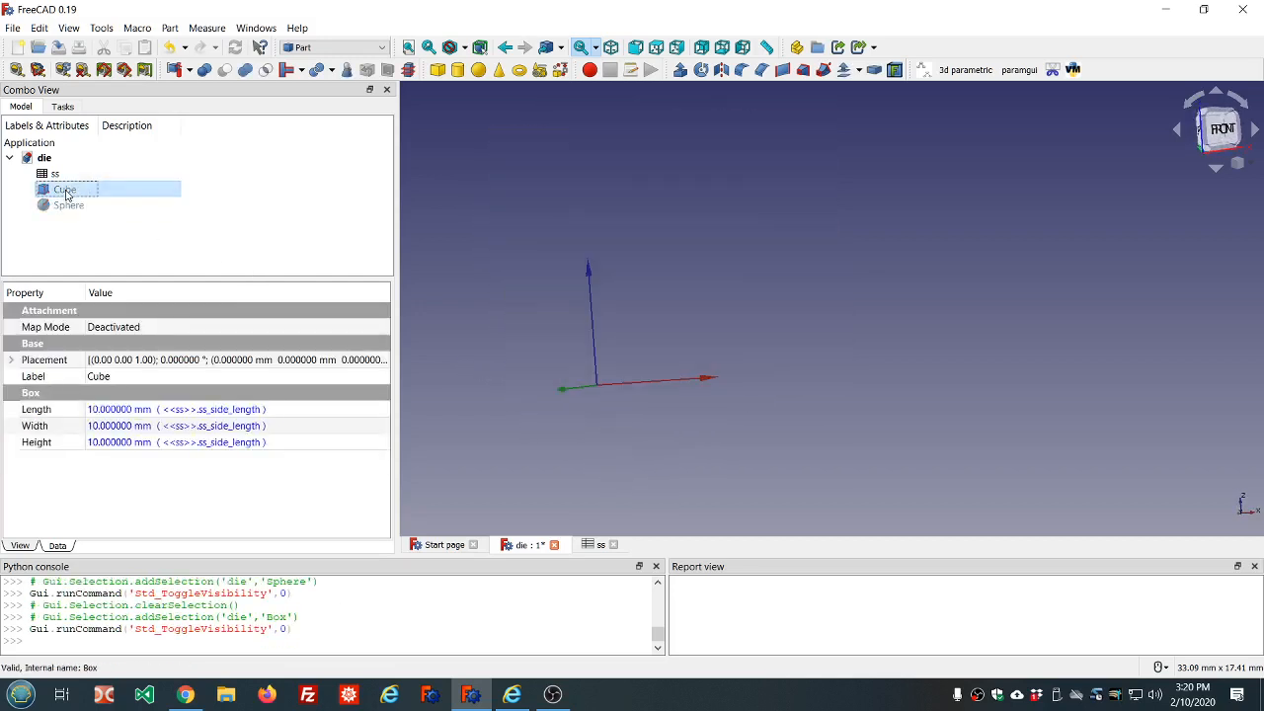
middle_drag(759, 282, 671, 313)
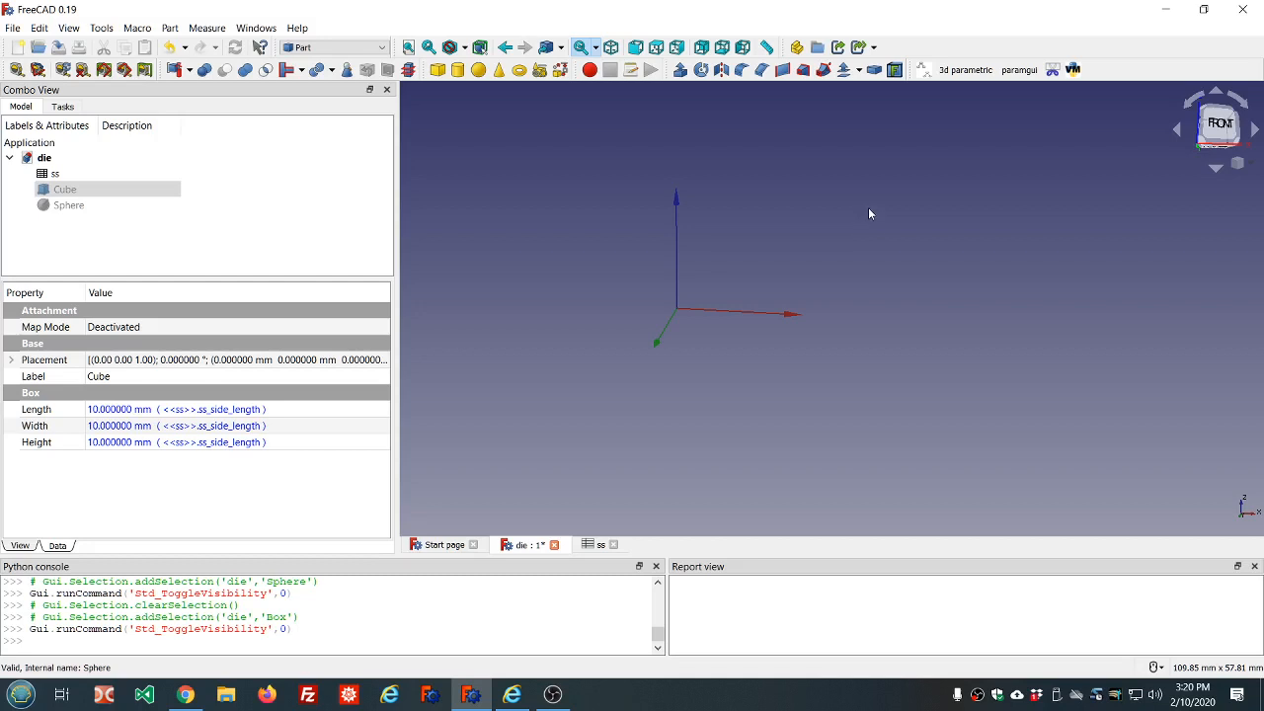
middle_drag(869, 213, 708, 279)
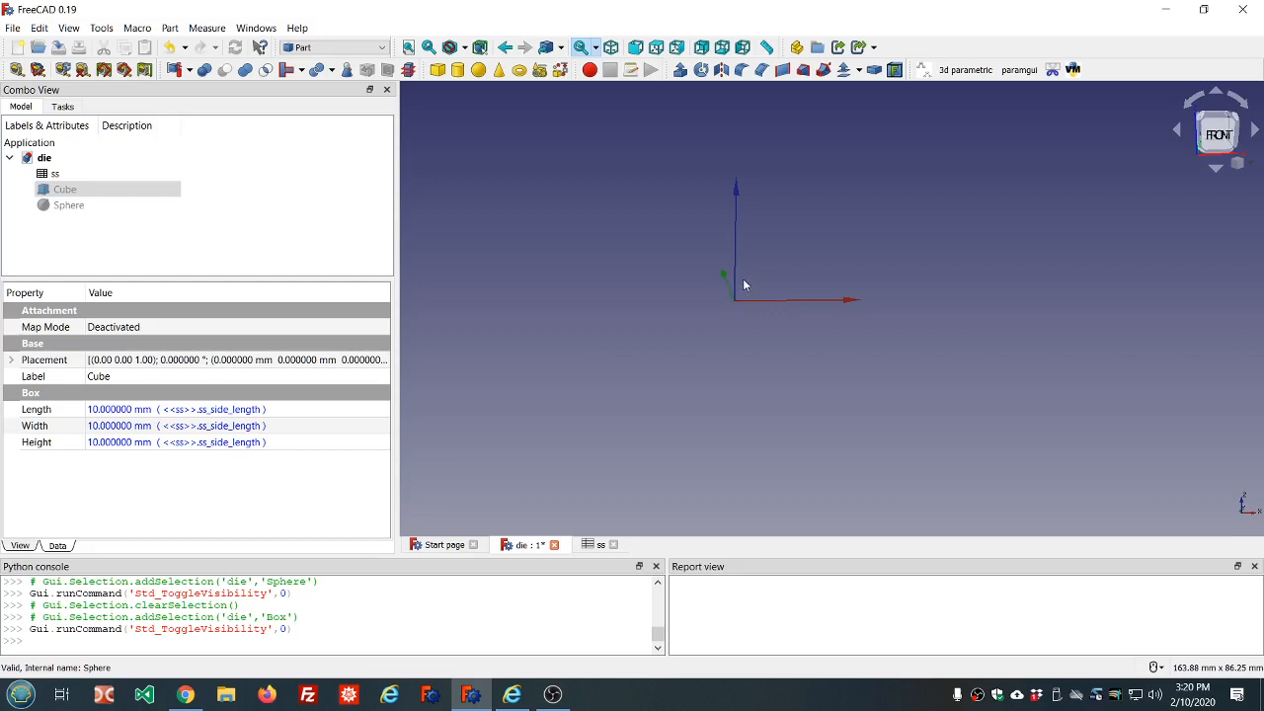
mouse_move(750, 282)
middle_down()
mouse_move(820, 285)
mouse_move(742, 274)
mouse_move(755, 278)
middle_up()
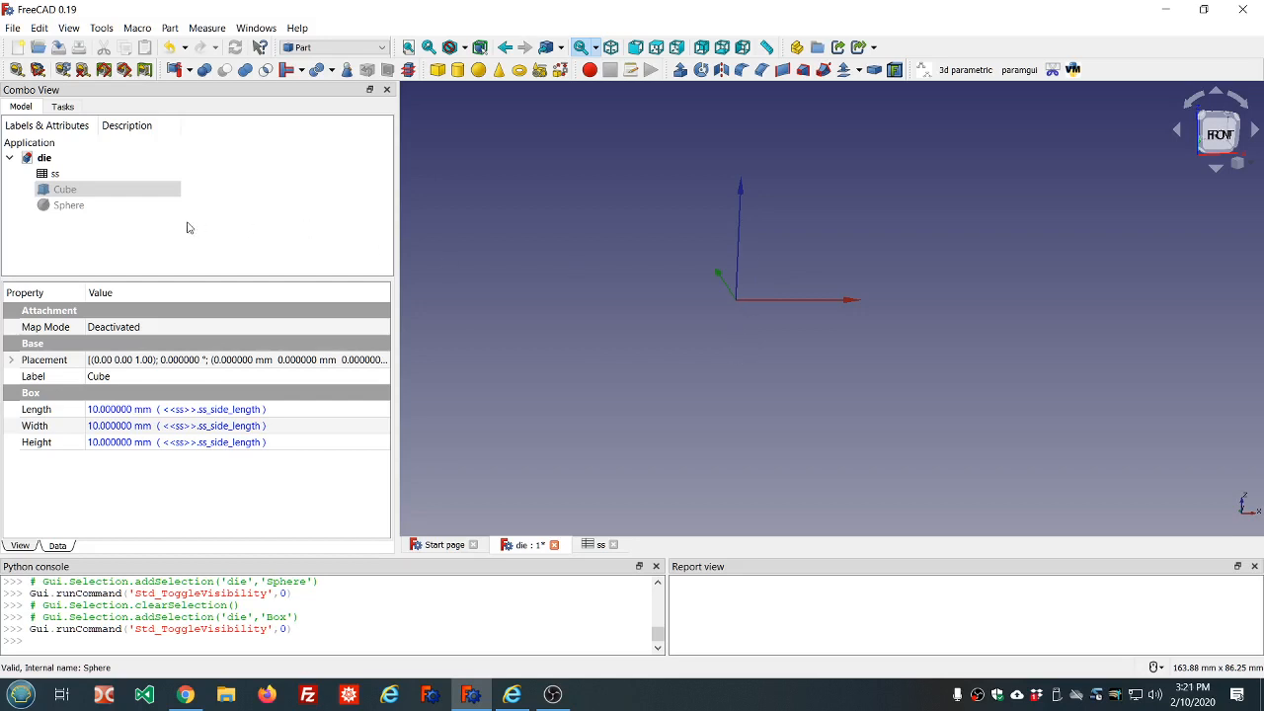
Check the ss spreadsheet and make the cube and the sphere visible again
double_click(81, 175)
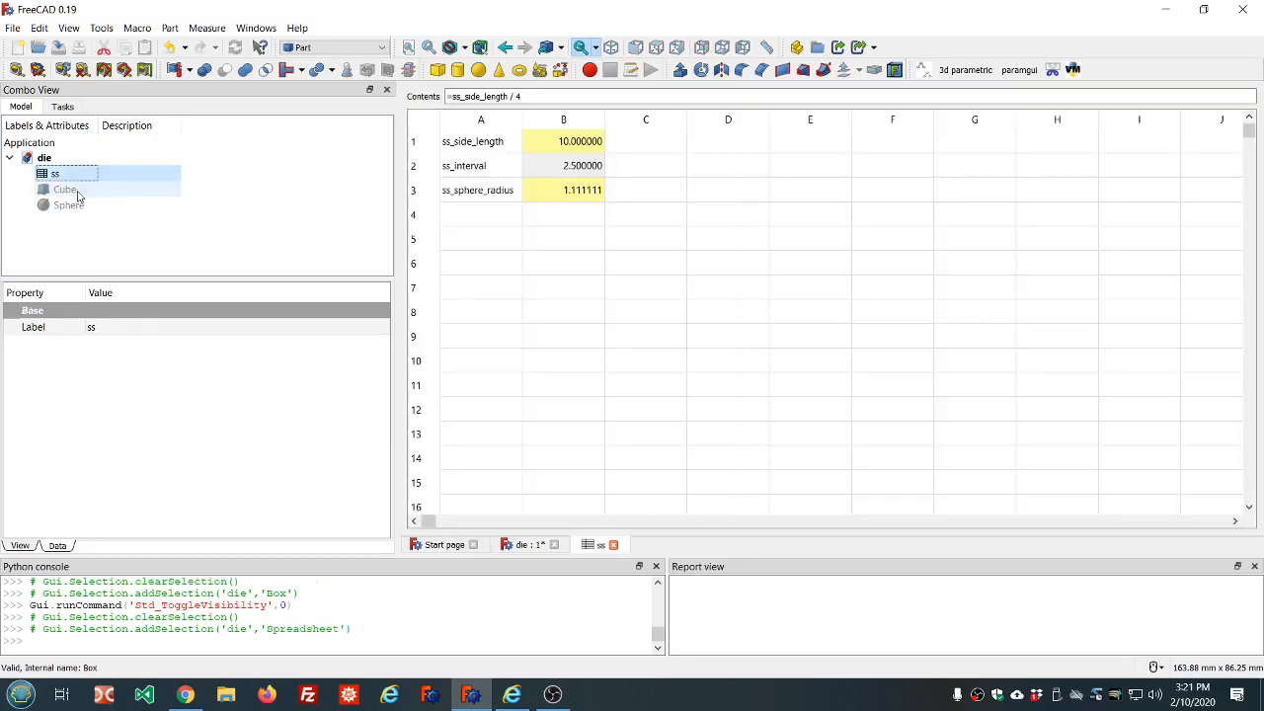
click(78, 192)
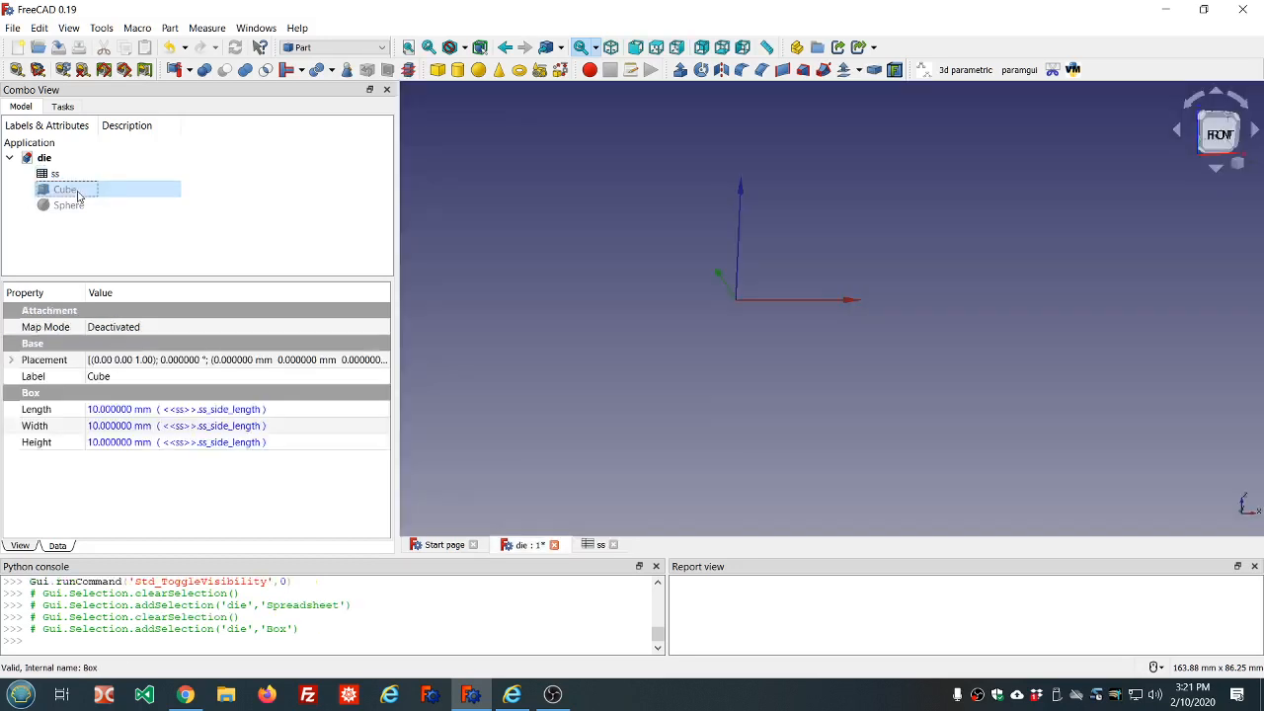
key(space)
click(76, 207)
key(space)
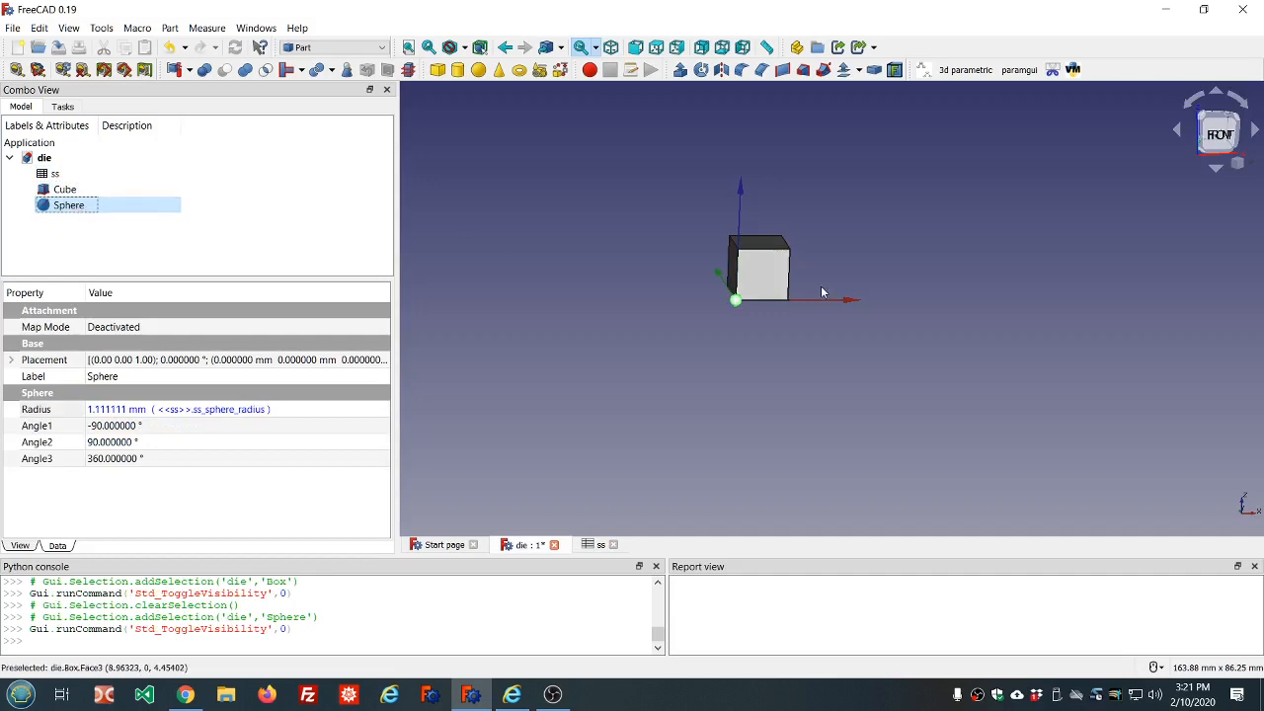
scroll(820, 292, up, 5)
scroll(819, 312, down, 2)
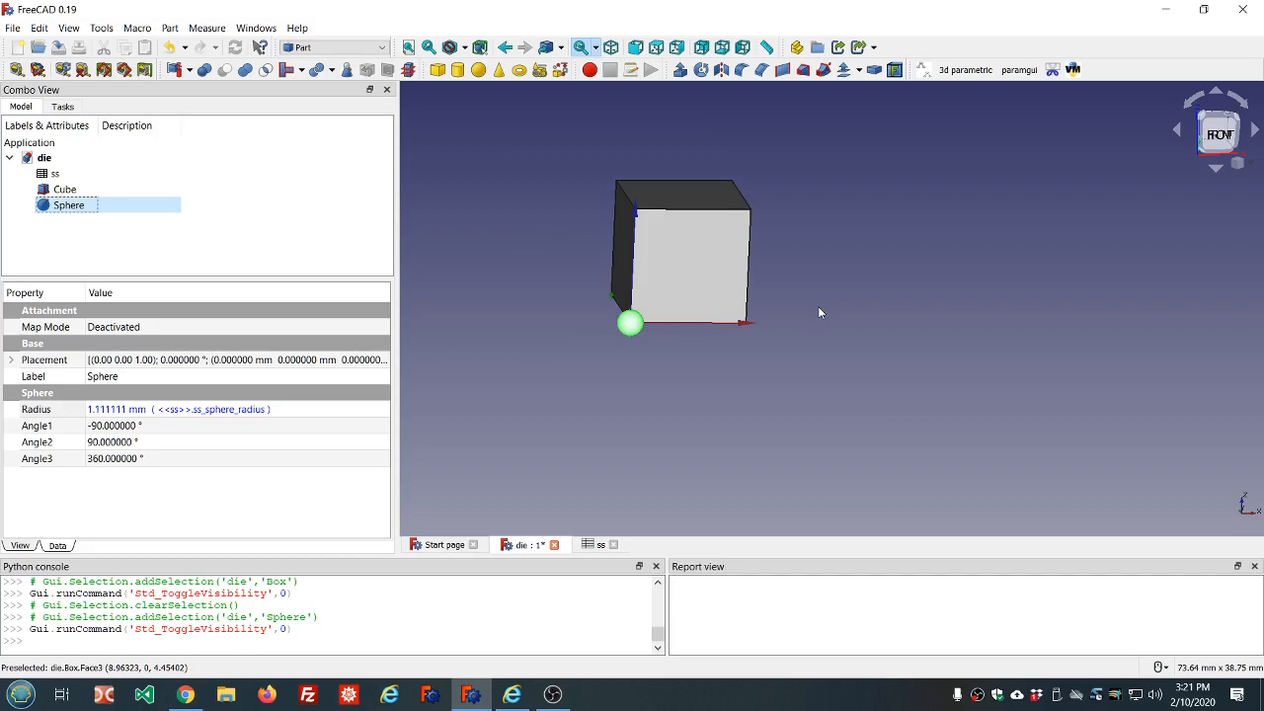
Clear the selection and turn off the axis cross
click(220, 231)
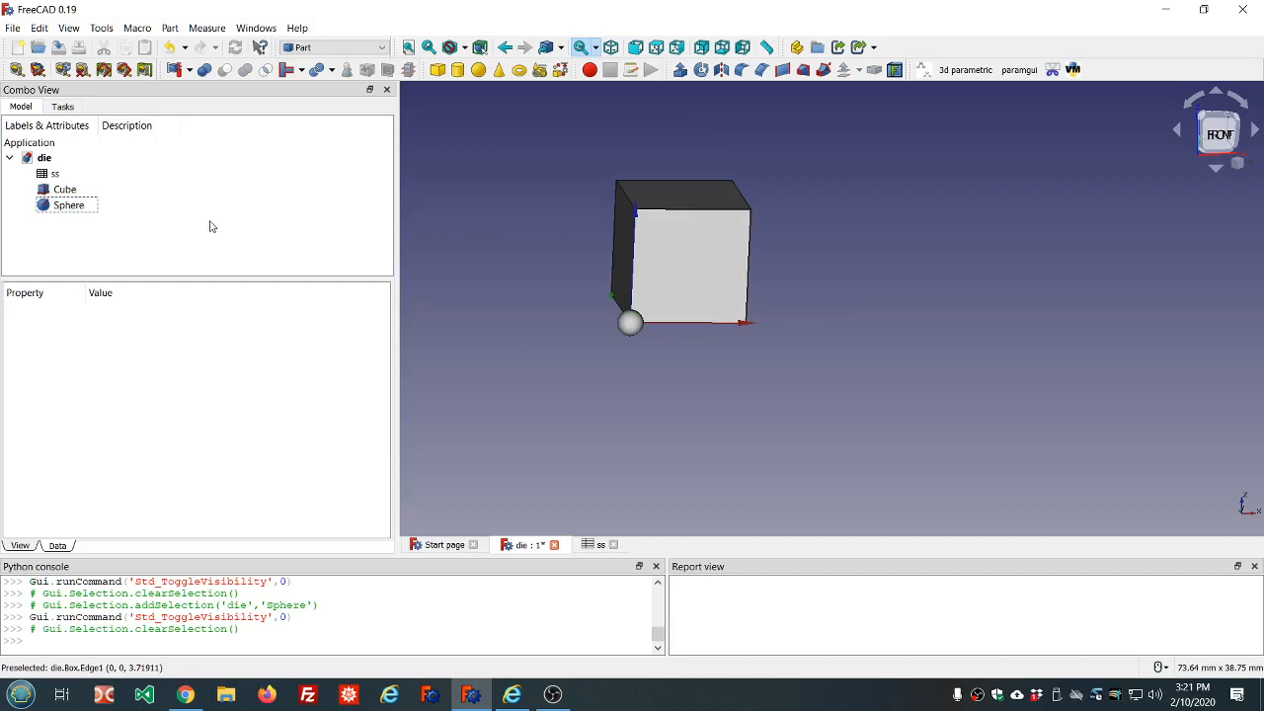
click(70, 29)
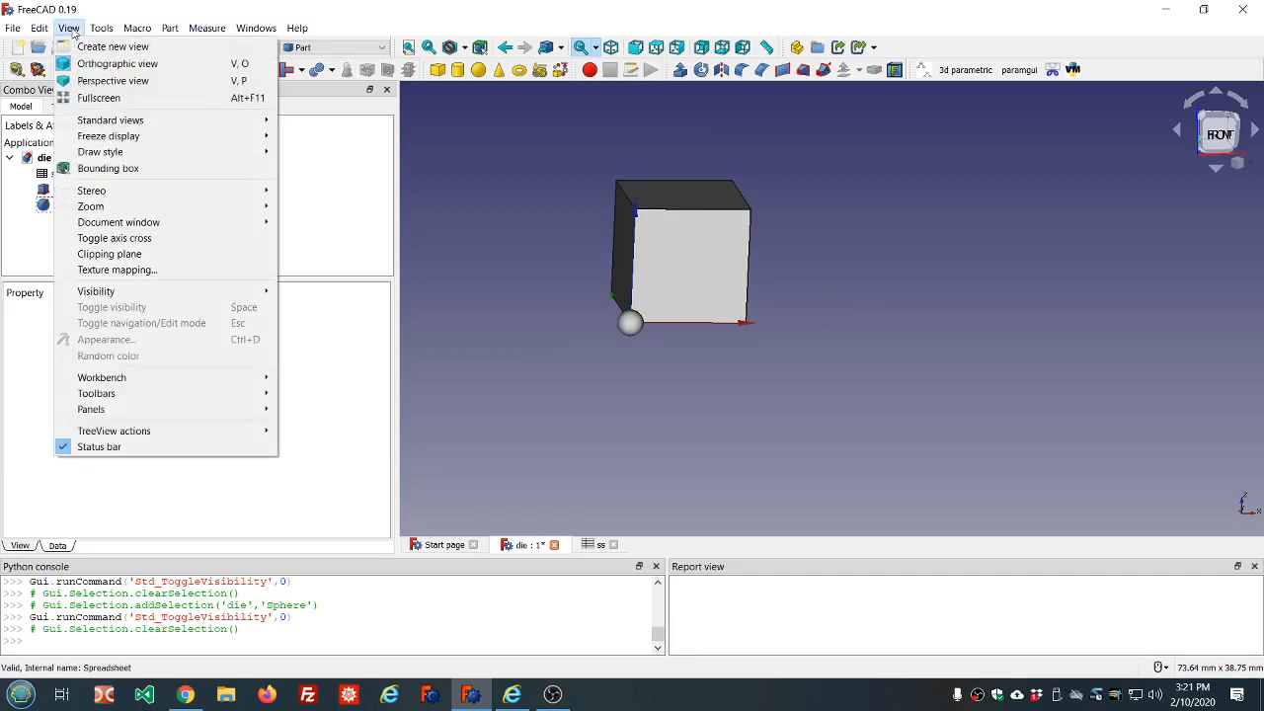
click(113, 238)
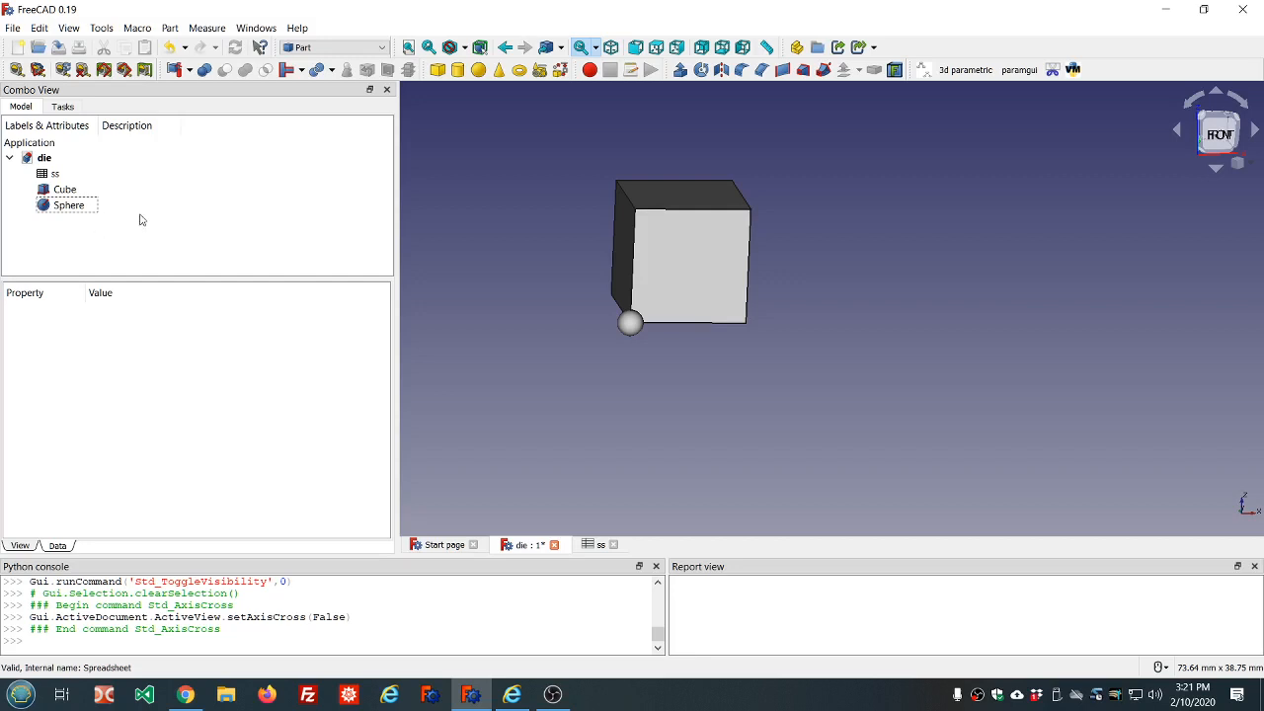
Switch to the Draft workbench and create an array from the sphere
click(68, 211)
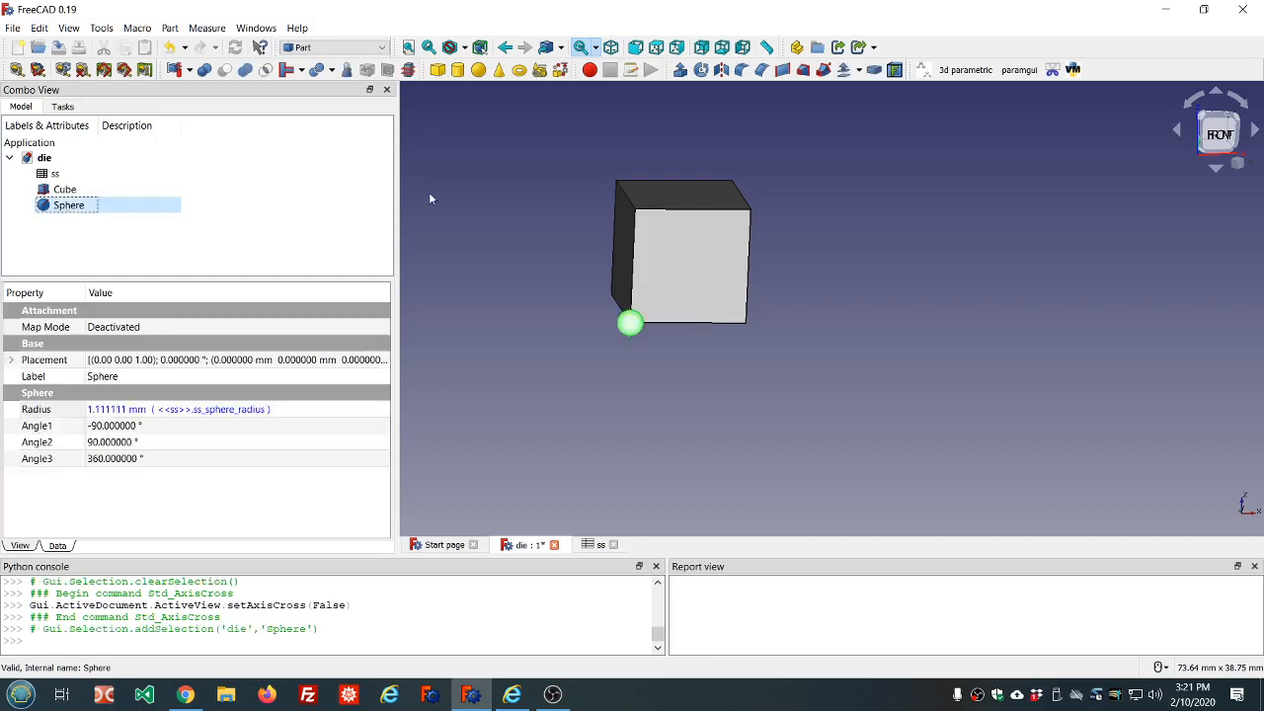
click(378, 47)
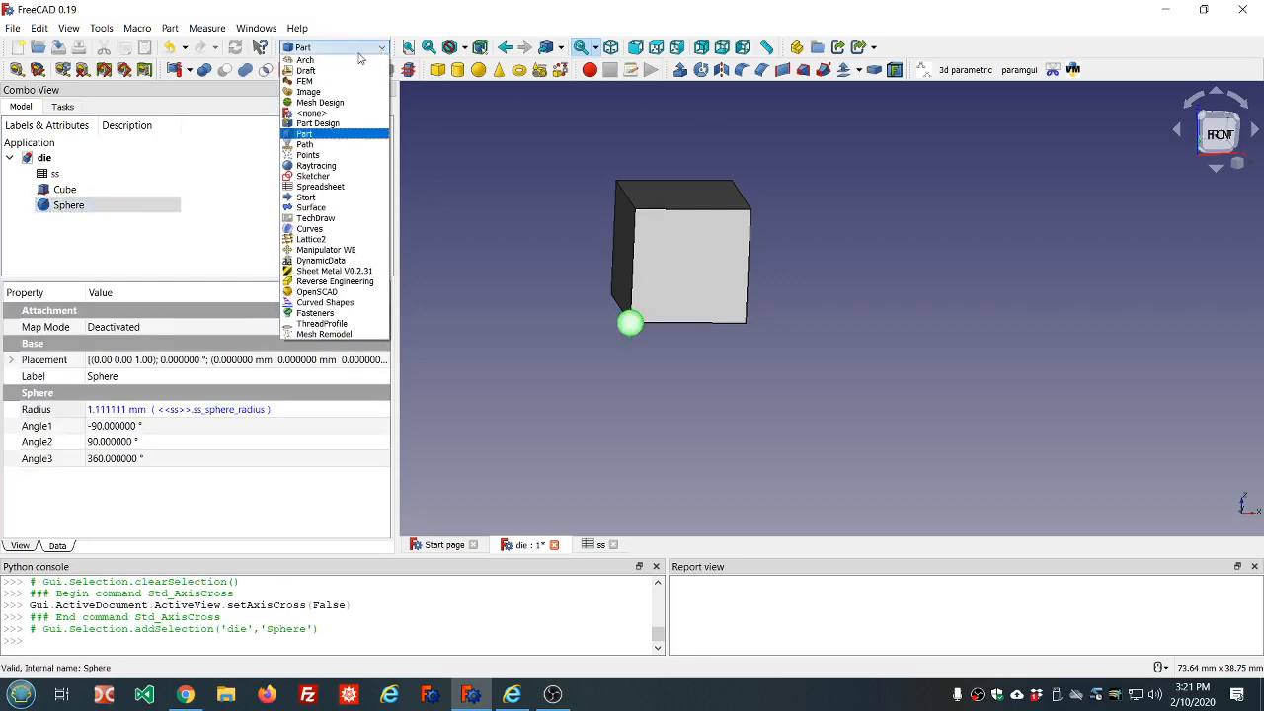
click(333, 72)
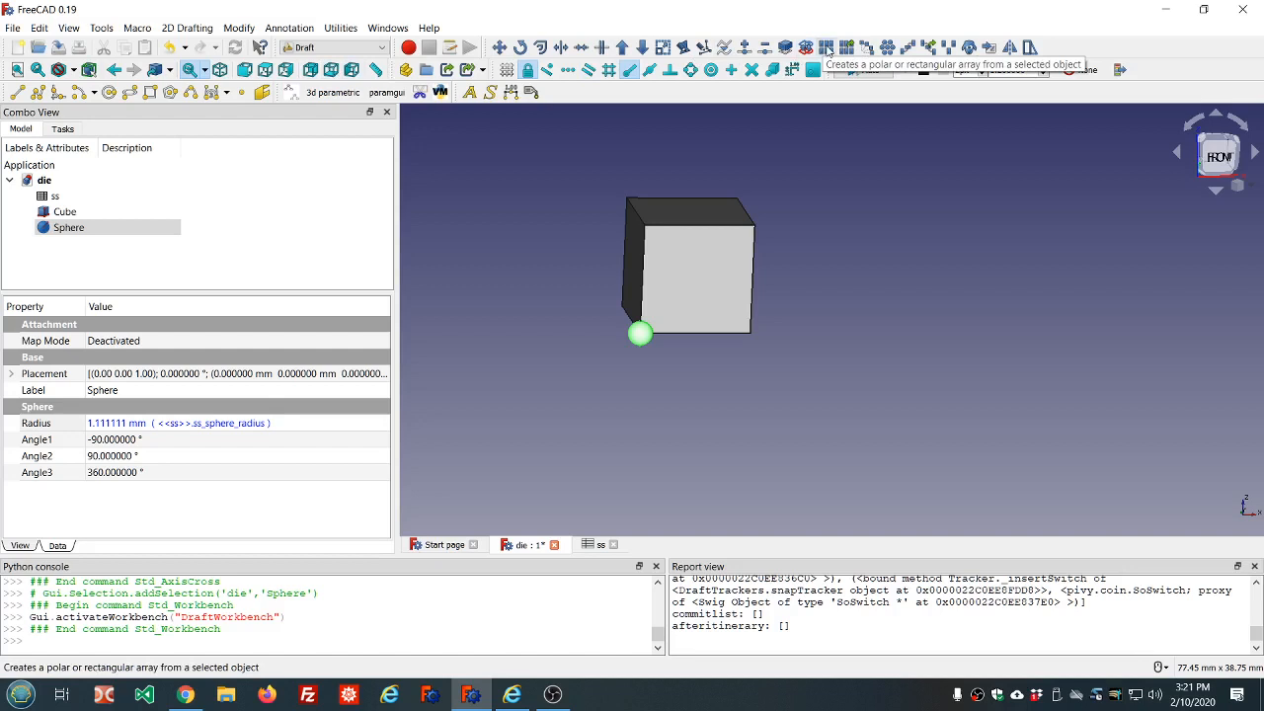
click(828, 51)
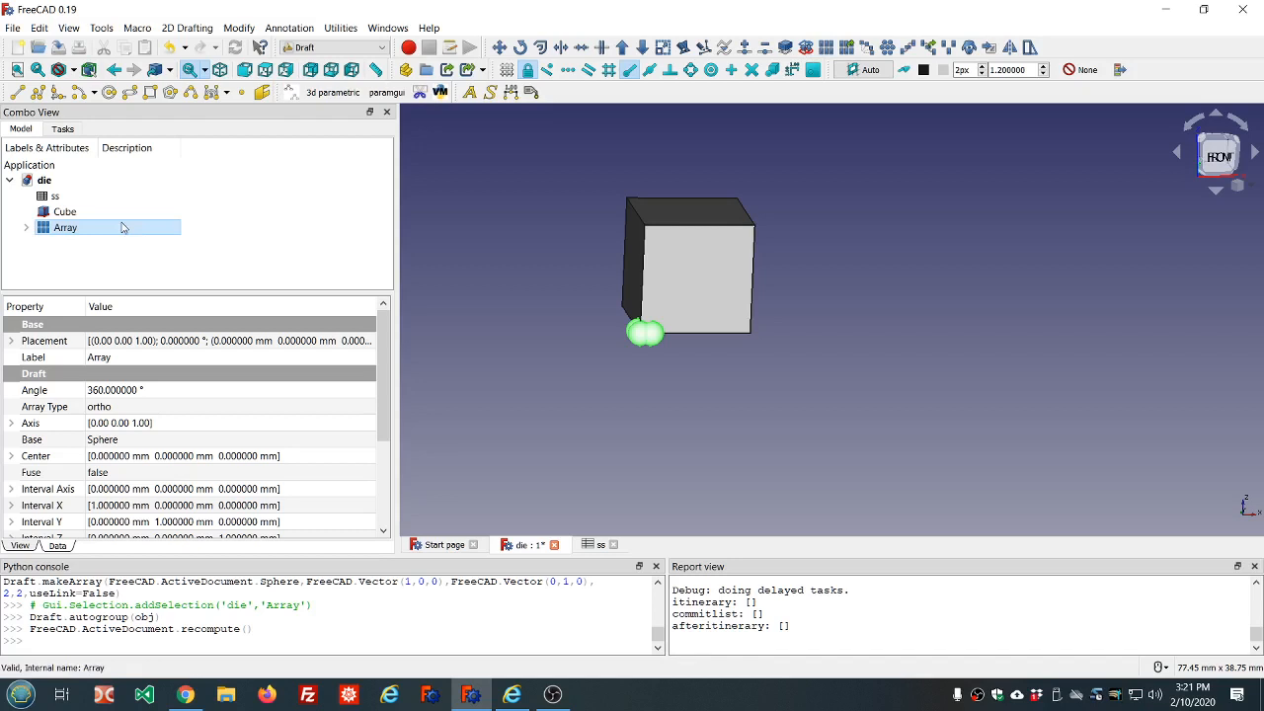
Set the sphere array's Number X, Number Y and Number Z to 5 each
click(53, 232)
drag(230, 293, 237, 231)
scroll(226, 382, down, 3)
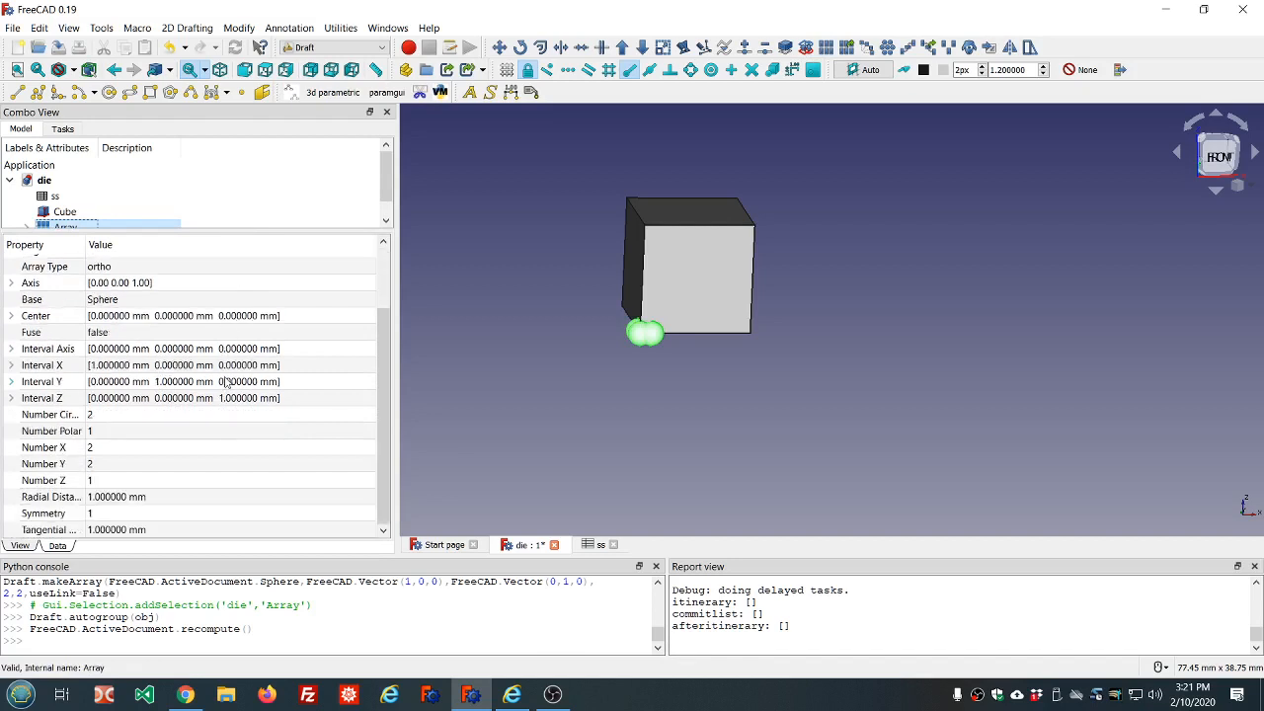
click(129, 450)
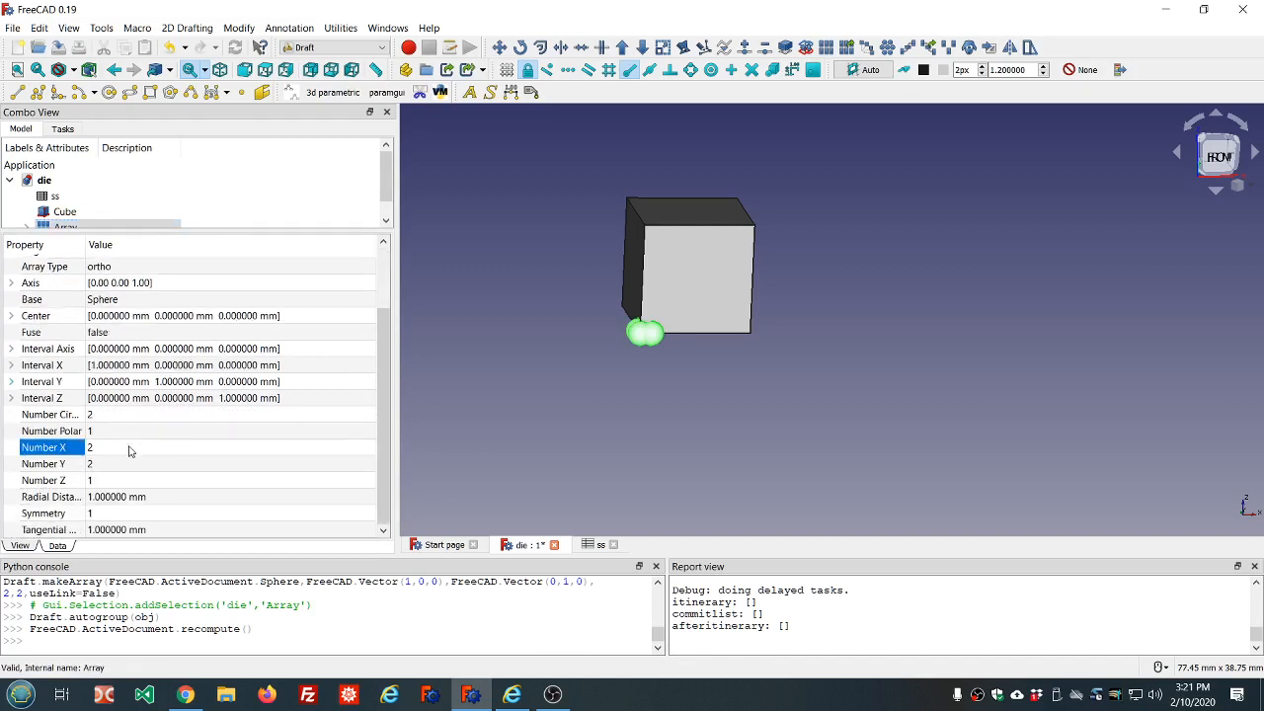
click(129, 449)
text(5)
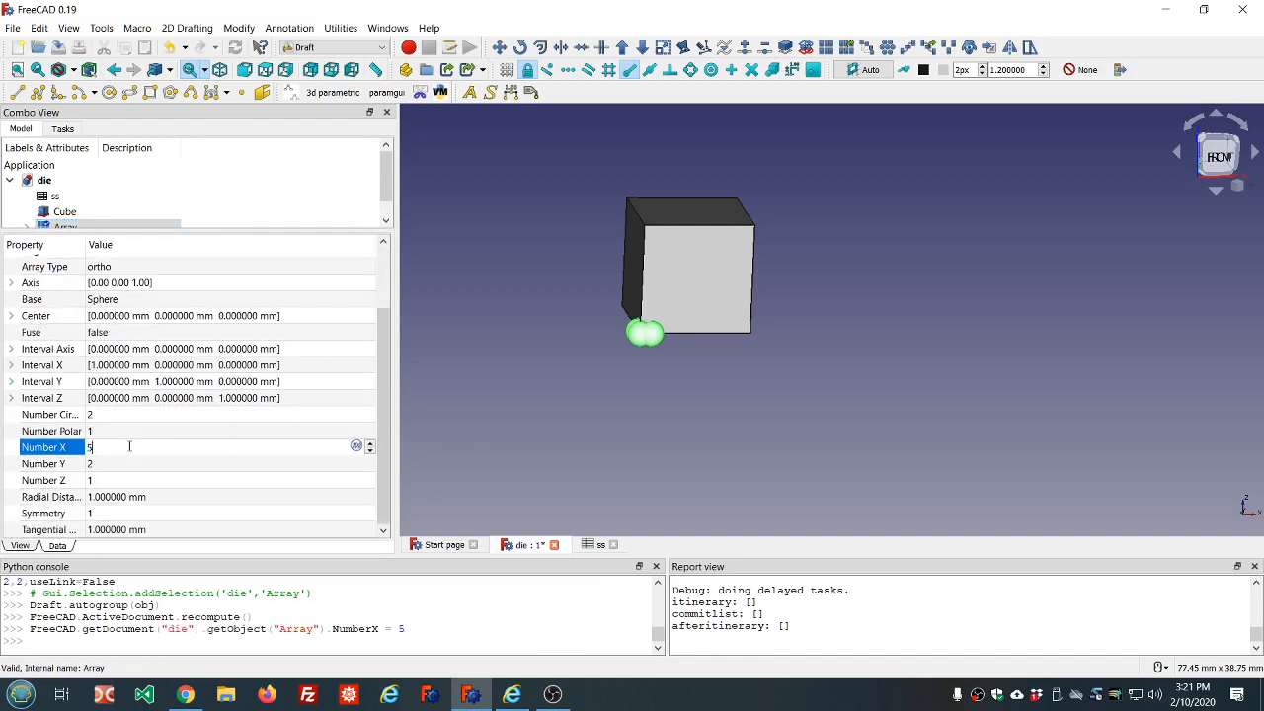
click(128, 464)
click(129, 464)
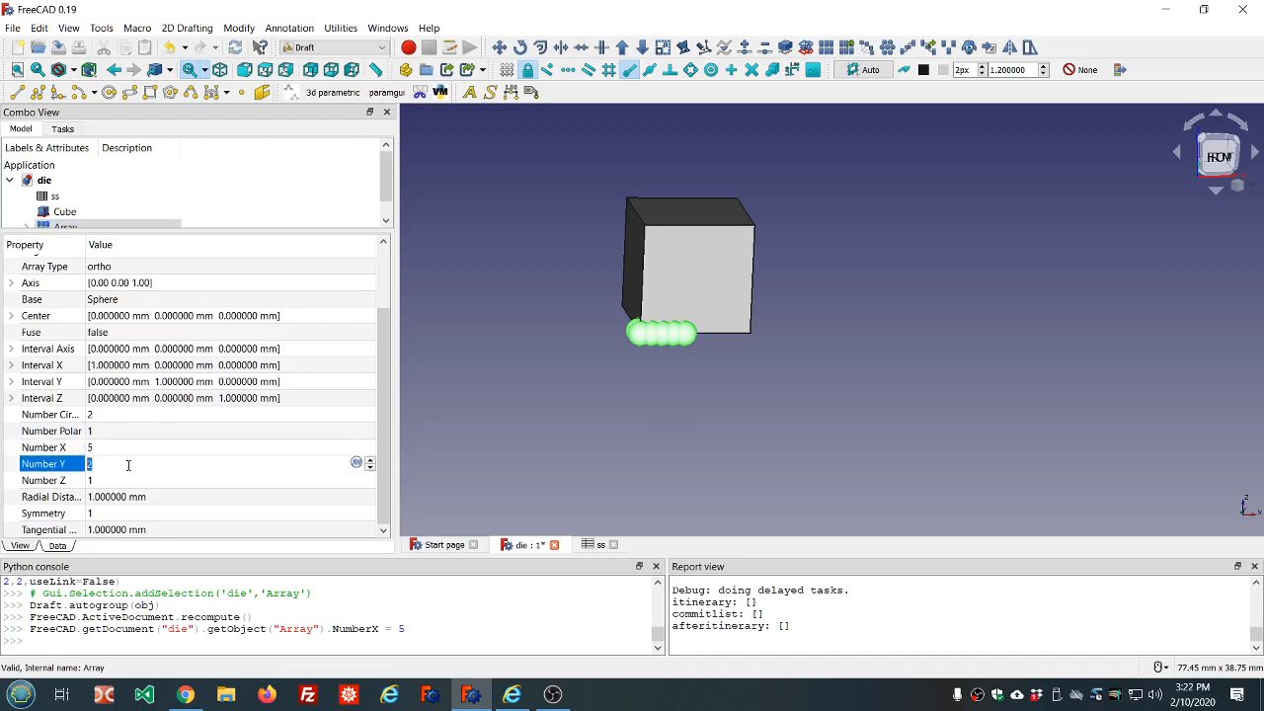
text(5)
click(127, 480)
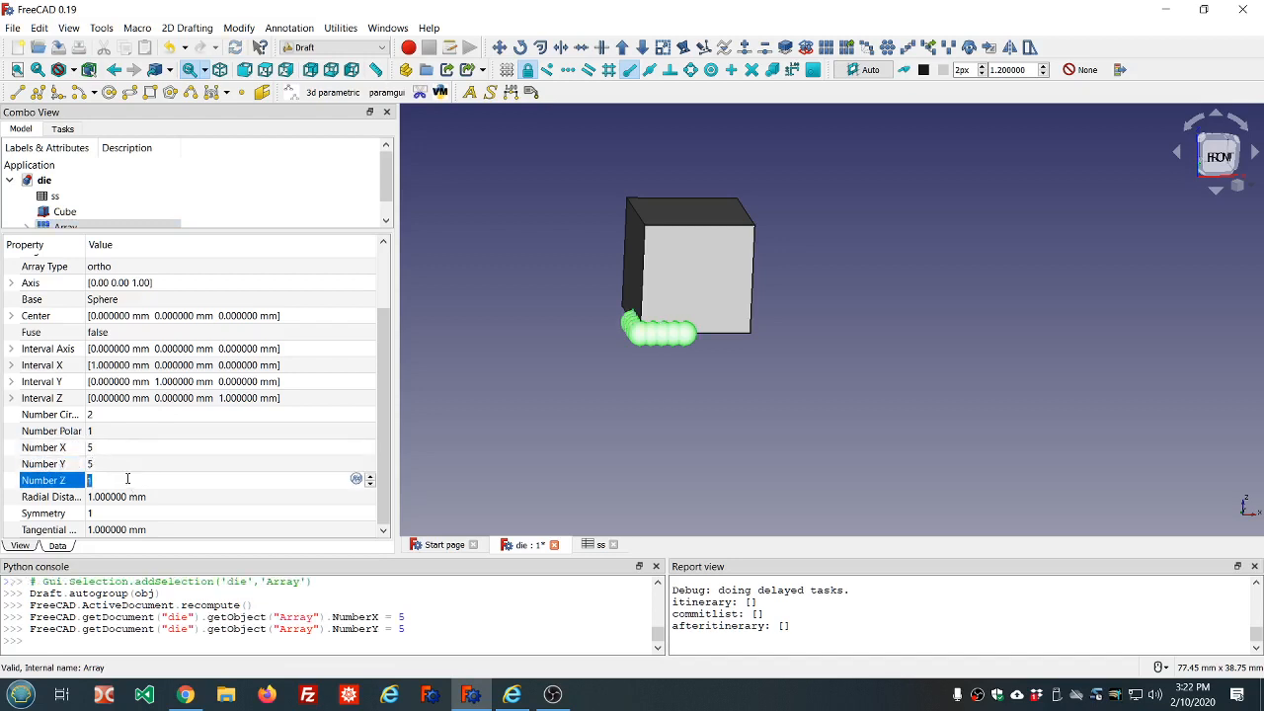
text(5)
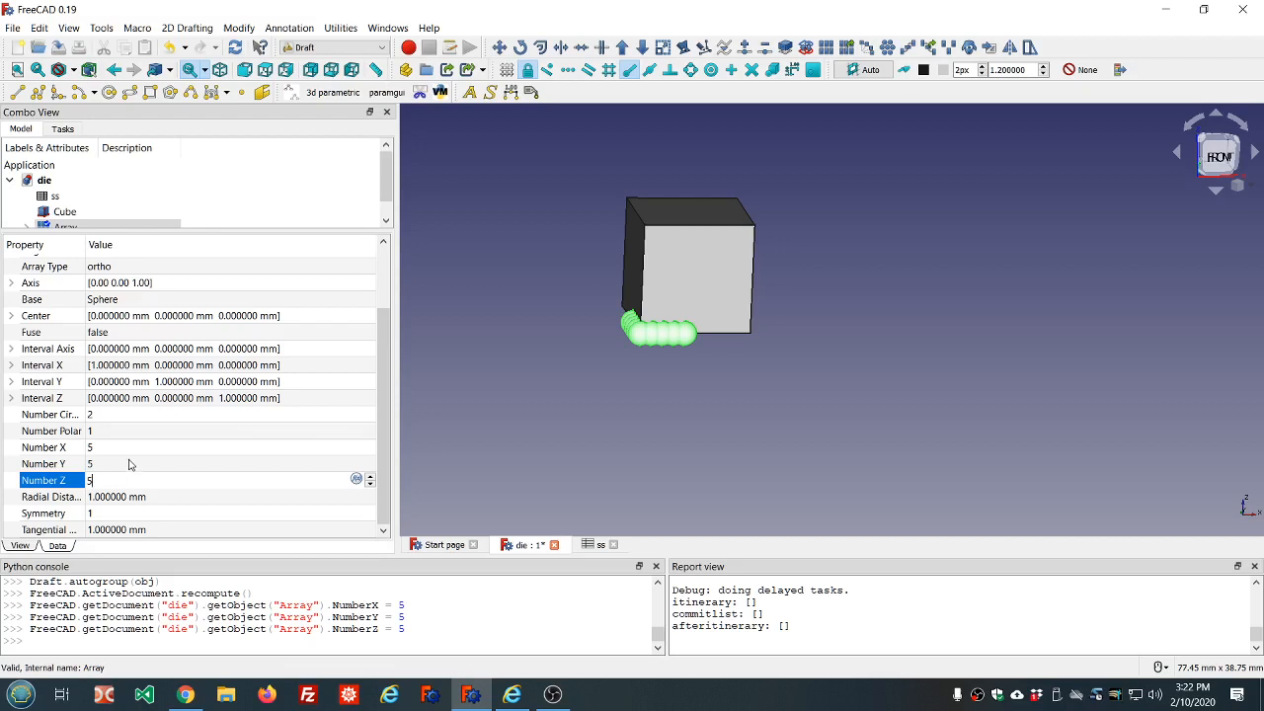
click(129, 462)
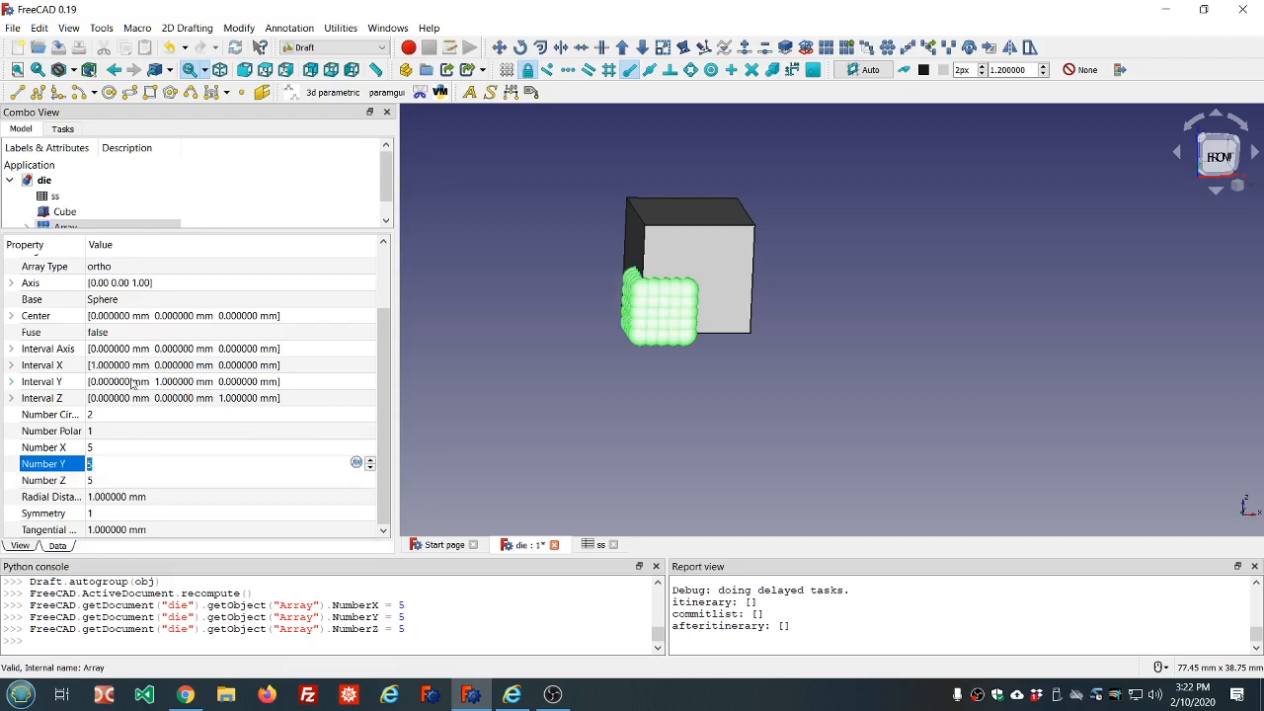
Bind the x component of the array's Interval X to the expression <<ss>>.ss_interval
click(11, 365)
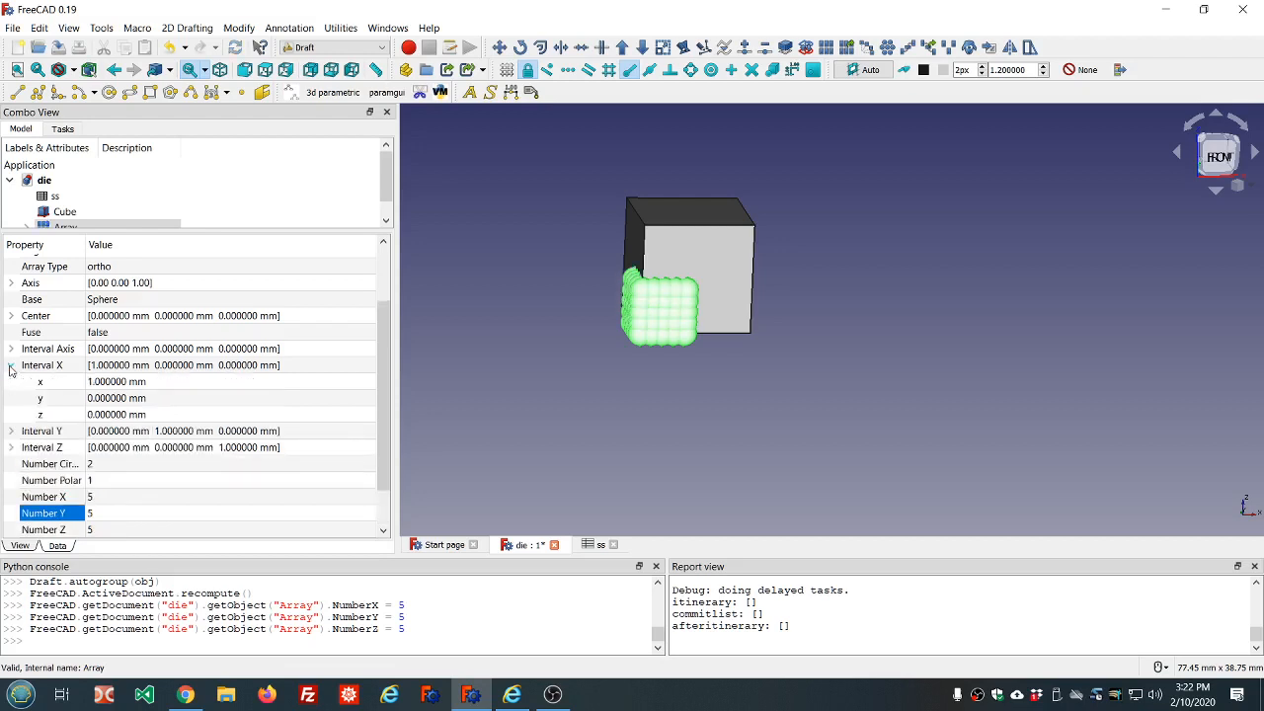
click(169, 383)
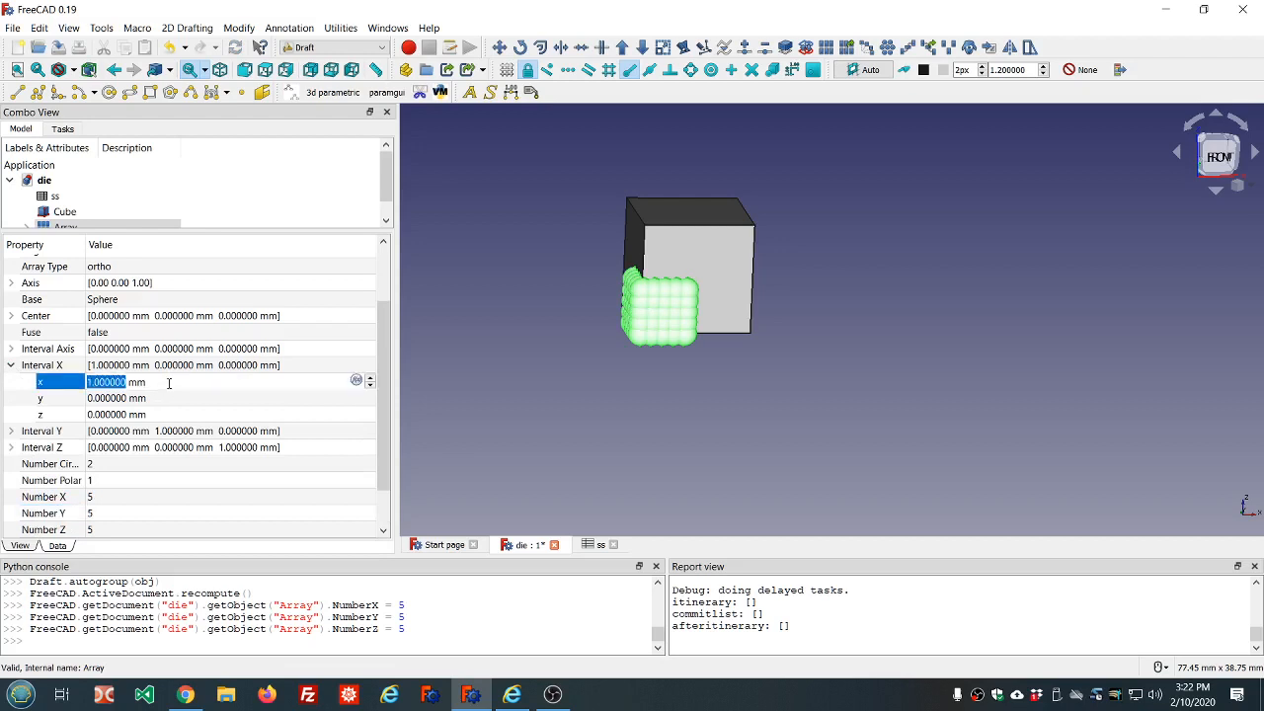
key(equal)
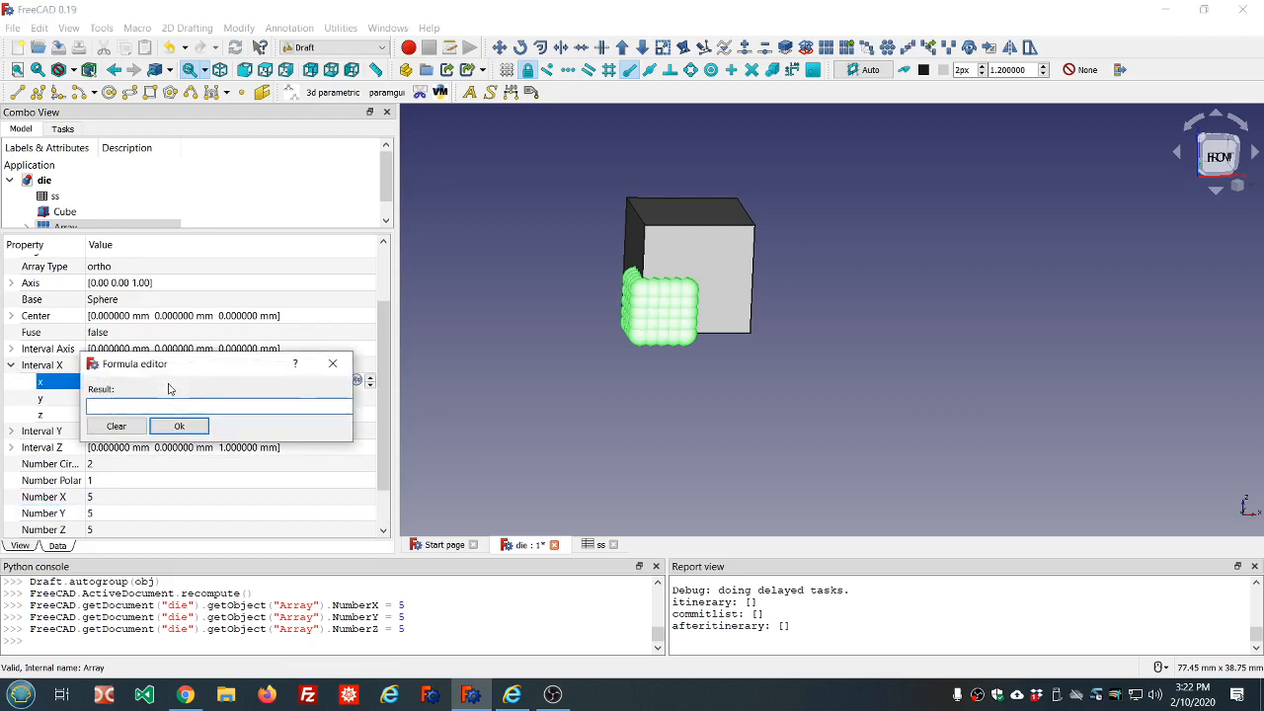
text(ss.ss)
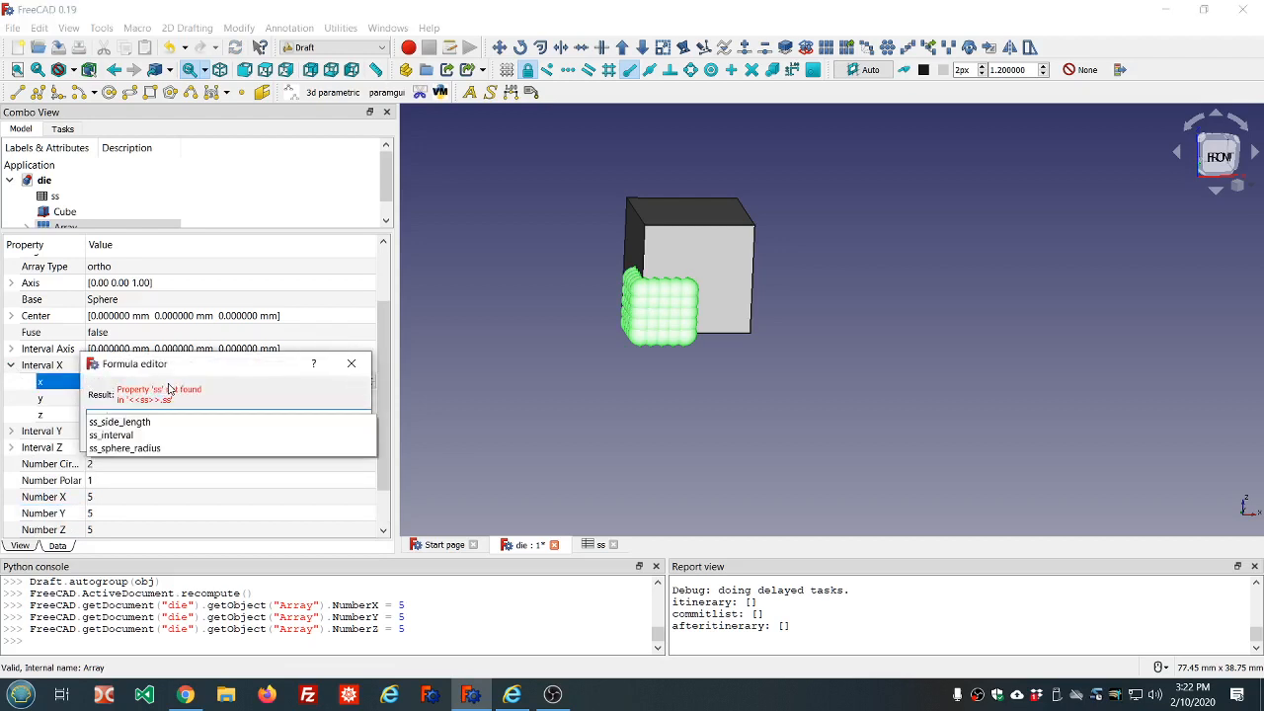
key(Down)
key(Down)
key(Return)
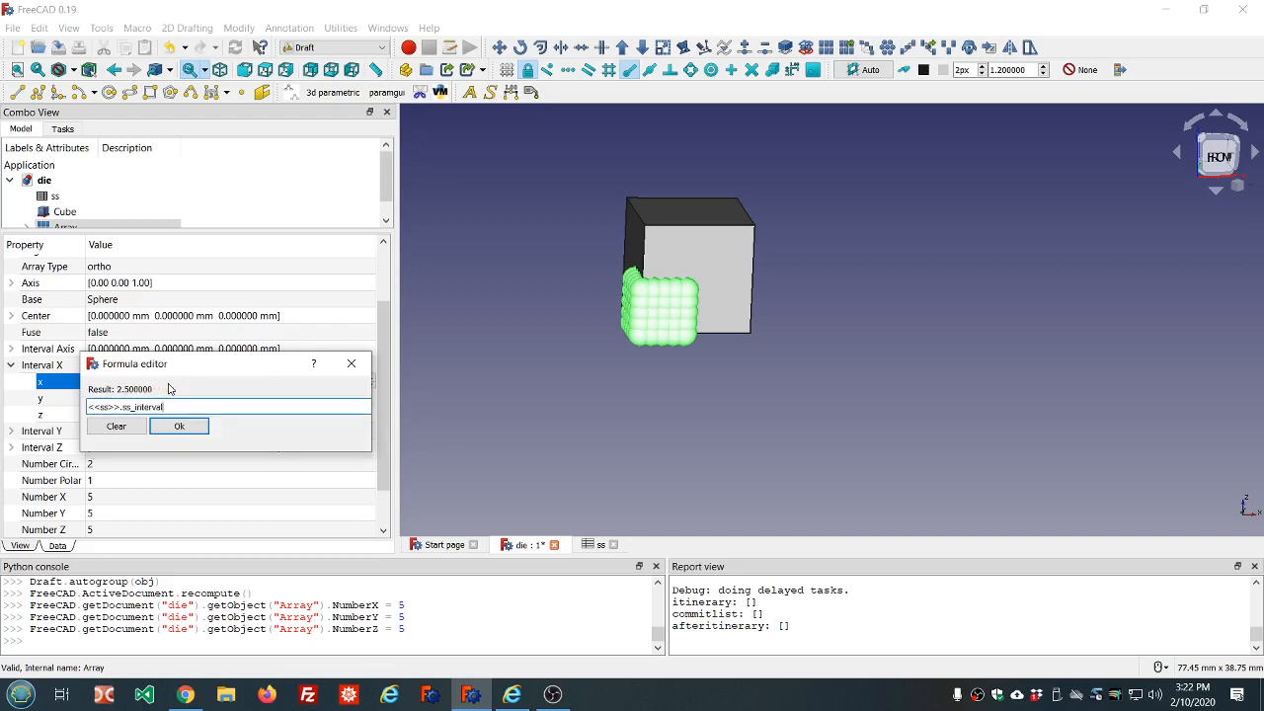
key(Return)
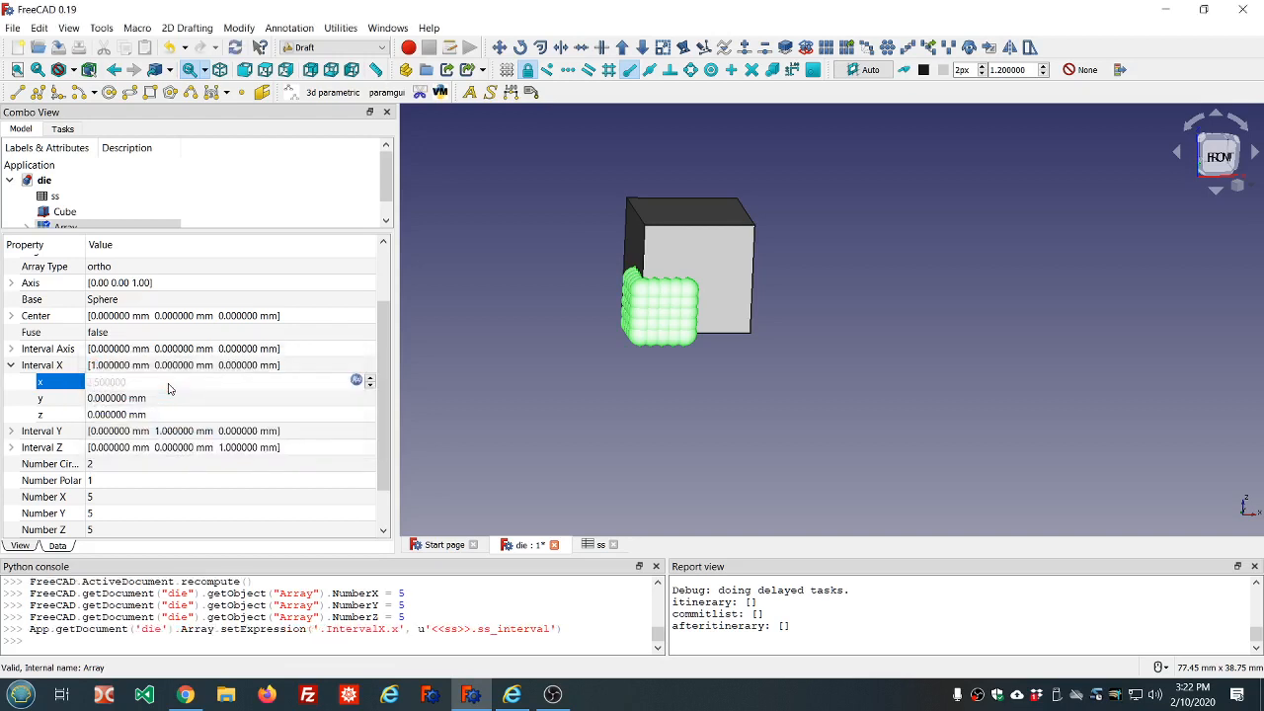
click(11, 366)
Bind the y component of the array's Interval Y to the expression <<ss>>.ss_interval
click(11, 381)
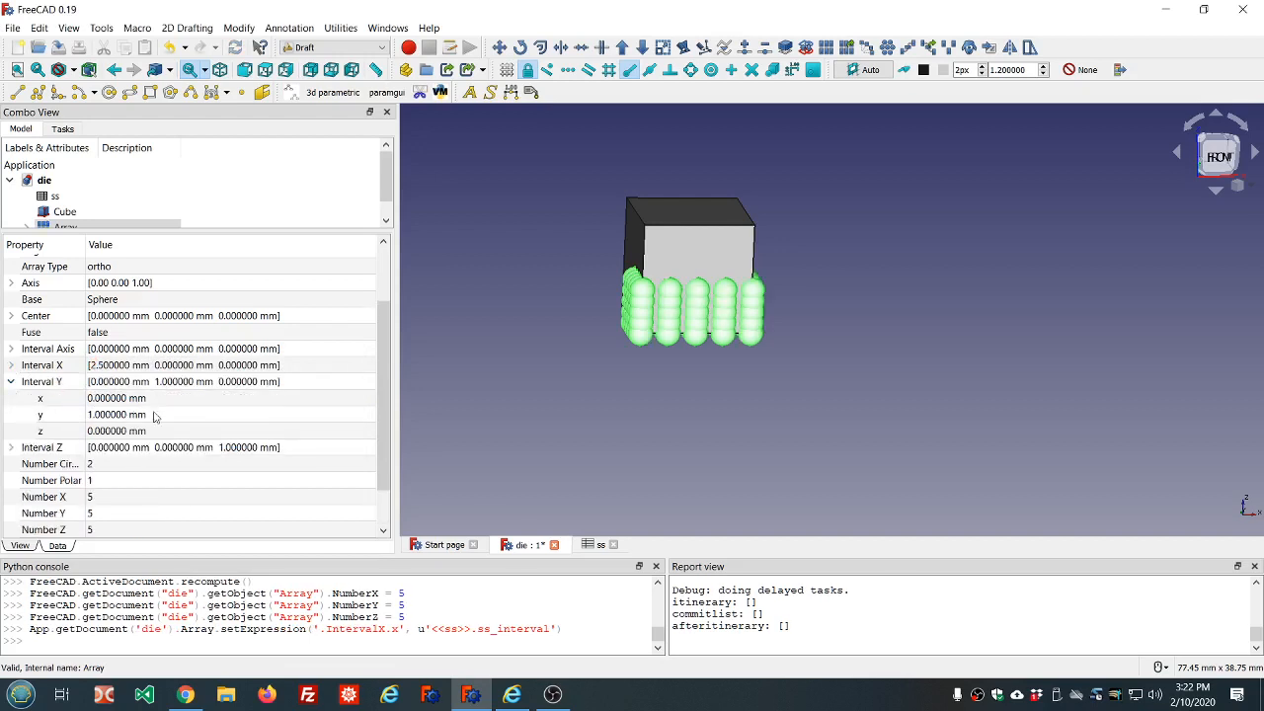
click(155, 414)
click(356, 413)
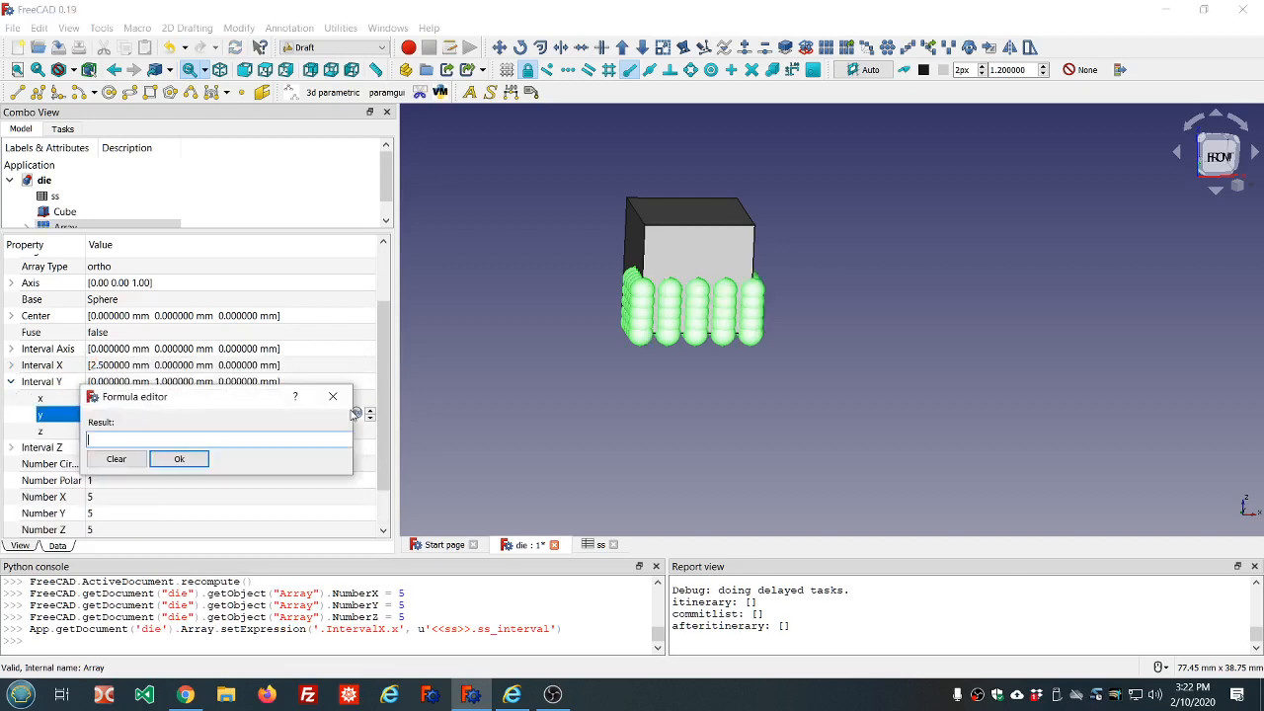
text(<<ss>>.ss)
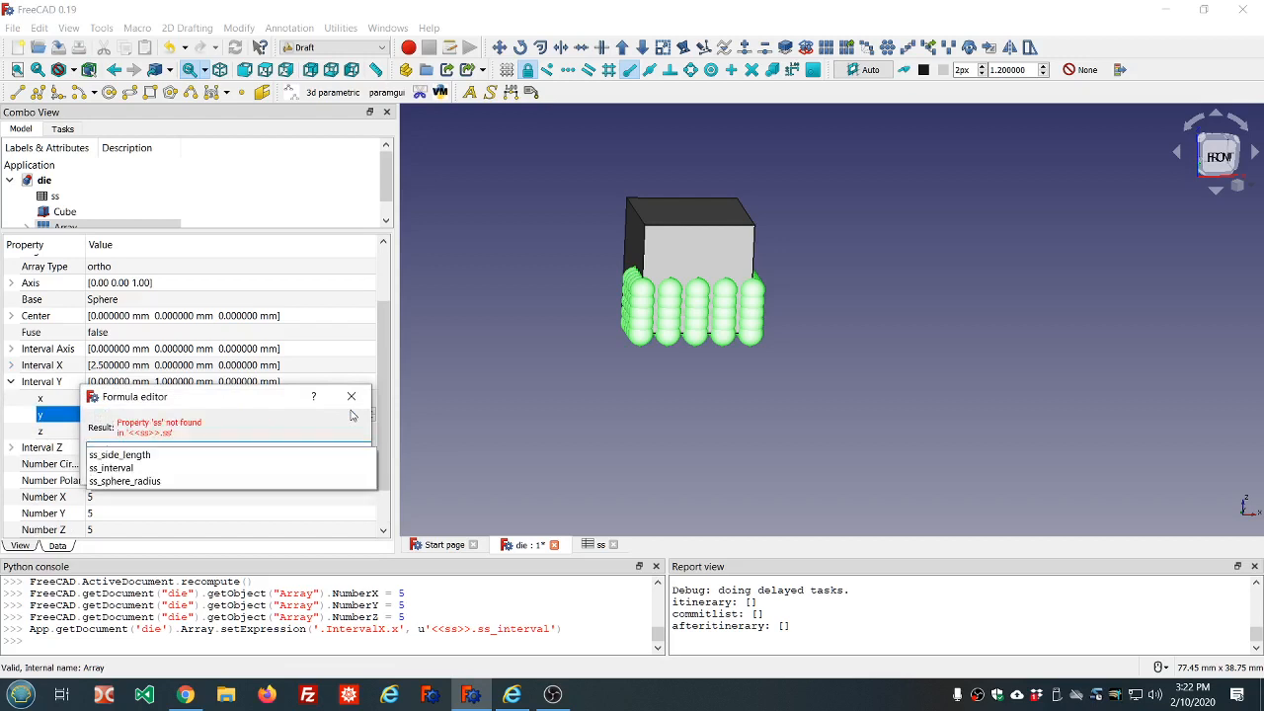
key(Down)
key(Down)
key(Return)
key(Return)
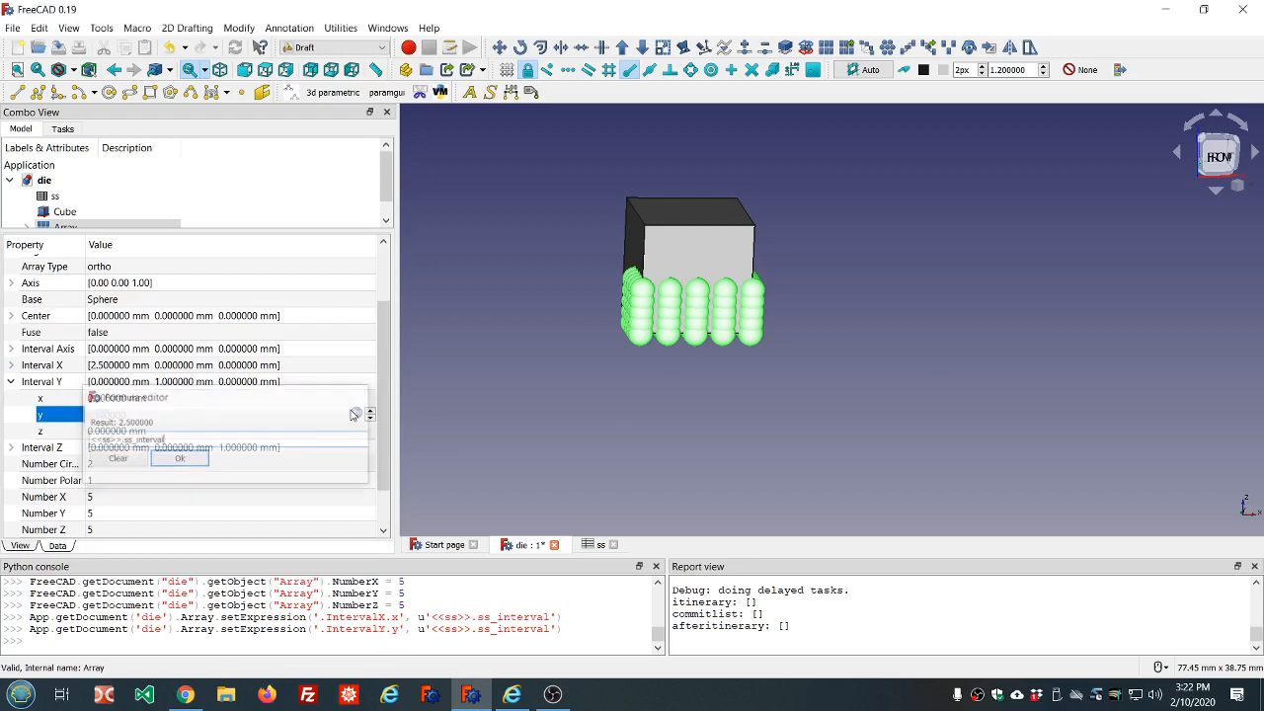
Bind the z component of the array's Interval Z to <<ss>>.ss_interval and recompute the document
click(10, 448)
click(127, 500)
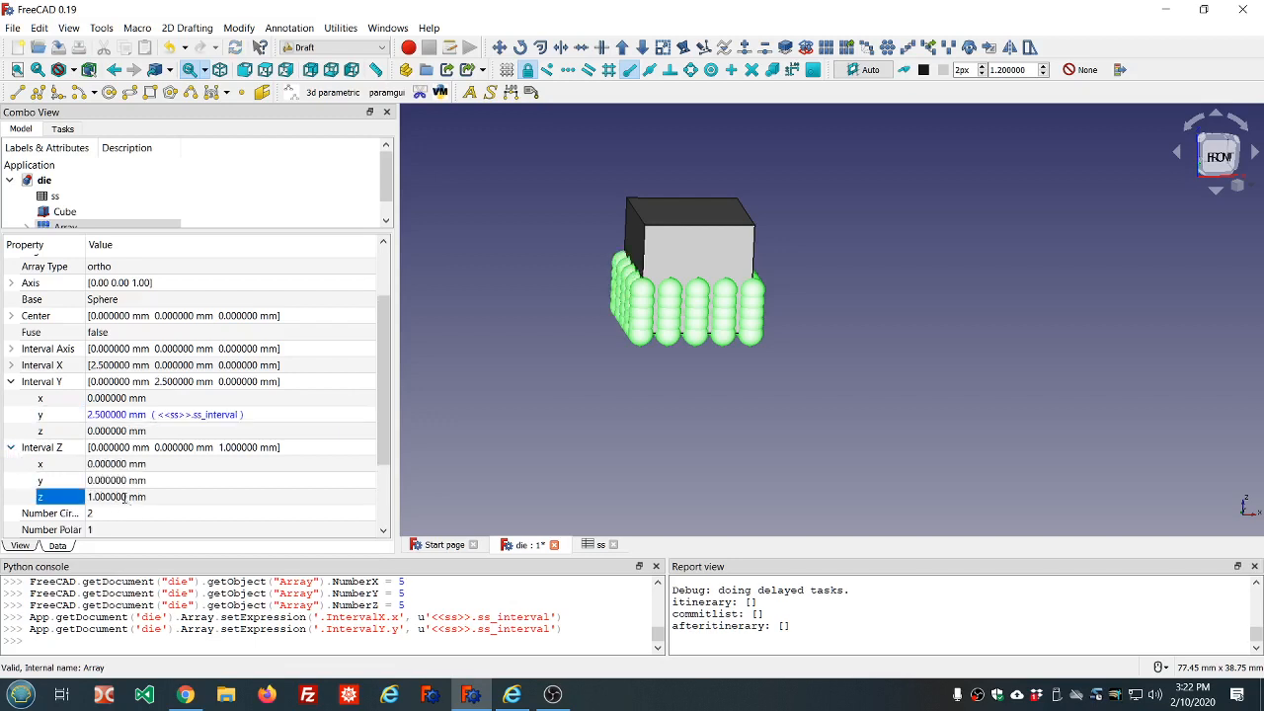
text(=)
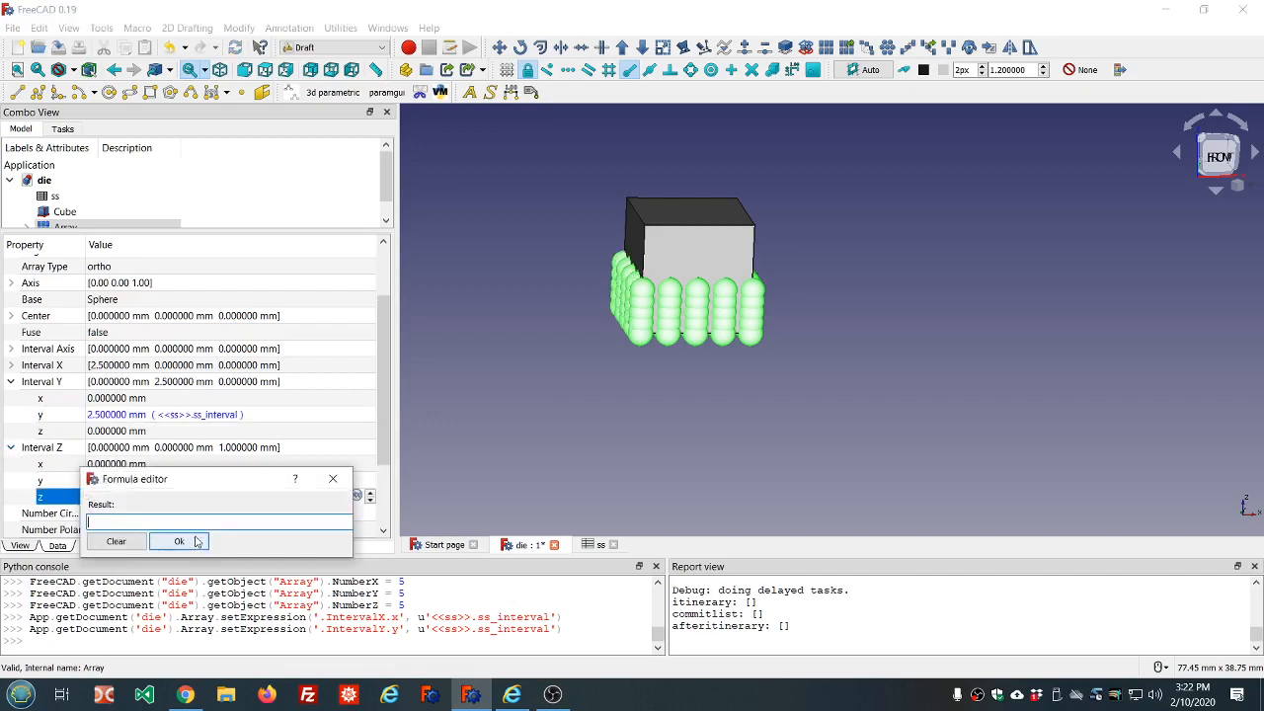
text(<<ss>>.ss)
key(Down)
key(Down)
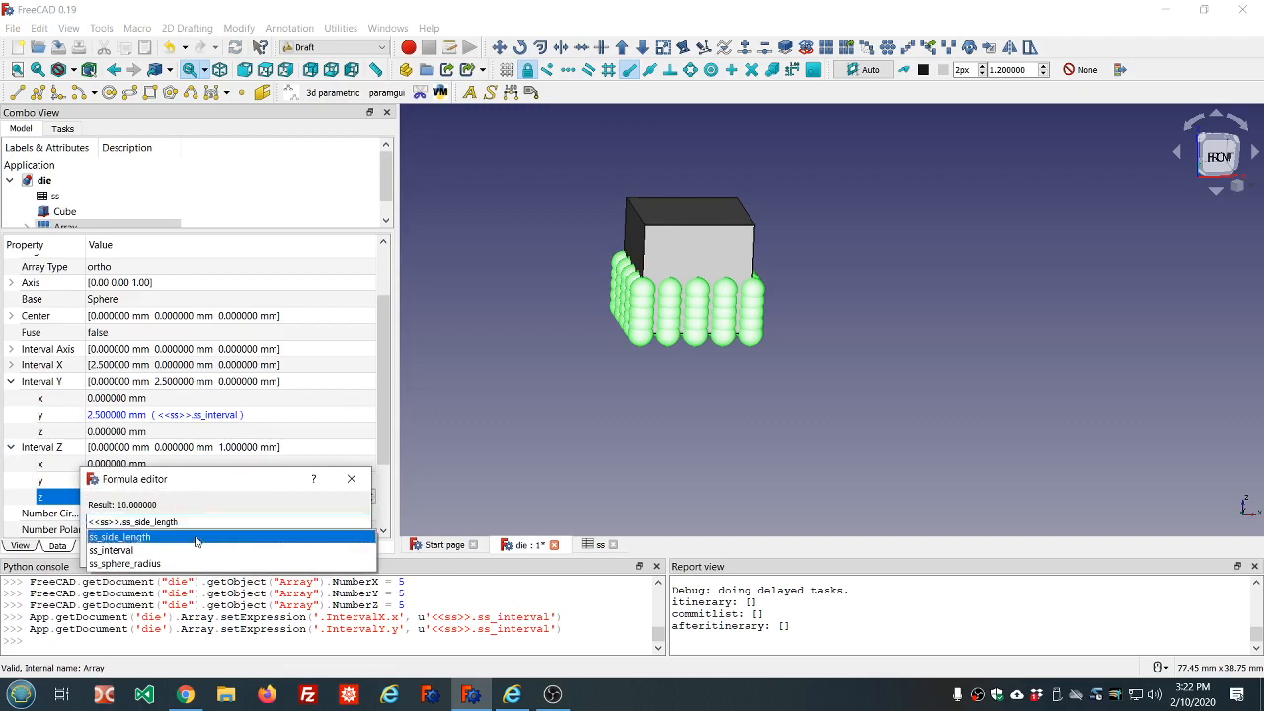
key(Return)
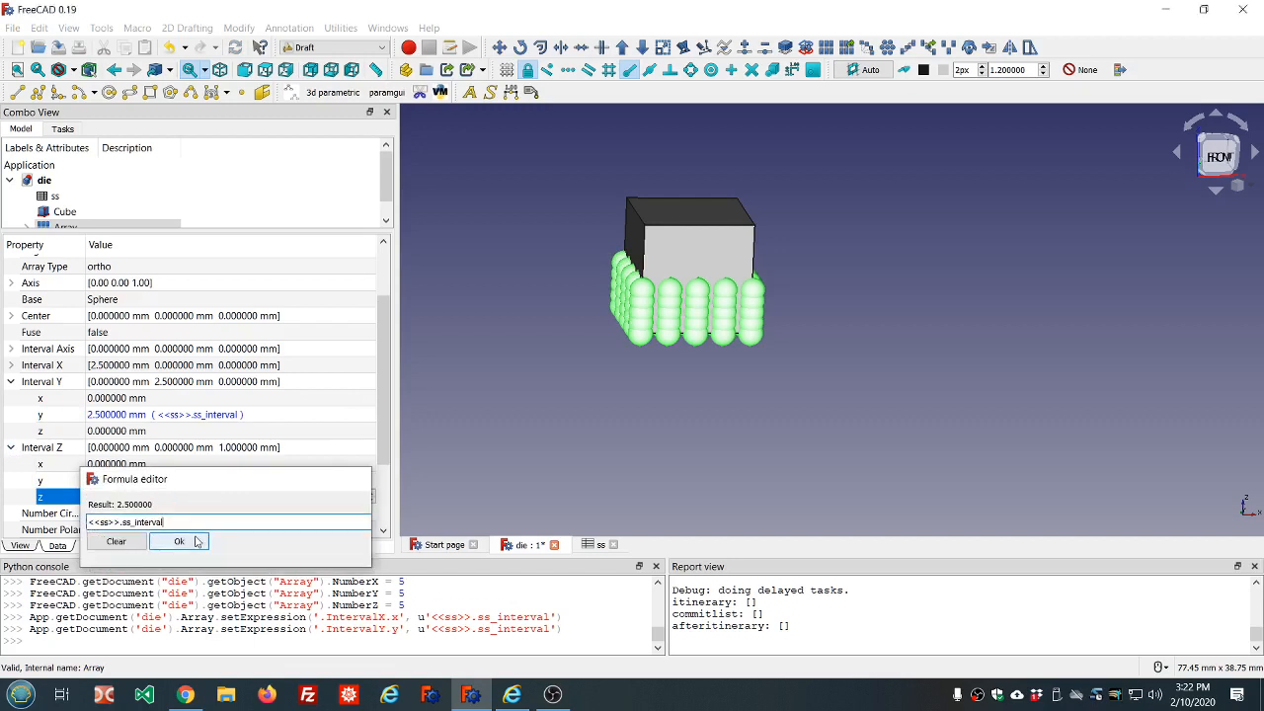
key(Return)
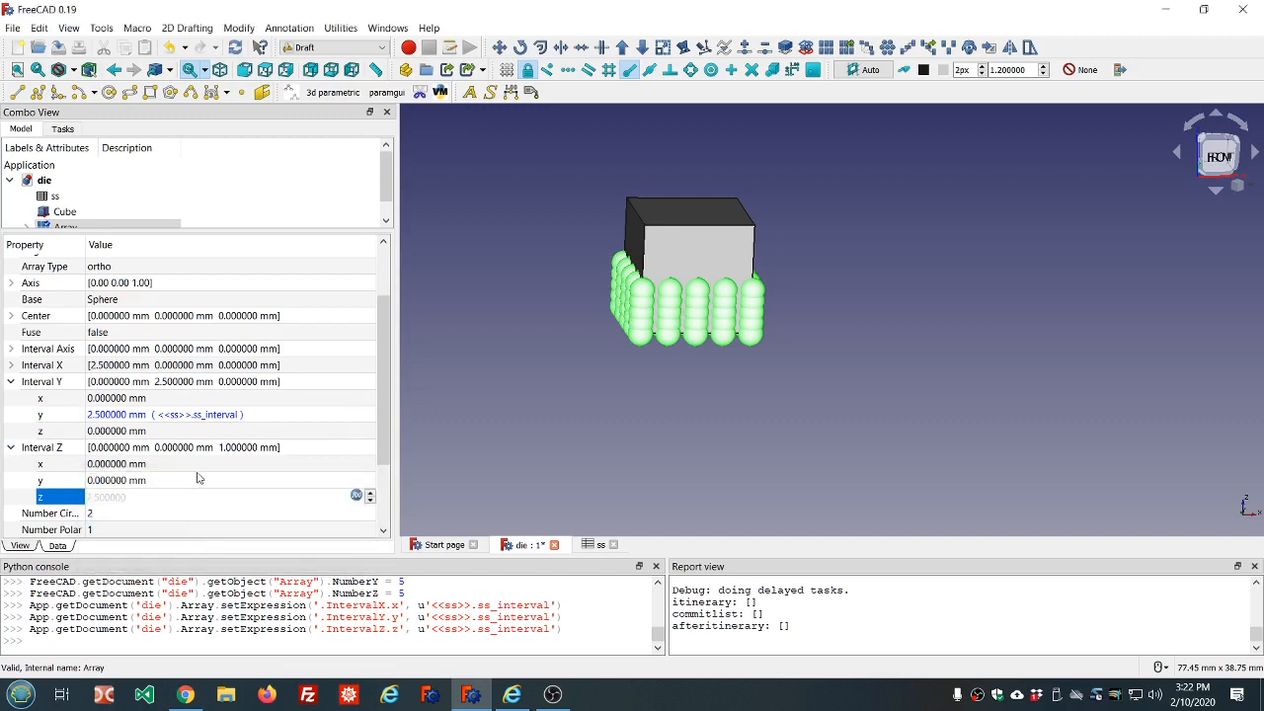
click(235, 47)
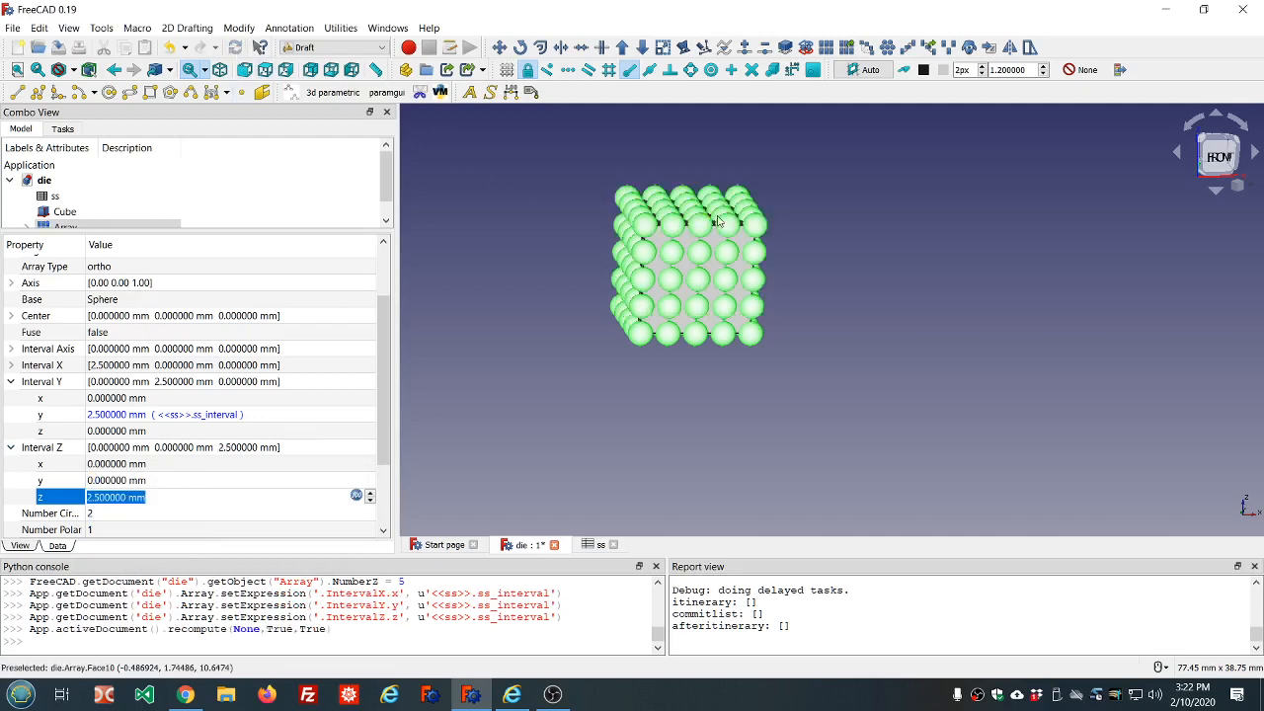
Inspect the sphere array around the cube, clear the selection and enlarge the model tree area
scroll(822, 248, up, 5)
mouse_move(783, 254)
middle_down()
mouse_move(781, 200)
mouse_move(748, 169)
mouse_move(777, 235)
mouse_move(761, 247)
mouse_move(787, 238)
middle_up()
scroll(787, 238, down, 5)
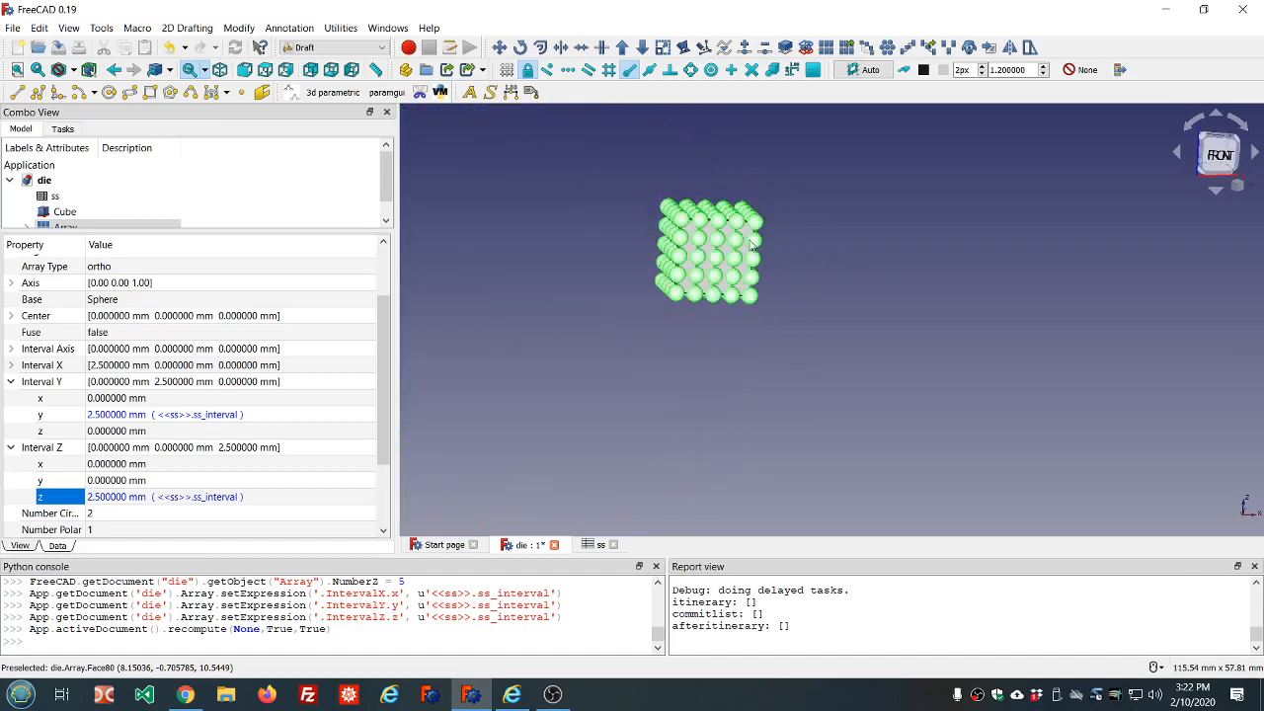
scroll(718, 242, up, 3)
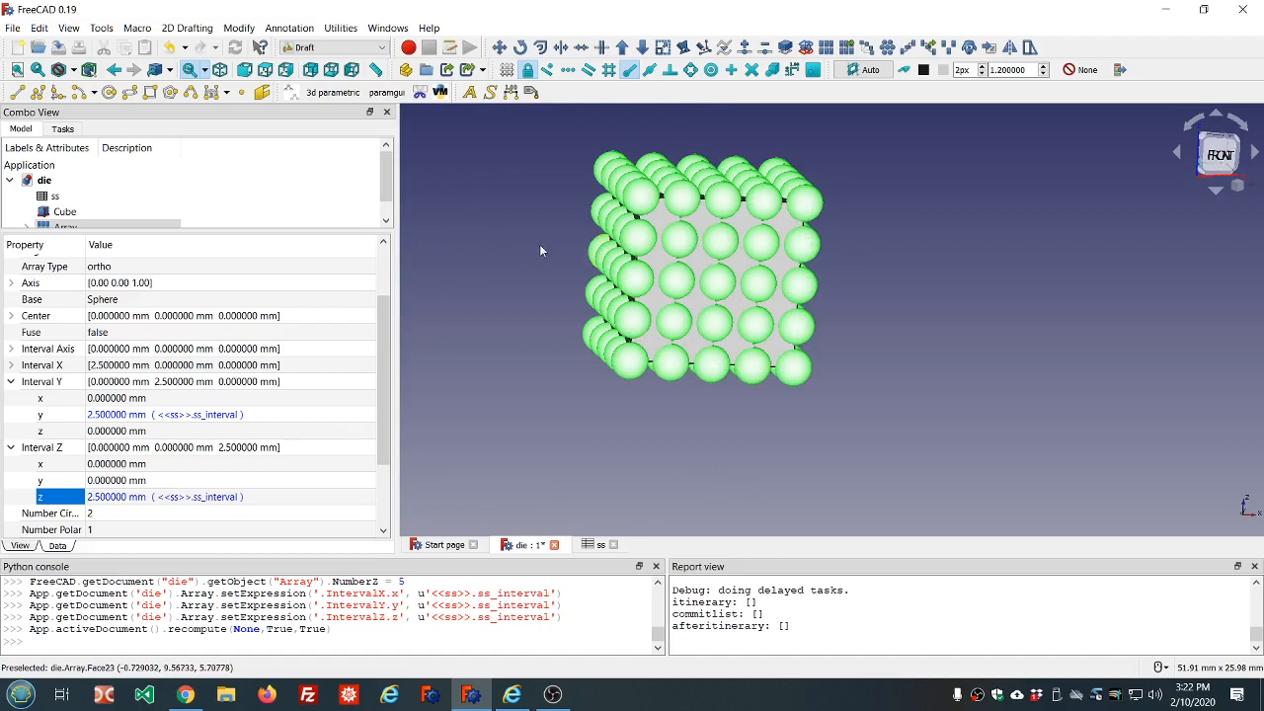
click(310, 184)
drag(296, 235, 292, 367)
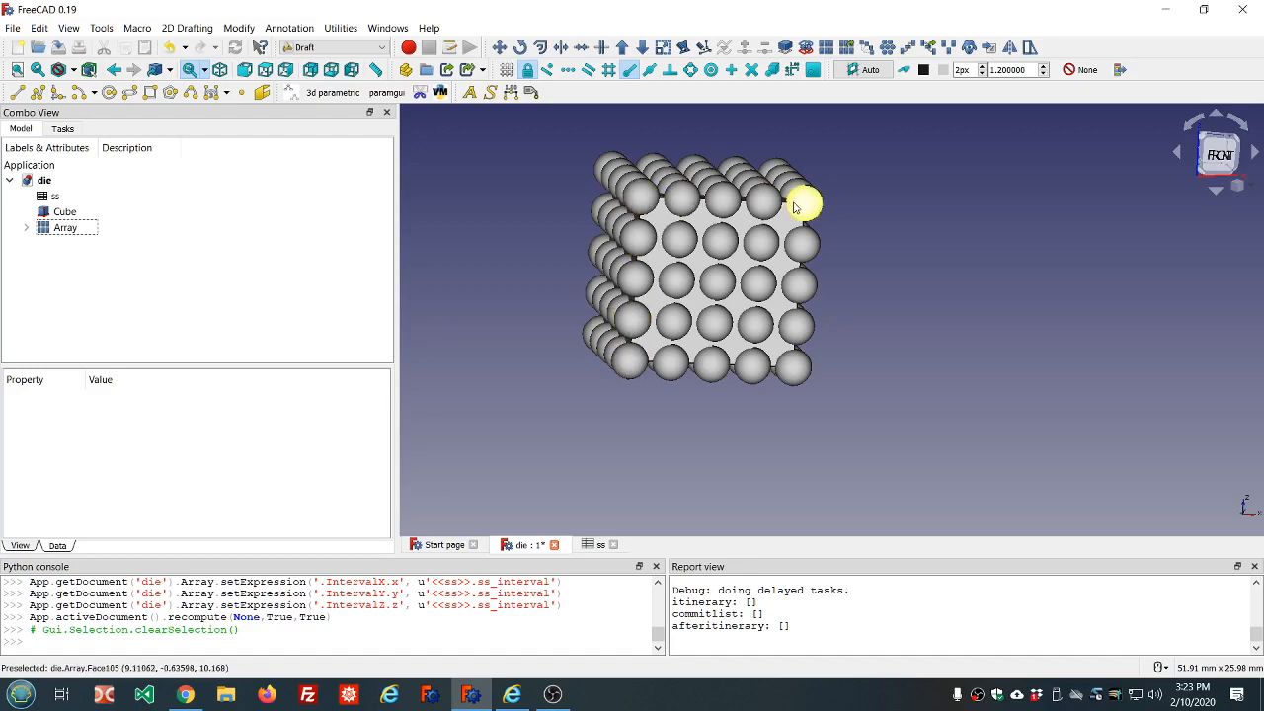
Test selecting single dots in the middle row of the cube's front face and clear the selection
click(675, 282)
click(758, 285)
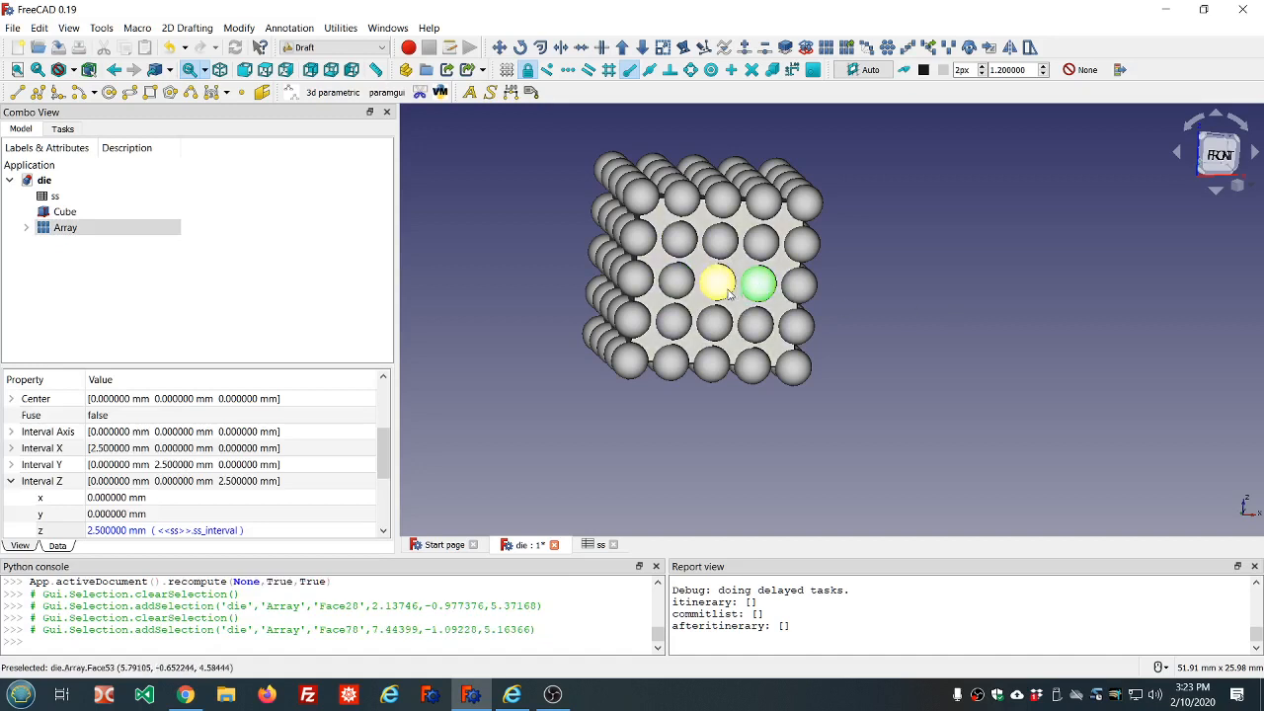
click(679, 285)
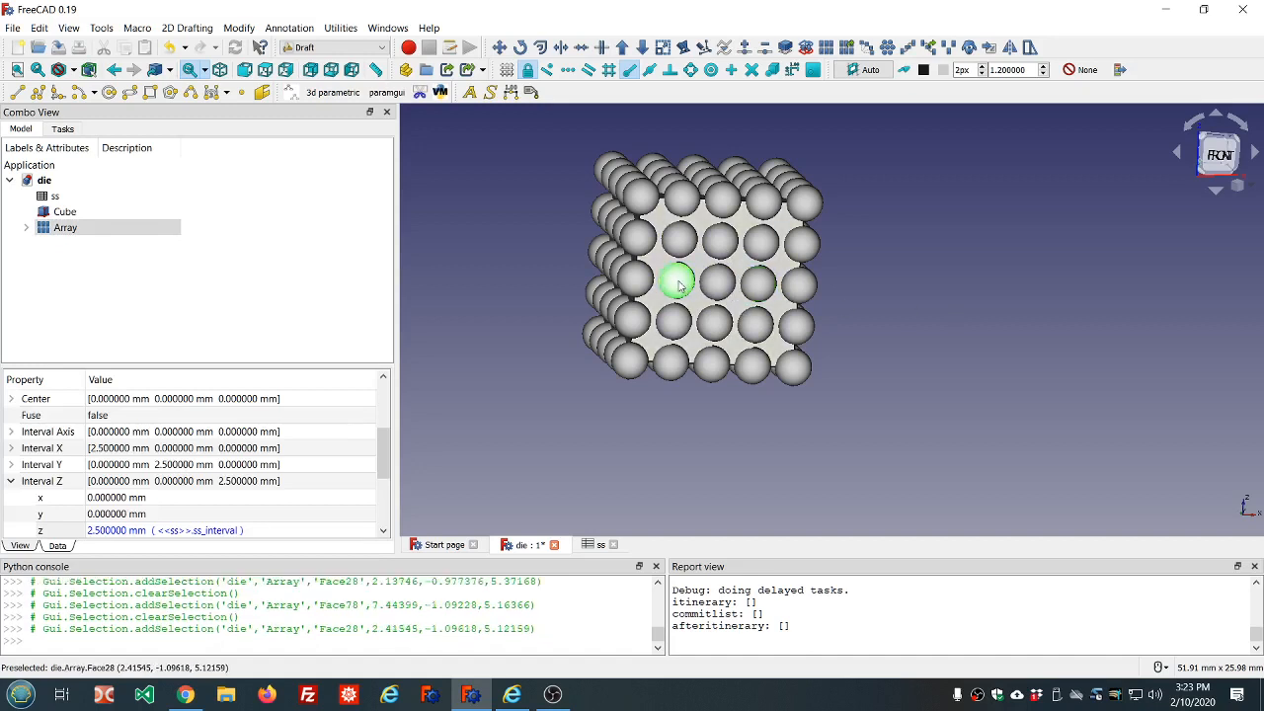
click(238, 229)
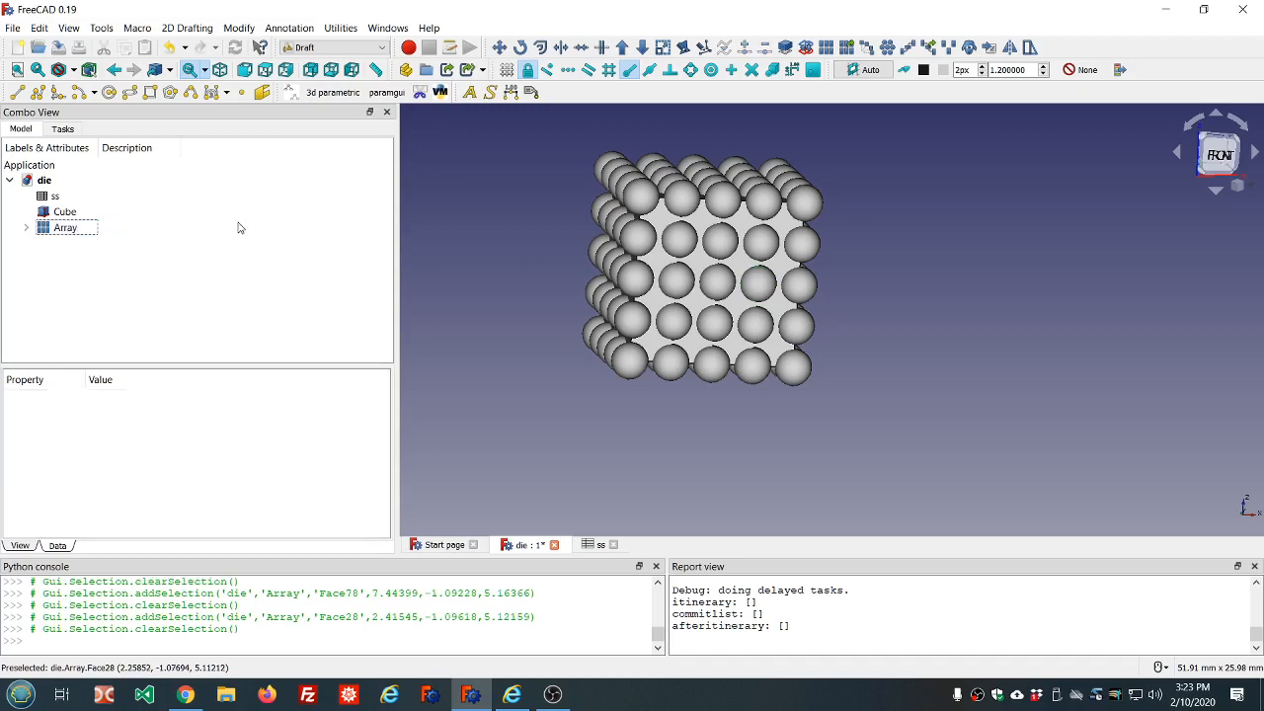
Switch to the Part workbench, explode the sphere array compound into individual spheres and check the resulting group's contents
click(346, 48)
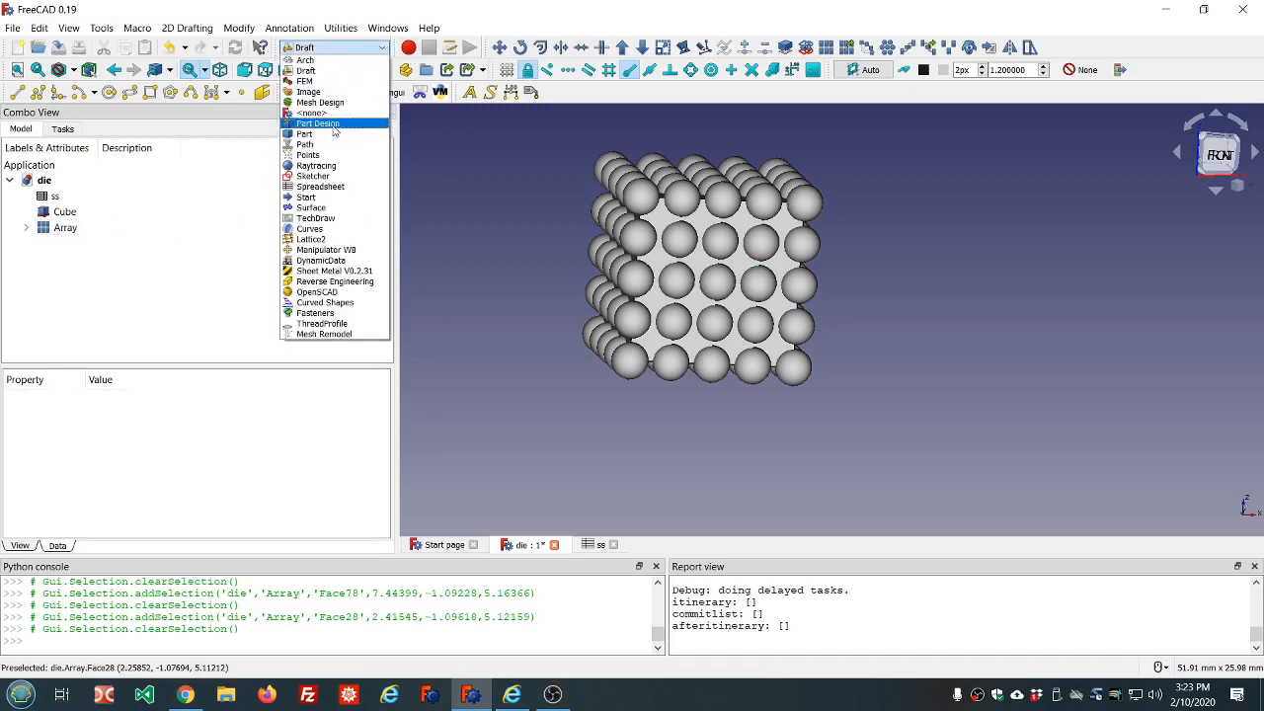
click(316, 134)
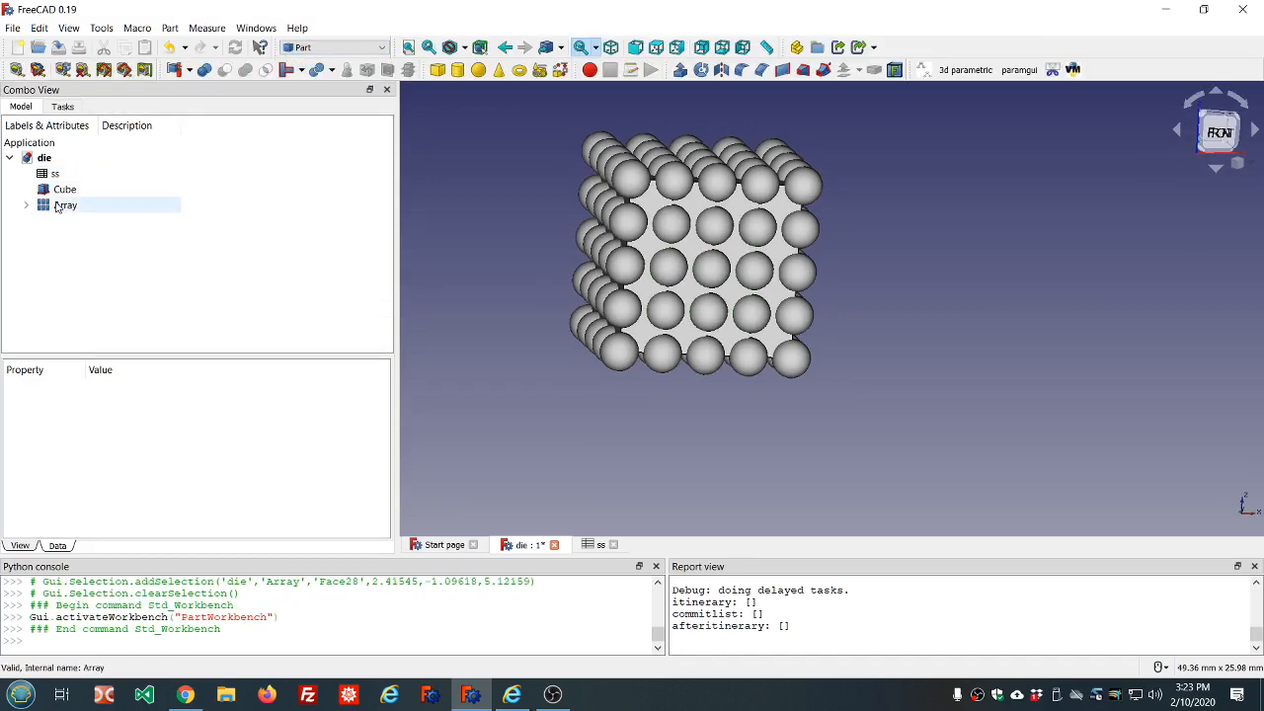
click(57, 206)
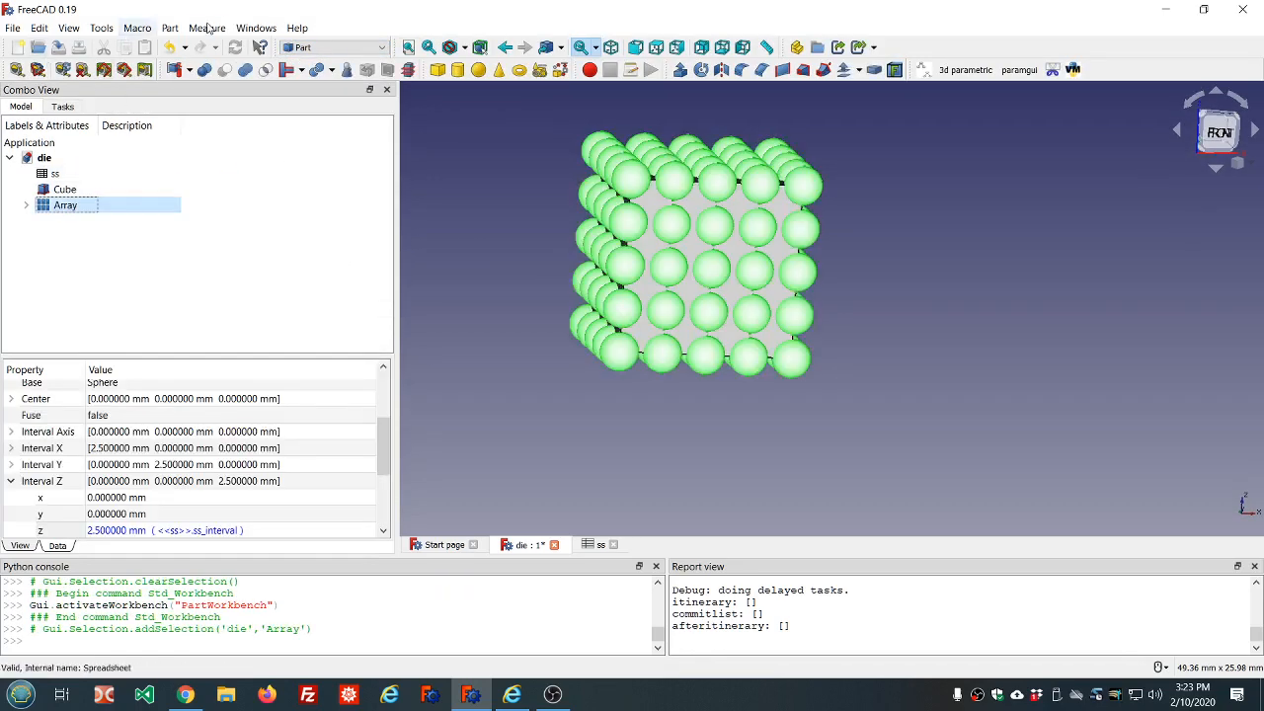
click(171, 27)
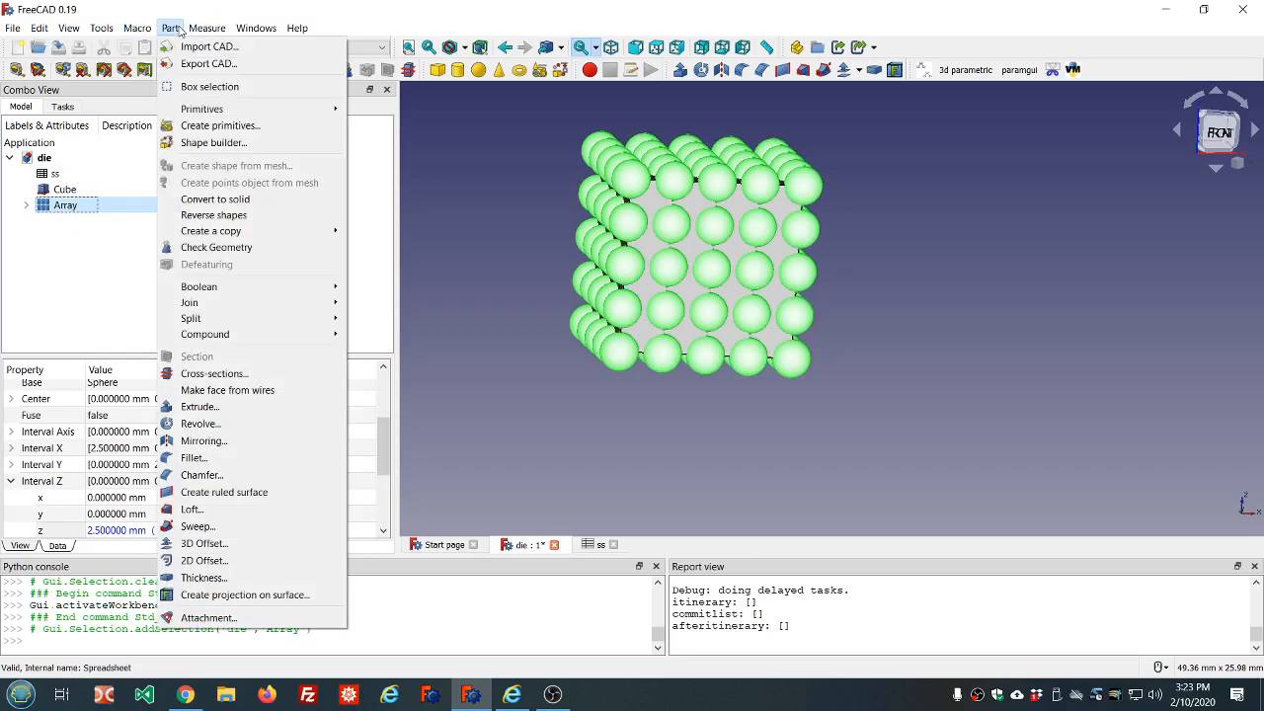
mouse_move(234, 338)
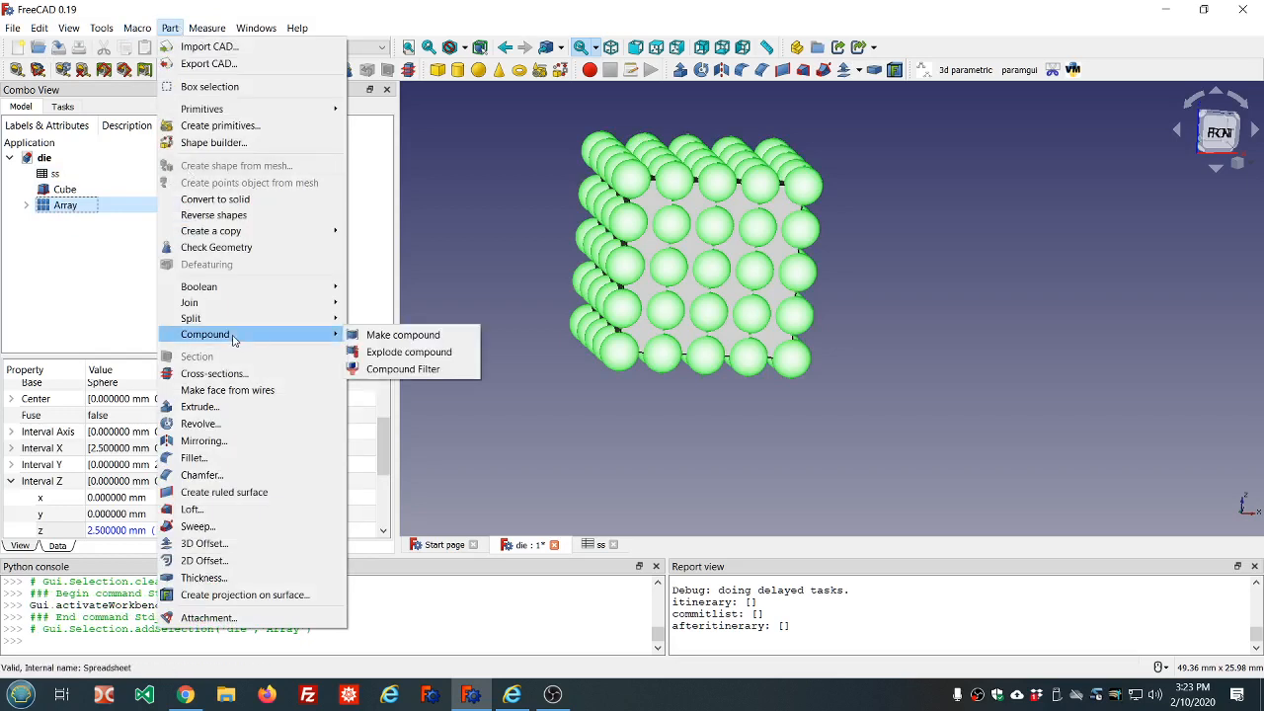
click(398, 357)
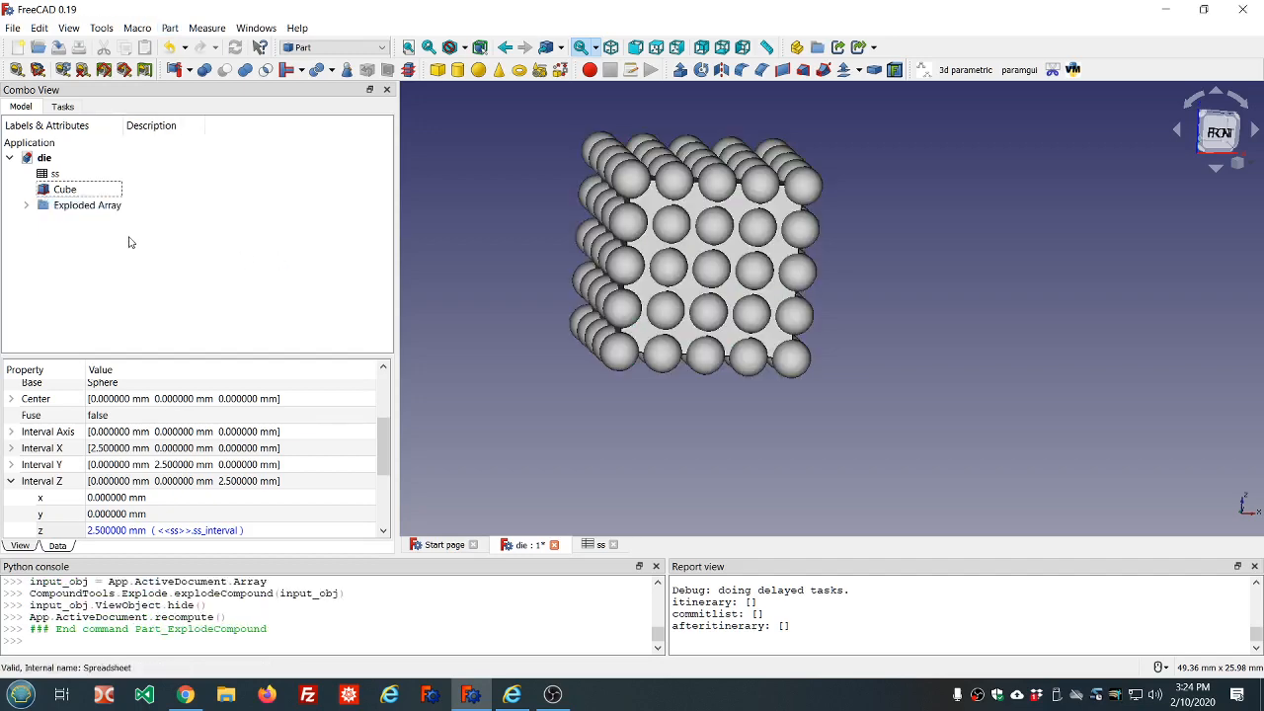
click(26, 206)
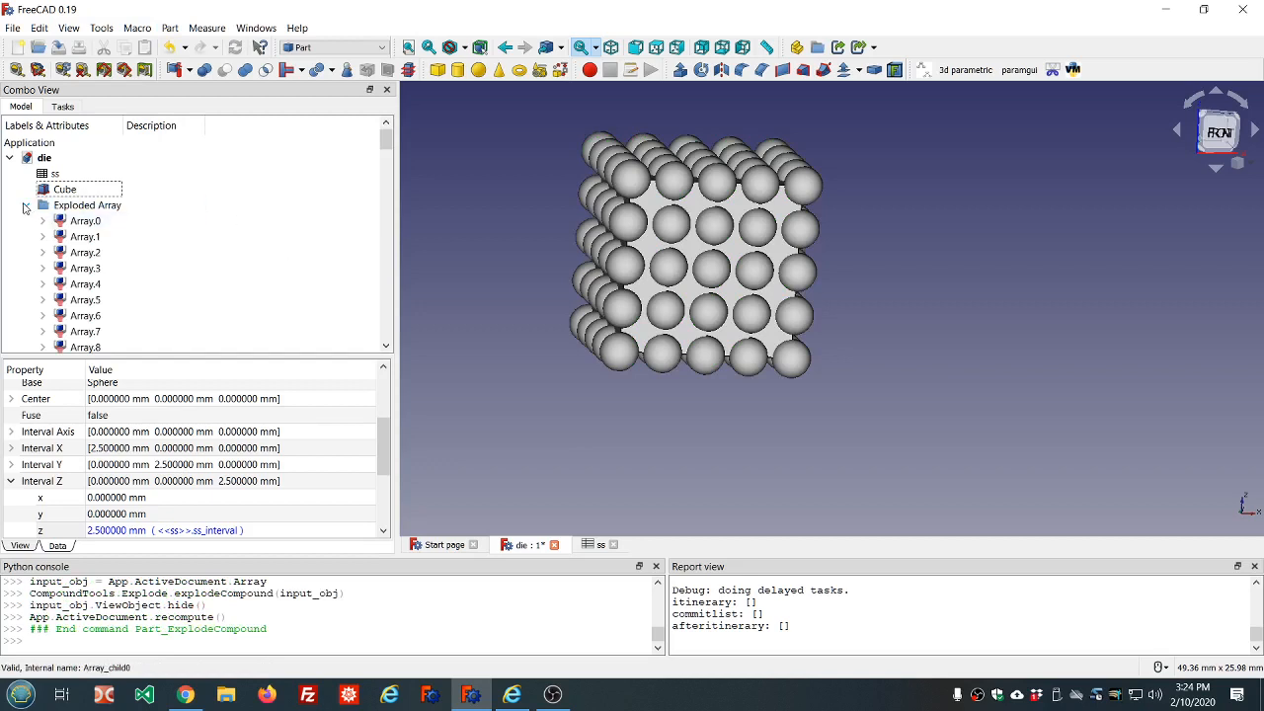
click(25, 206)
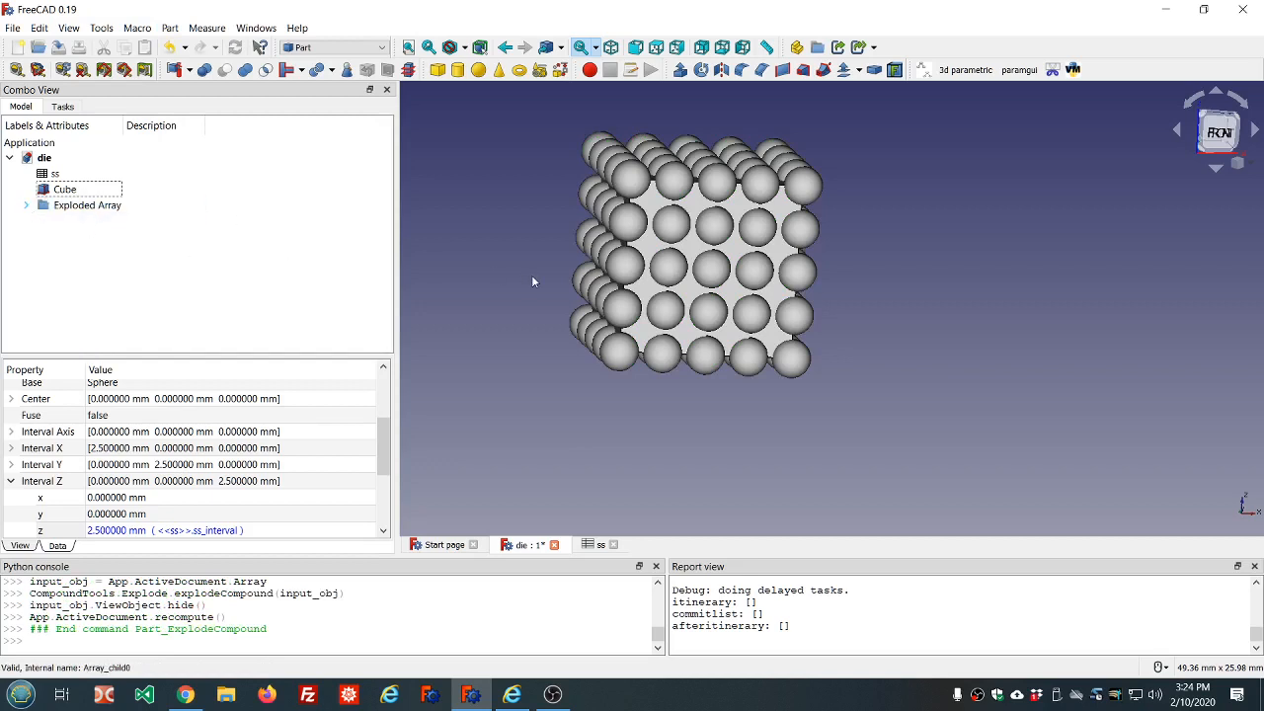
Select the front face's six-dot pattern: the upper and lower rows of three spheres within the inner grid
mouse_move(519, 294)
middle_down()
mouse_move(755, 347)
mouse_move(552, 287)
mouse_move(503, 292)
middle_up()
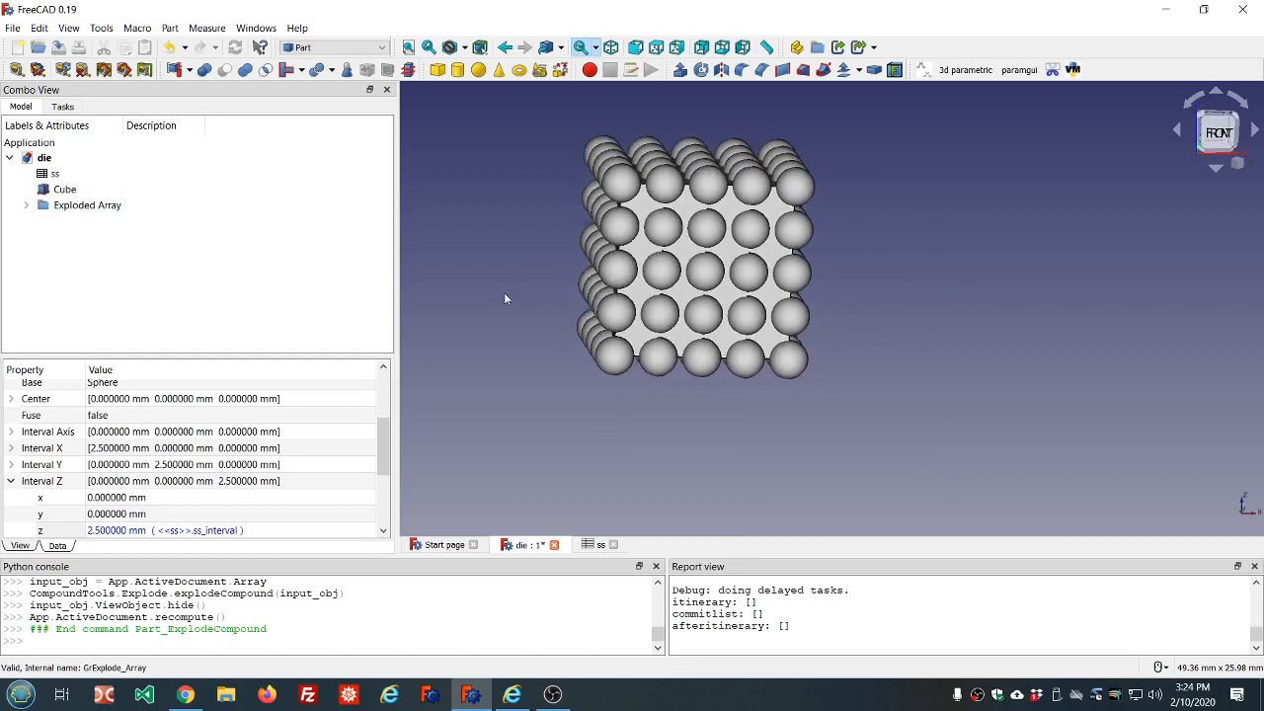
click(664, 231)
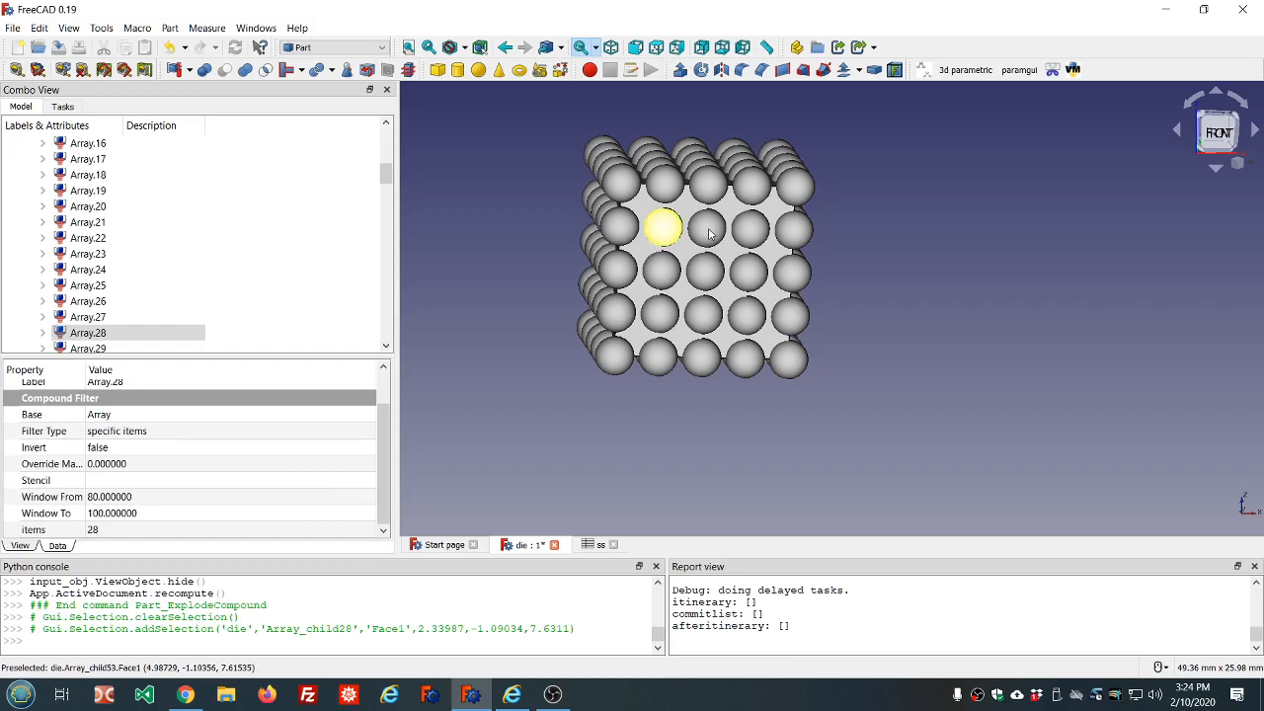
ctrl+click(709, 233)
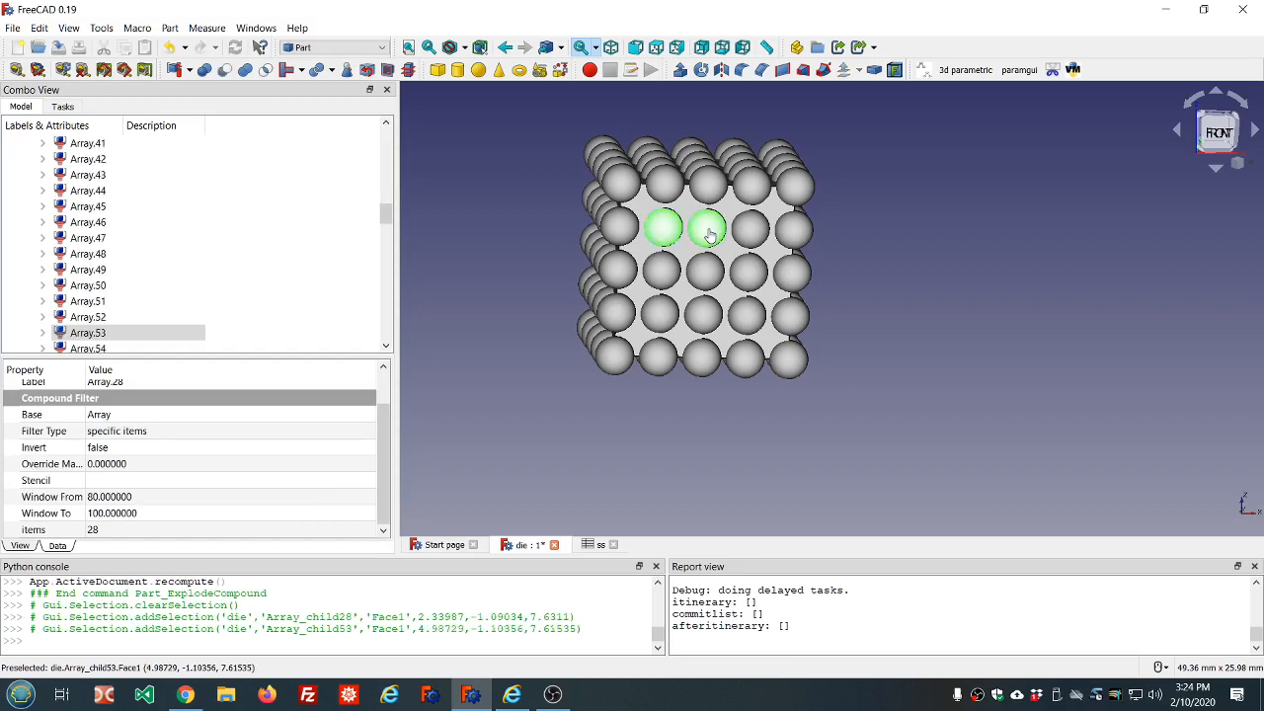
ctrl+click(750, 229)
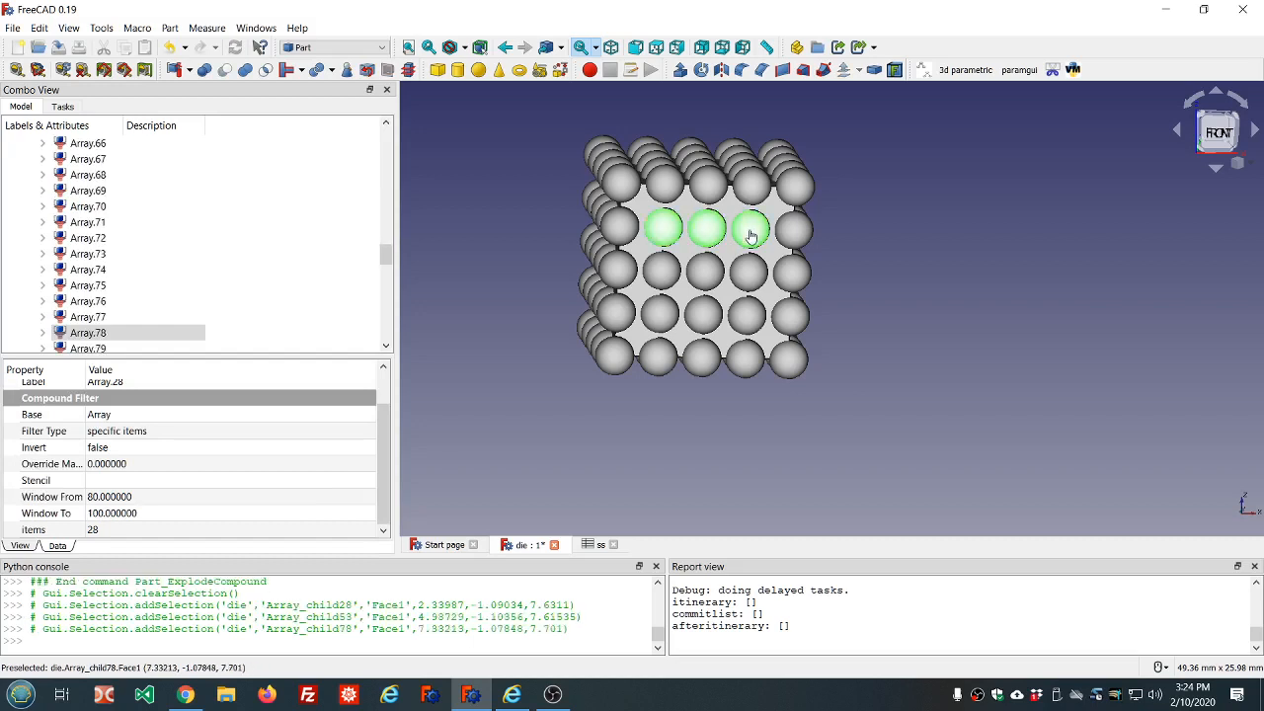
ctrl+click(741, 313)
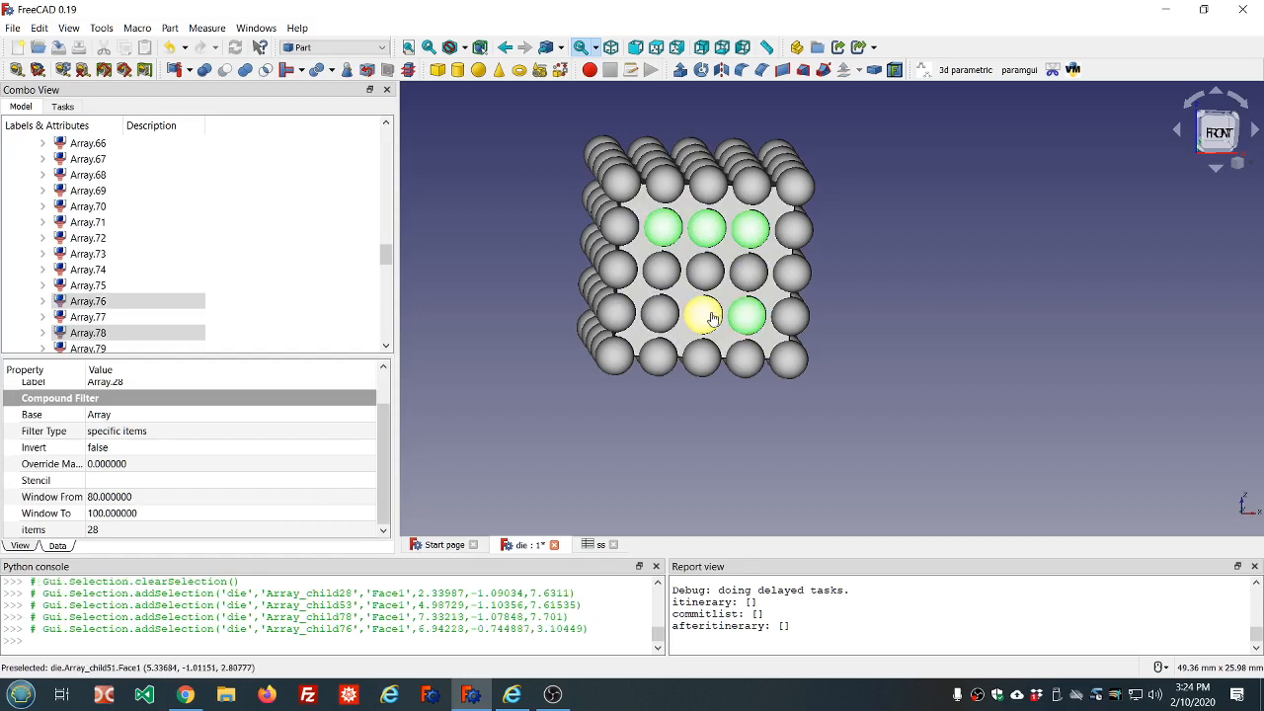
ctrl+click(711, 316)
ctrl+click(670, 316)
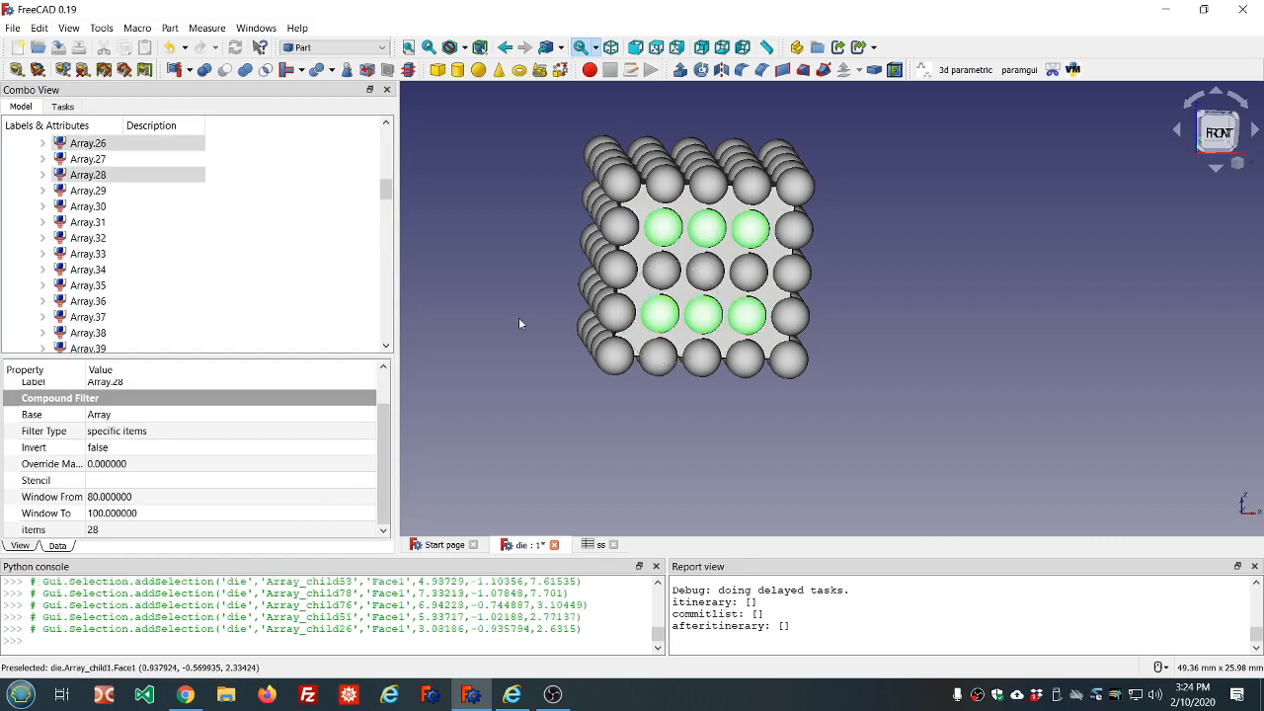
Add the rear face's center sphere and the top face's five-dot pattern of four inner corners plus center to the selection
middle_drag(518, 290, 874, 355)
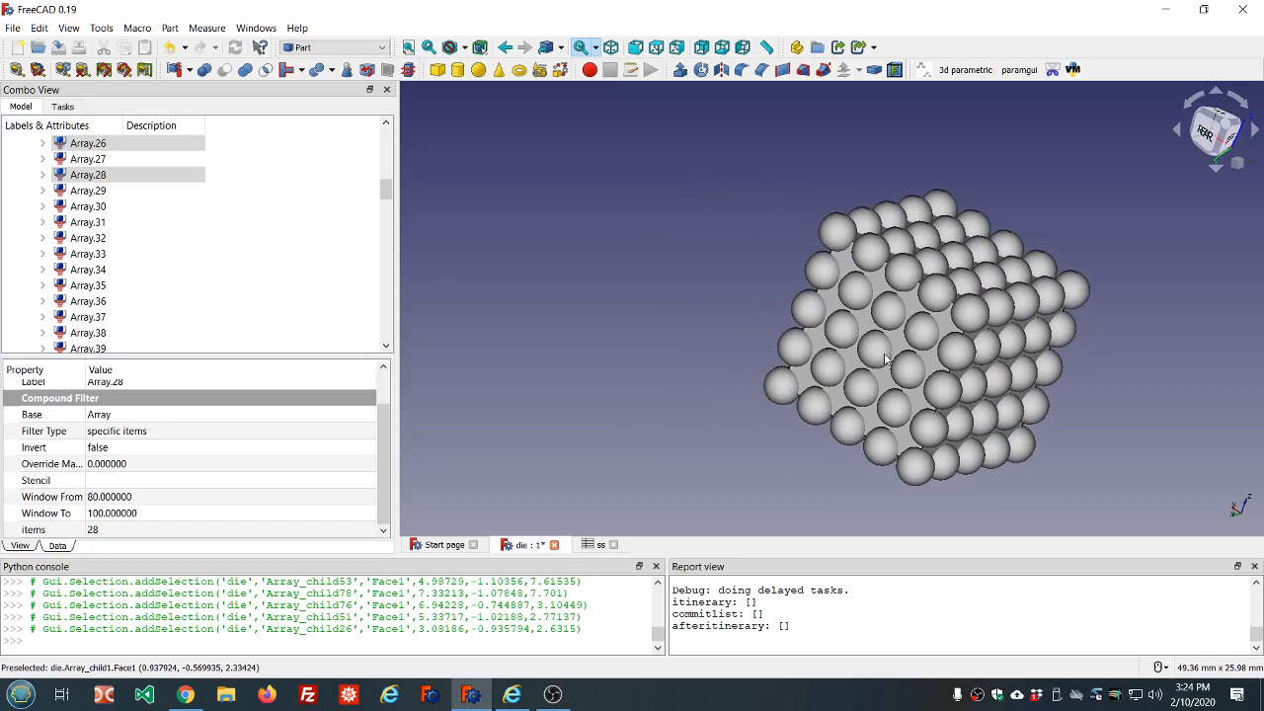
click(874, 356)
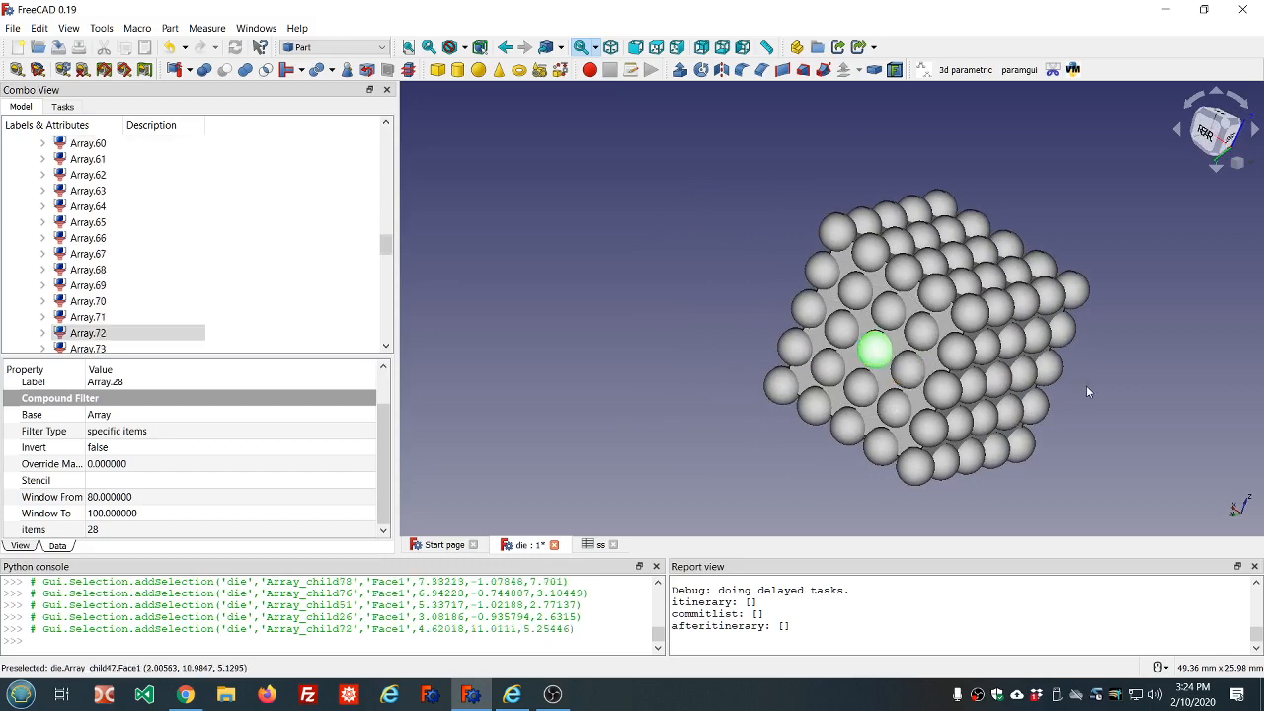
middle_drag(1086, 393, 724, 403)
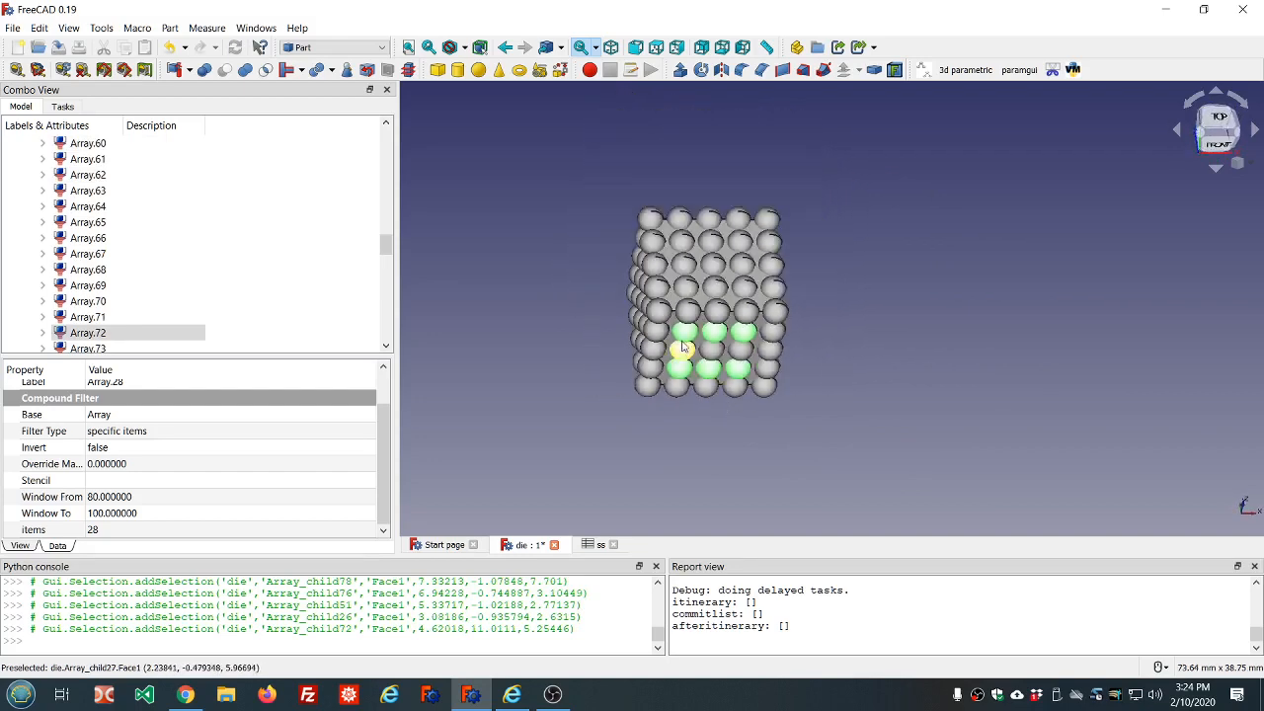
scroll(698, 256, up, 2)
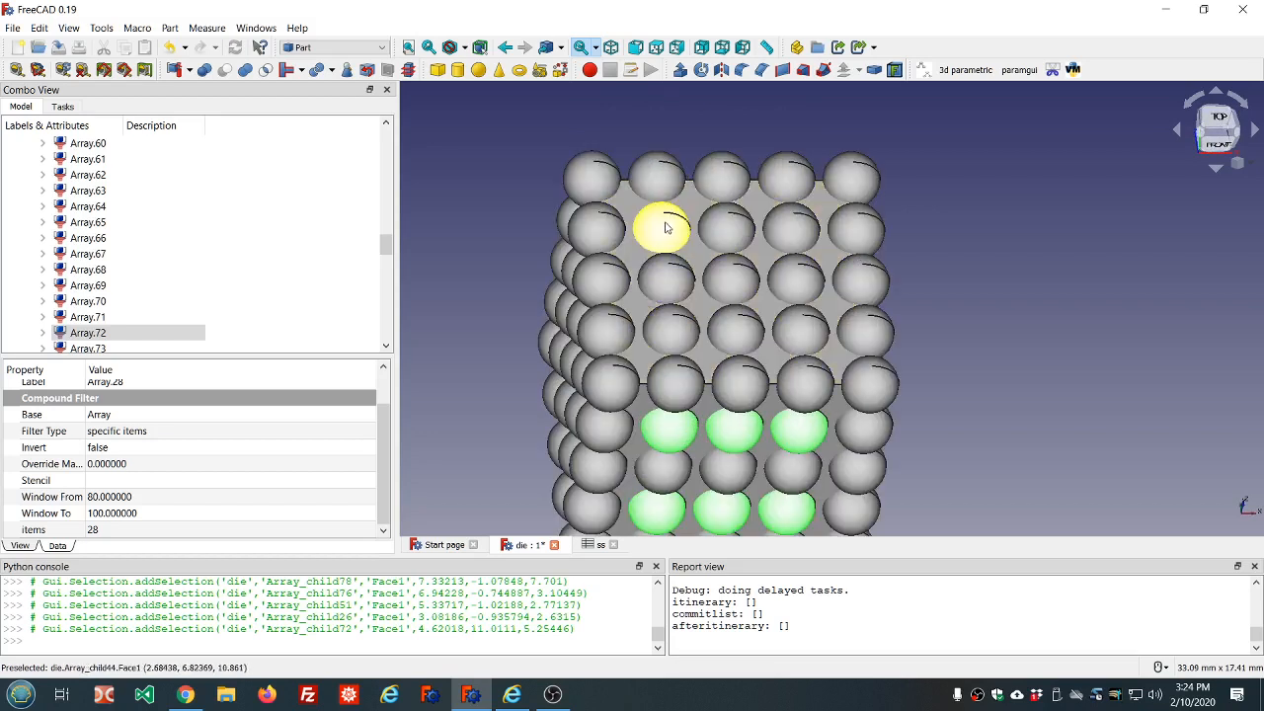
click(666, 228)
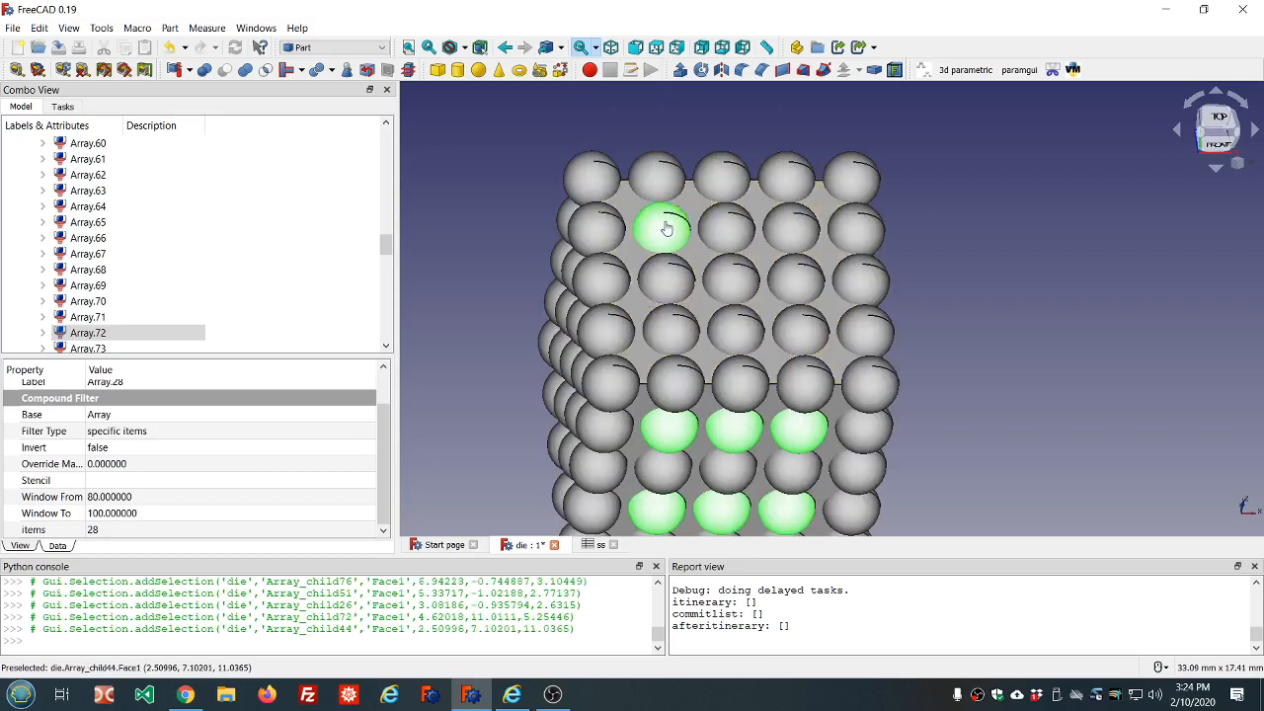
click(798, 226)
click(797, 327)
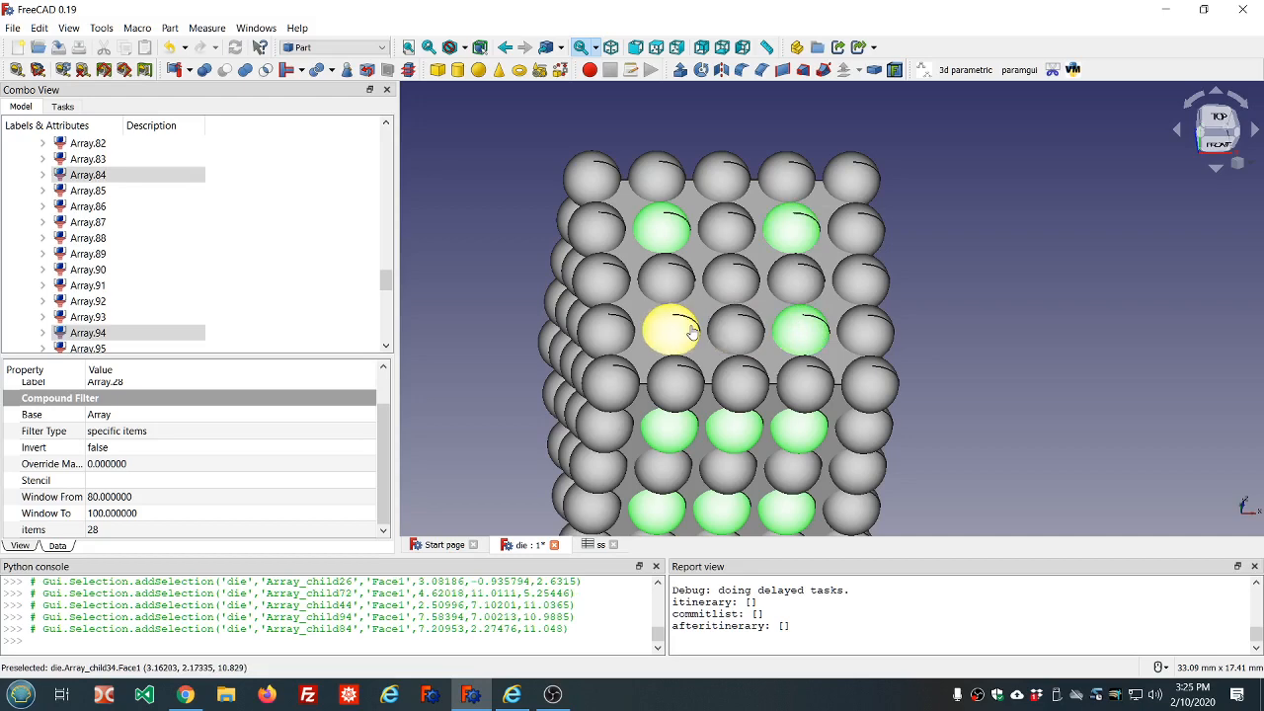
click(669, 329)
click(748, 299)
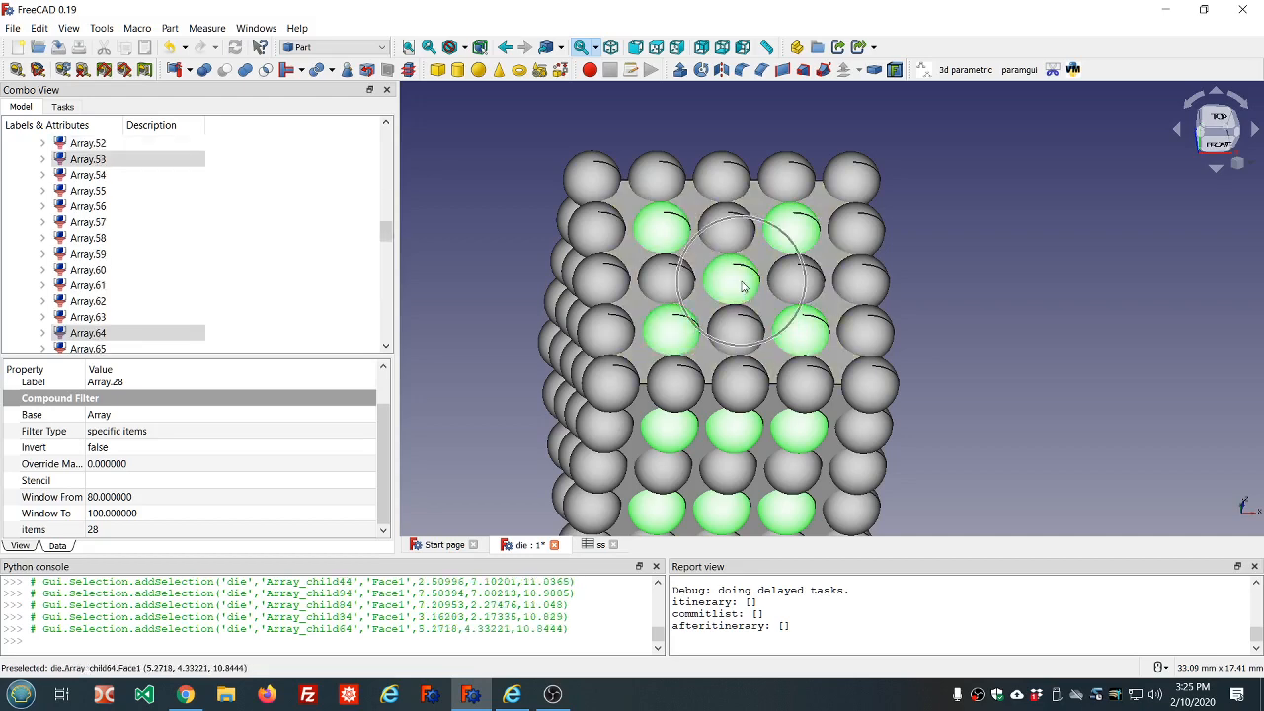
Add two diagonally opposite inner corner spheres on the bottom face to the selection for its two-dot pattern
scroll(932, 362, down, 2)
middle_drag(953, 433, 932, 256)
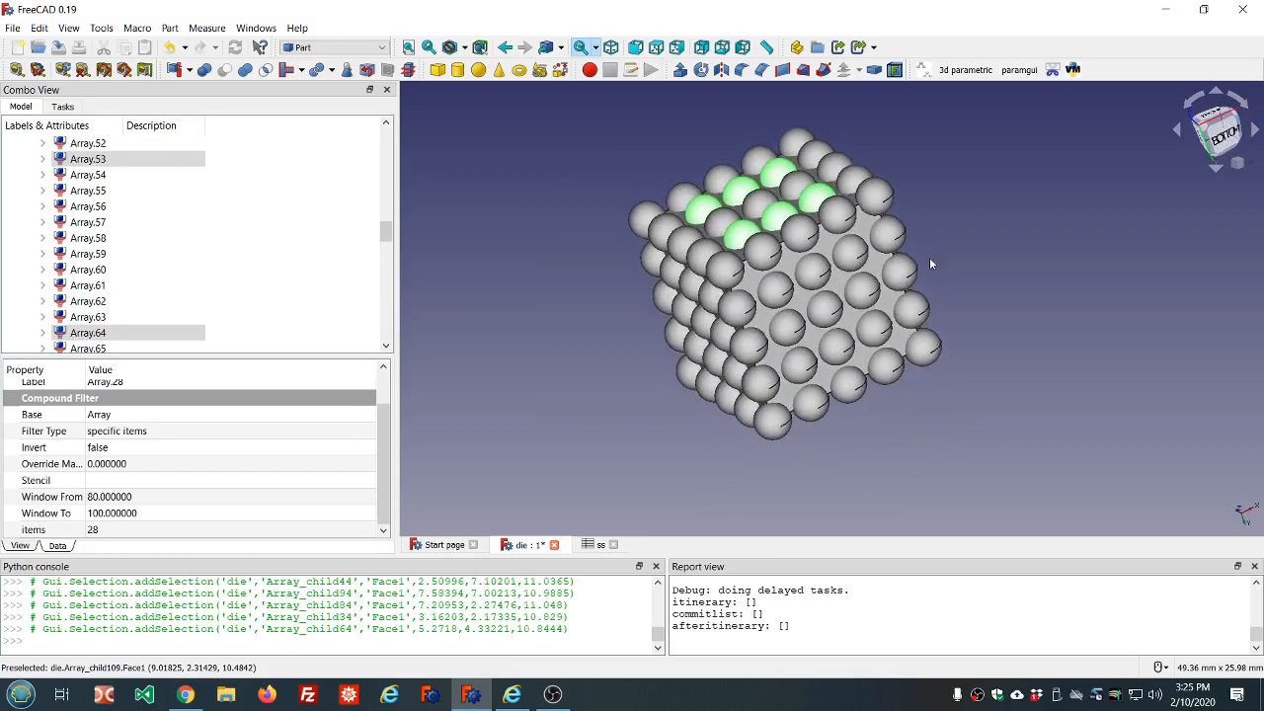
click(800, 363)
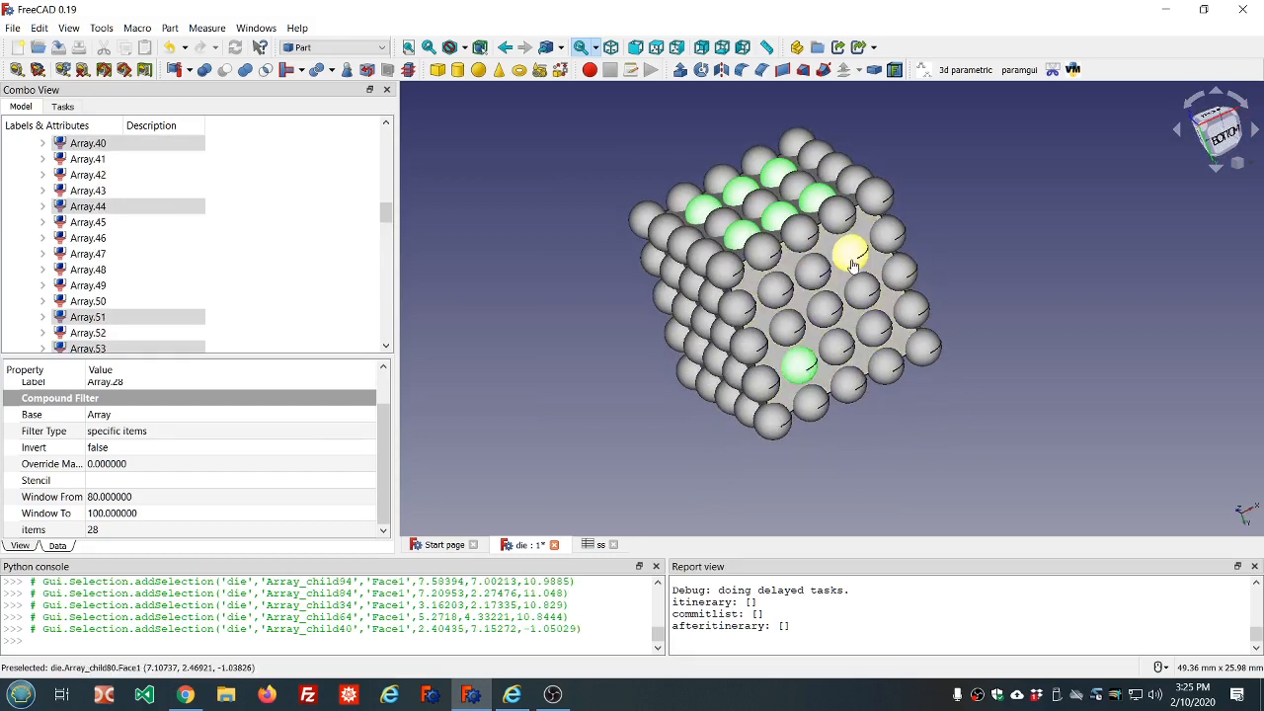
click(851, 257)
Add the three spheres along the inner diagonal of the right face to the selection
middle_drag(1003, 287, 752, 291)
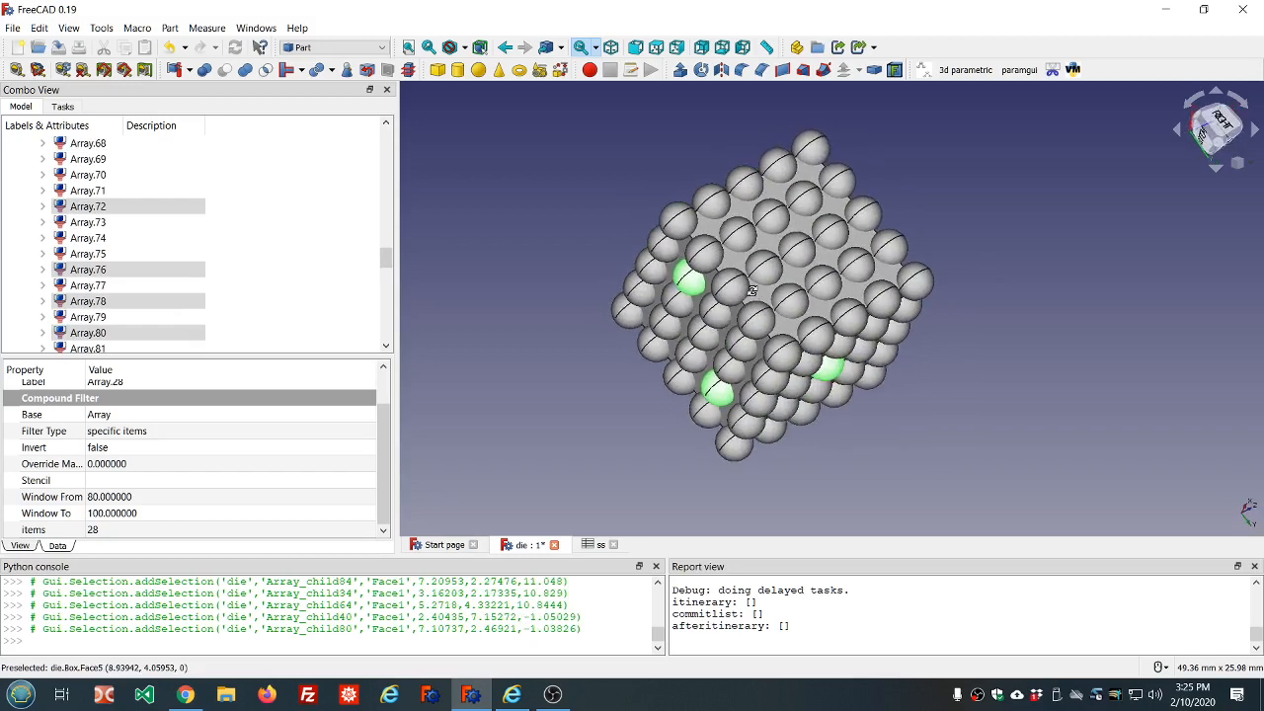
click(787, 302)
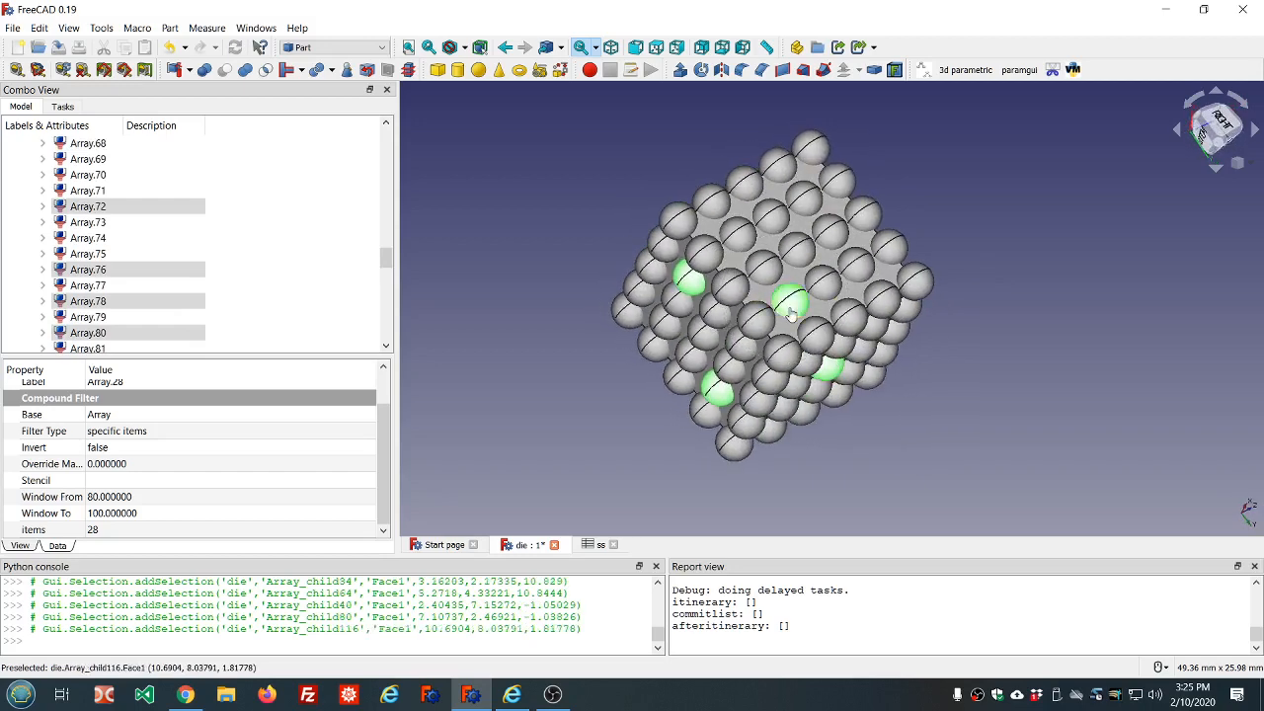
click(797, 249)
click(811, 201)
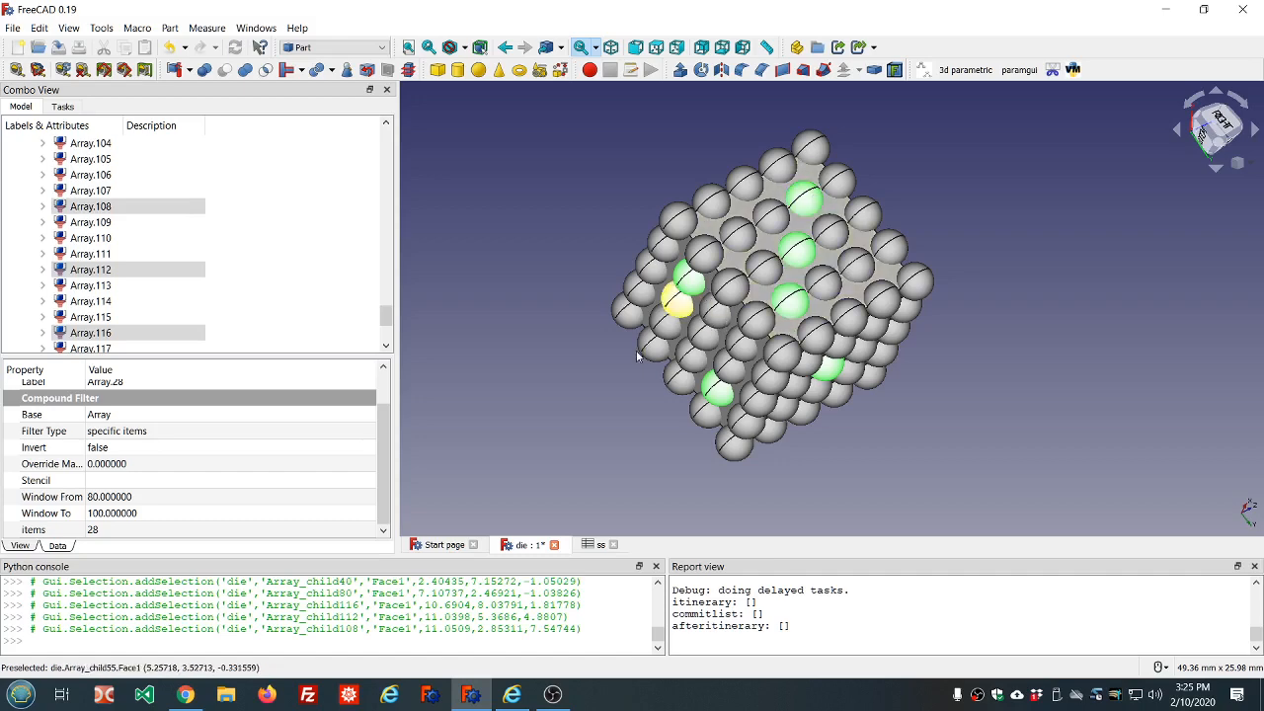
Add the four inner corner spheres of the left face to the selection for its four-dot pattern
middle_drag(790, 287, 950, 249)
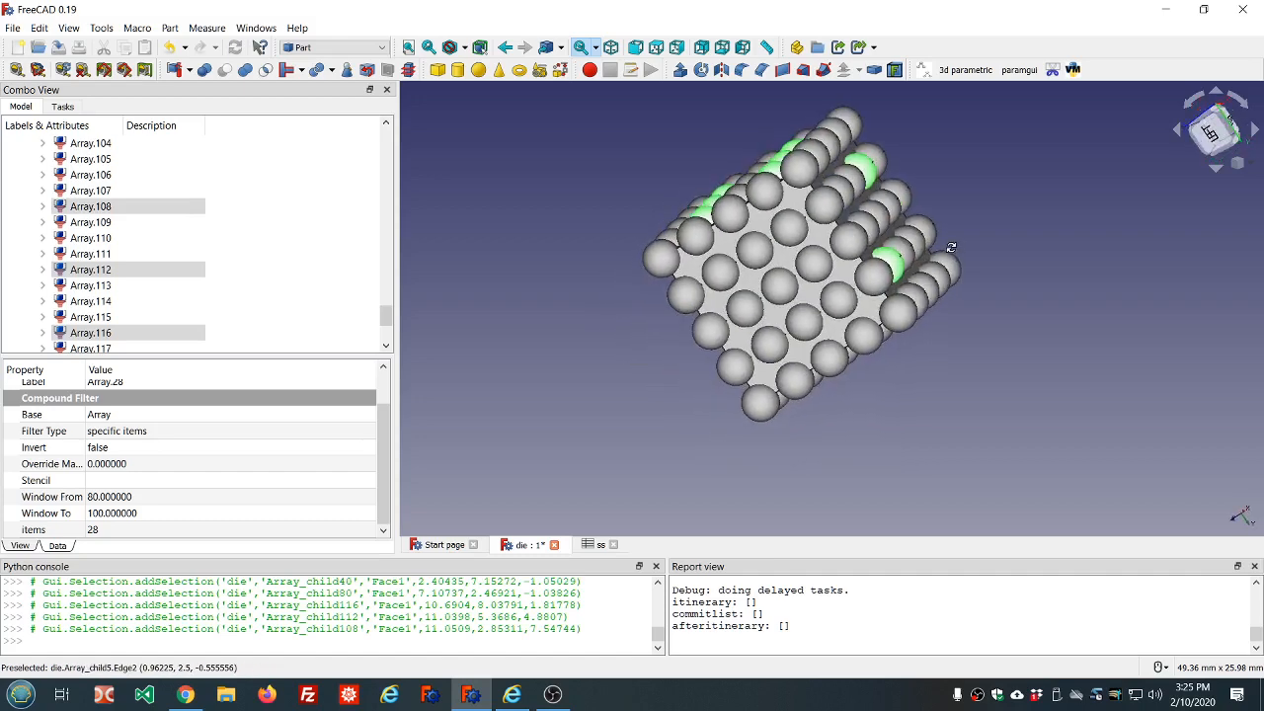
click(714, 275)
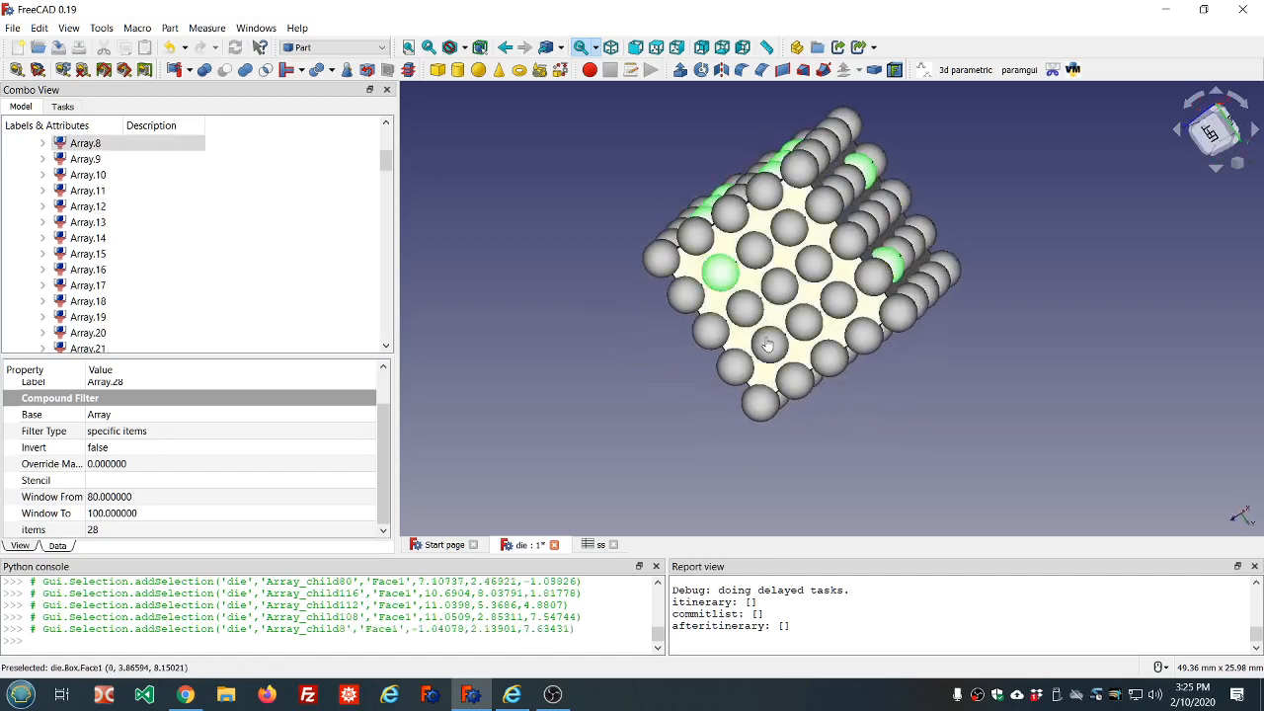
click(770, 343)
click(849, 305)
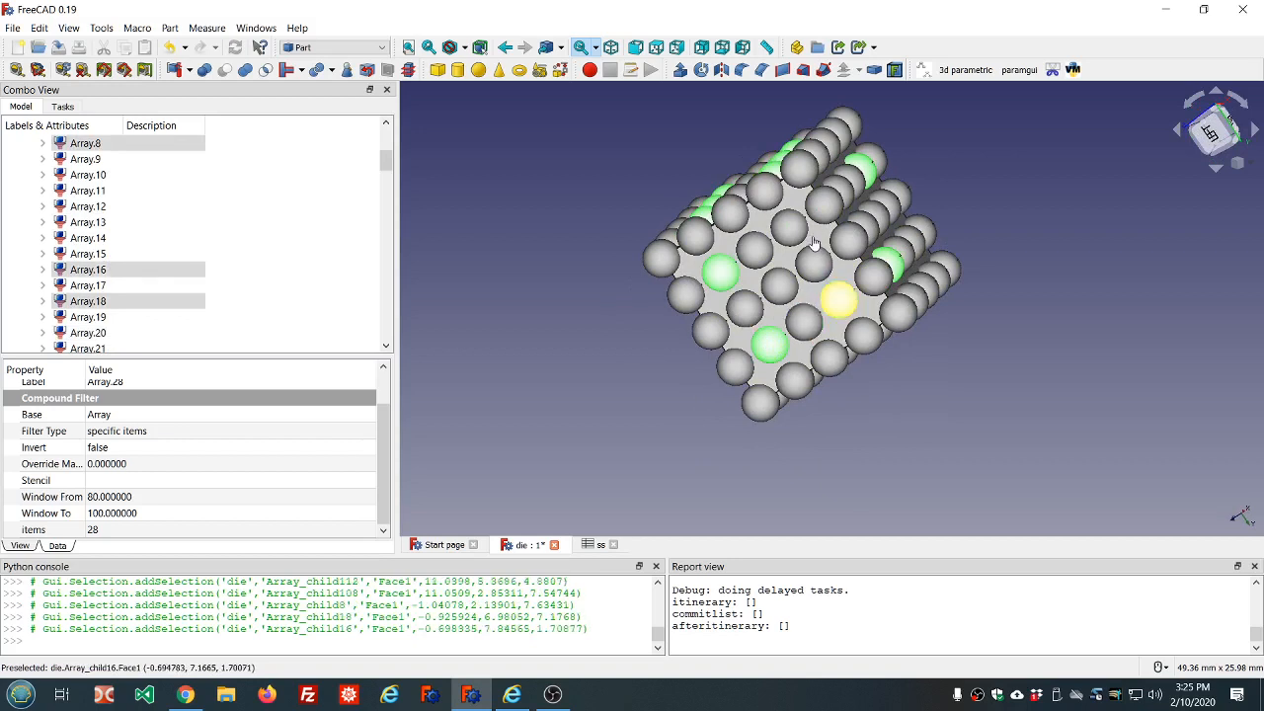
click(790, 231)
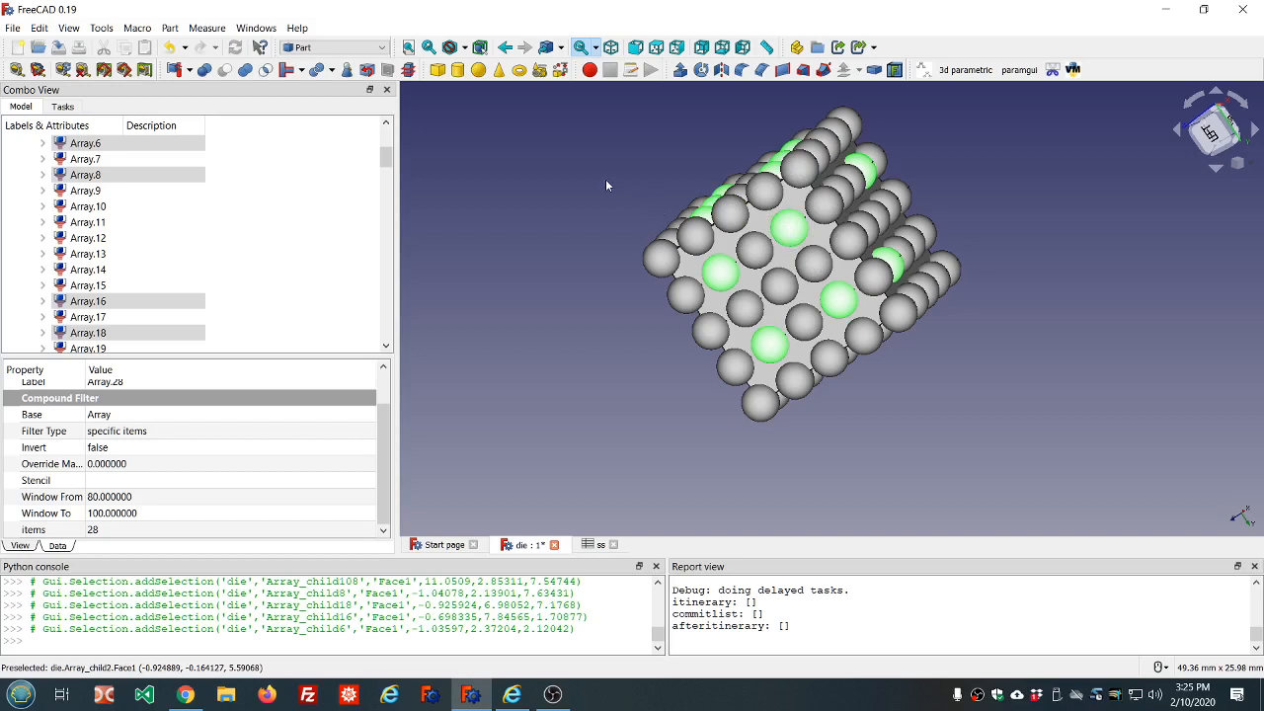
Fuse all selected dot spheres into one union, collapse its entry in the model tree and check which dots it contains
scroll(286, 253, down, 20)
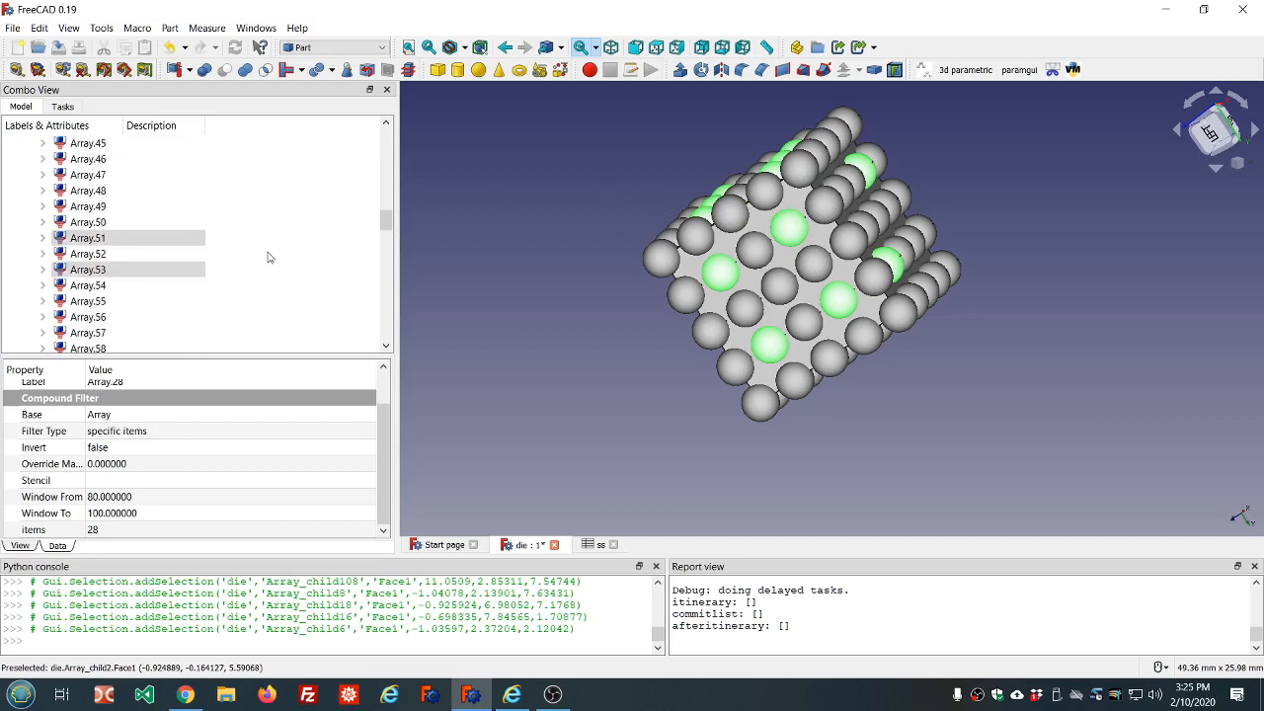
scroll(267, 255, up, 20)
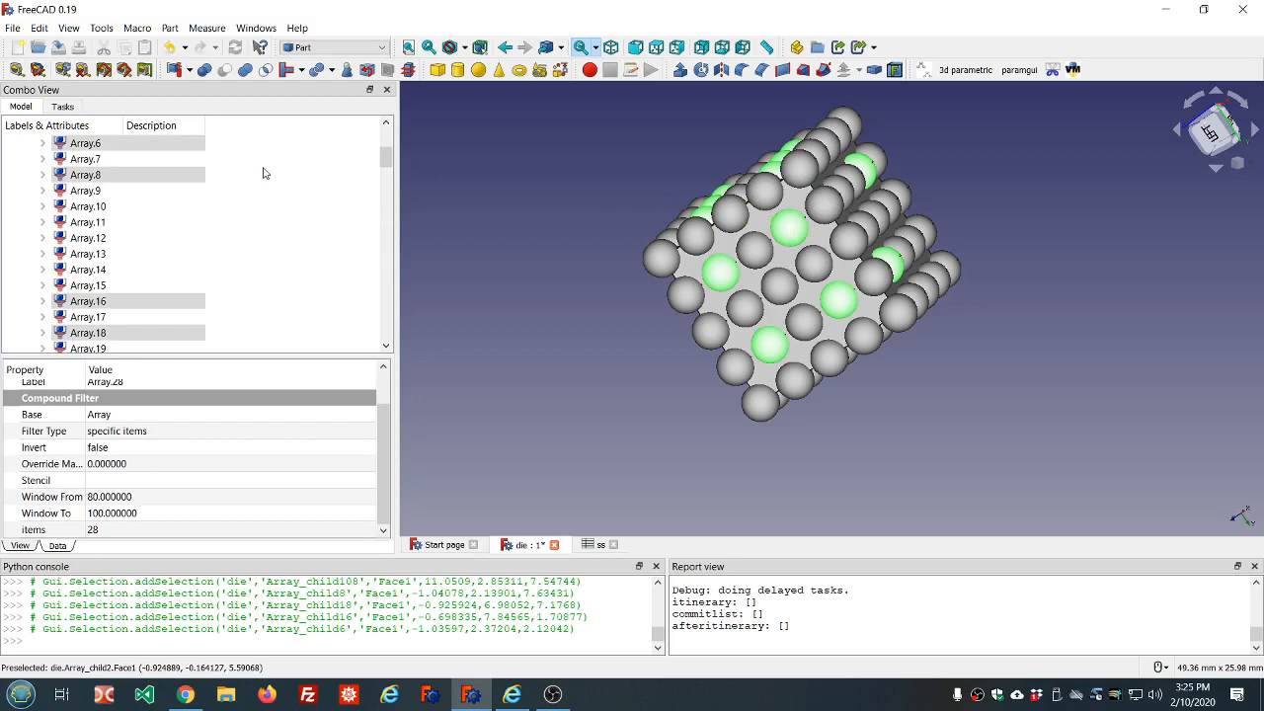
scroll(263, 173, up, 3)
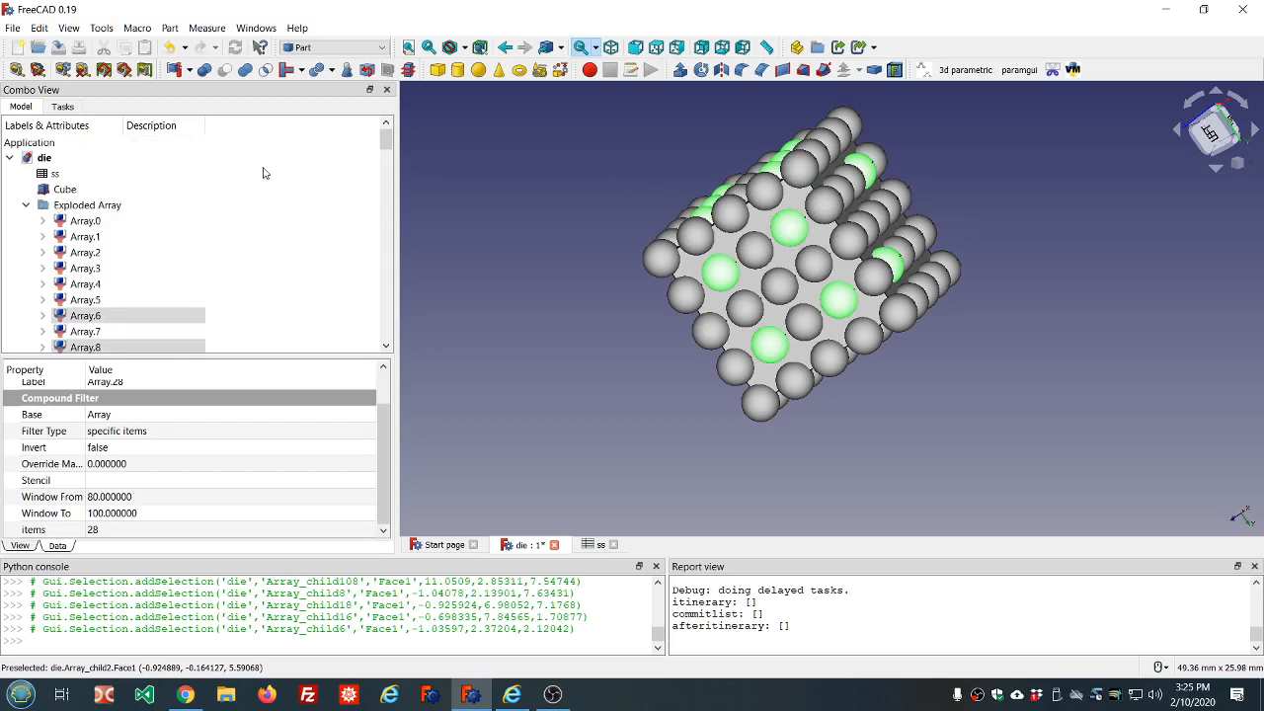
click(245, 71)
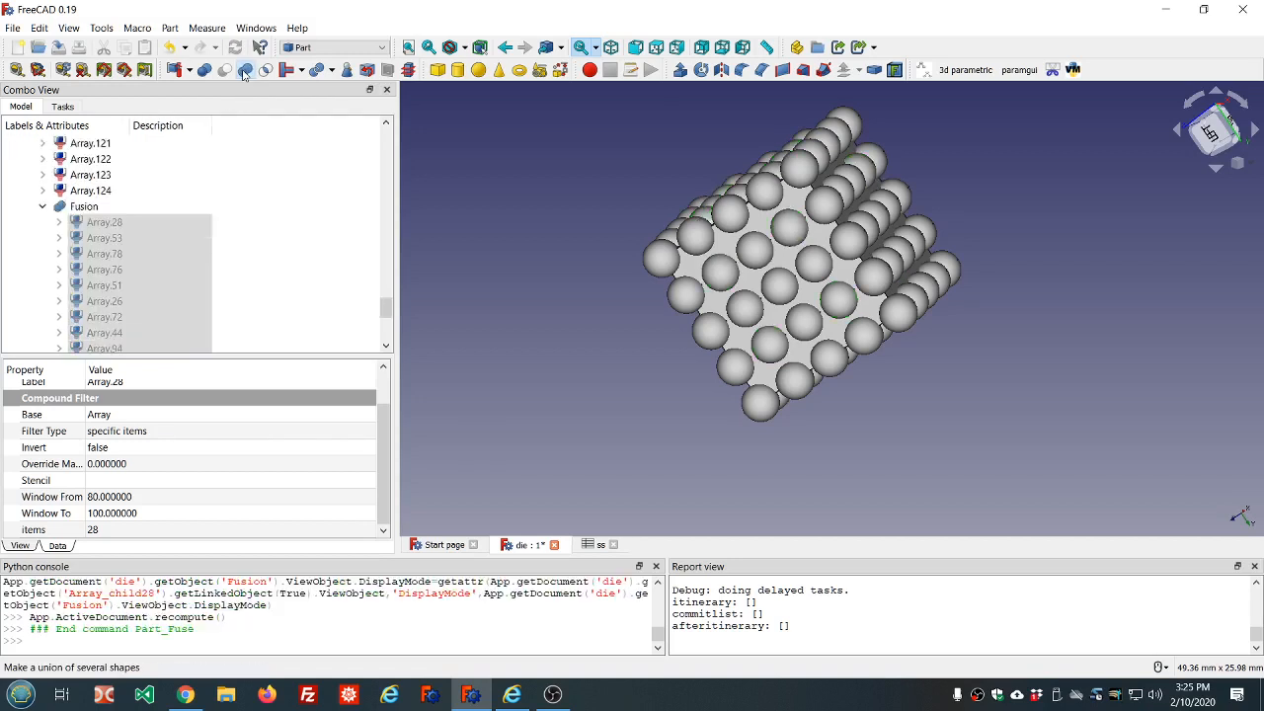
click(43, 206)
click(95, 335)
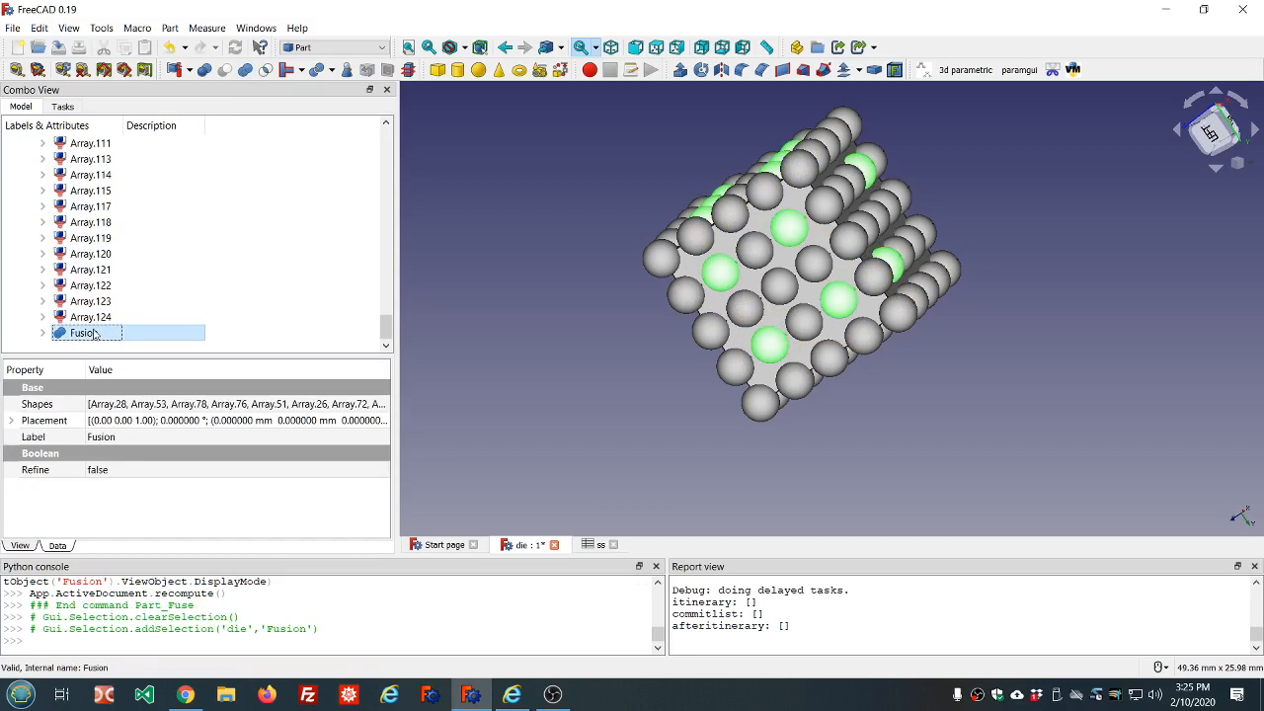
Delete all leftover spheres from Array.0 through Array.124 in the Exploded Array group, keeping the Fusion of dot spheres
scroll(150, 261, up, 15)
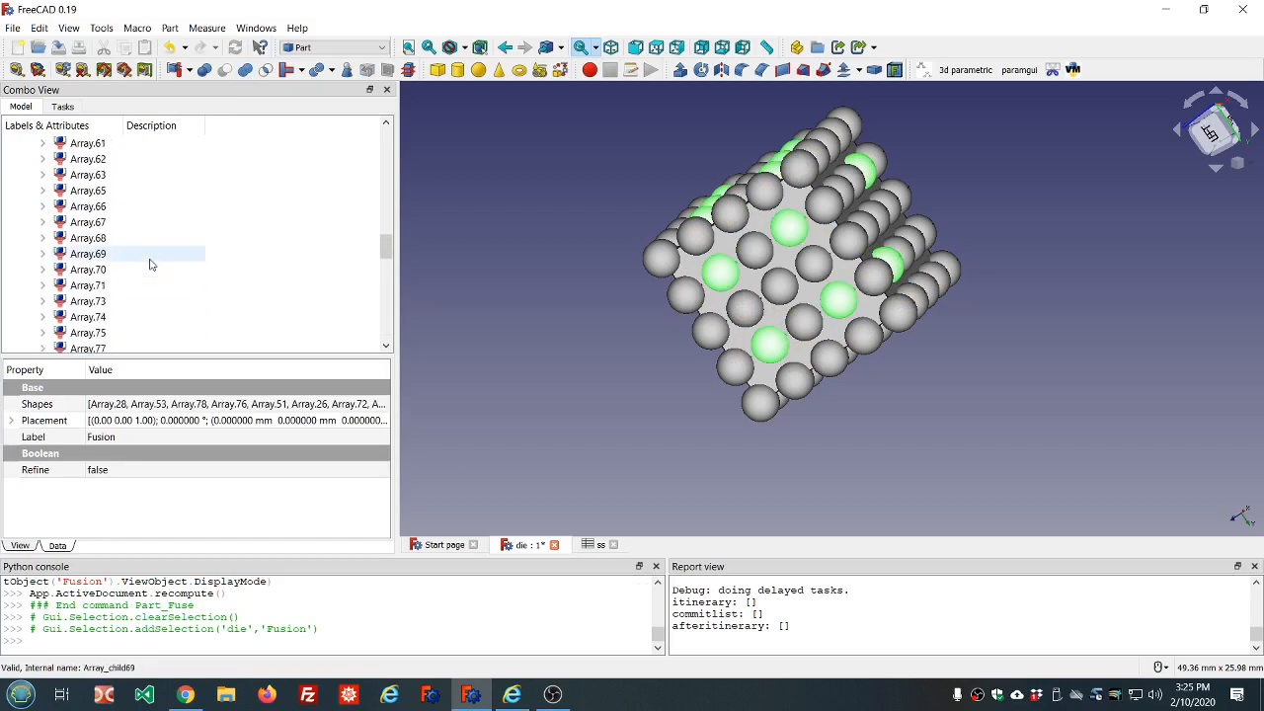
scroll(151, 262, up, 20)
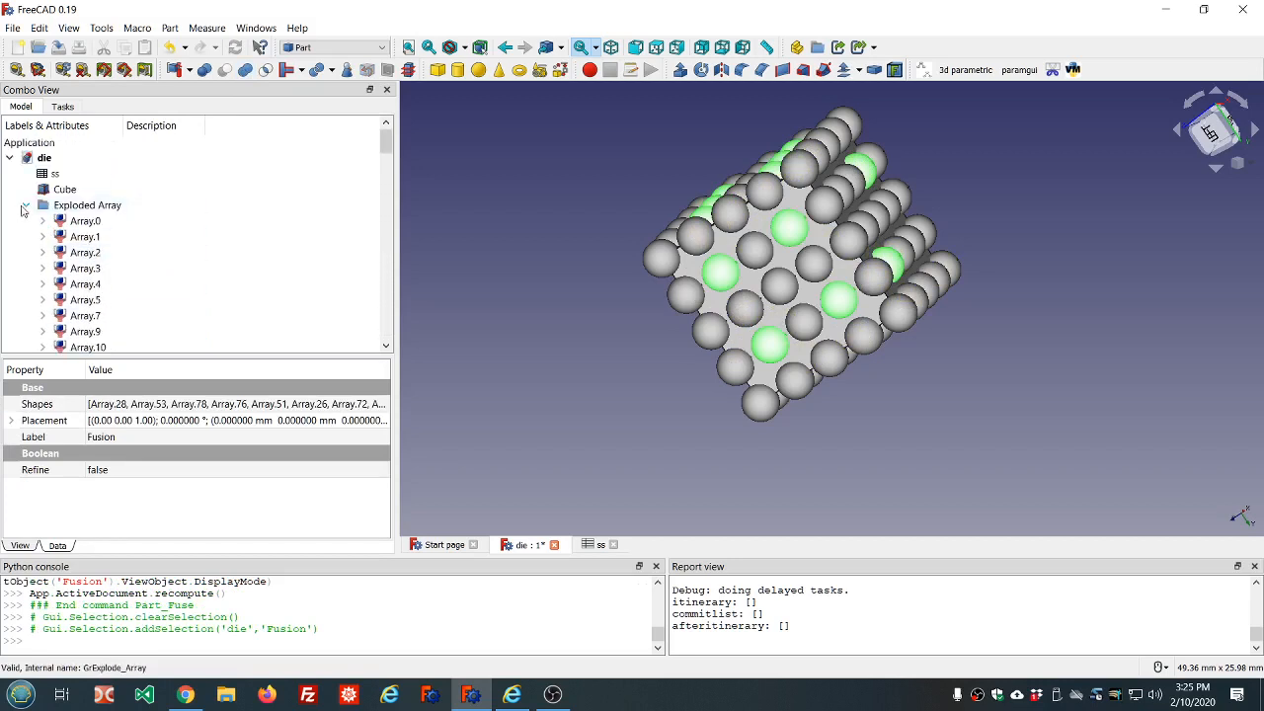
click(25, 207)
click(25, 206)
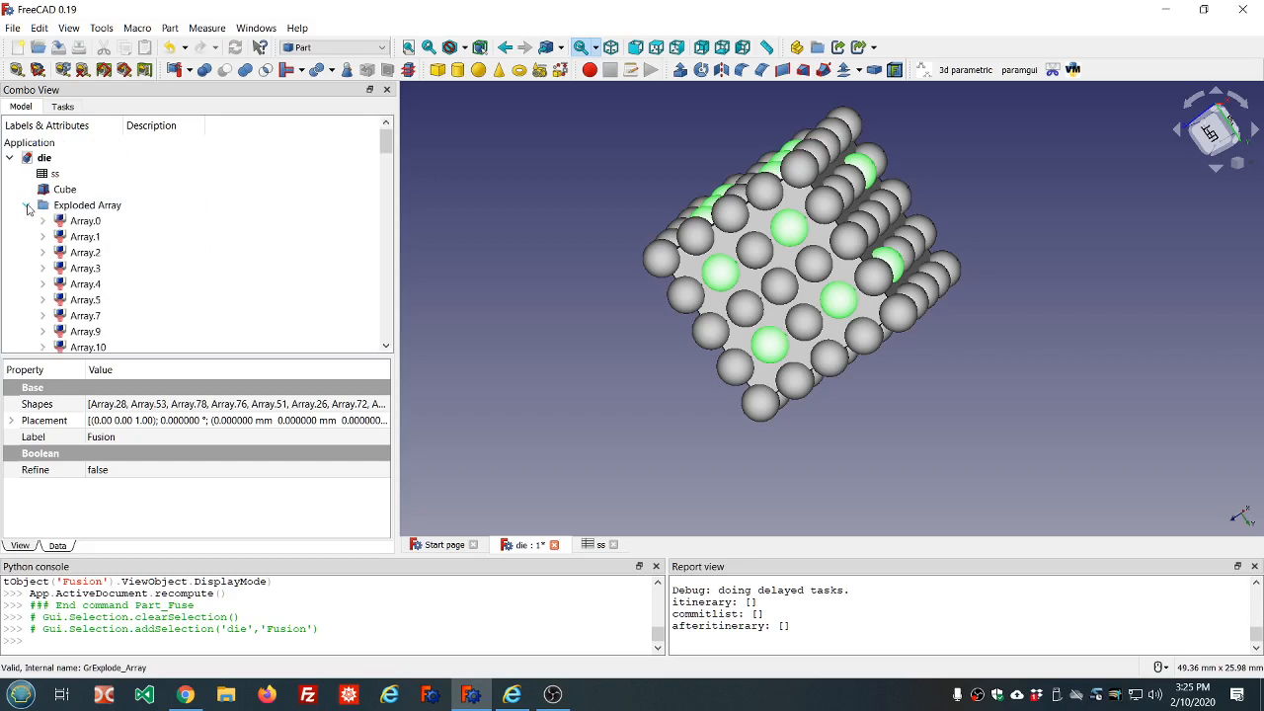
click(79, 226)
scroll(113, 226, down, 4)
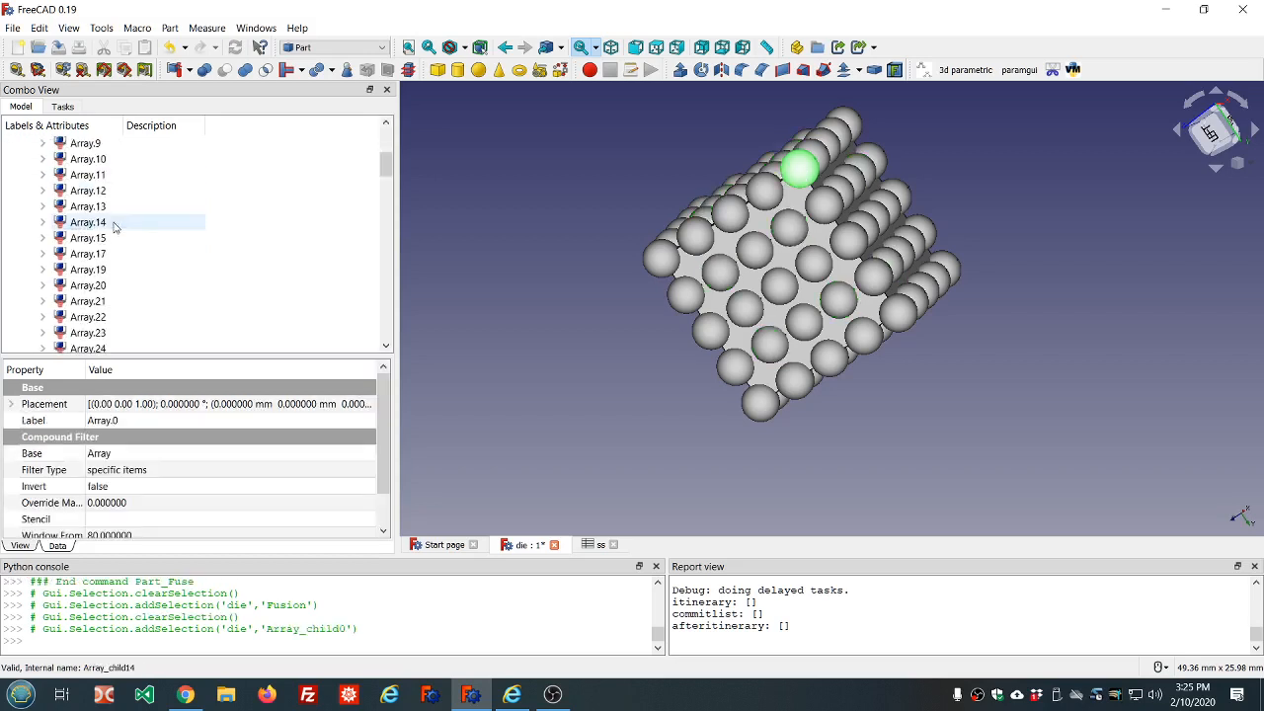
scroll(113, 226, down, 20)
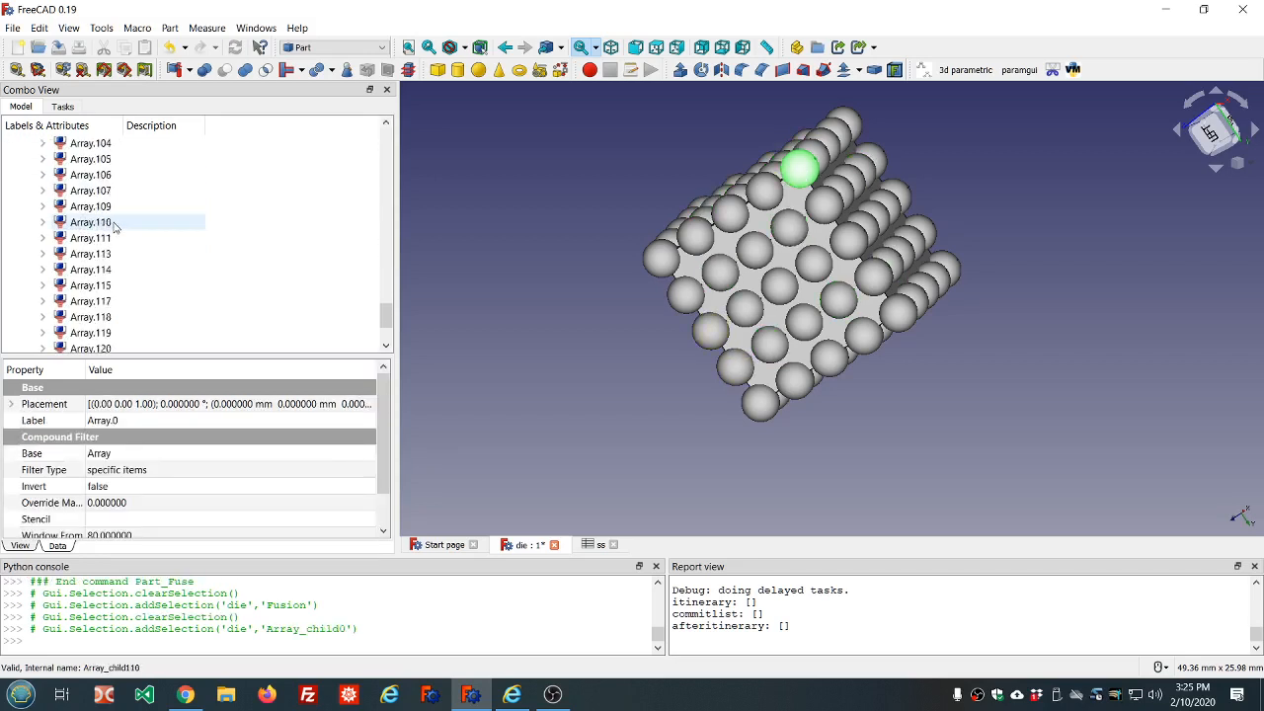
scroll(113, 226, up, 20)
scroll(114, 226, up, 8)
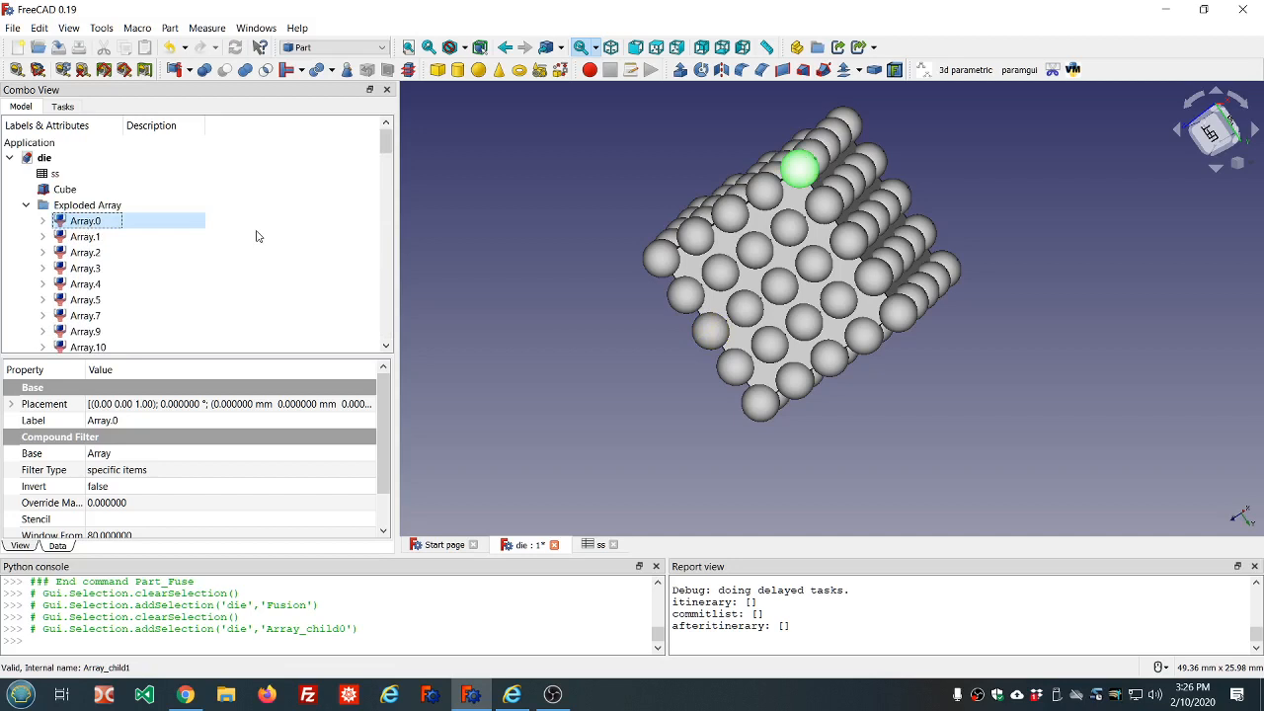
scroll(256, 236, down, 20)
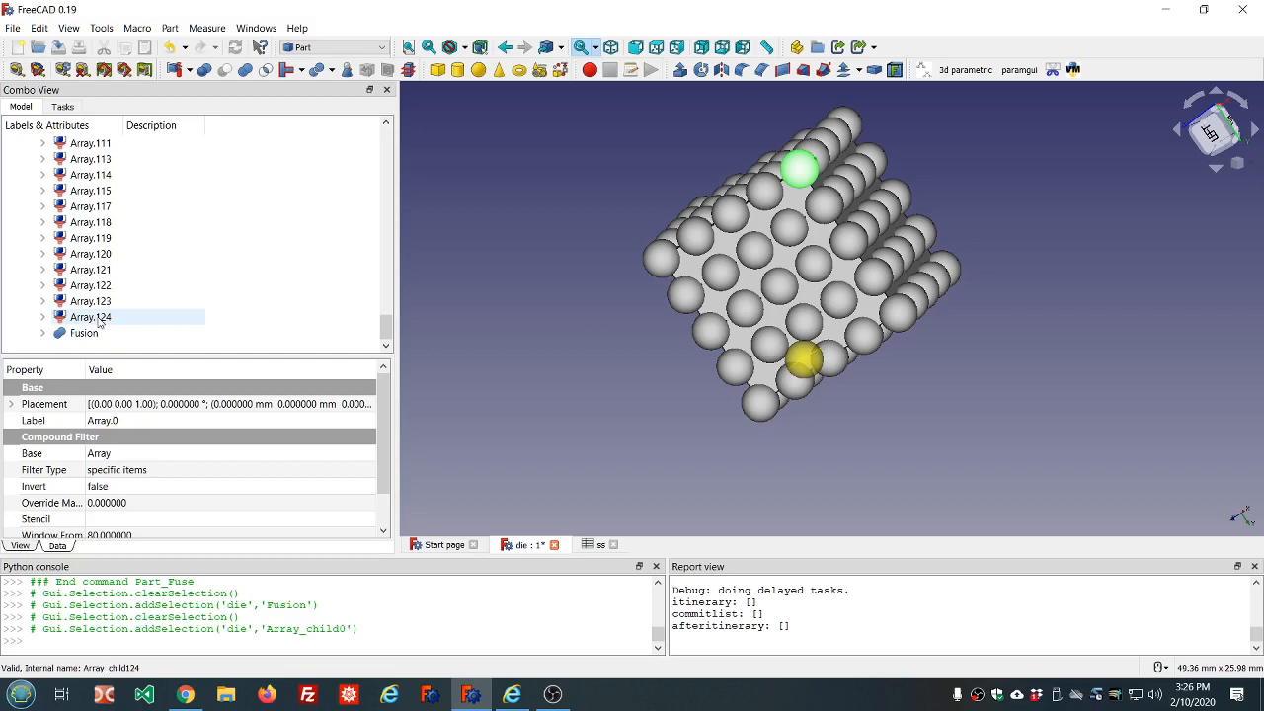
shift+click(98, 317)
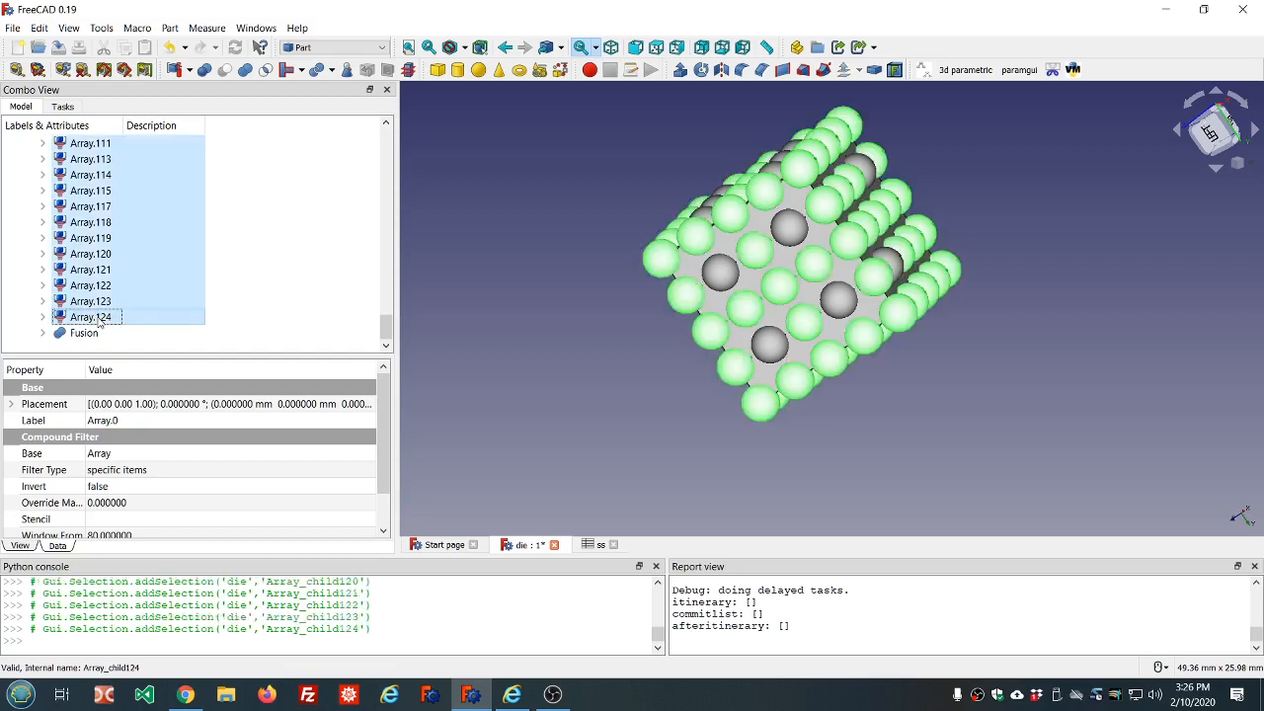
scroll(221, 280, up, 20)
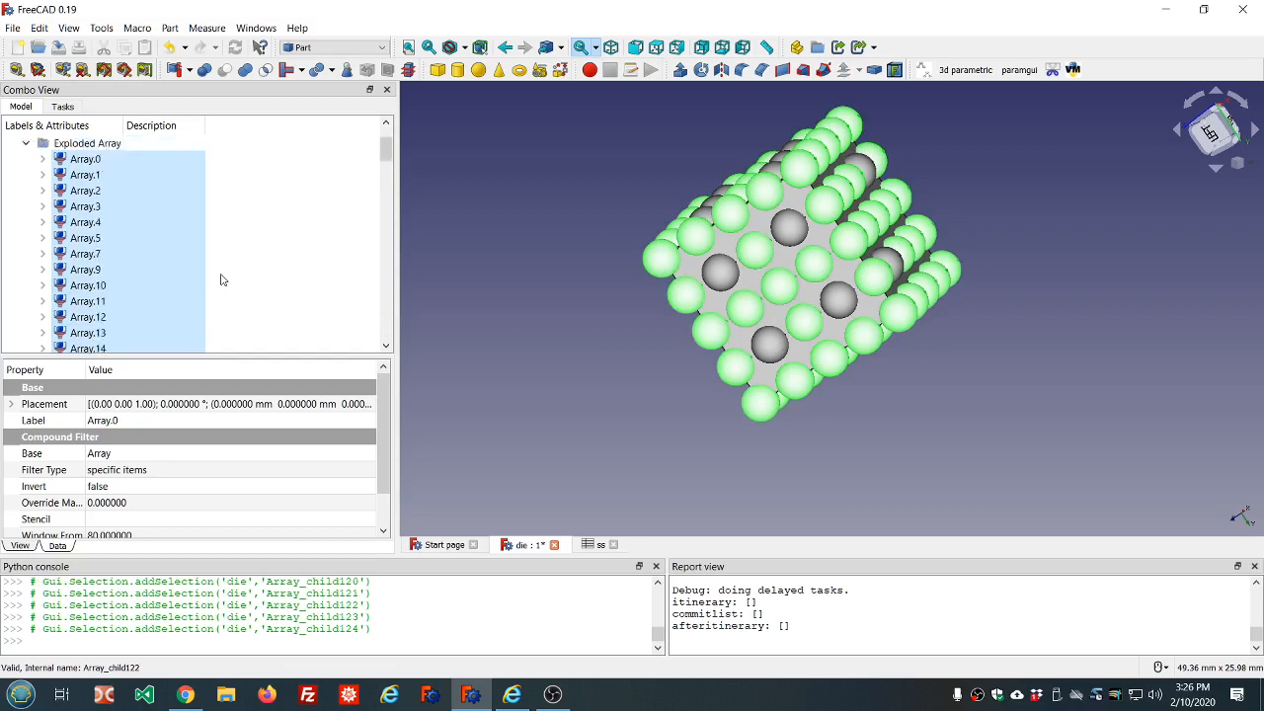
scroll(222, 281, up, 1)
scroll(221, 280, down, 8)
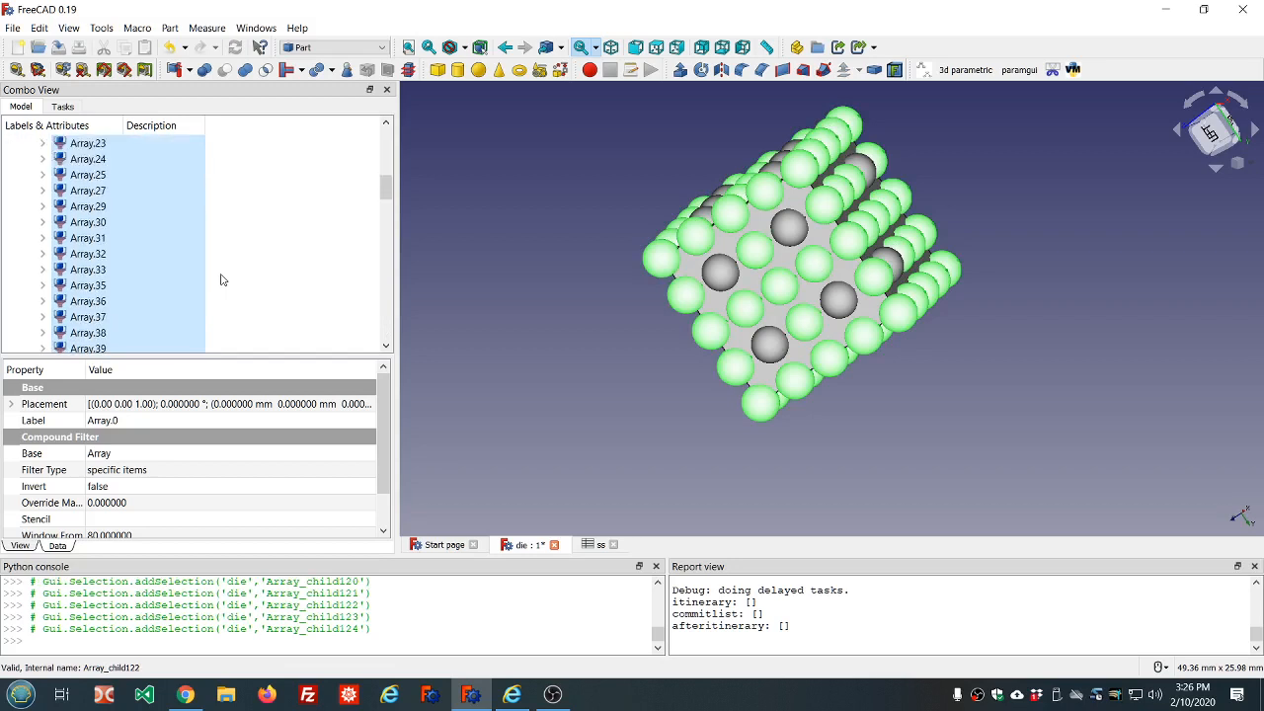
key(Delete)
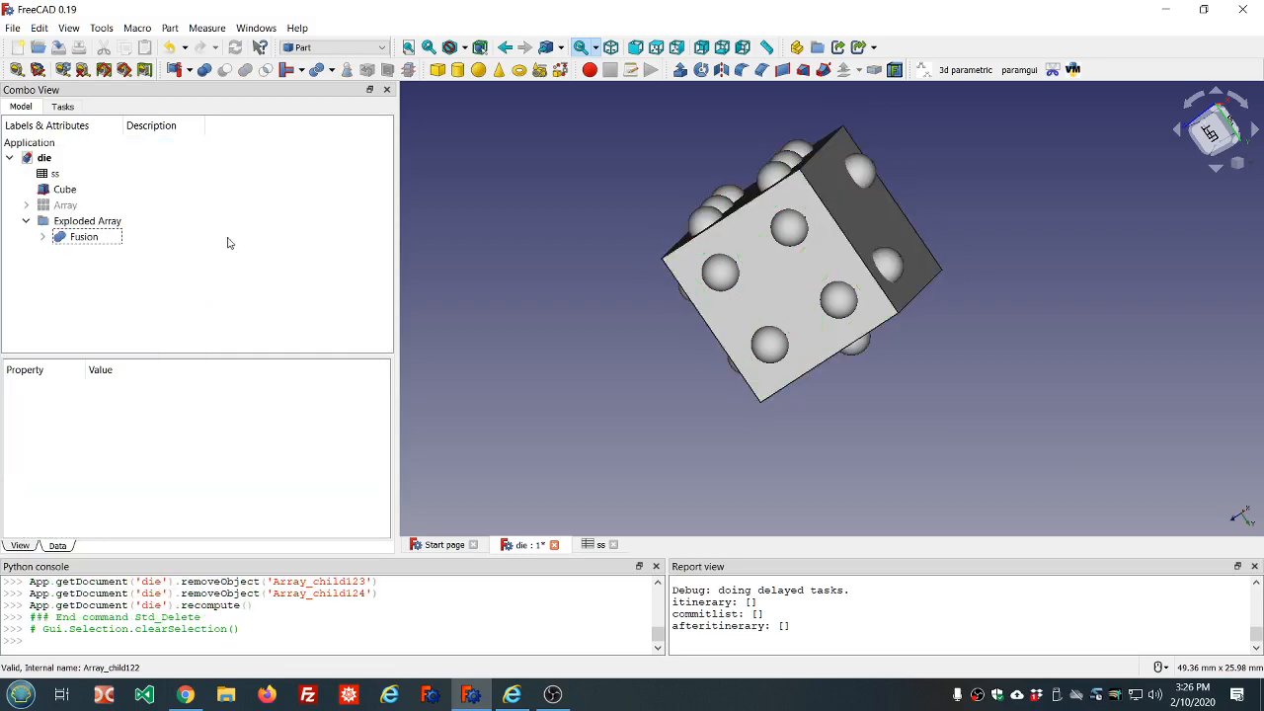
Examine the dots on the other faces of the die and fit the whole model in view
scroll(561, 263, down, 2)
scroll(614, 259, up, 2)
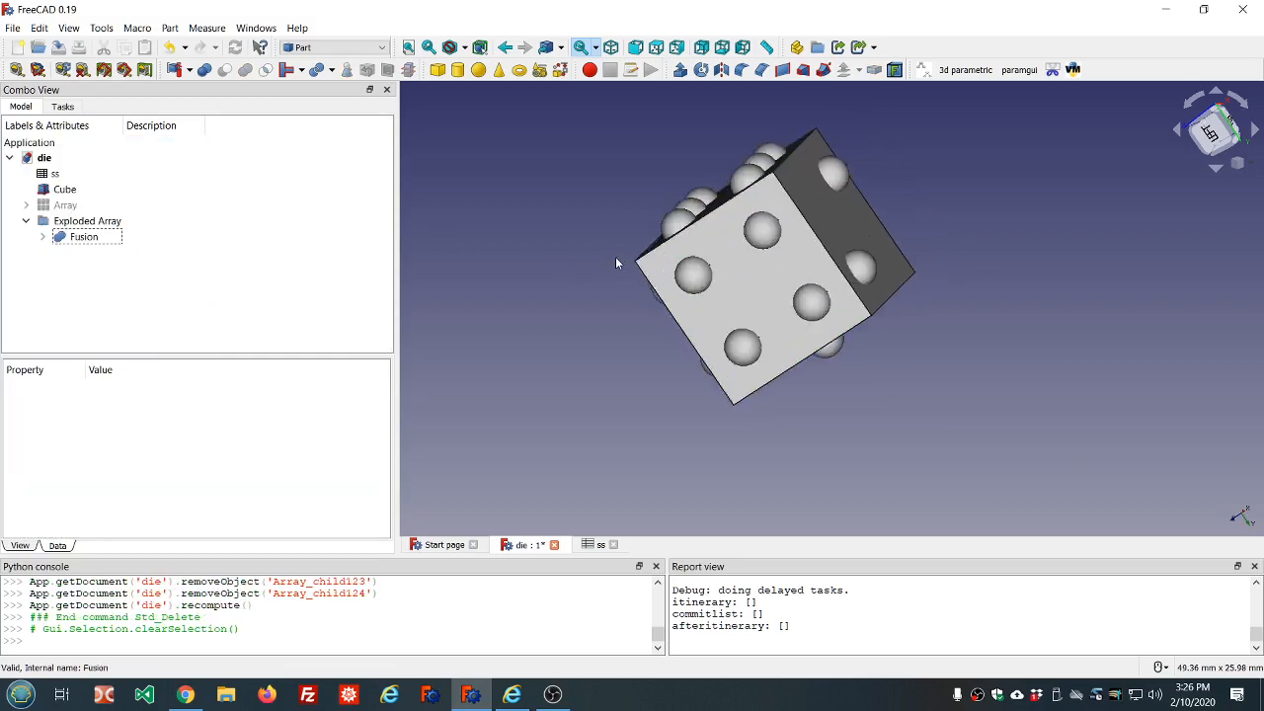
middle_drag(948, 240, 624, 253)
scroll(857, 424, down, 4)
scroll(857, 298, up, 4)
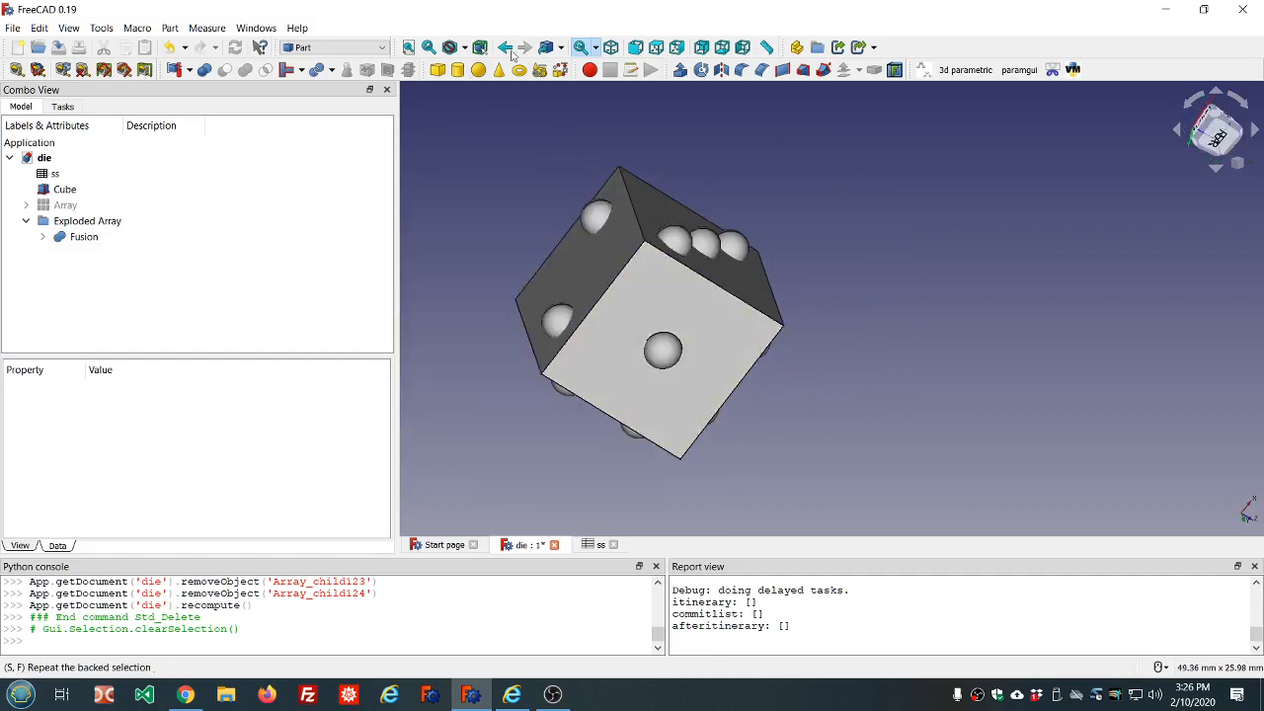
click(429, 47)
click(407, 47)
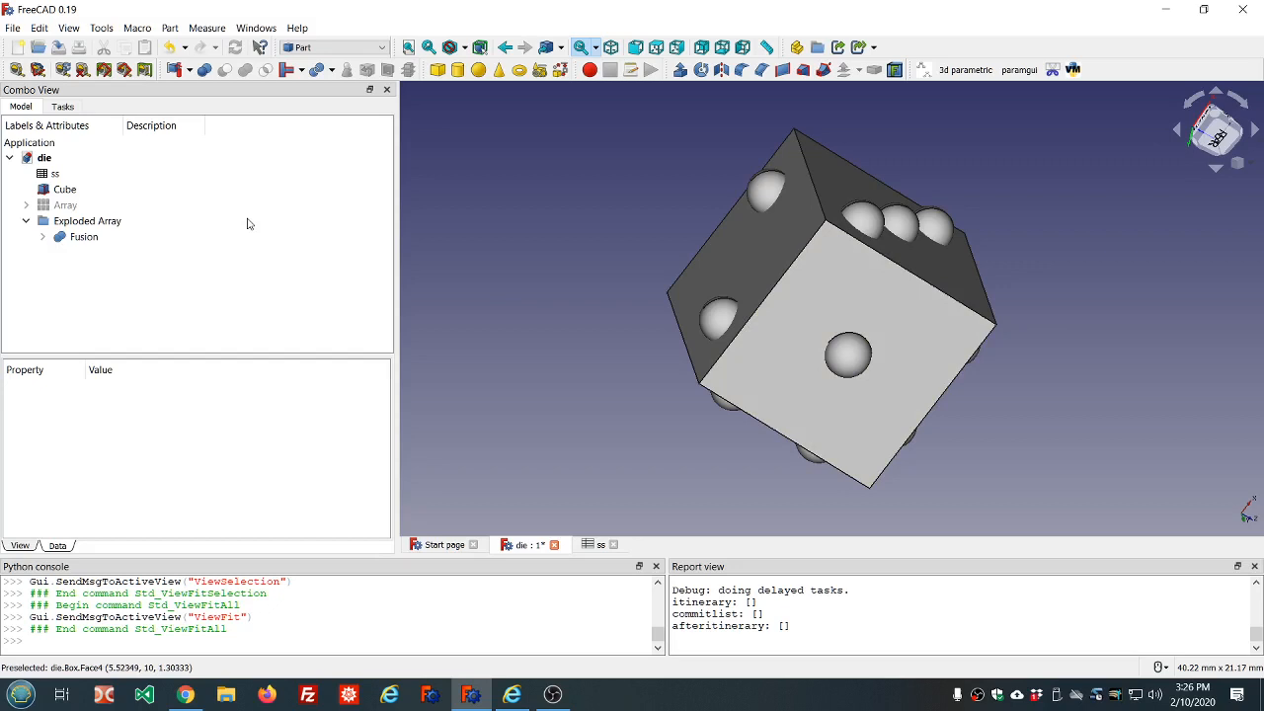
Set the shape color of all spheres inside the Fusion, from Array.28 through Array.6, to black (#000000)
click(43, 237)
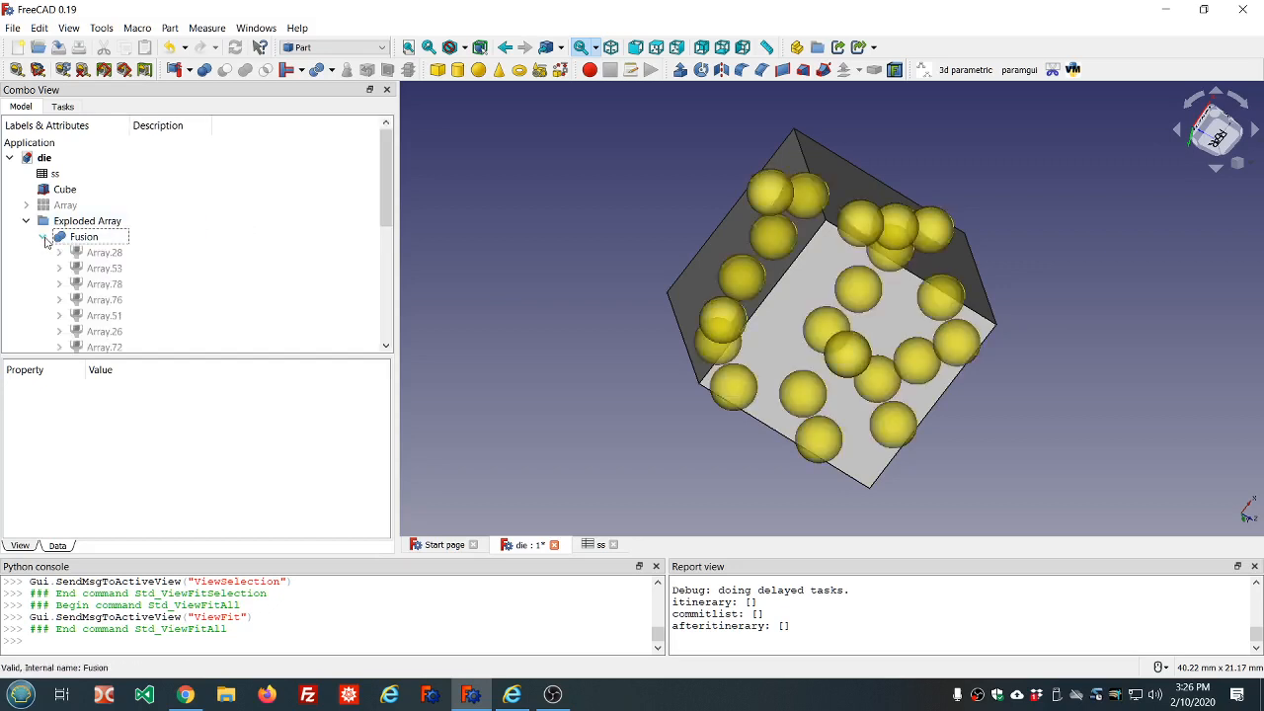
click(93, 253)
scroll(306, 274, down, 5)
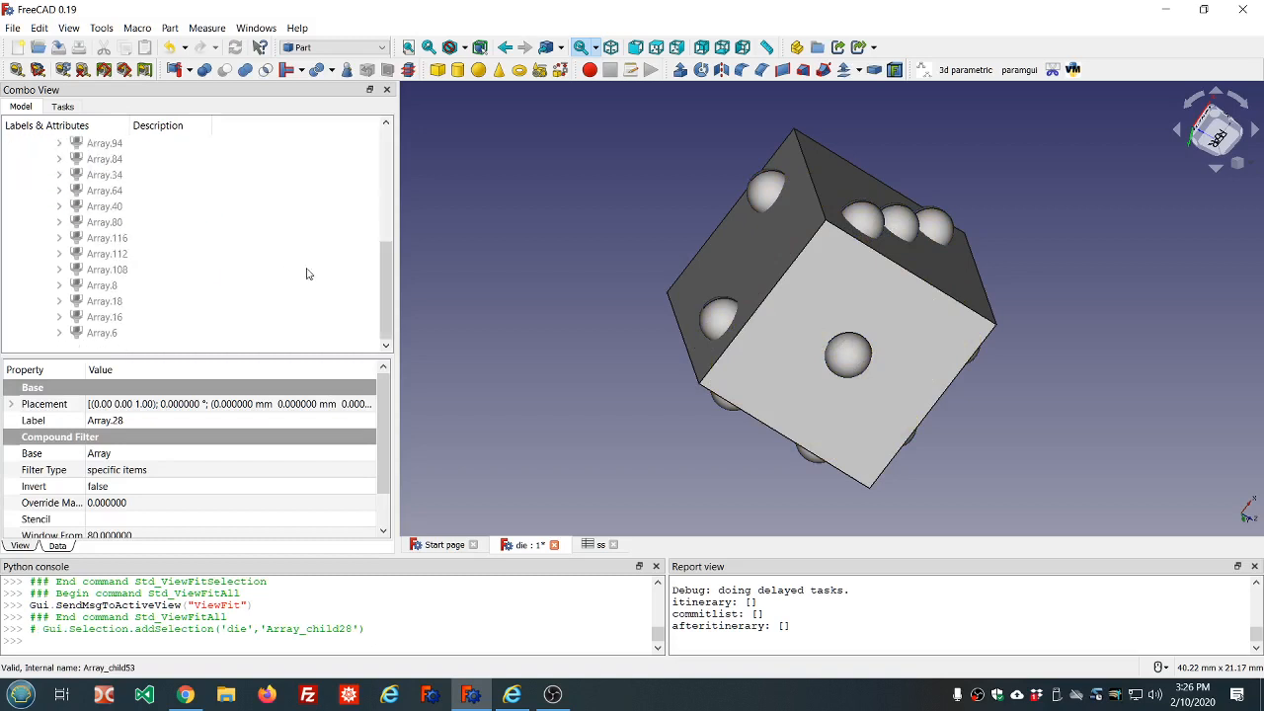
shift+click(108, 335)
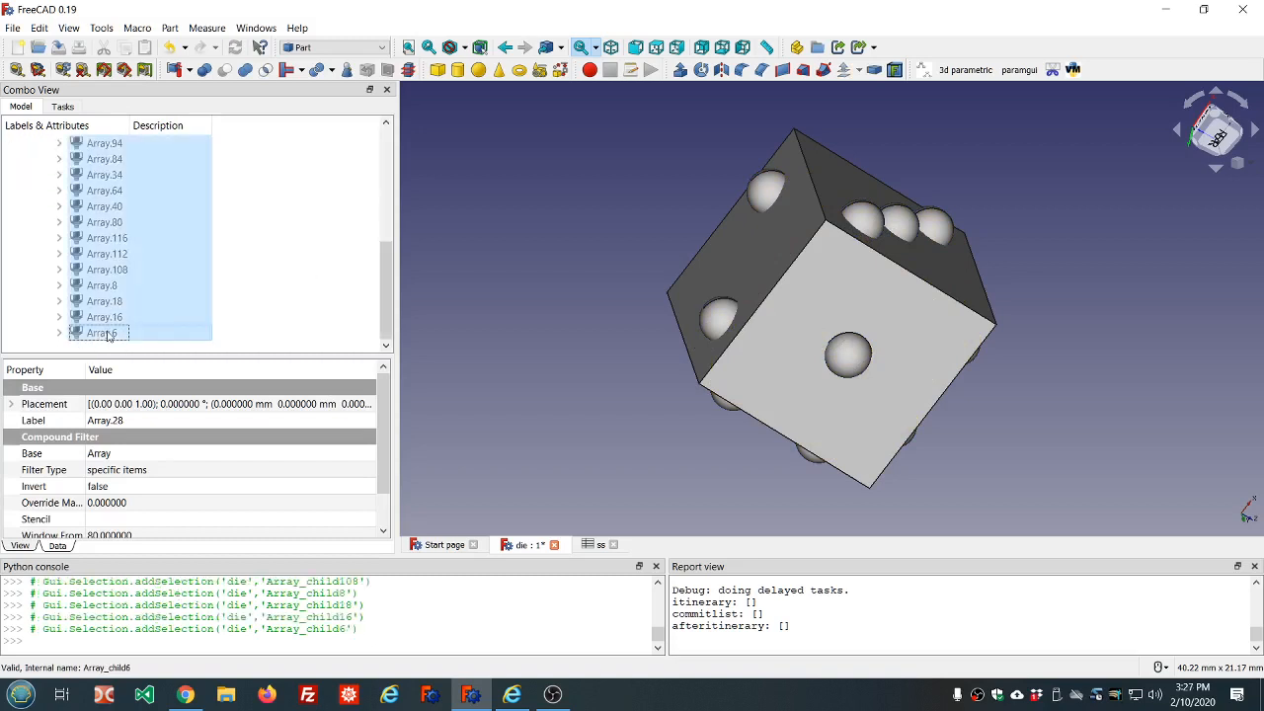
scroll(304, 309, up, 5)
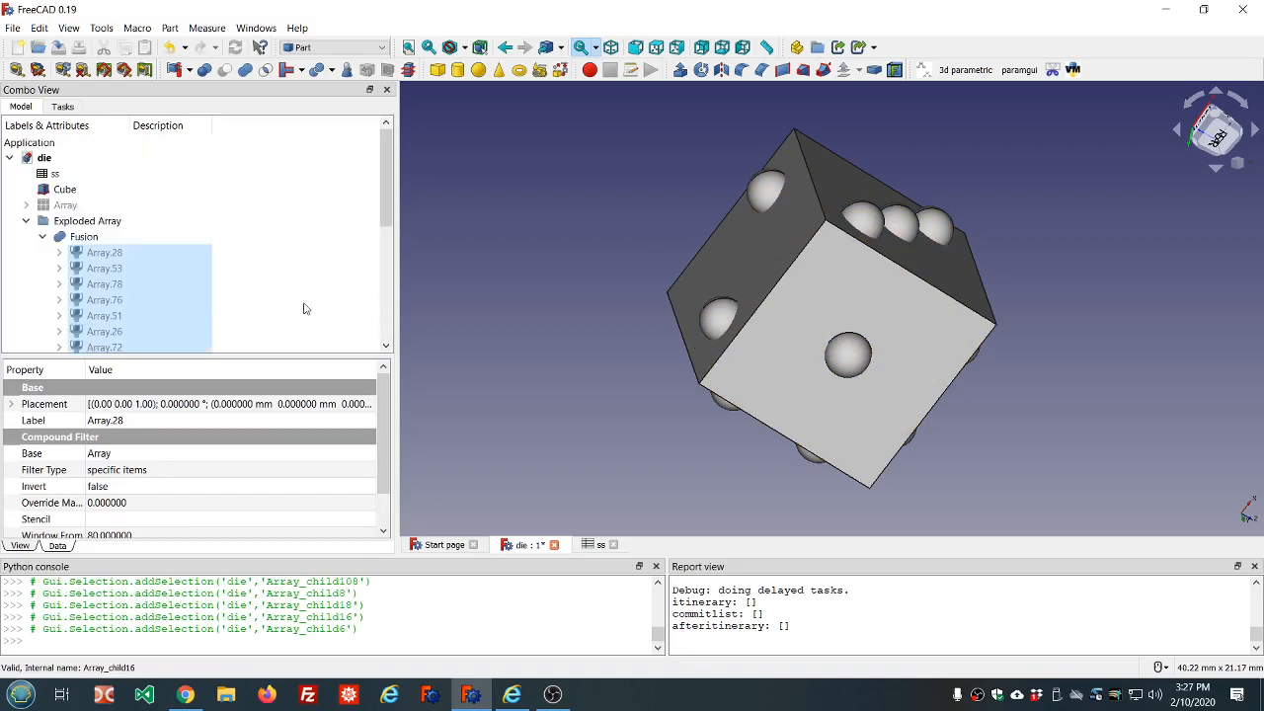
scroll(304, 309, down, 5)
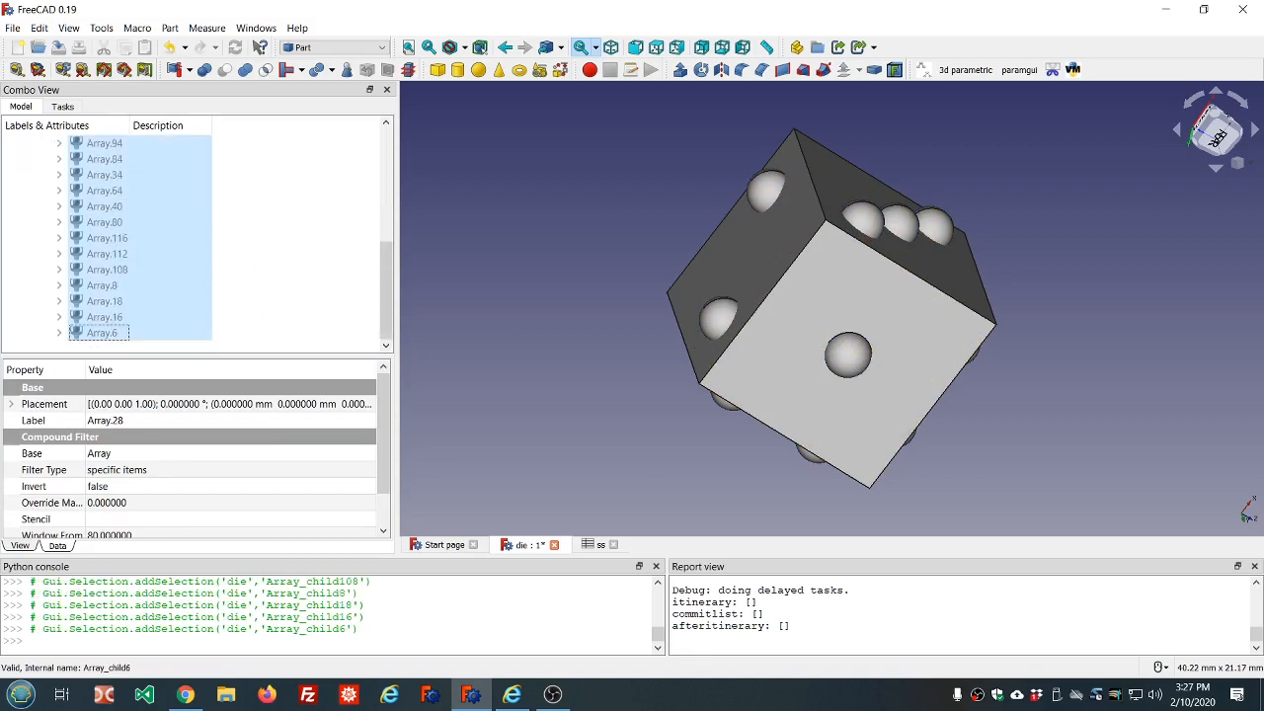
click(18, 547)
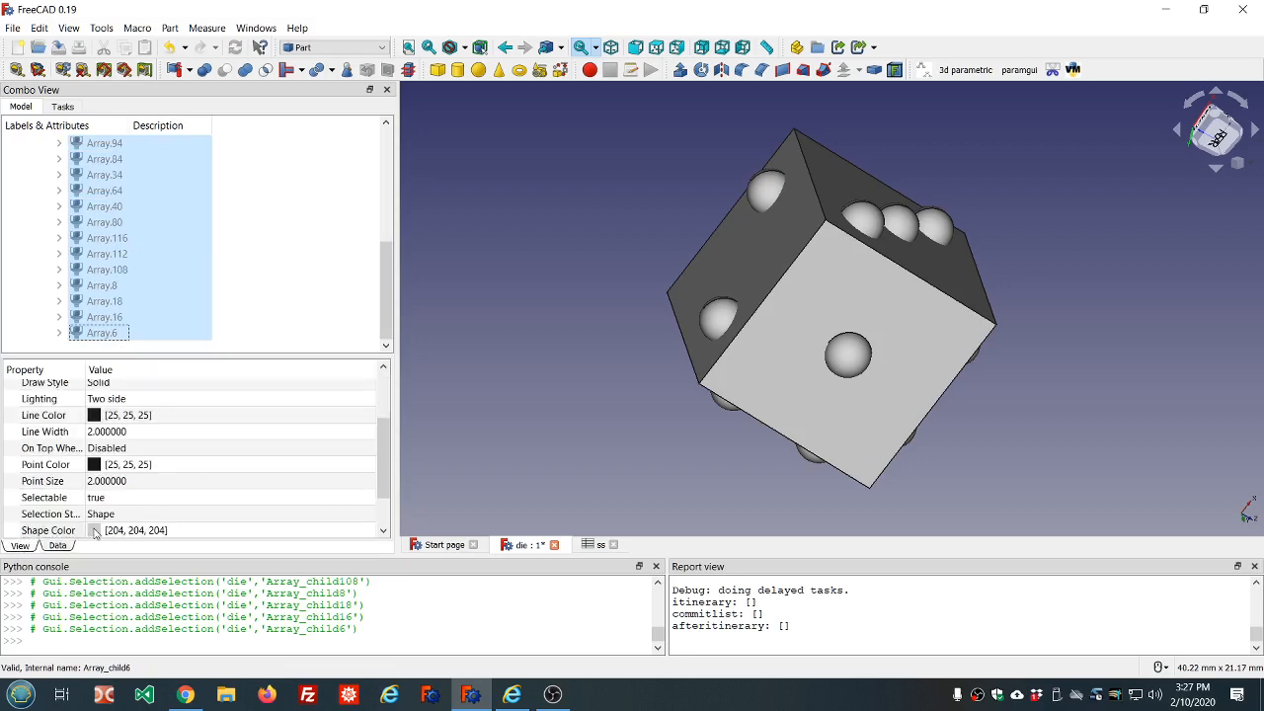
scroll(260, 428, down, 1)
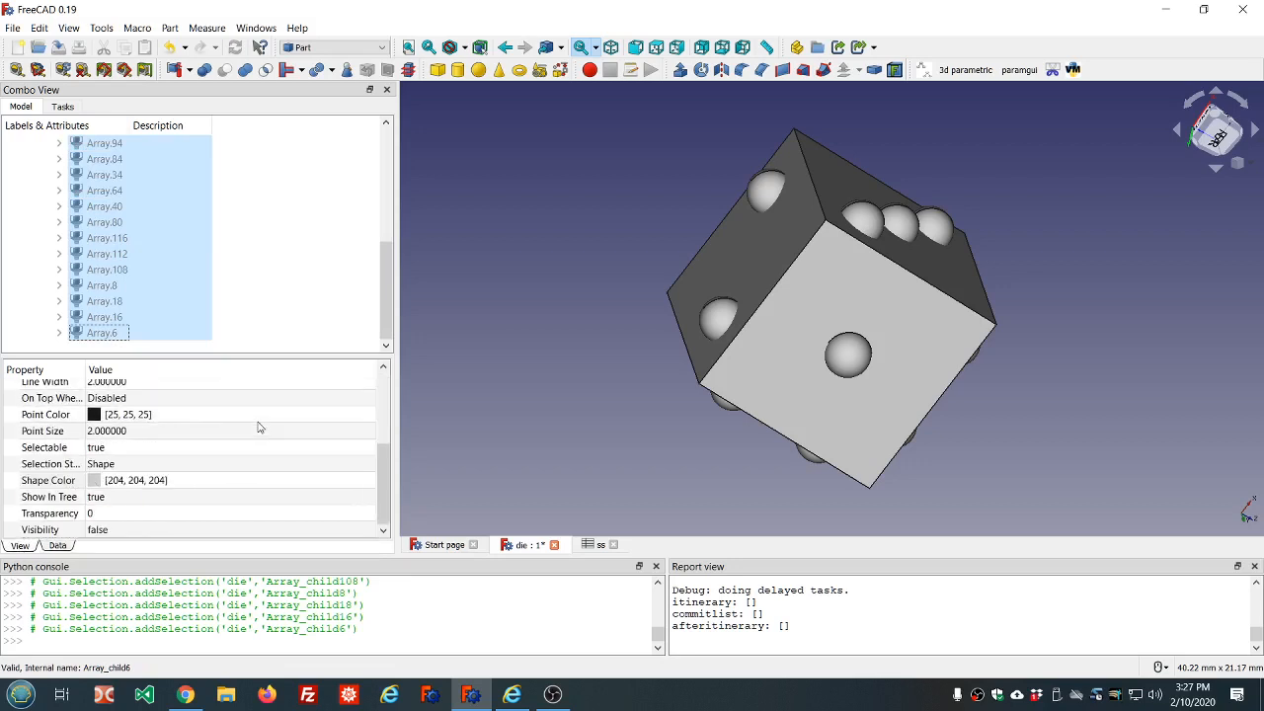
click(94, 481)
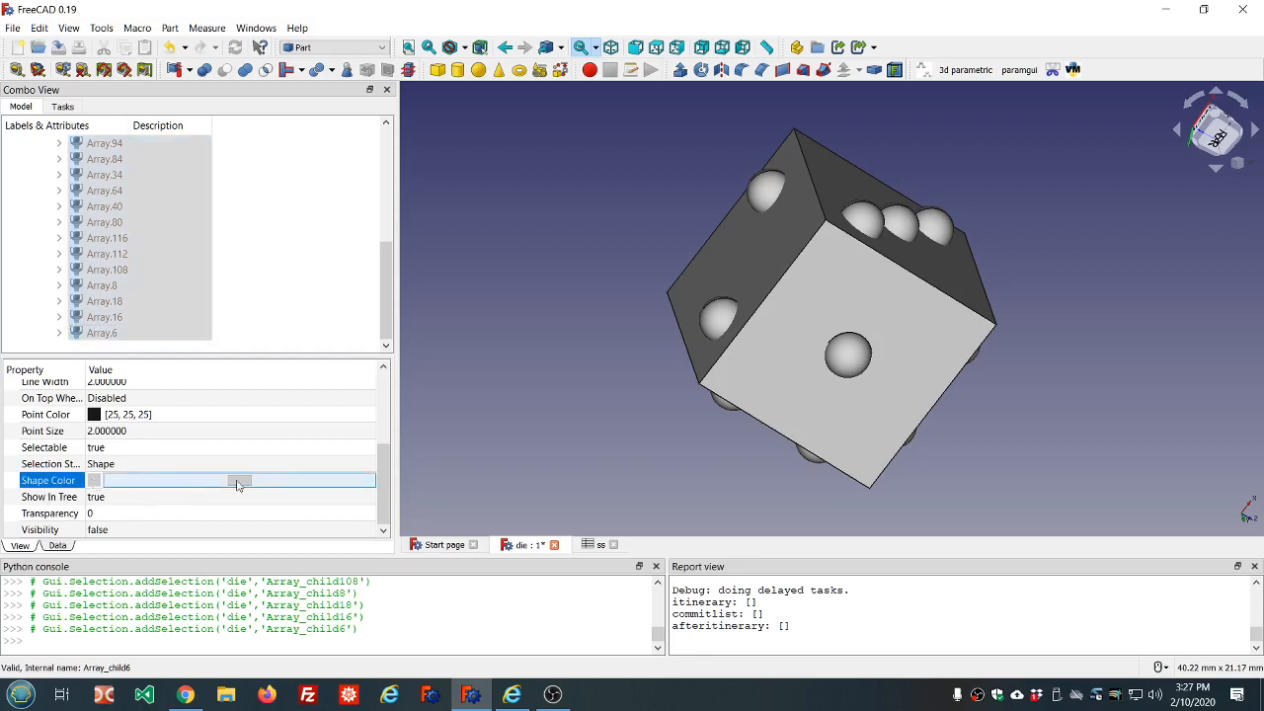
click(237, 482)
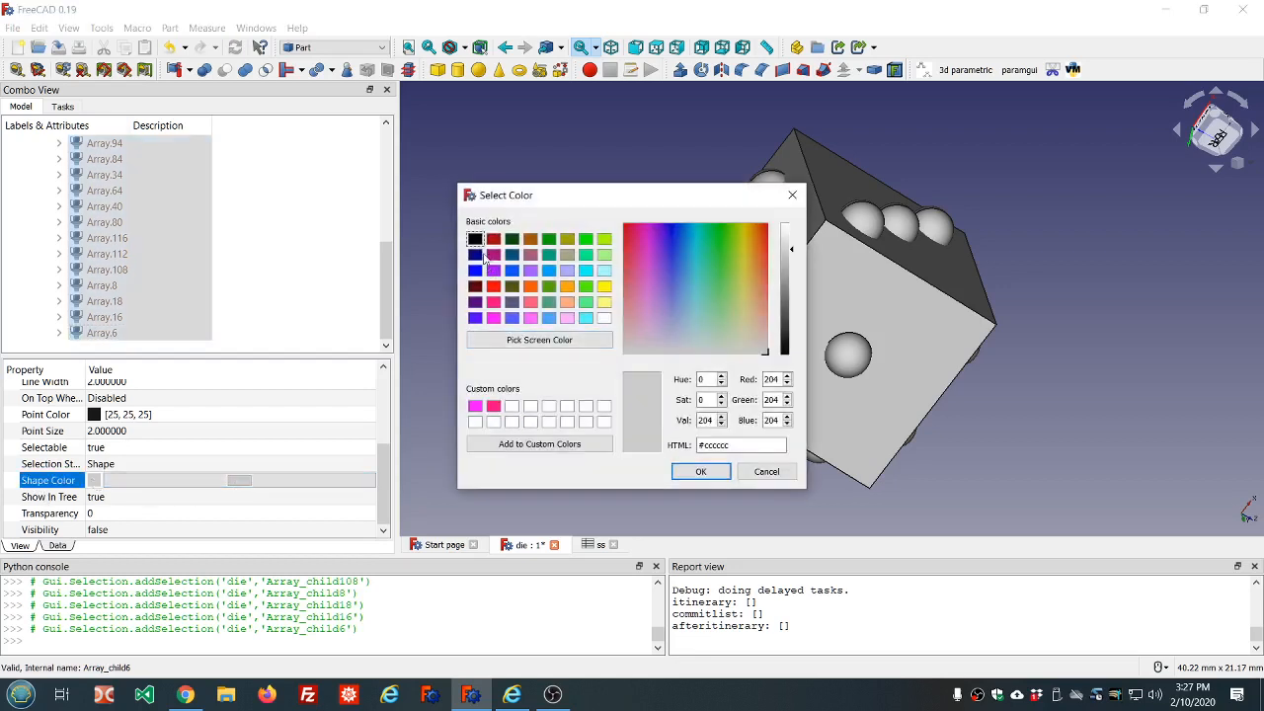
click(475, 239)
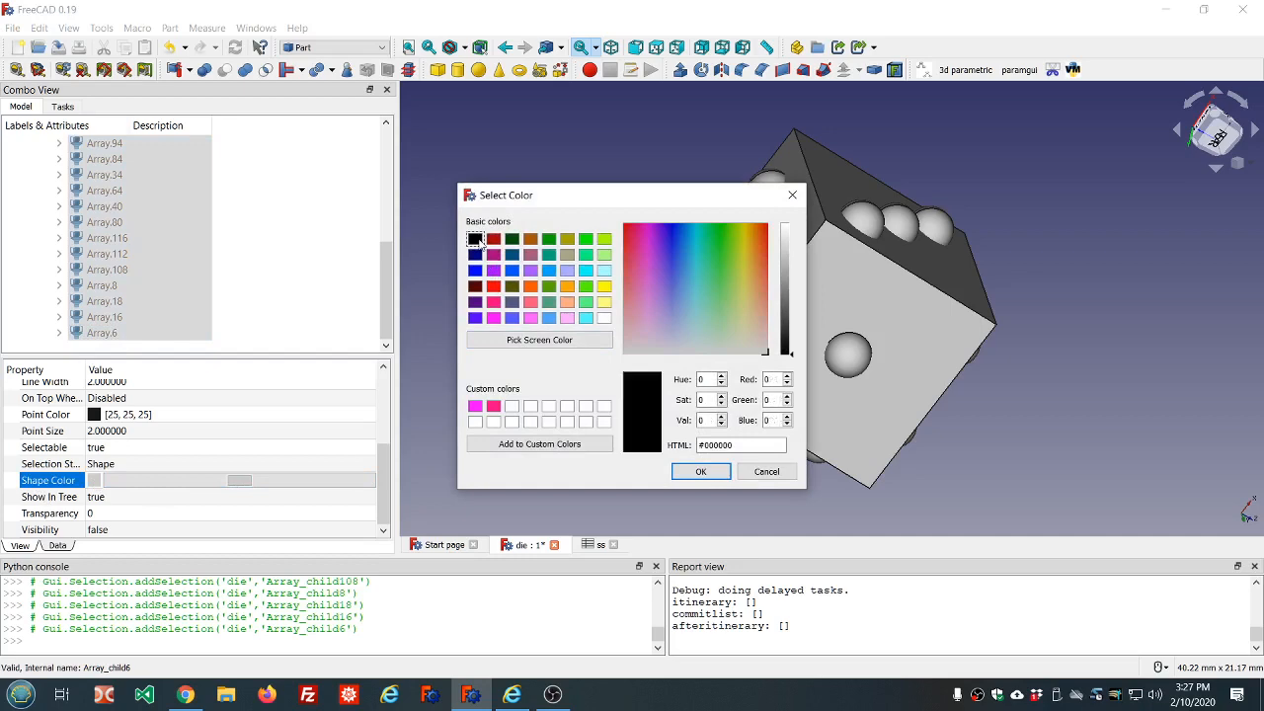
click(700, 471)
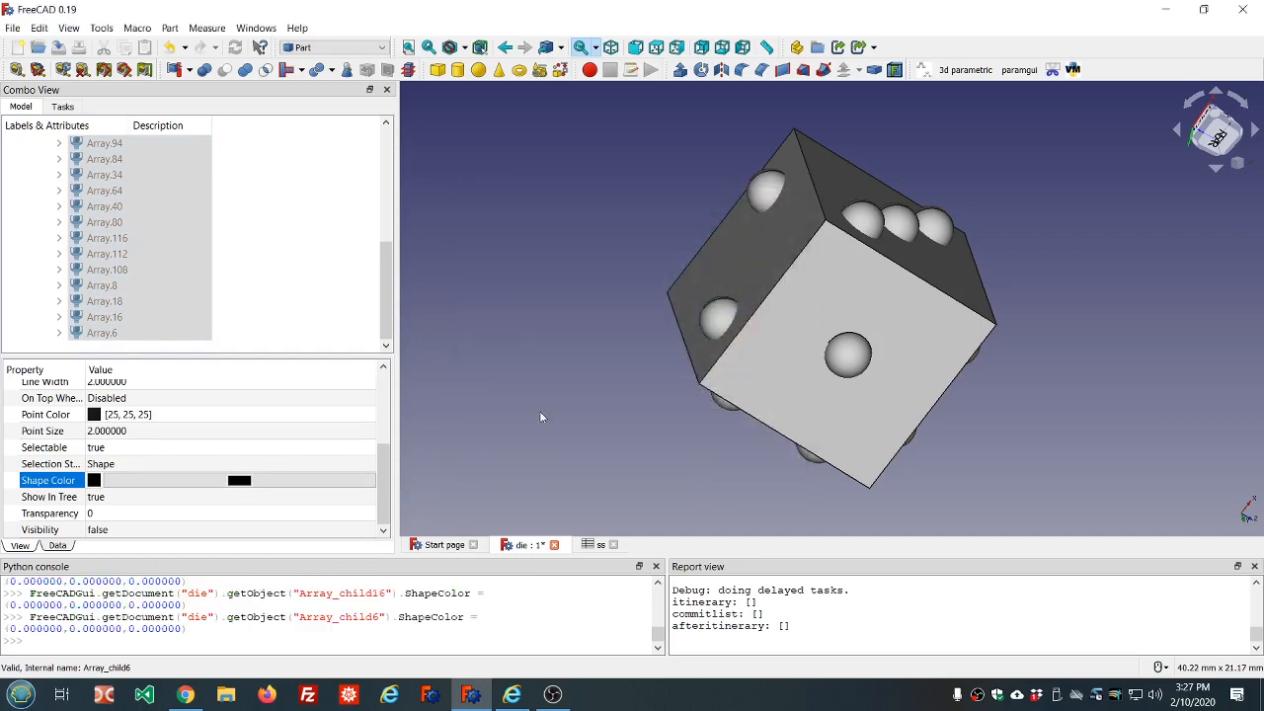
Delete the Fusion object while keeping its individual black dot spheres in the document
click(272, 286)
scroll(272, 285, up, 5)
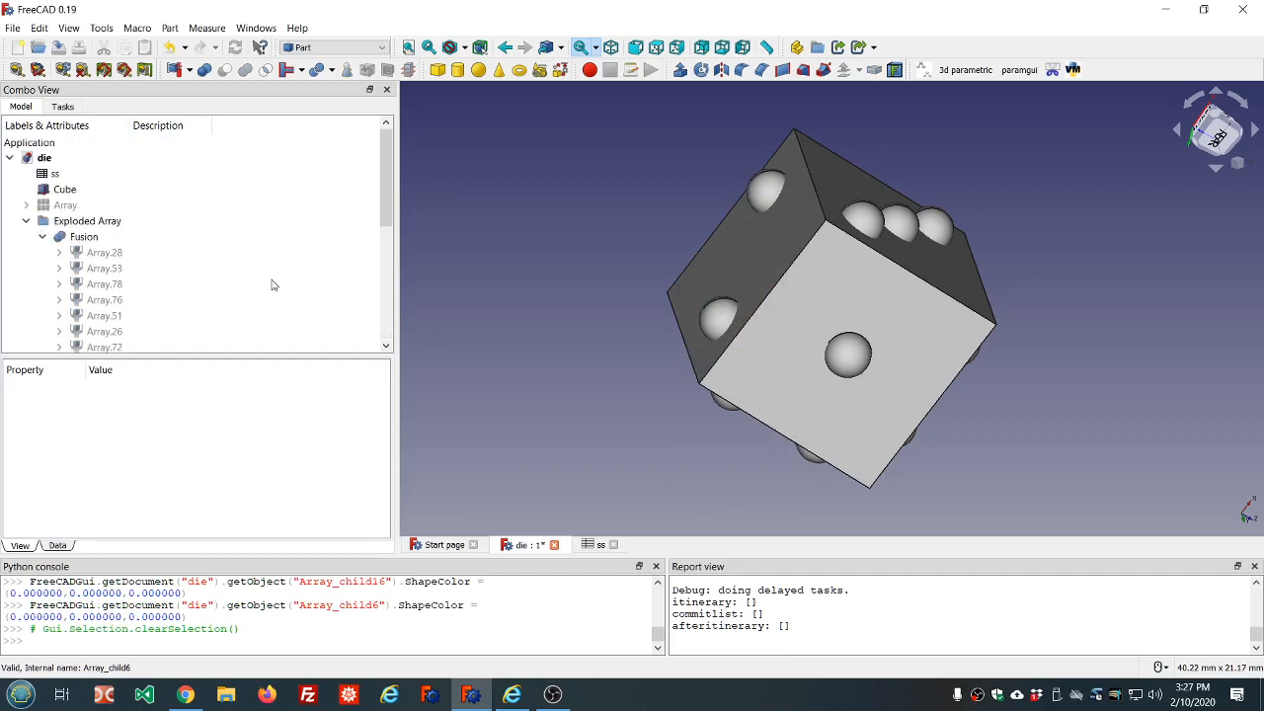
click(87, 240)
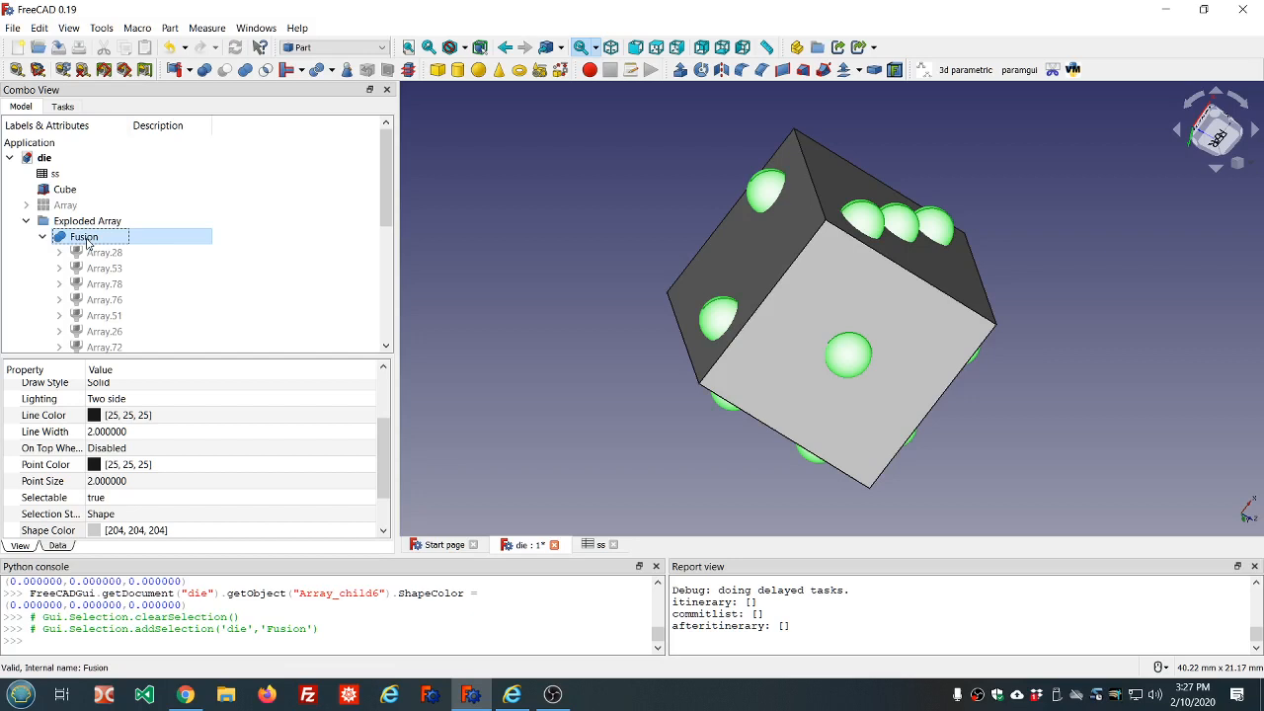
key(Delete)
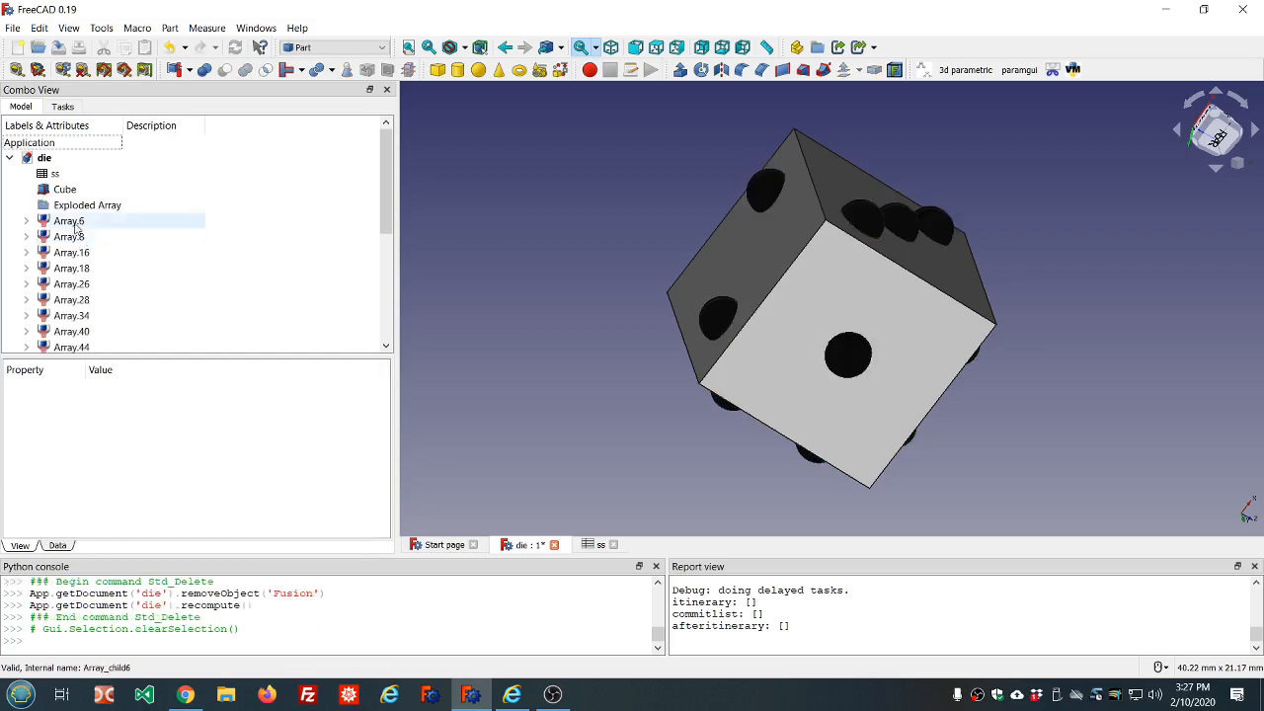
click(120, 218)
scroll(151, 233, down, 3)
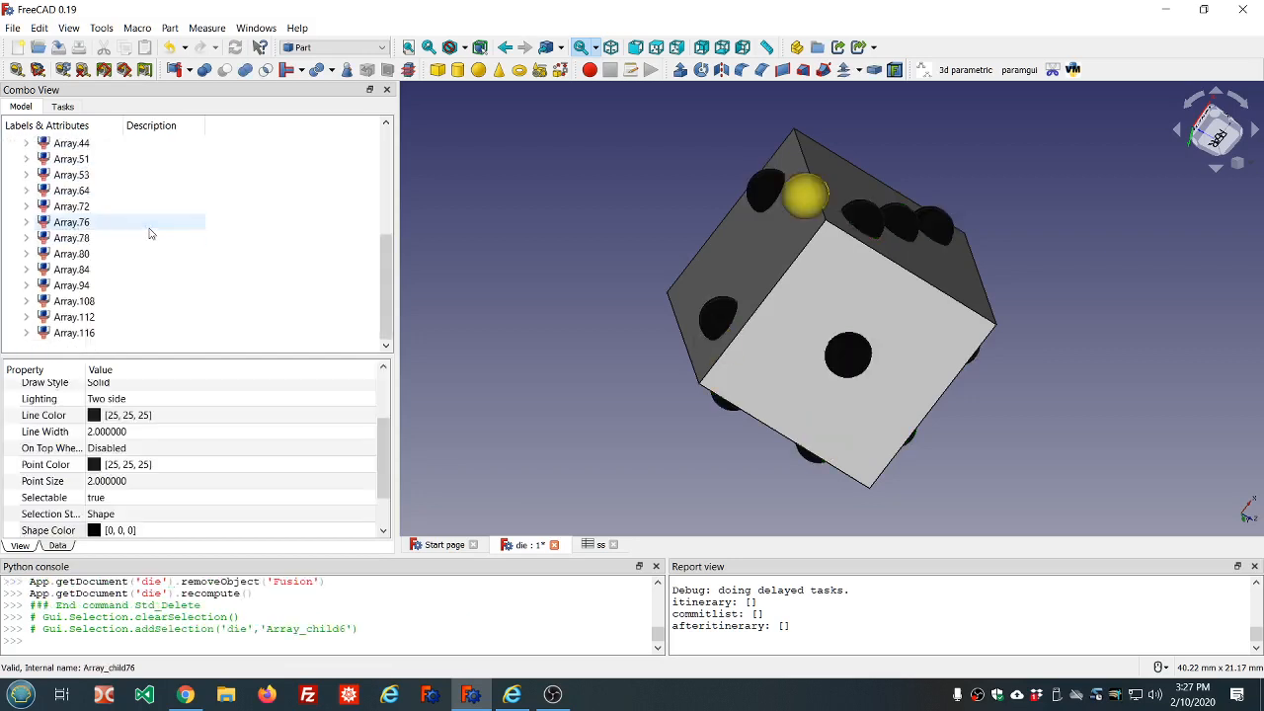
shift+click(77, 333)
scroll(263, 293, up, 2)
scroll(264, 293, up, 2)
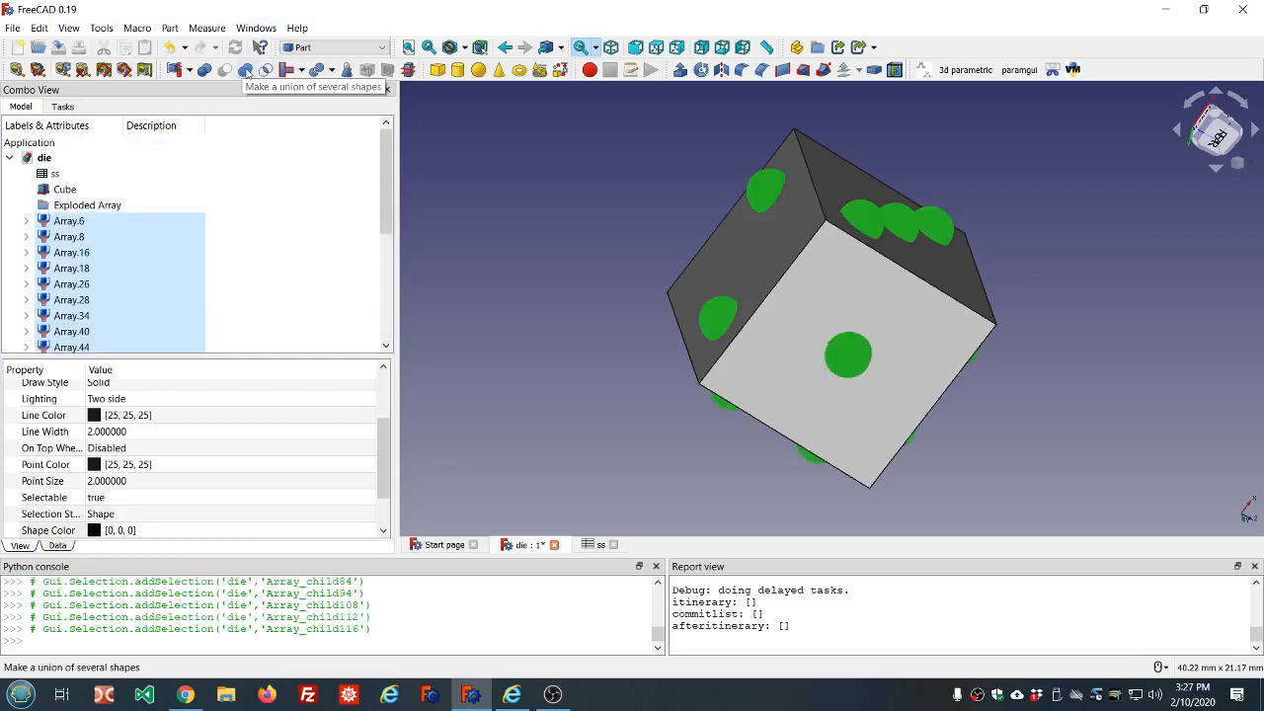
click(260, 163)
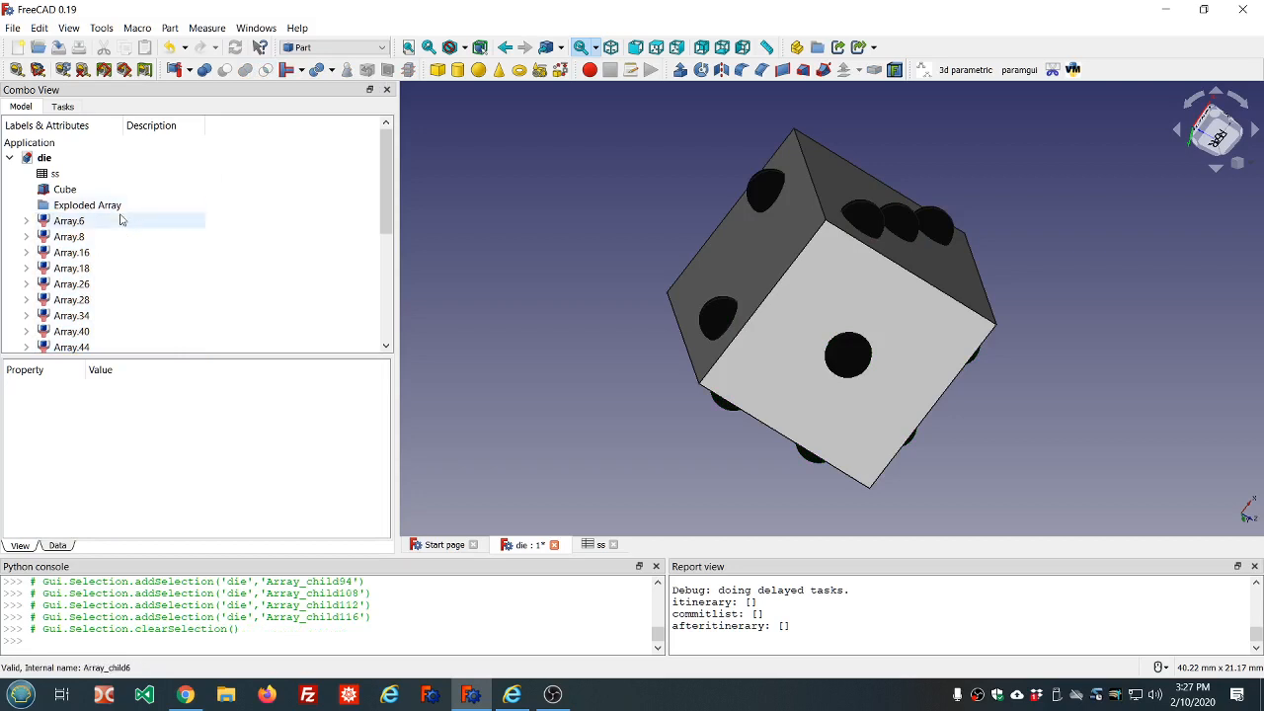
Fuse all the black dot spheres from Array.6 through Array.116 into one union
click(198, 219)
scroll(201, 233, down, 4)
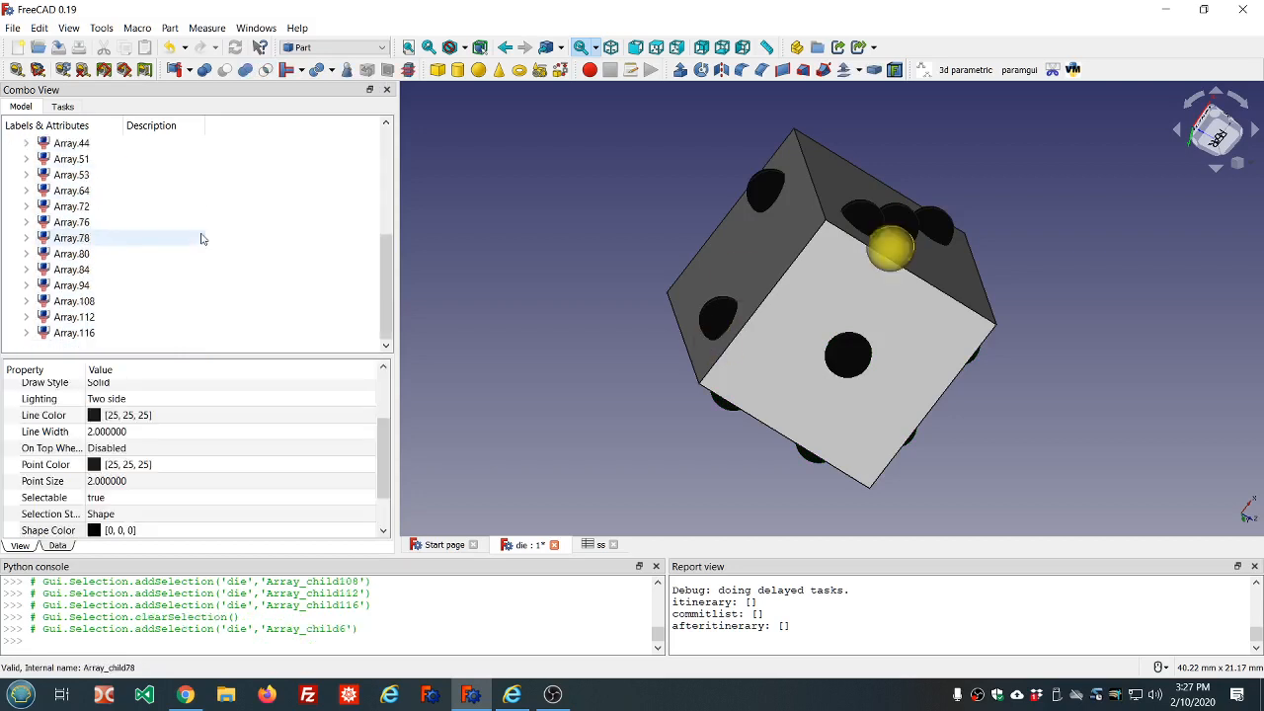
shift+click(79, 339)
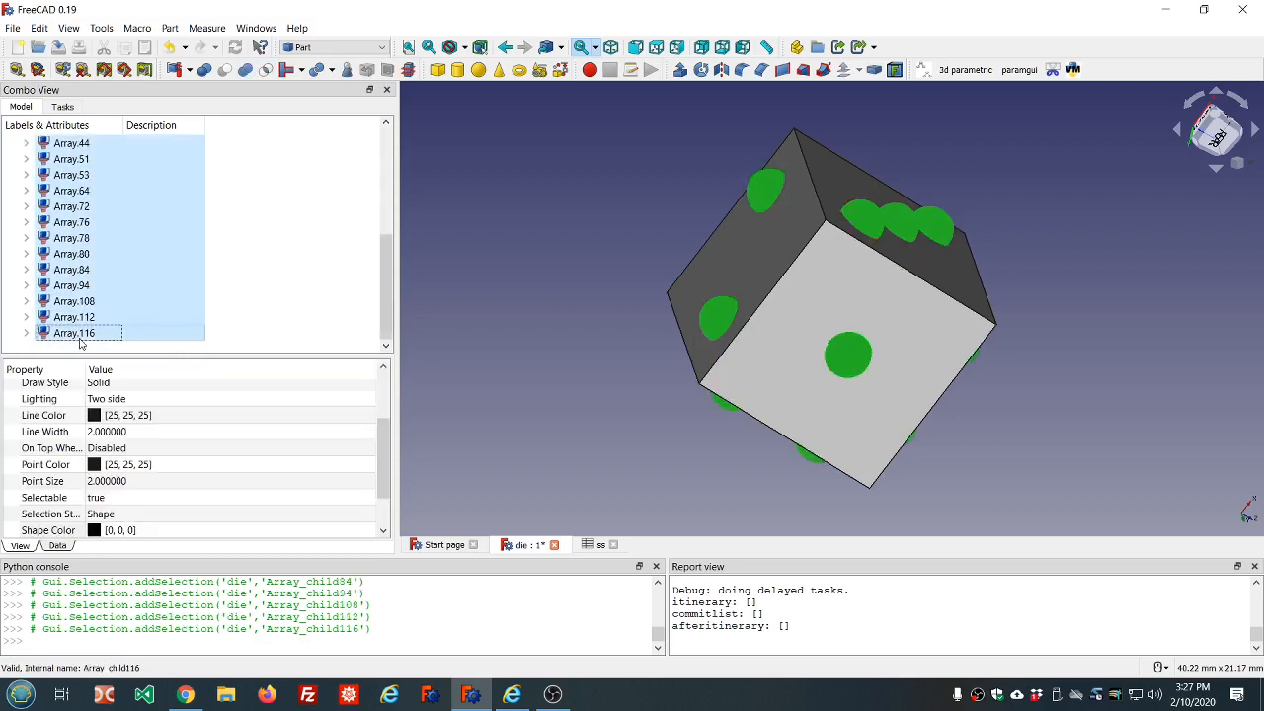
click(245, 71)
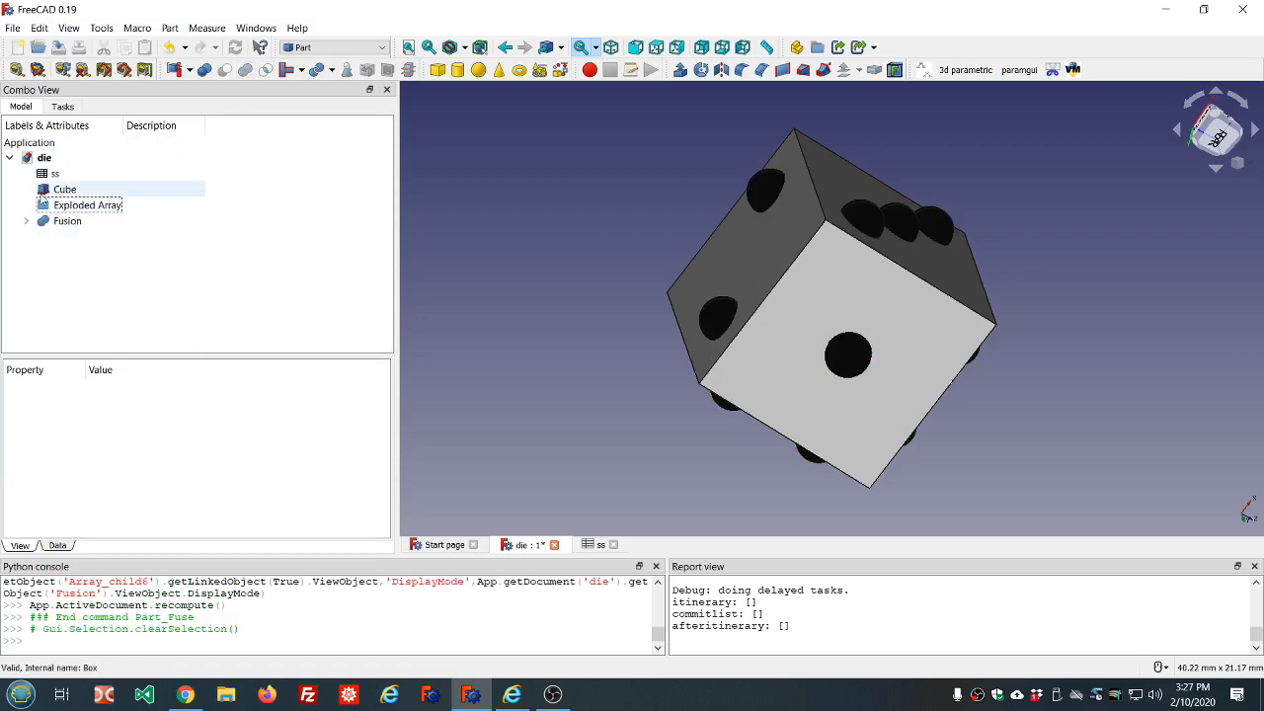
Set the Cube's shape color to the off-white #fffff5
click(63, 190)
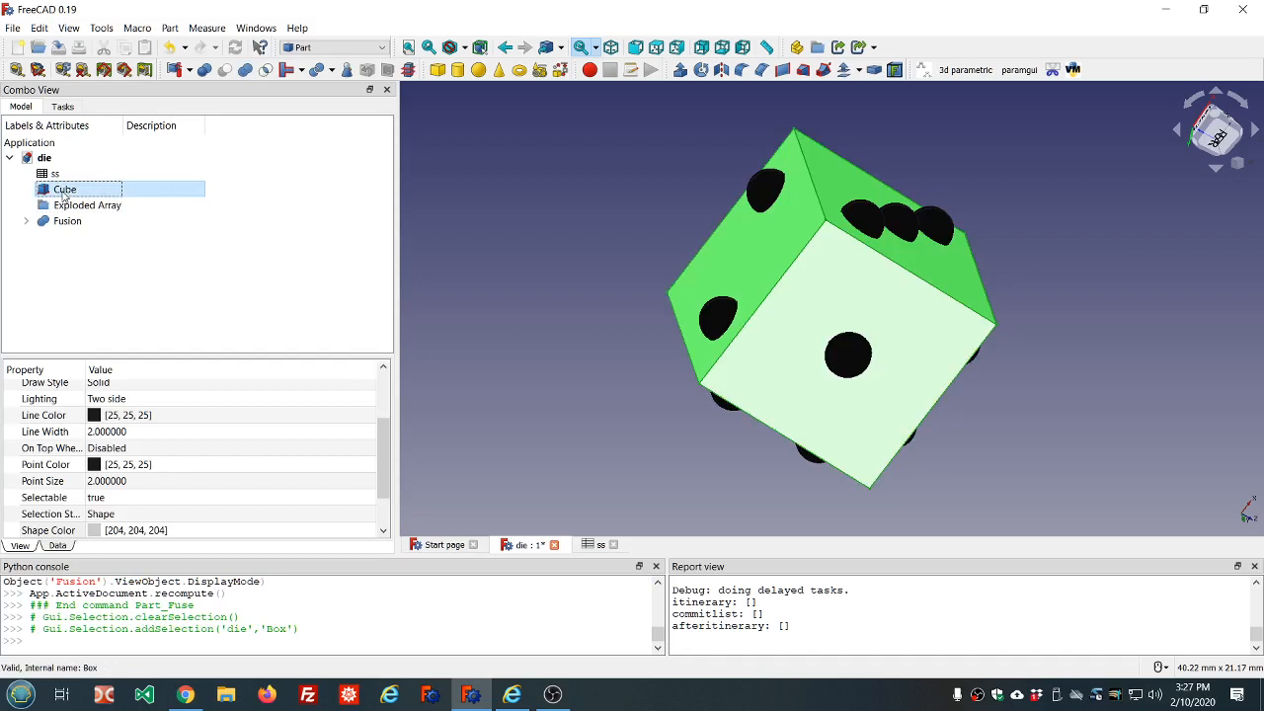
scroll(251, 454, down, 1)
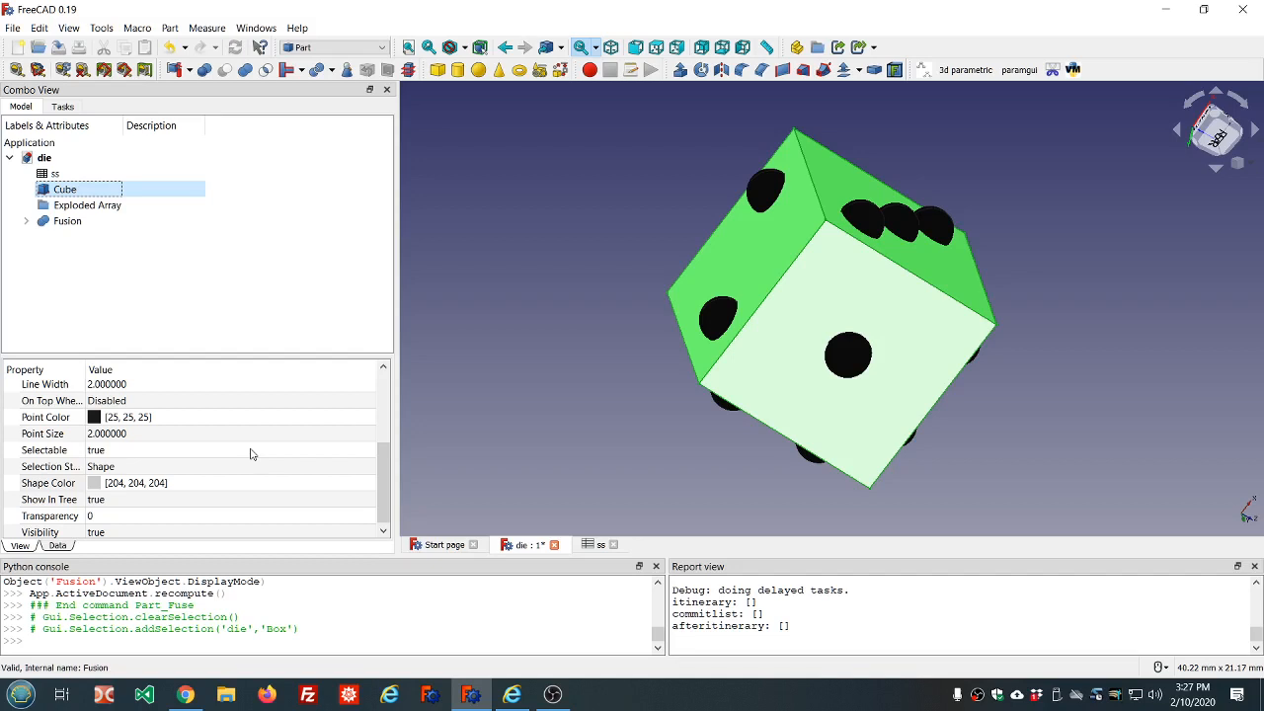
click(221, 482)
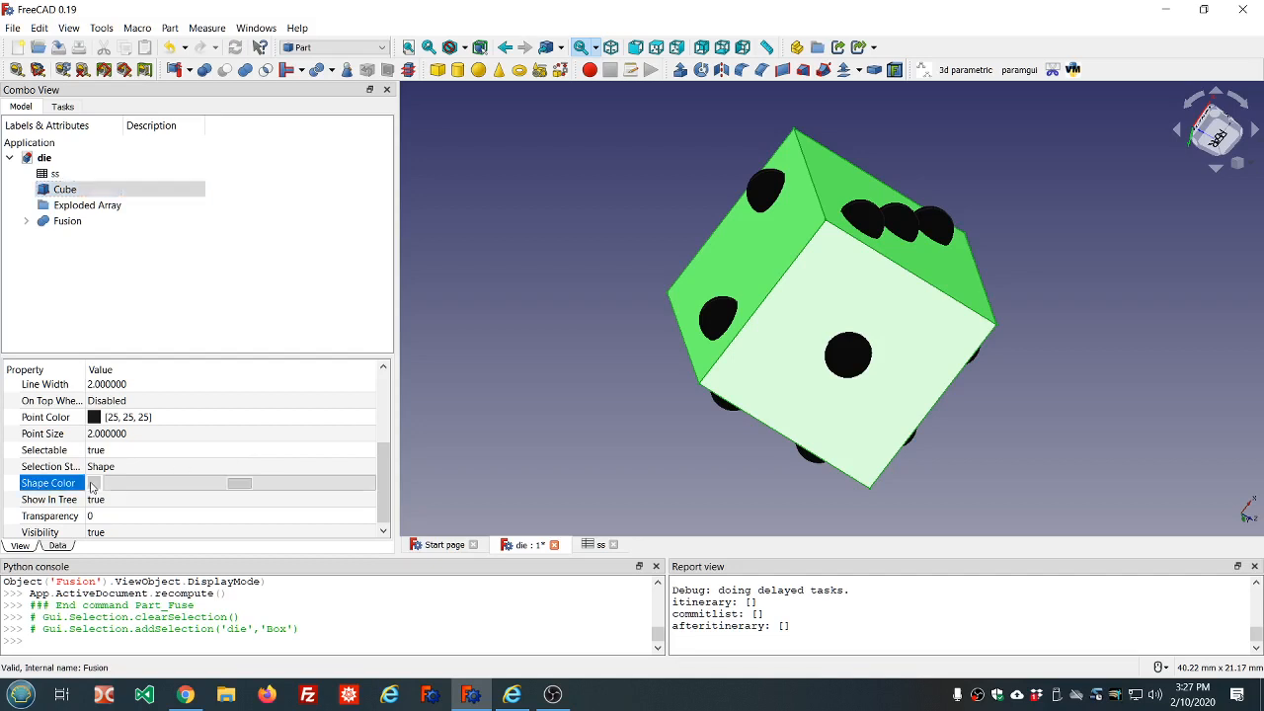
click(240, 483)
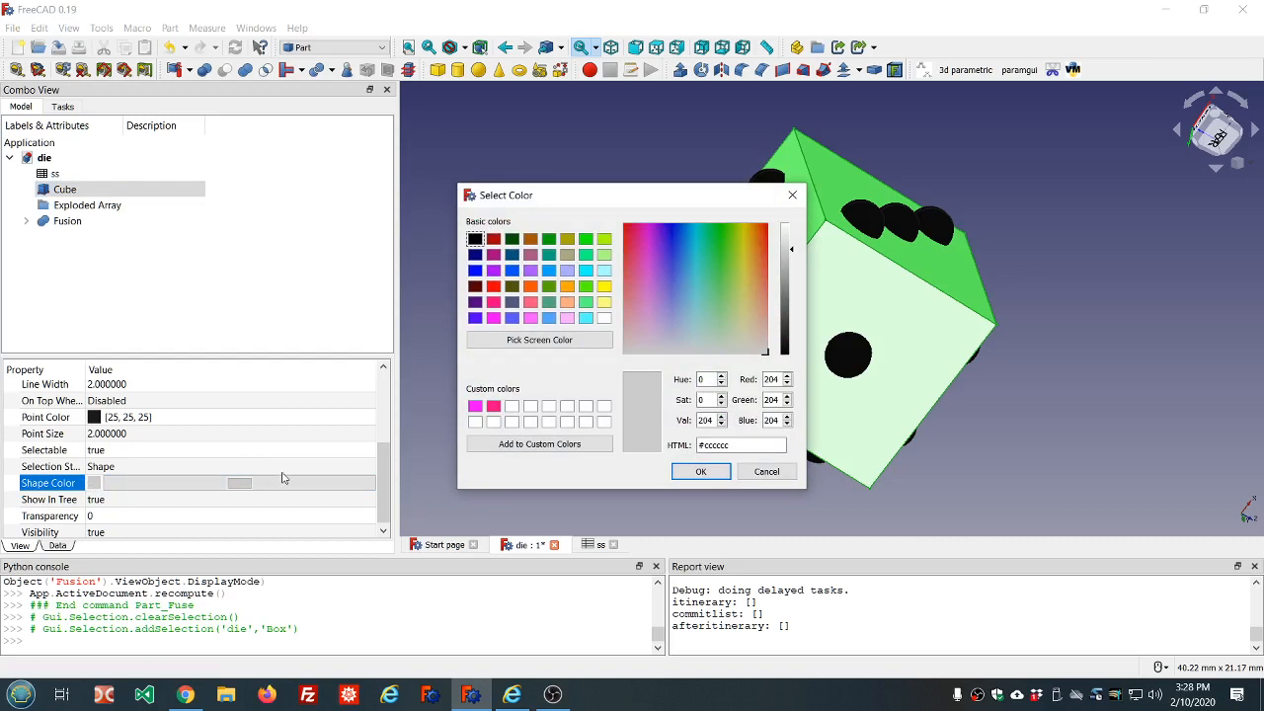
click(709, 444)
drag(704, 445, 786, 444)
text(ffffff)
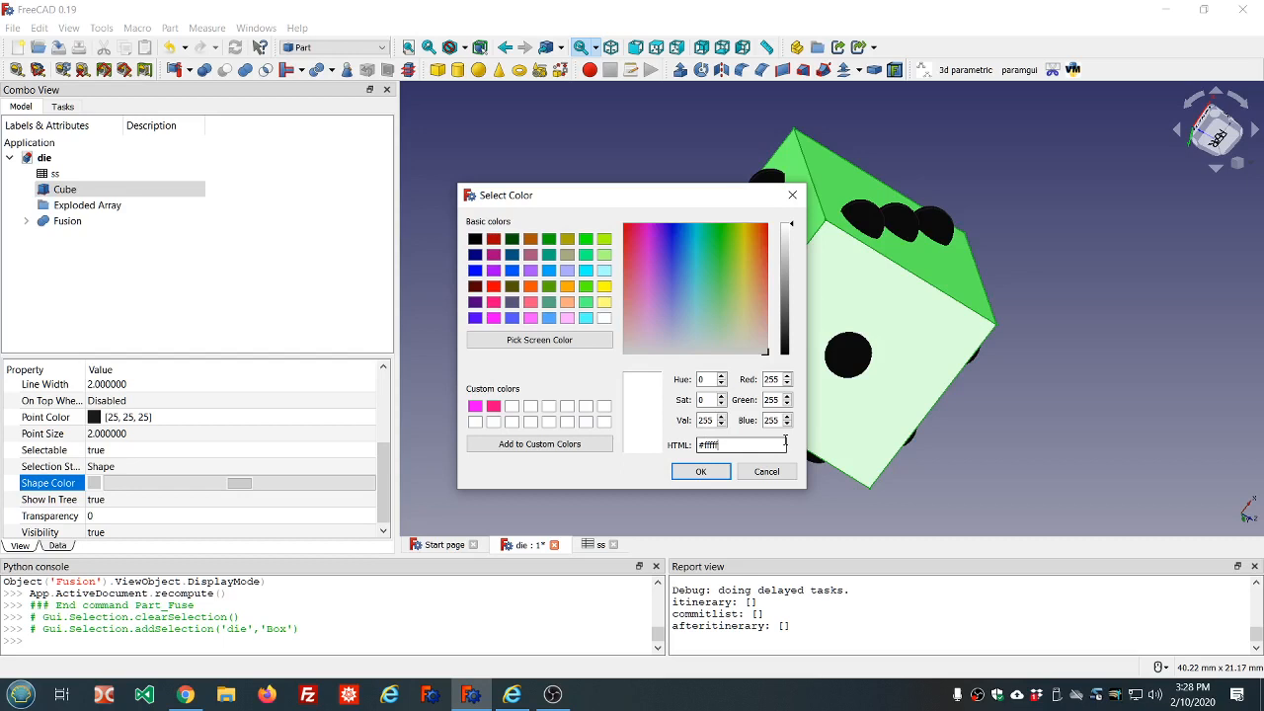
key(BackSpace)
text(5)
click(703, 471)
click(626, 452)
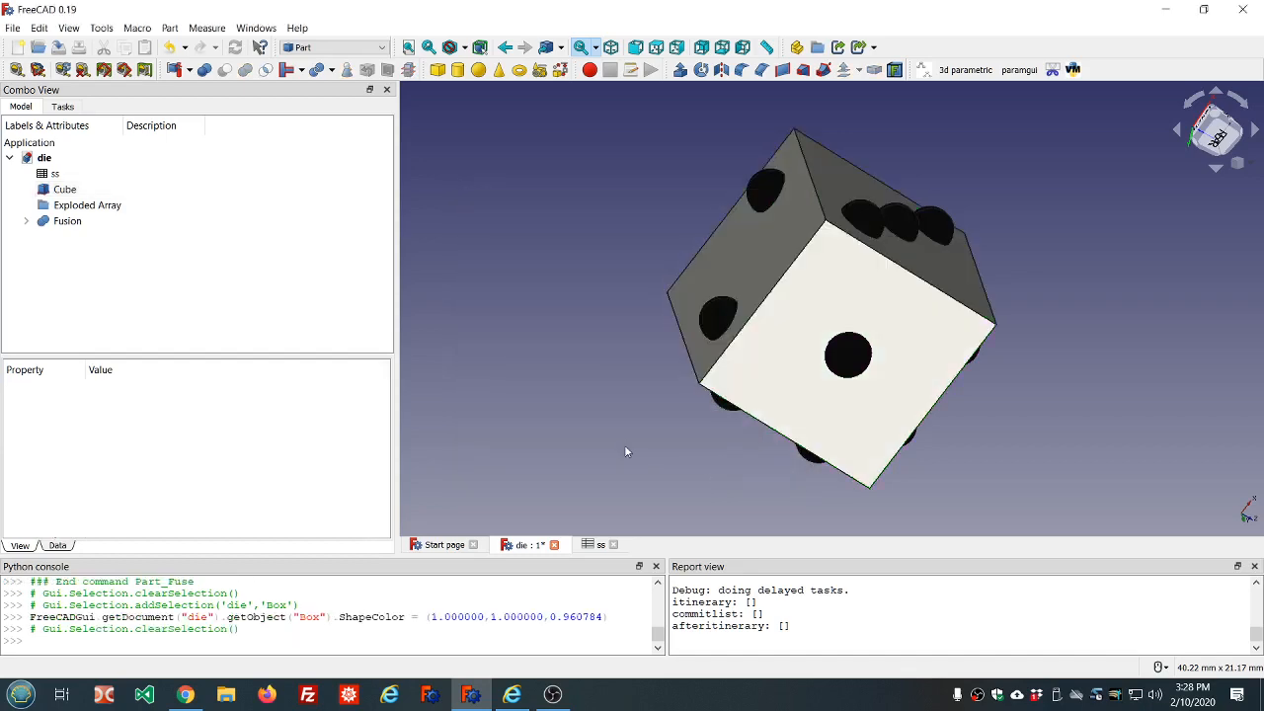
Examine the recolored die from several sides to judge how its off-white faces look against the black dots
middle_drag(624, 444, 1030, 378)
scroll(1029, 378, down, 2)
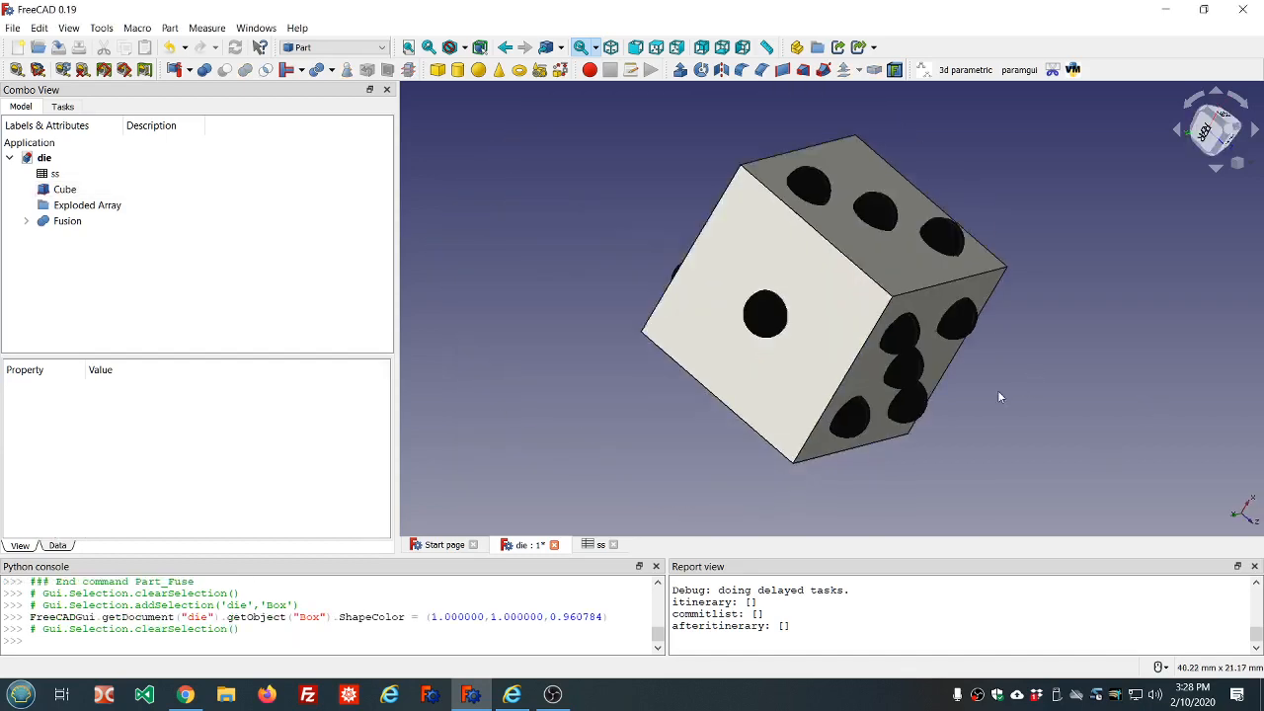
middle_drag(973, 420, 1044, 461)
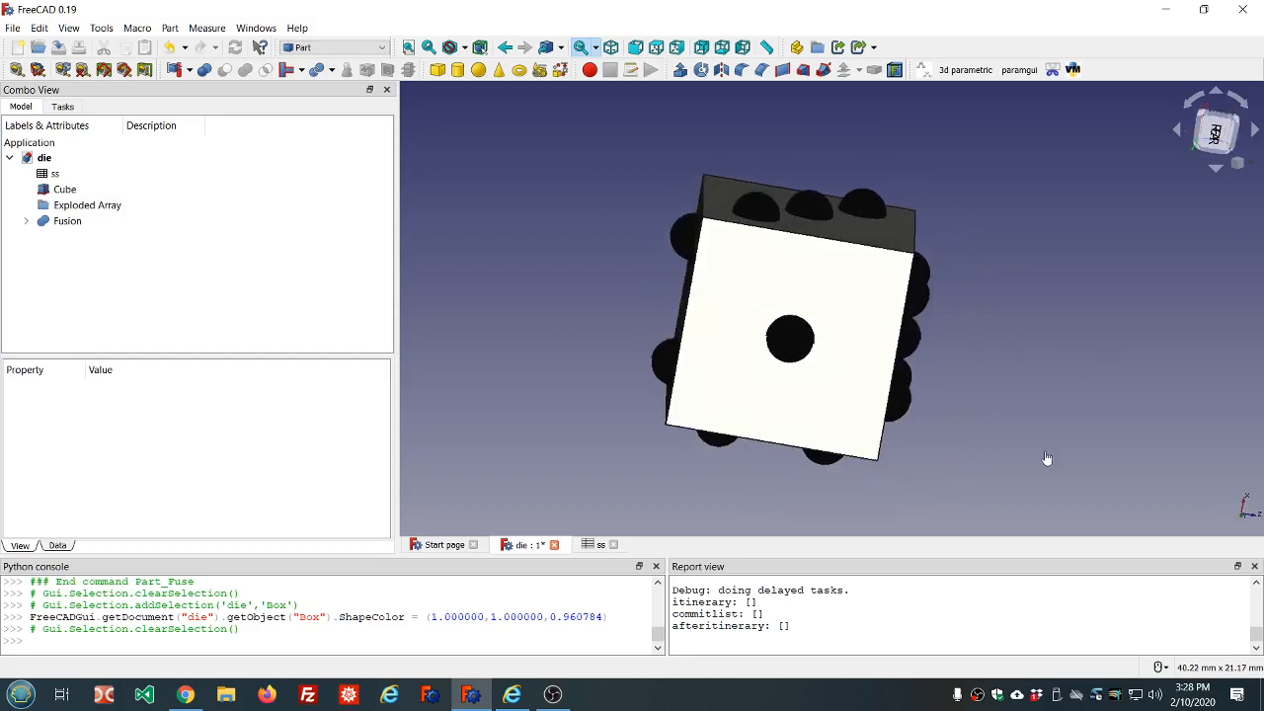
click(714, 364)
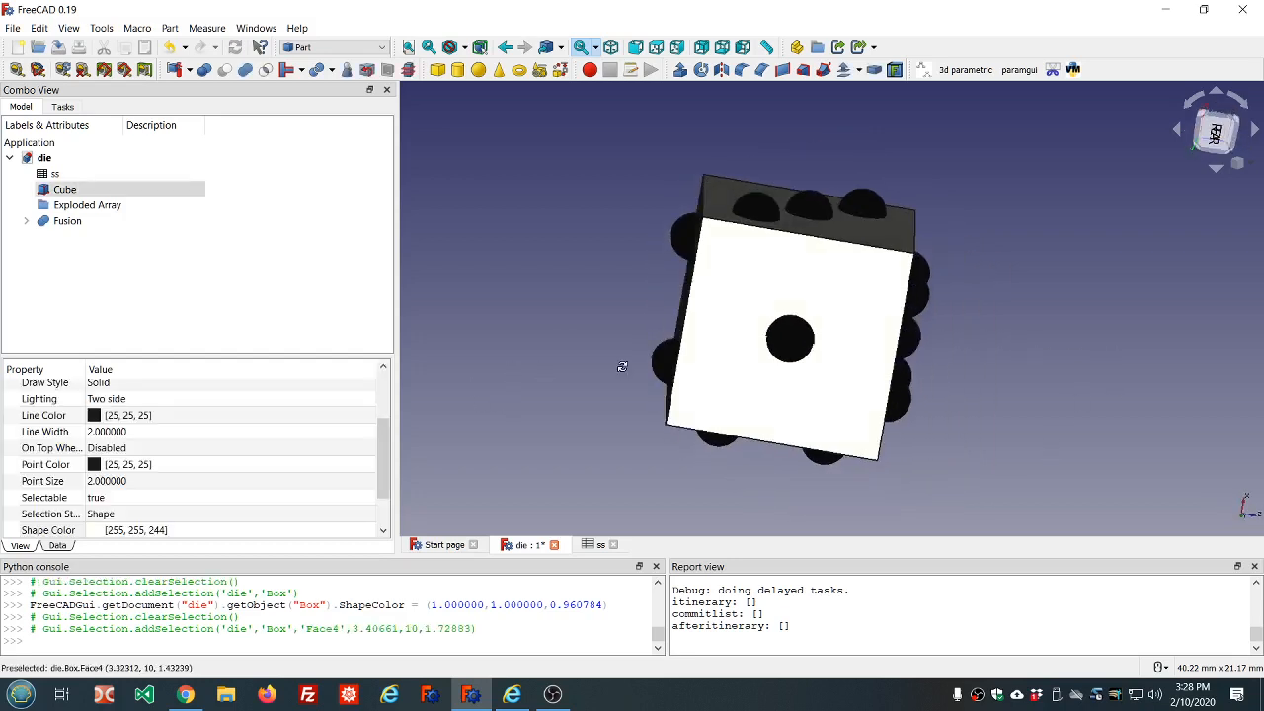
middle_drag(621, 366, 984, 402)
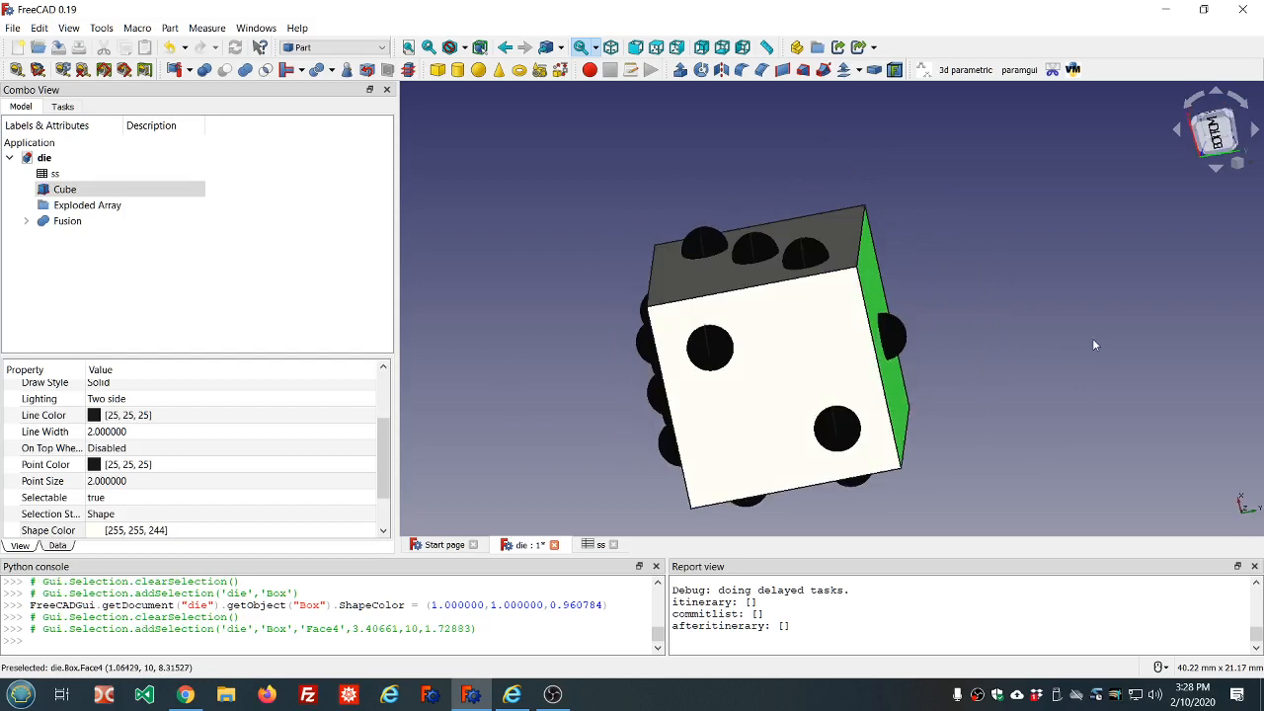
middle_drag(1093, 345, 1039, 366)
scroll(1035, 372, up, 3)
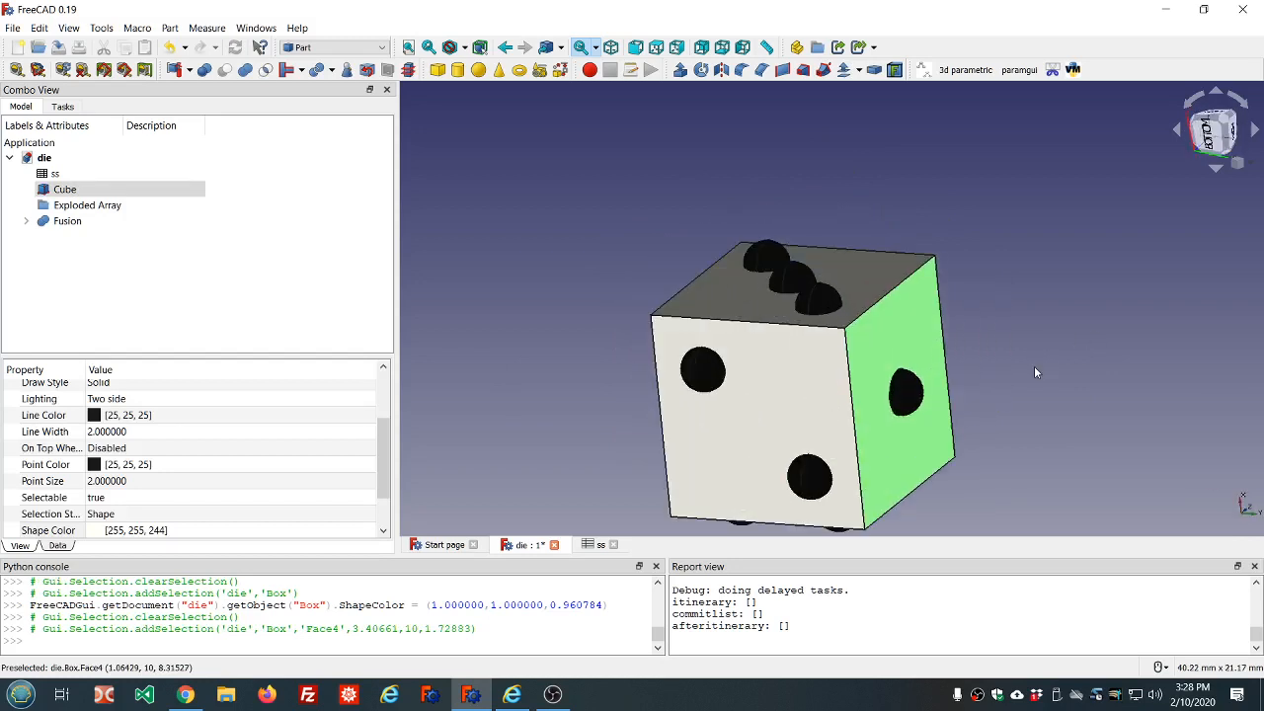
click(1017, 348)
scroll(1012, 338, down, 2)
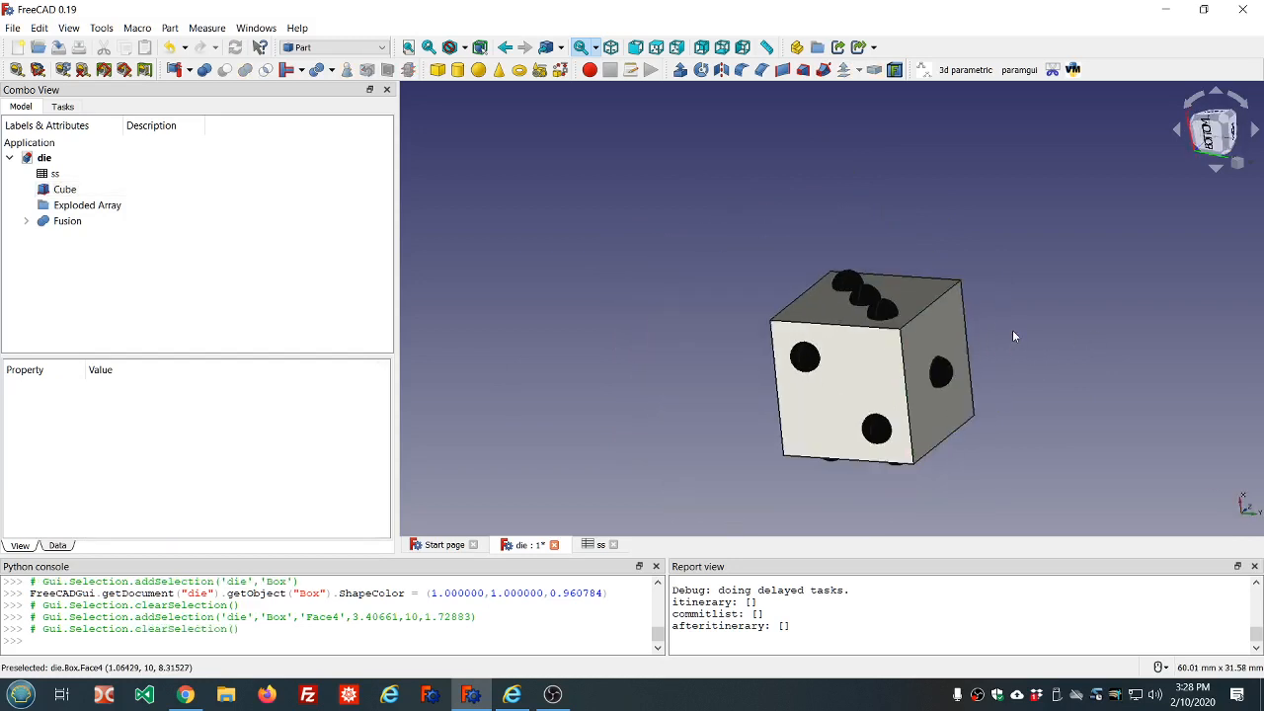
scroll(1009, 452, up, 4)
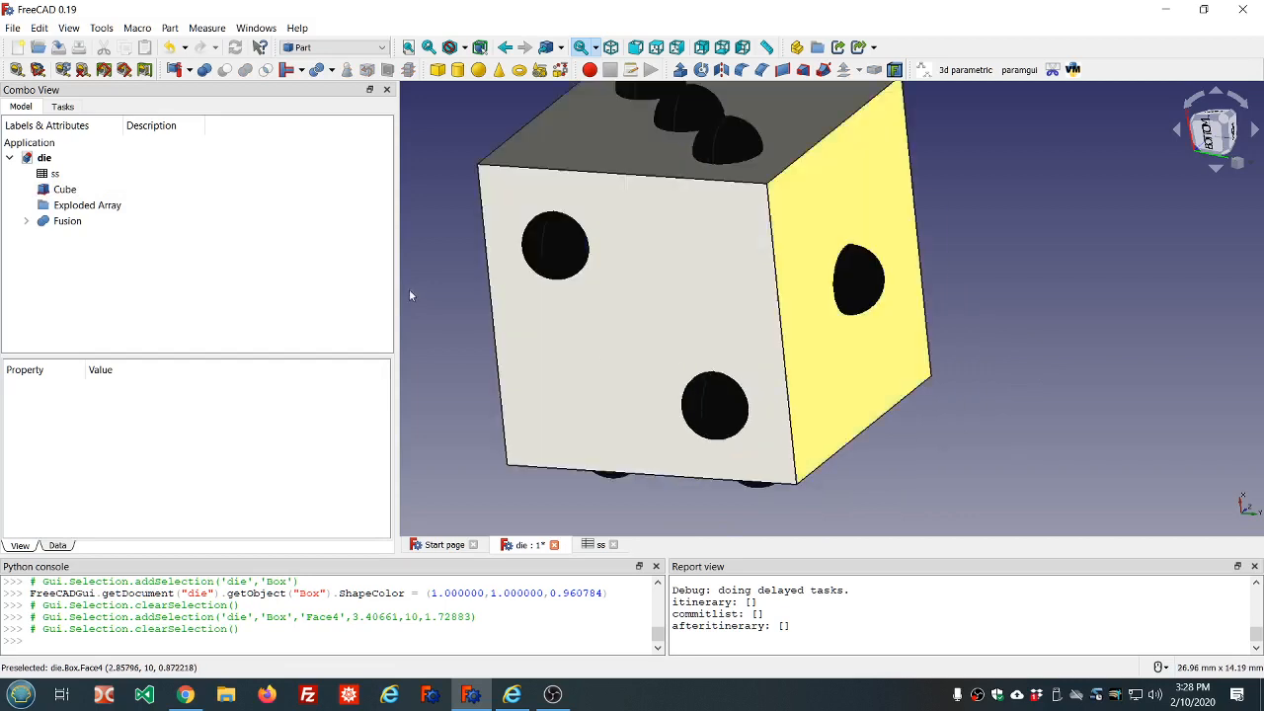
Set the Cube's shape color to the ivory tone #ffffe0
click(77, 189)
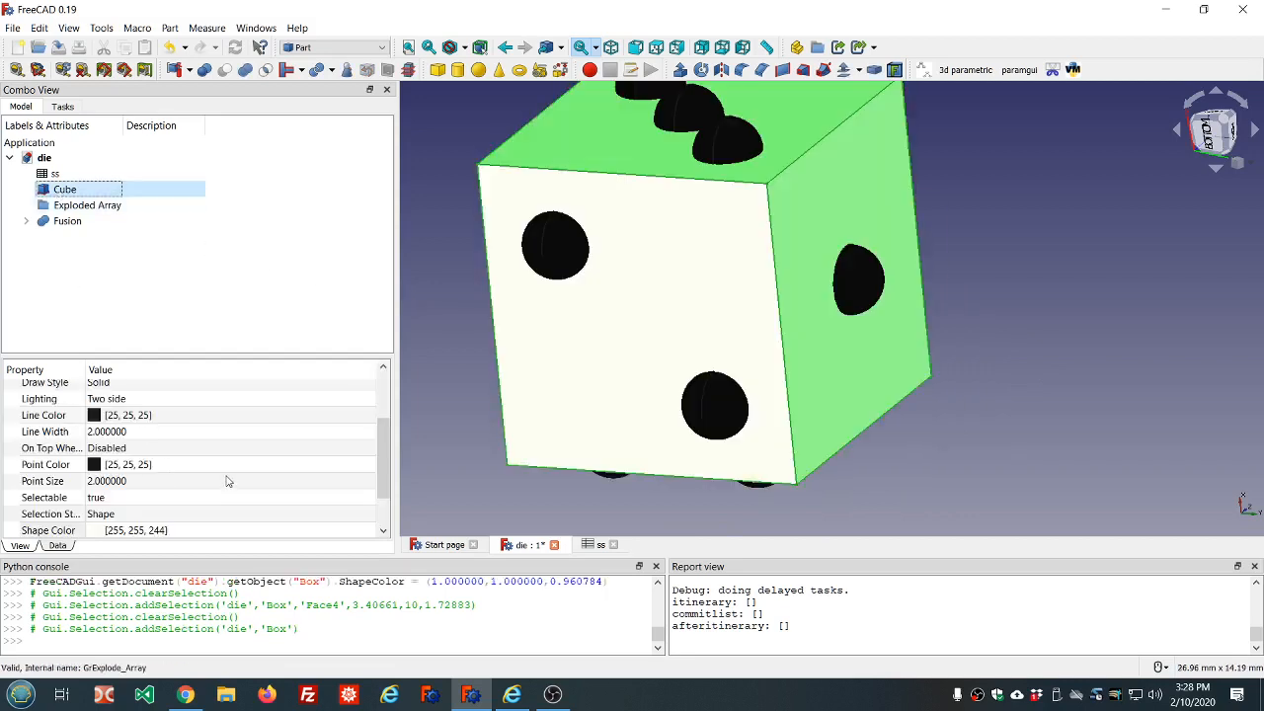
scroll(213, 486, down, 1)
click(96, 487)
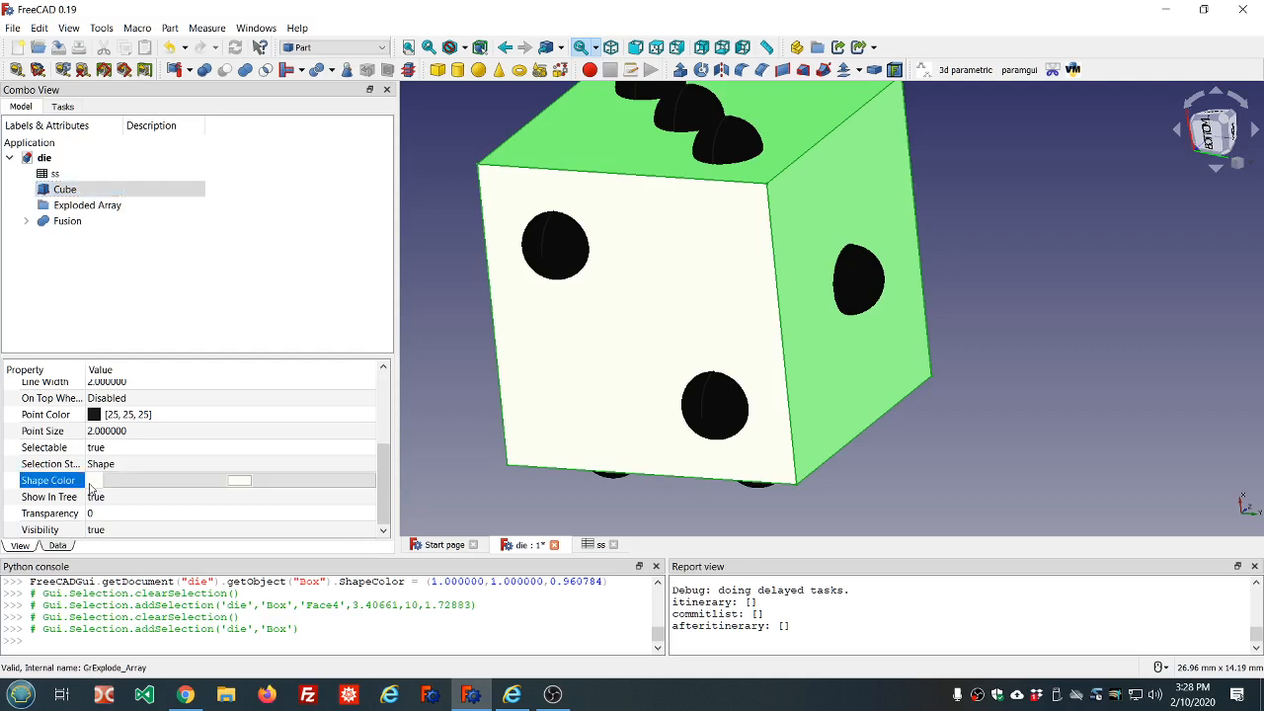
click(230, 486)
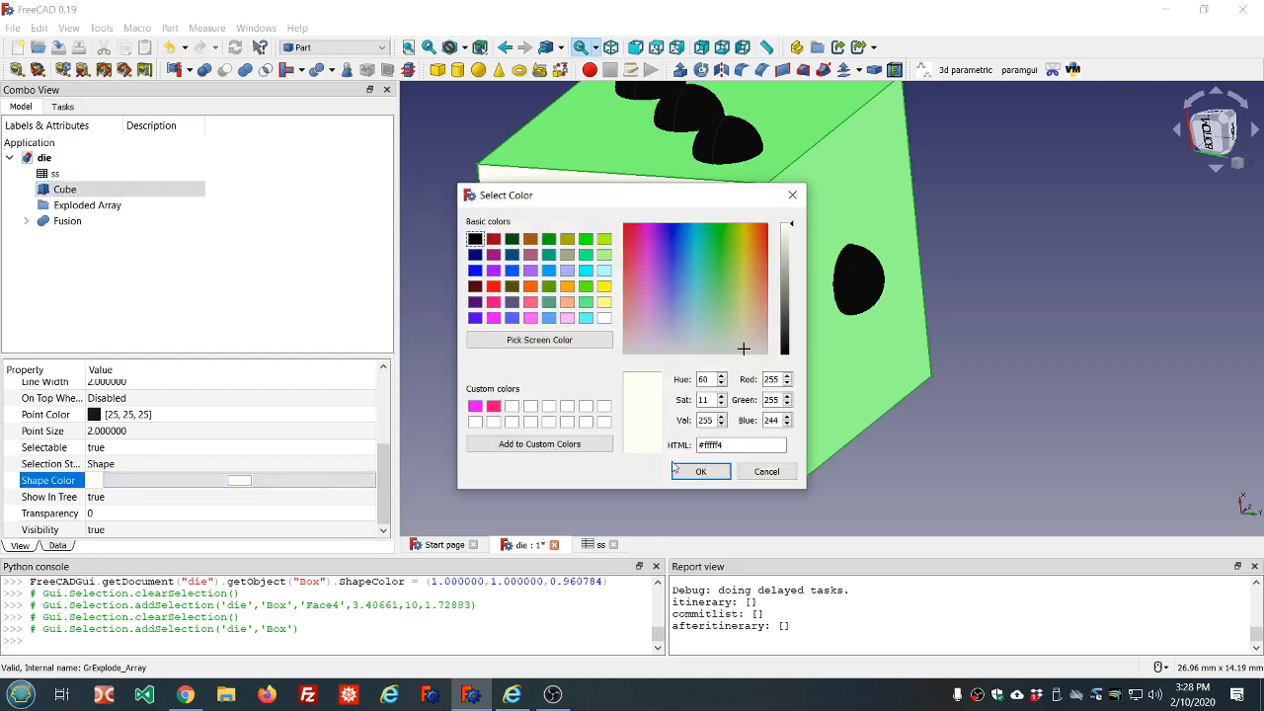
click(738, 444)
key(BackSpace)
key(BackSpace)
text(e0)
click(701, 471)
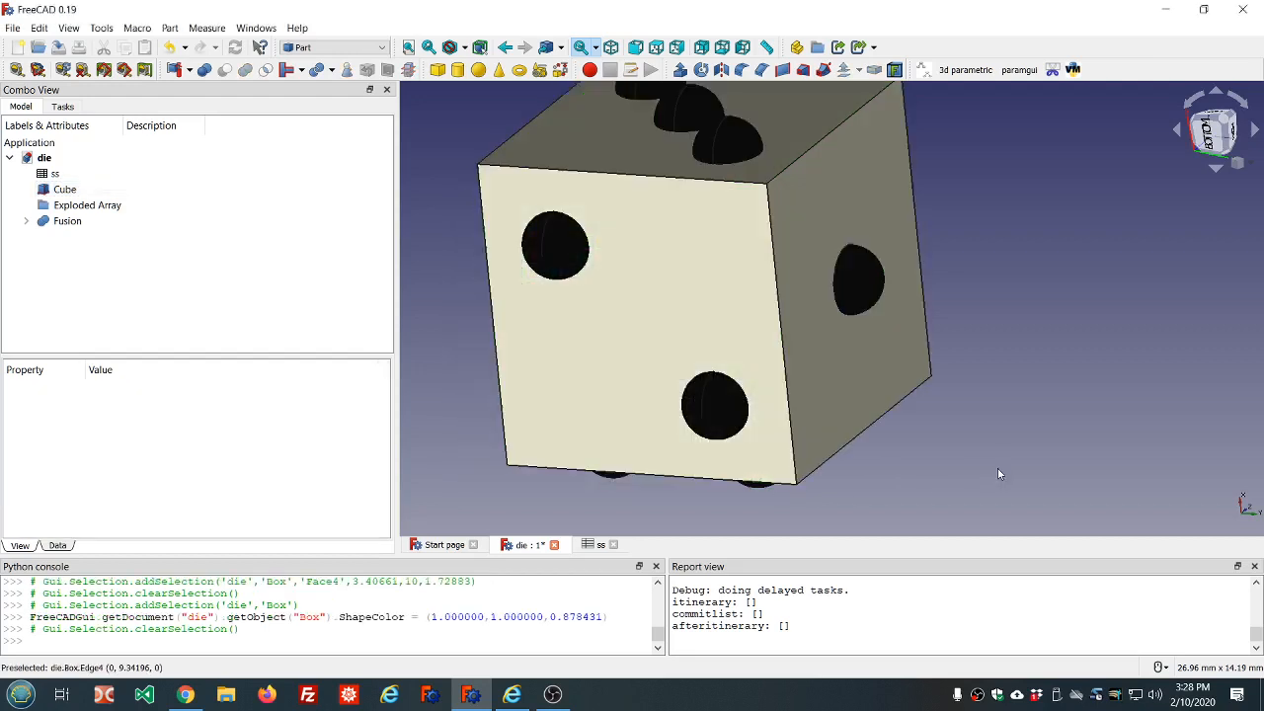
Delete the empty Exploded Array group from the document
middle_drag(1064, 366, 1020, 404)
scroll(1037, 346, down, 4)
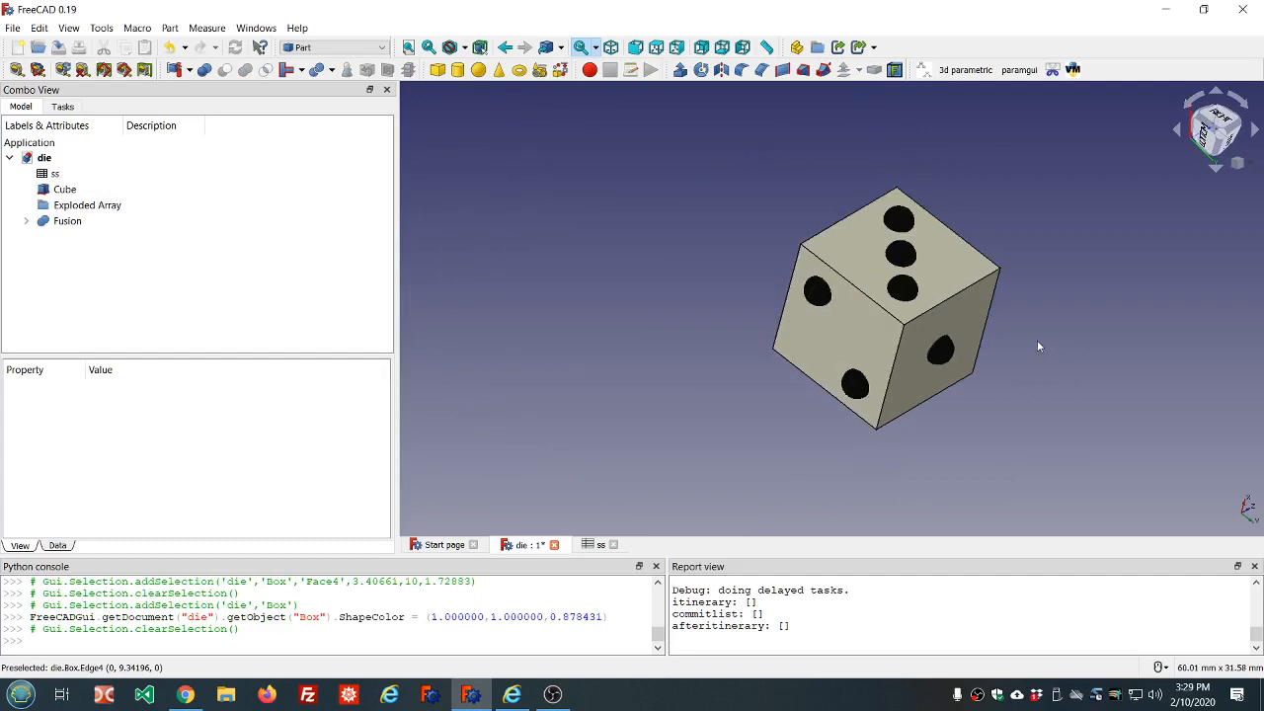
click(65, 205)
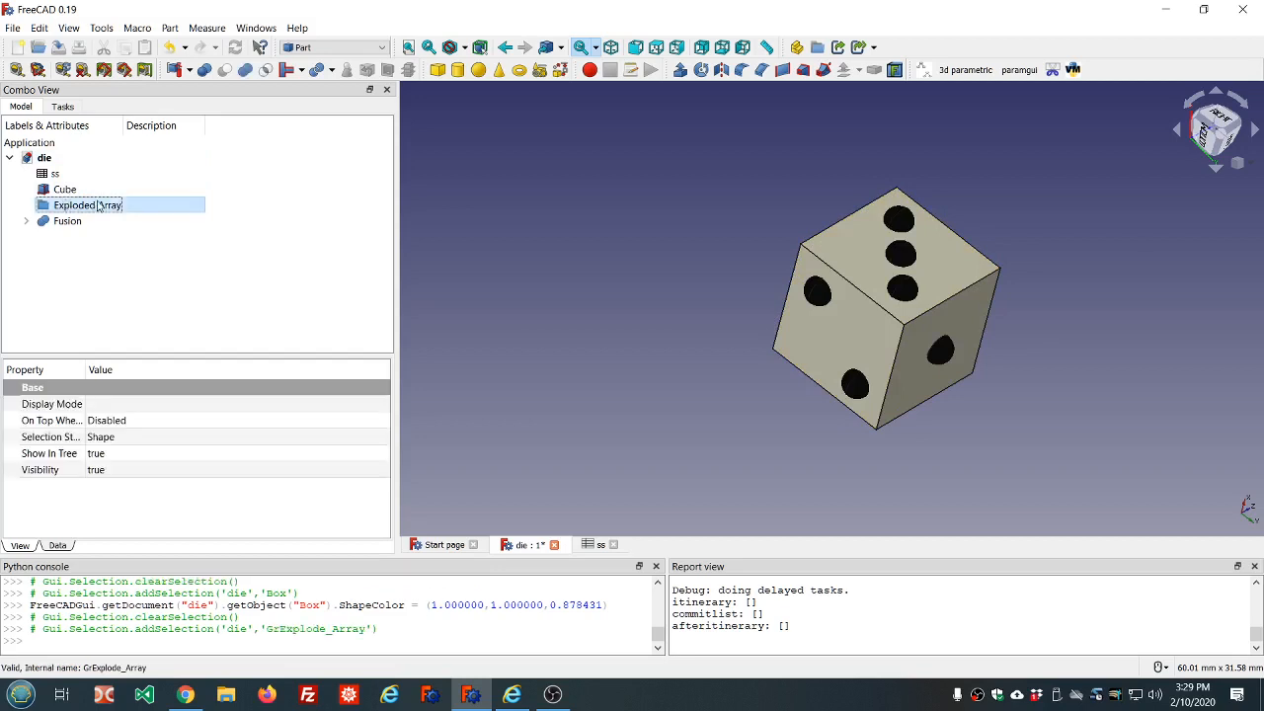
key(Delete)
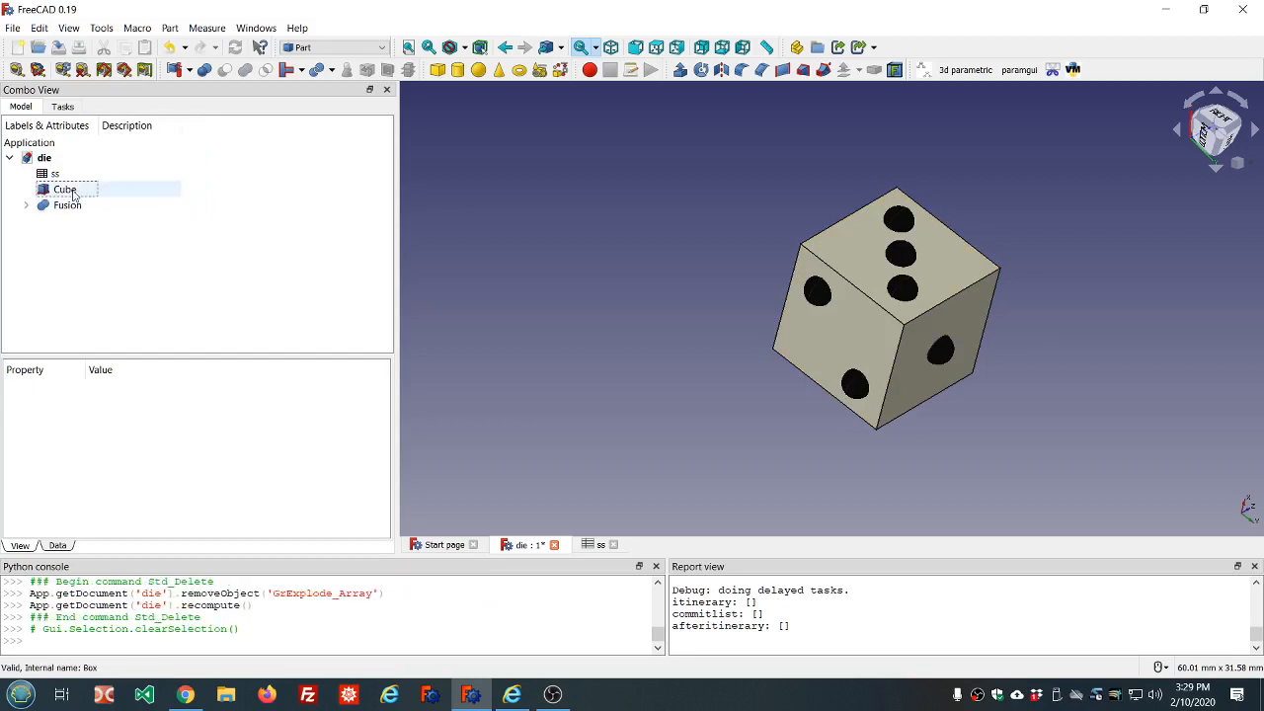
Cut the Fusion of dot spheres out of the Cube with a boolean Cut
click(72, 192)
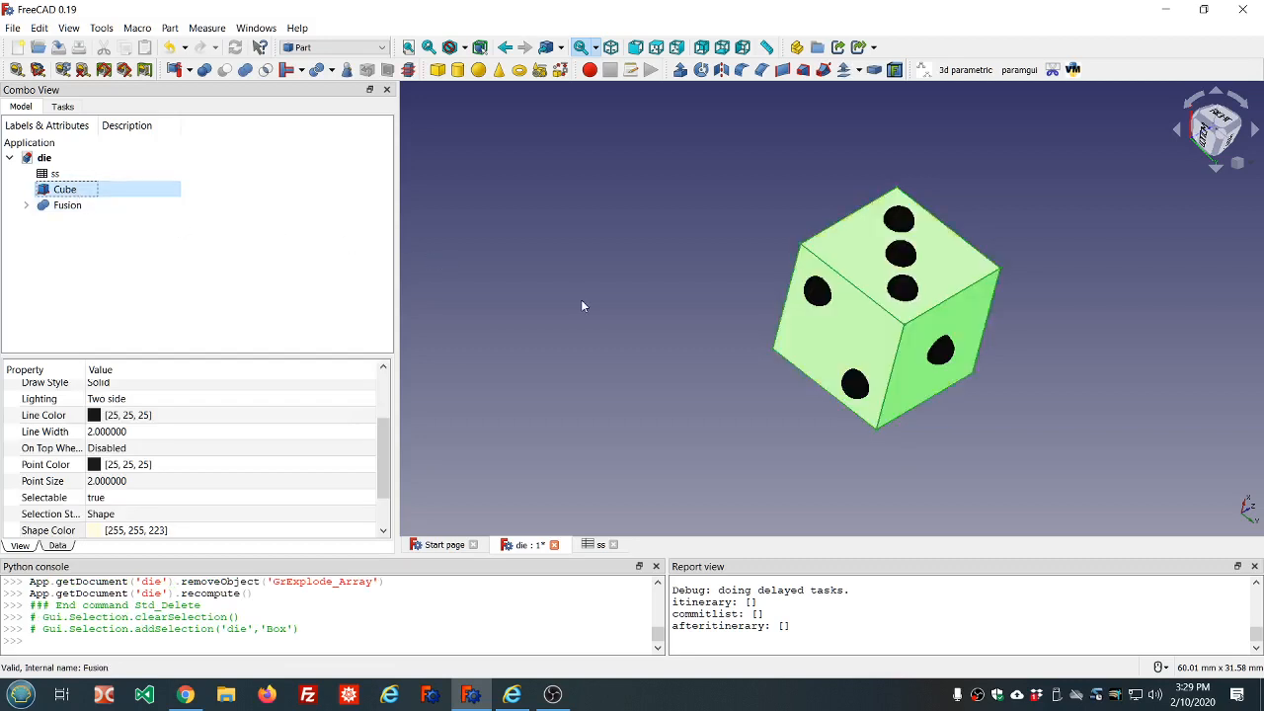
scroll(581, 306, up, 3)
scroll(612, 304, down, 8)
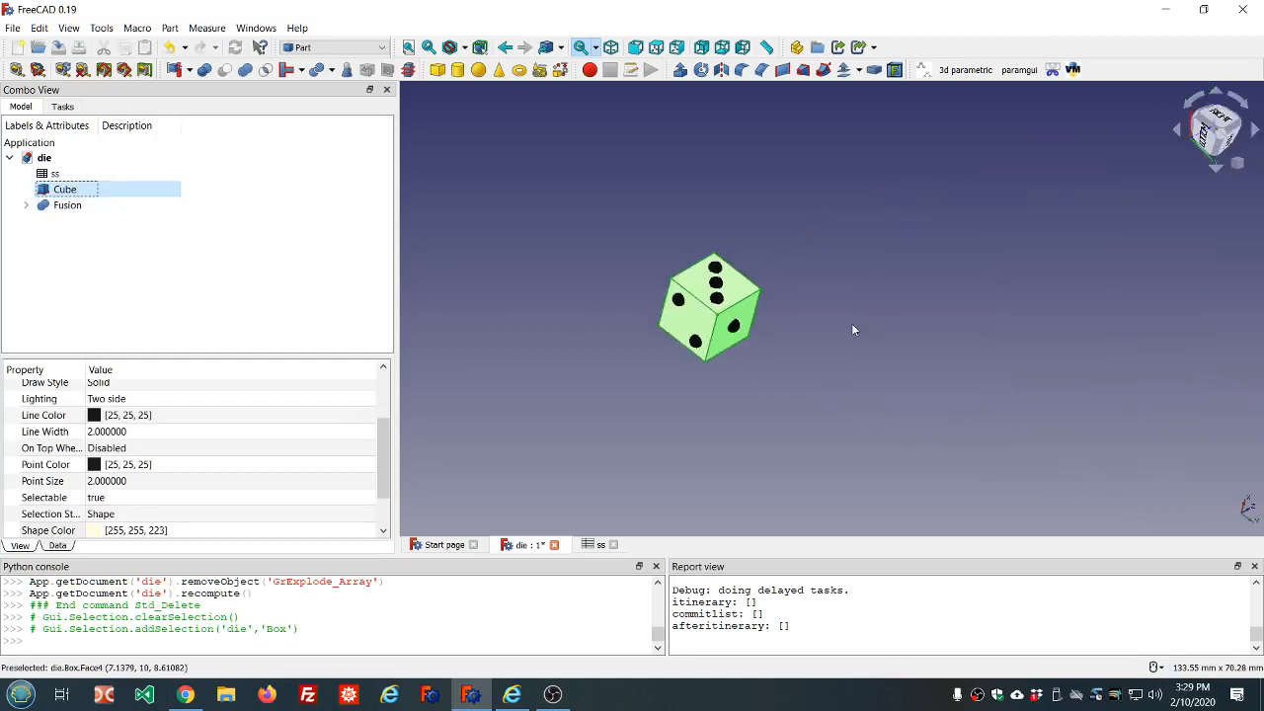
scroll(851, 323, up, 3)
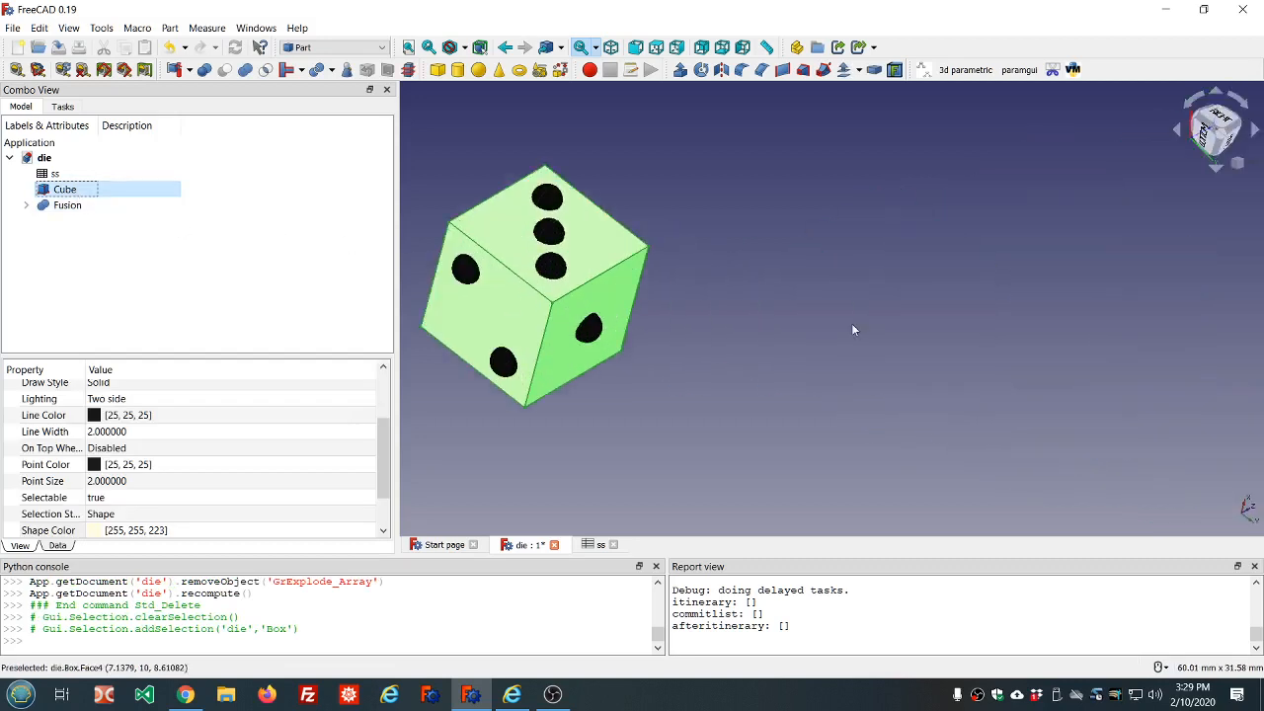
ctrl+click(61, 206)
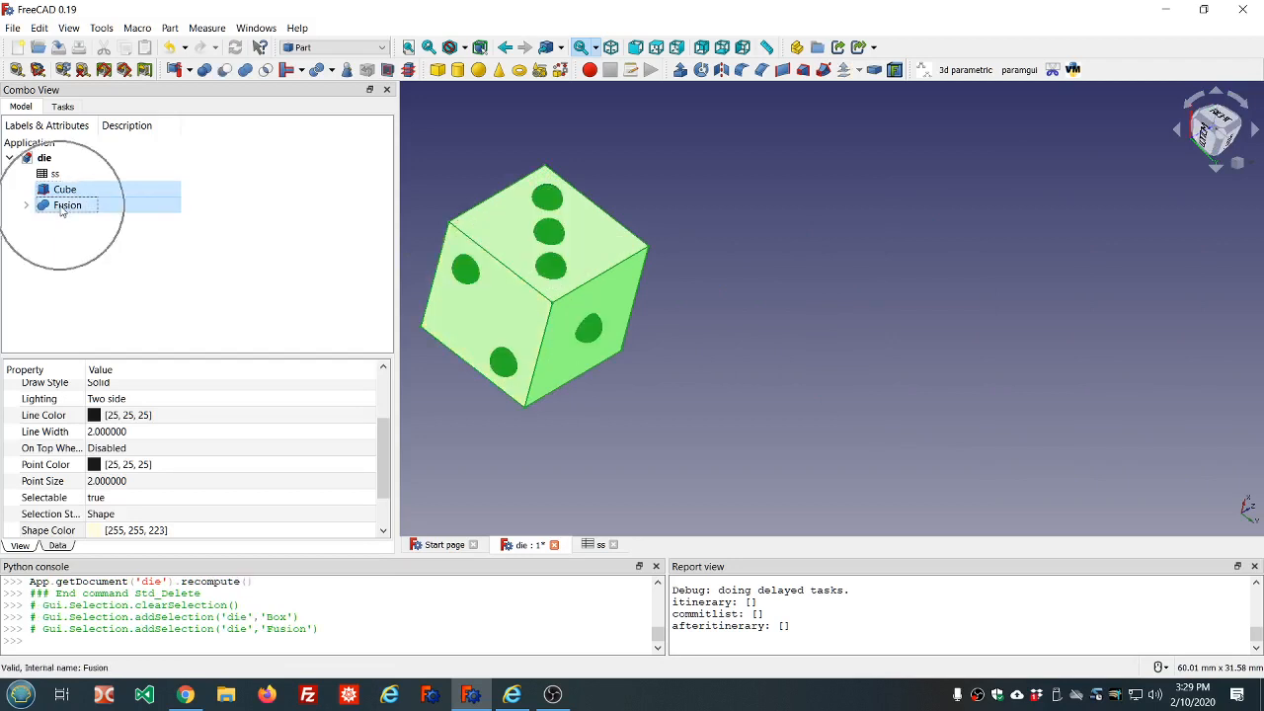
click(225, 78)
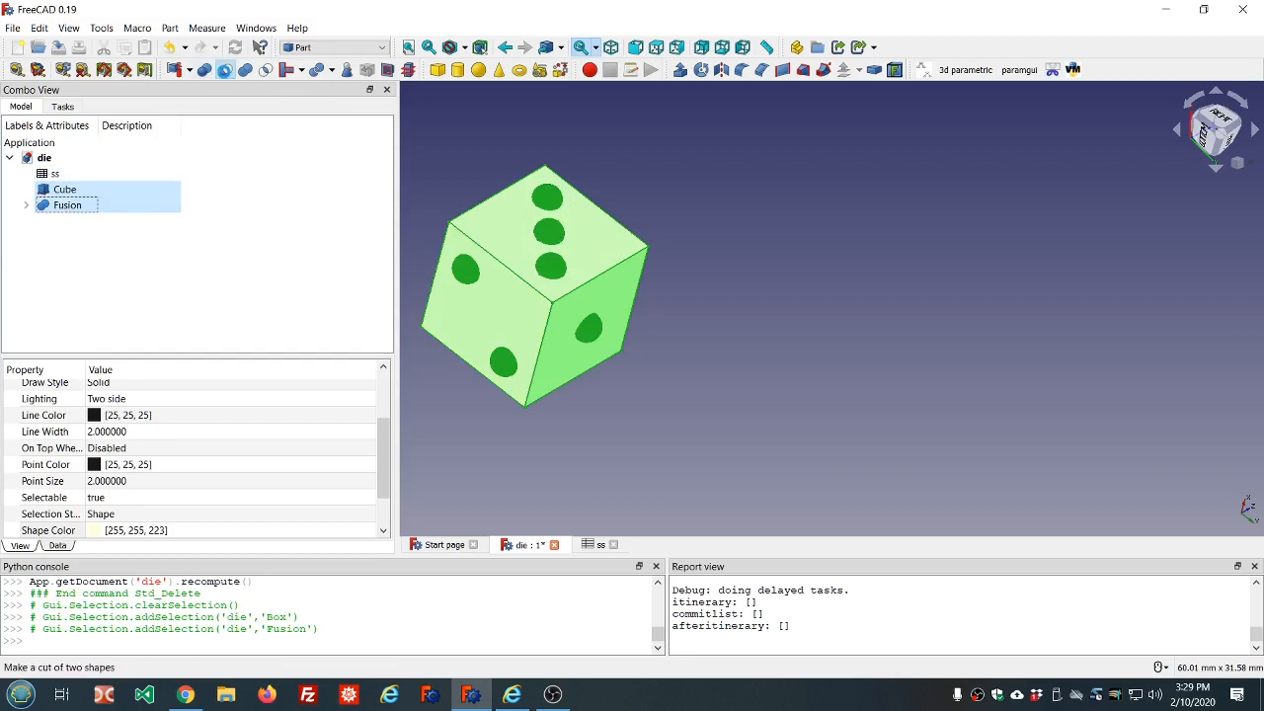
click(215, 217)
Examine the recessed black dots on the die's faces from several angles and distances
scroll(546, 228, up, 5)
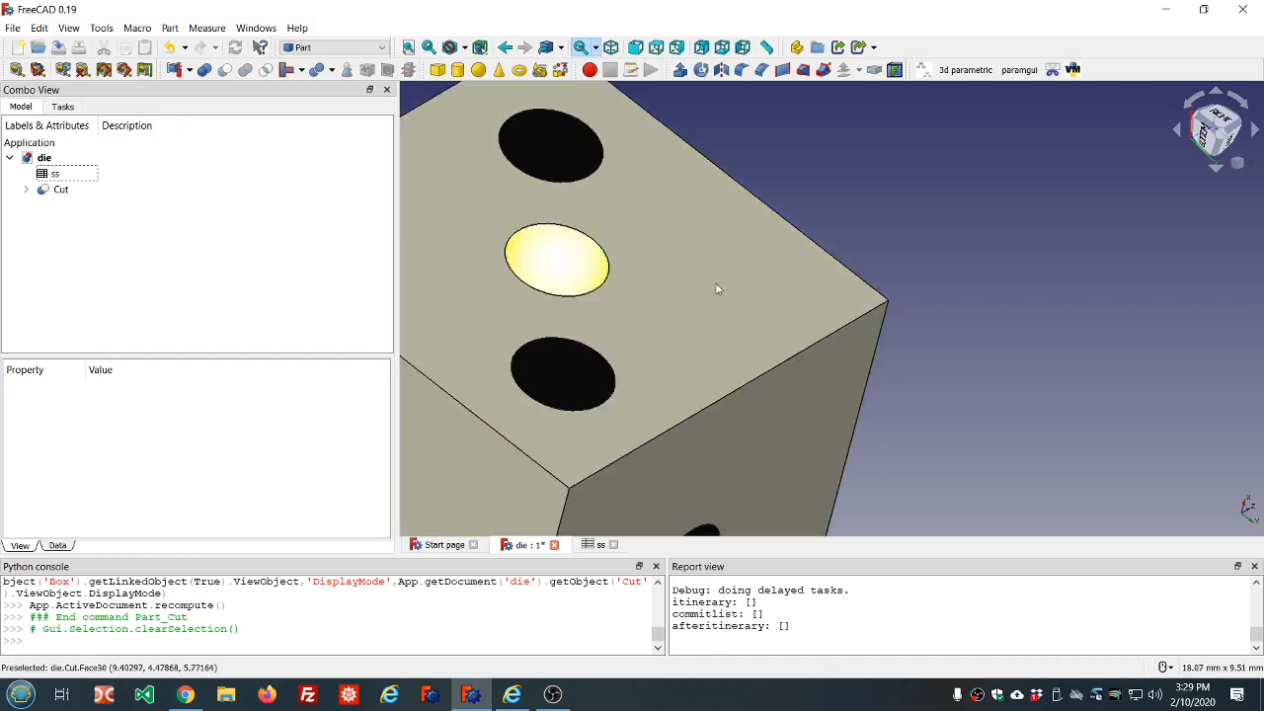
scroll(731, 291, down, 5)
middle_drag(743, 310, 668, 254)
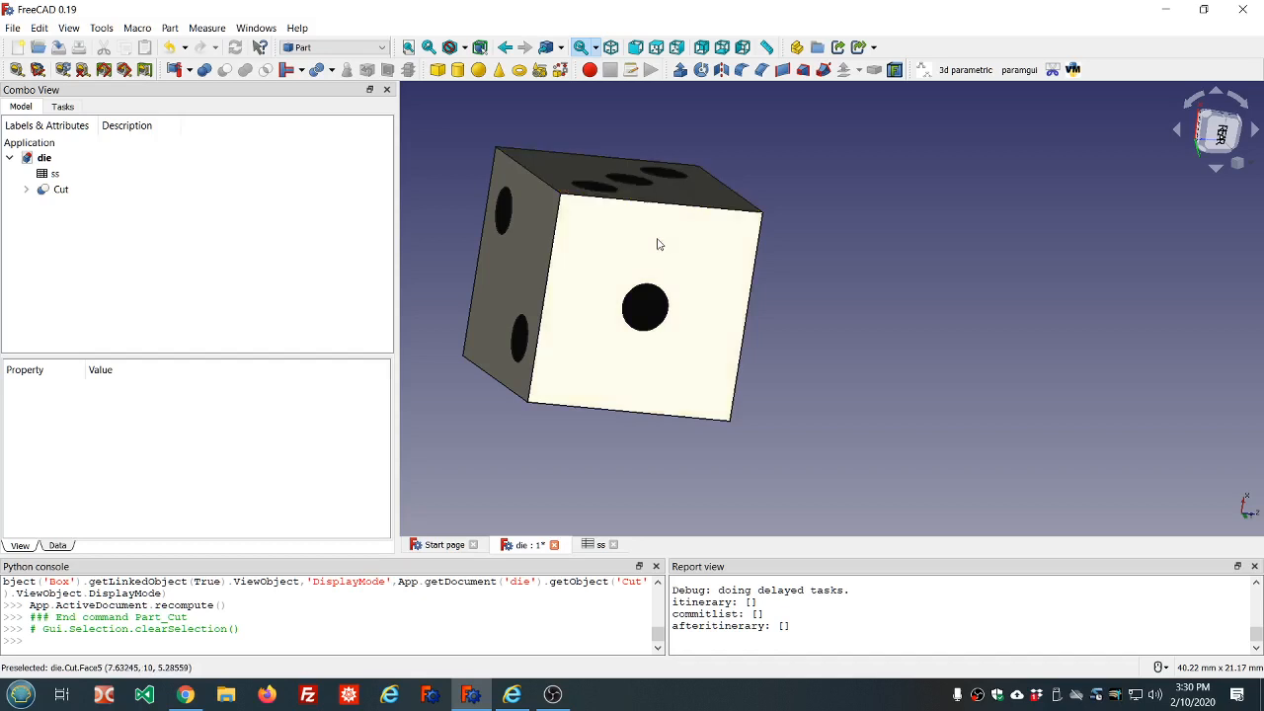
middle_drag(592, 263, 730, 271)
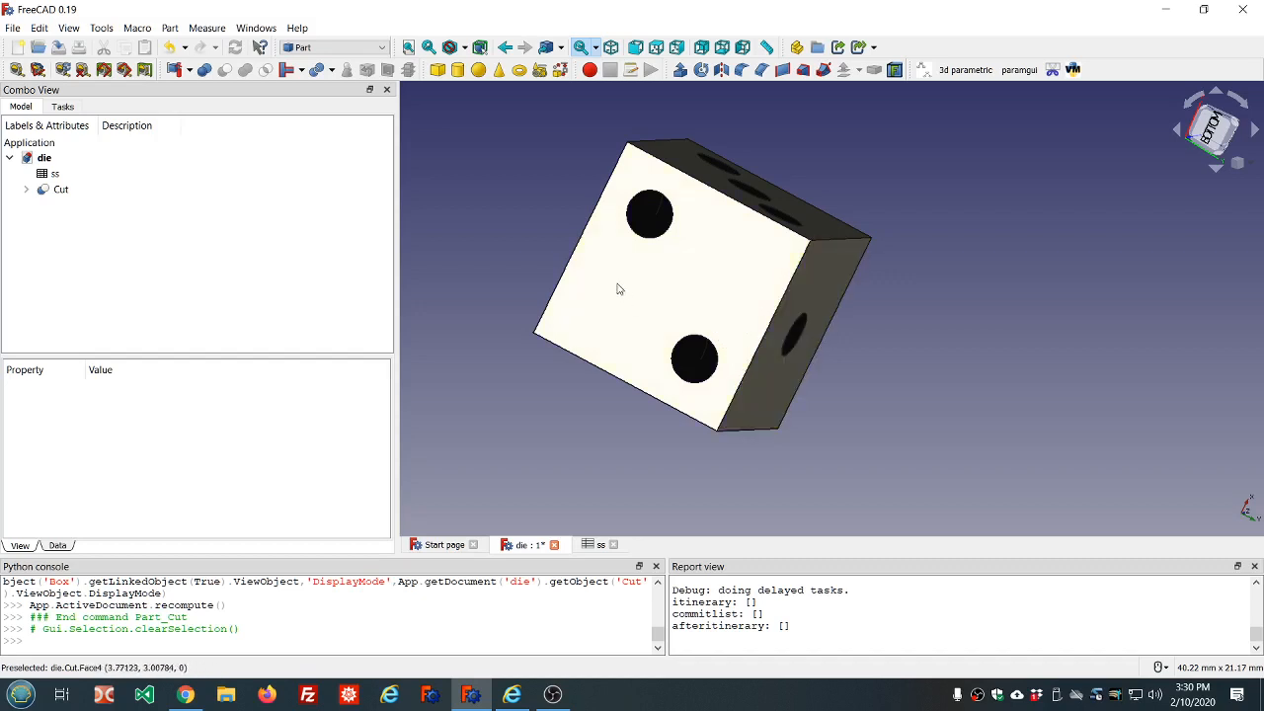
middle_drag(615, 285, 725, 303)
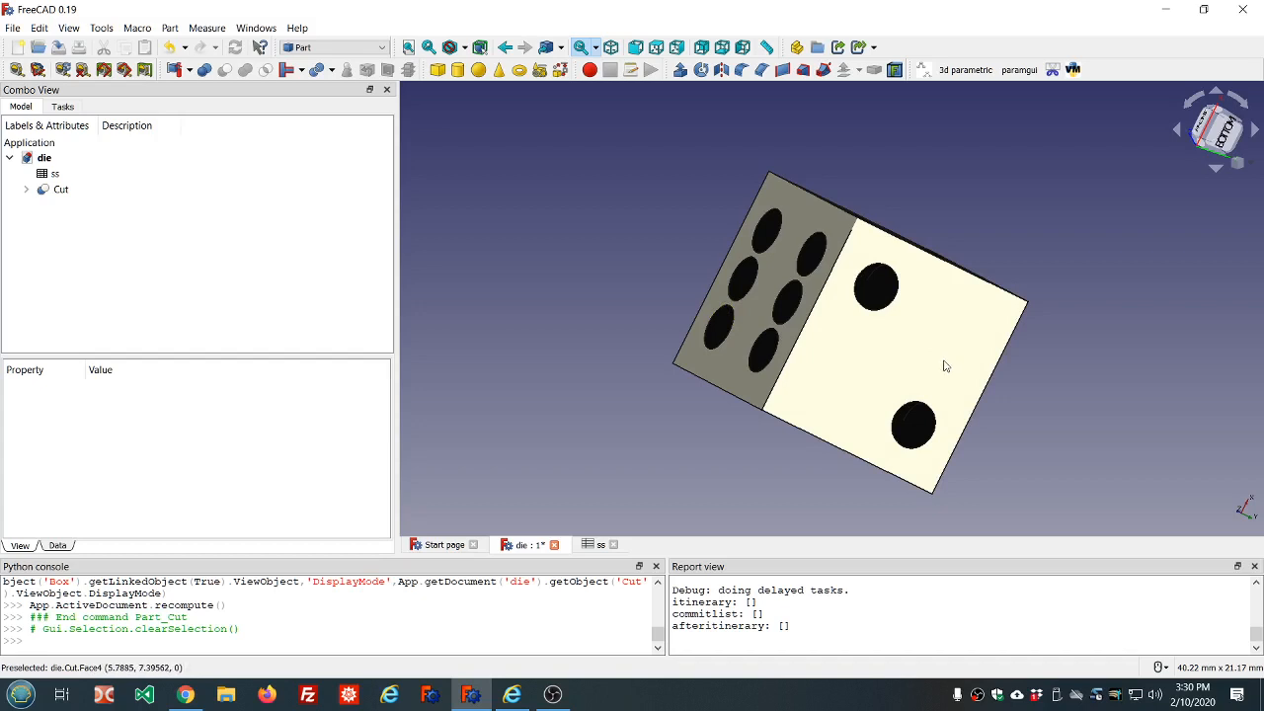
middle_drag(892, 357, 1025, 349)
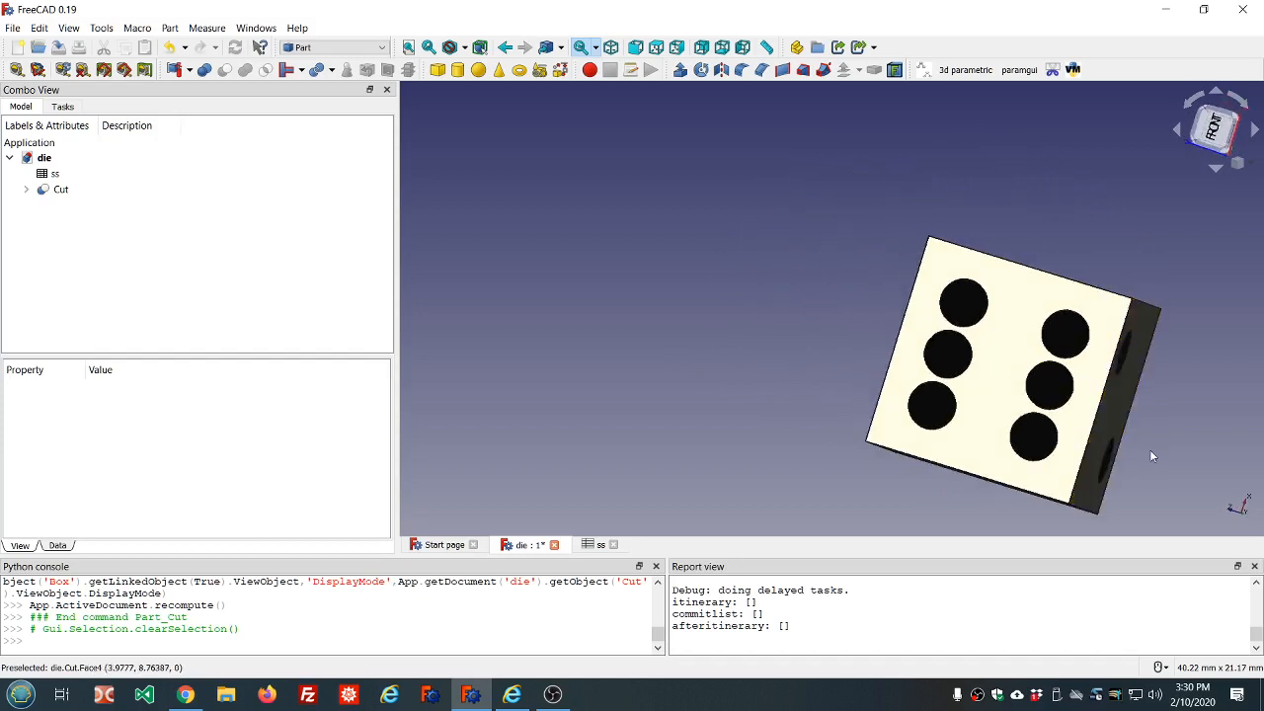
scroll(1150, 449, up, 4)
scroll(1134, 439, down, 2)
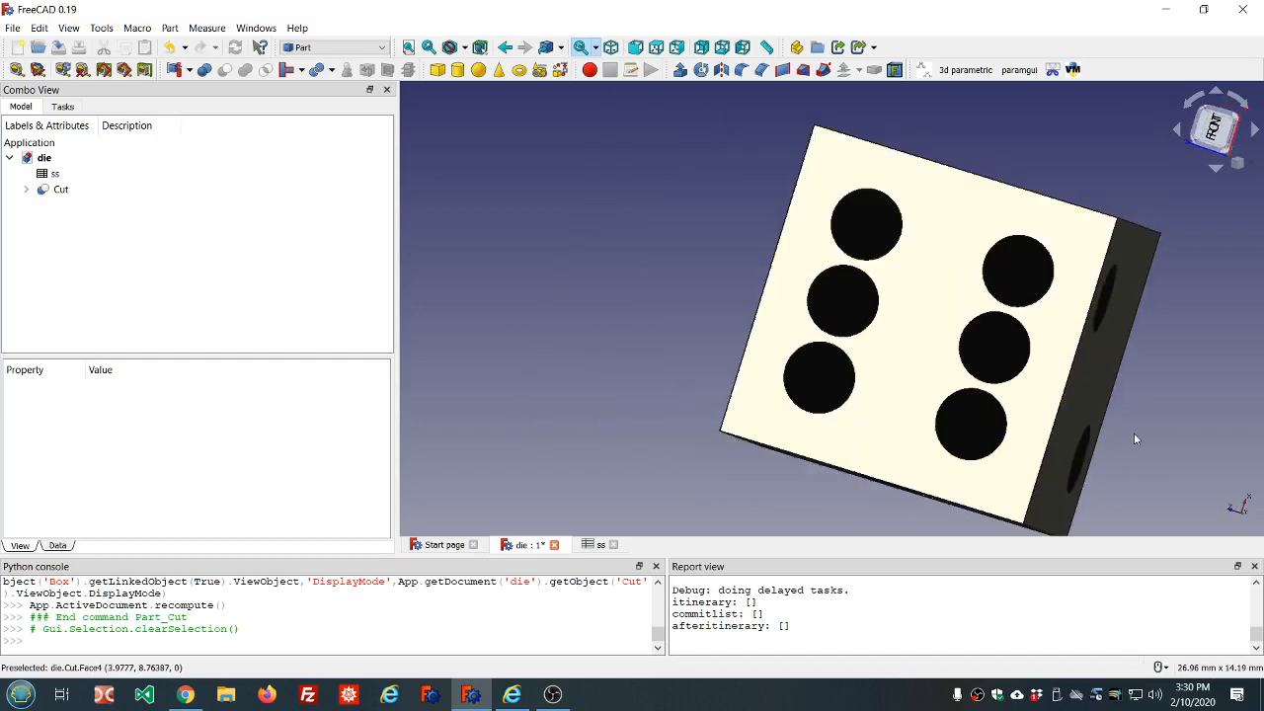
middle_drag(1139, 416, 1118, 391)
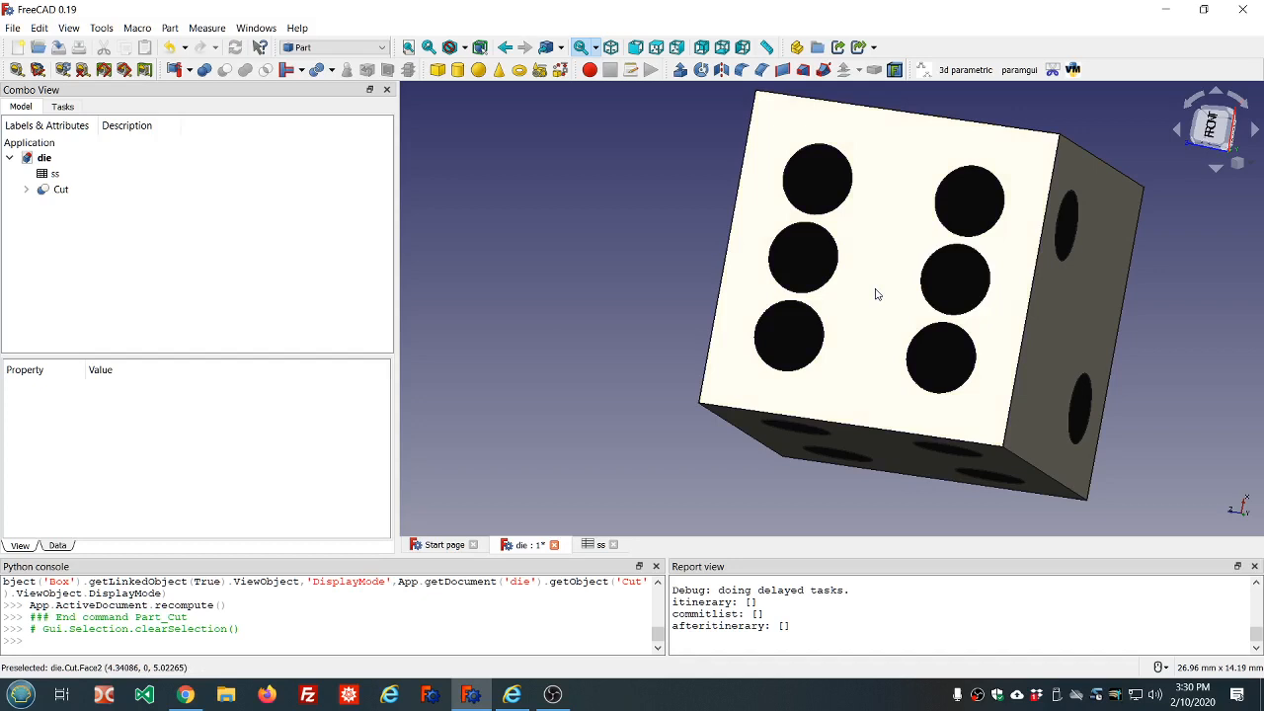
scroll(875, 294, down, 2)
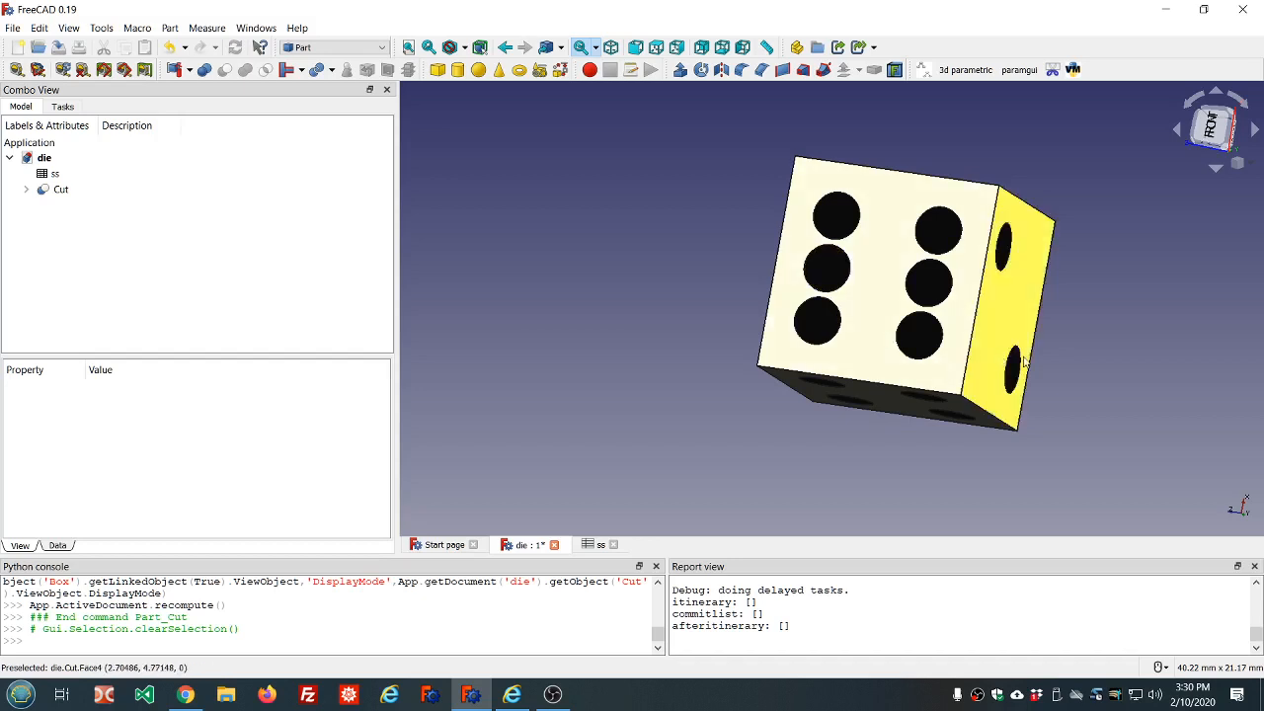
scroll(1083, 362, up, 5)
scroll(1064, 330, down, 5)
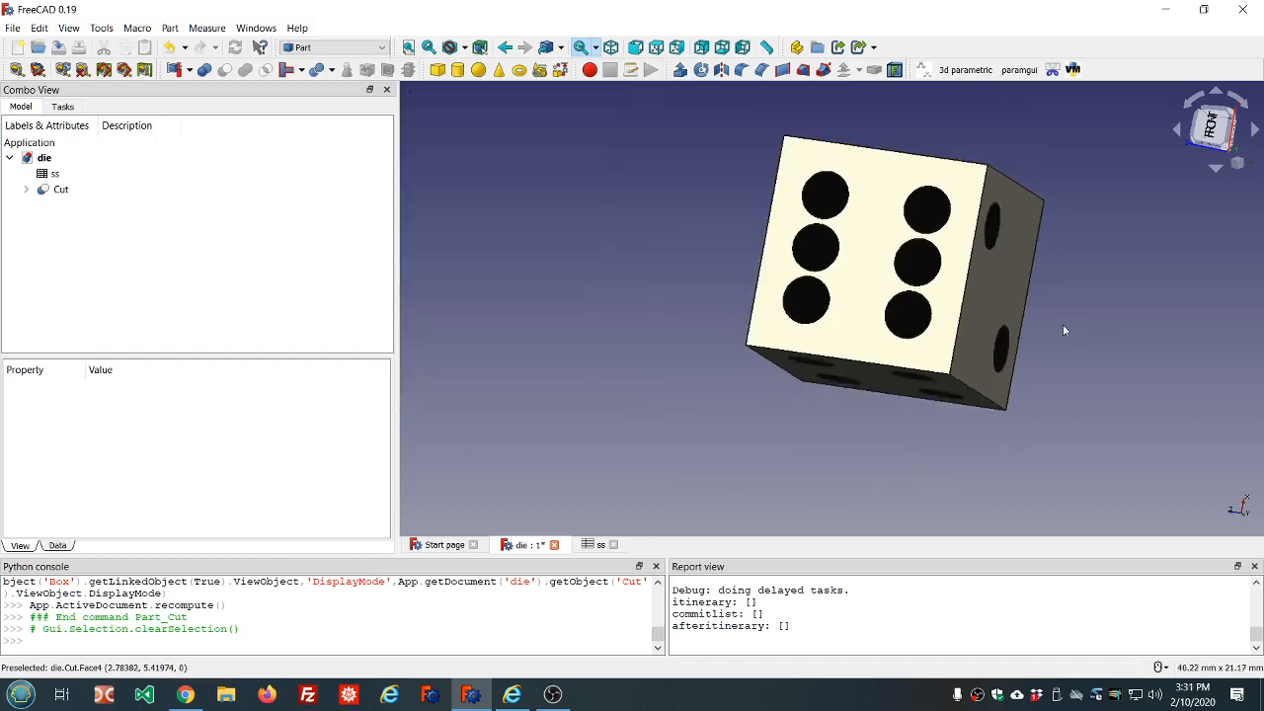